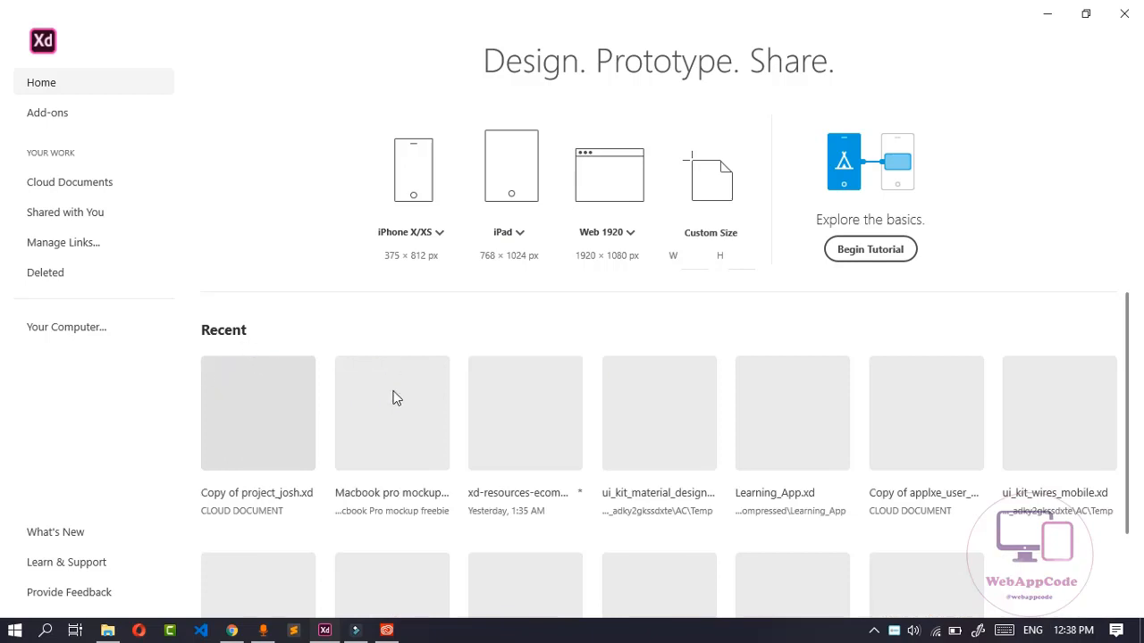
# Open the project_josh document and start the desktop preview of its prototype
pyautogui.click(698, 256)
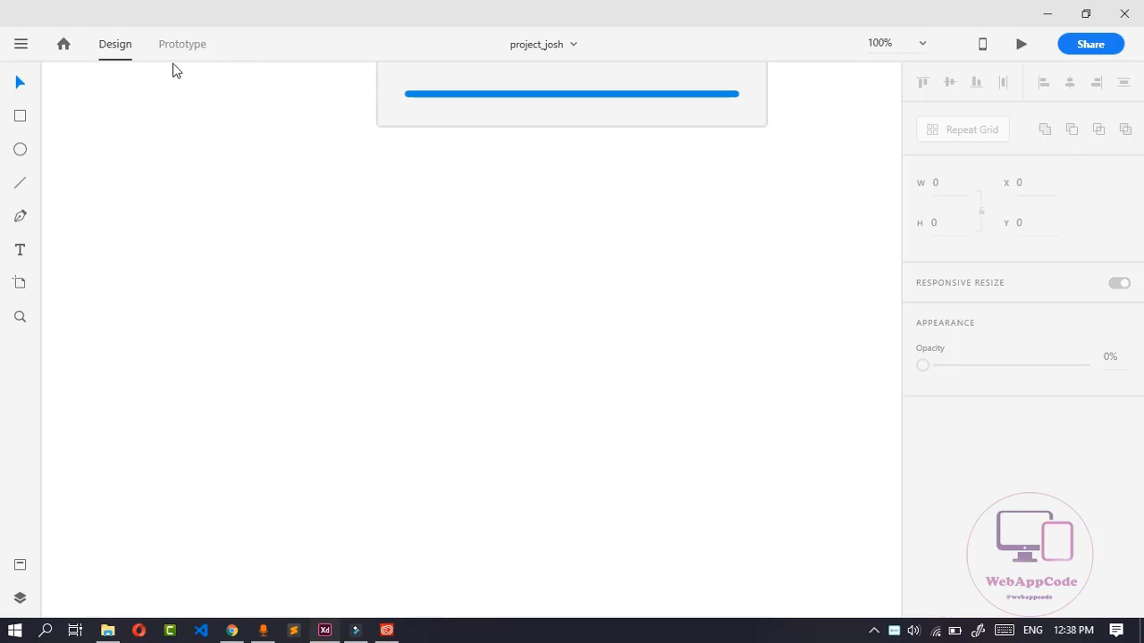
pyautogui.hotkey('ctrl', '0')
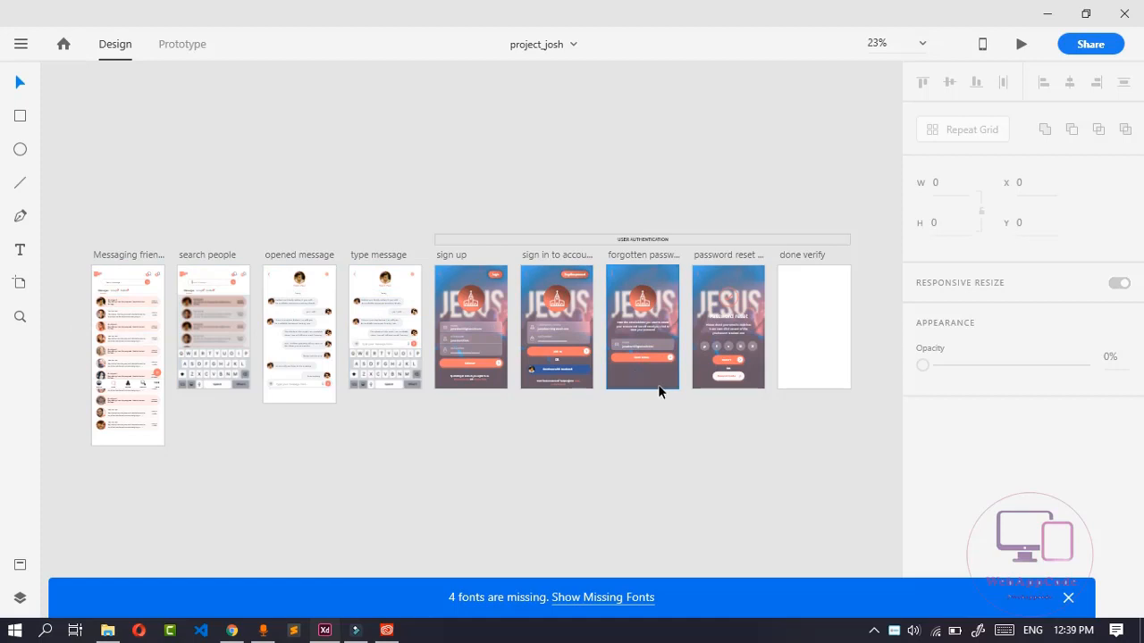
pyautogui.click(1022, 47)
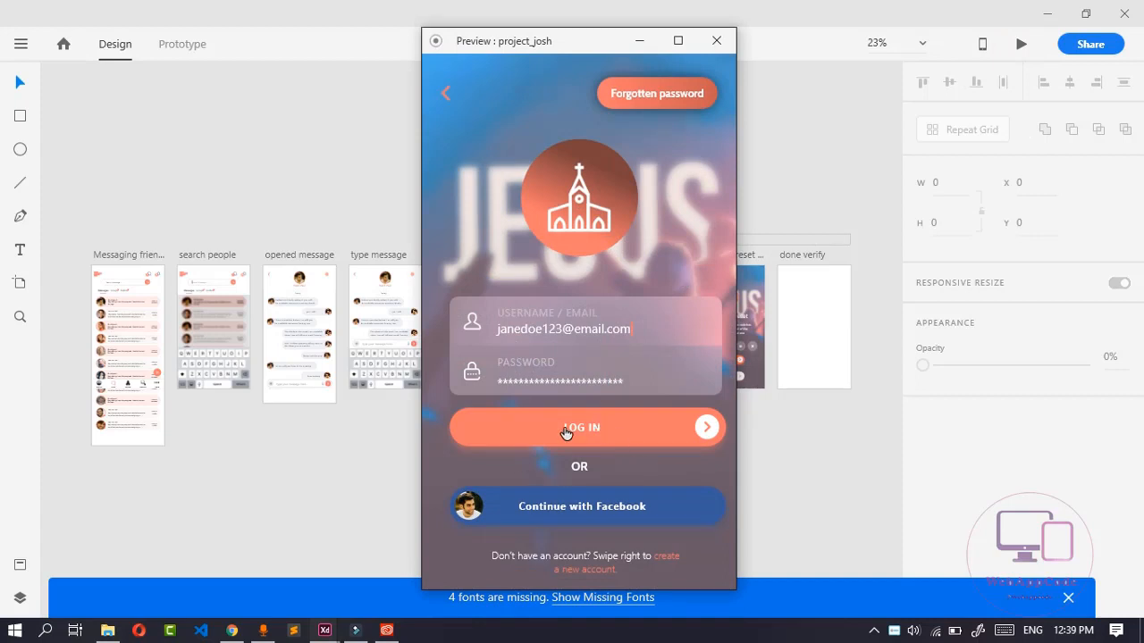
# Preview the navigation between the login, forgotten password and sign-up screens, ending on the login screen
pyautogui.click(647, 92)
pyautogui.click(447, 93)
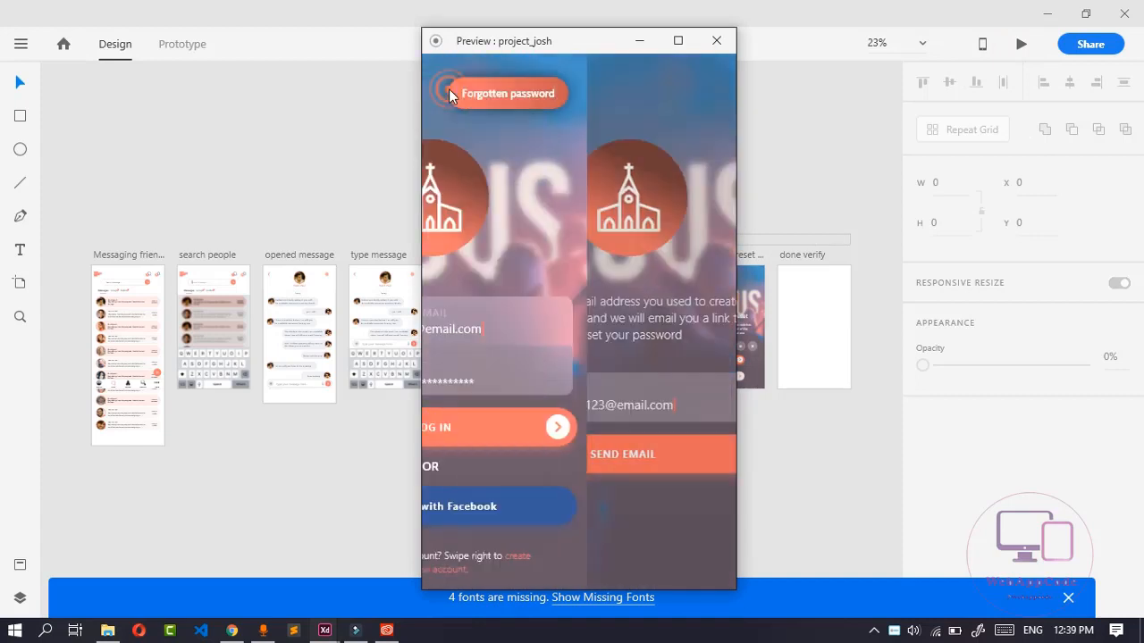
pyautogui.click(447, 96)
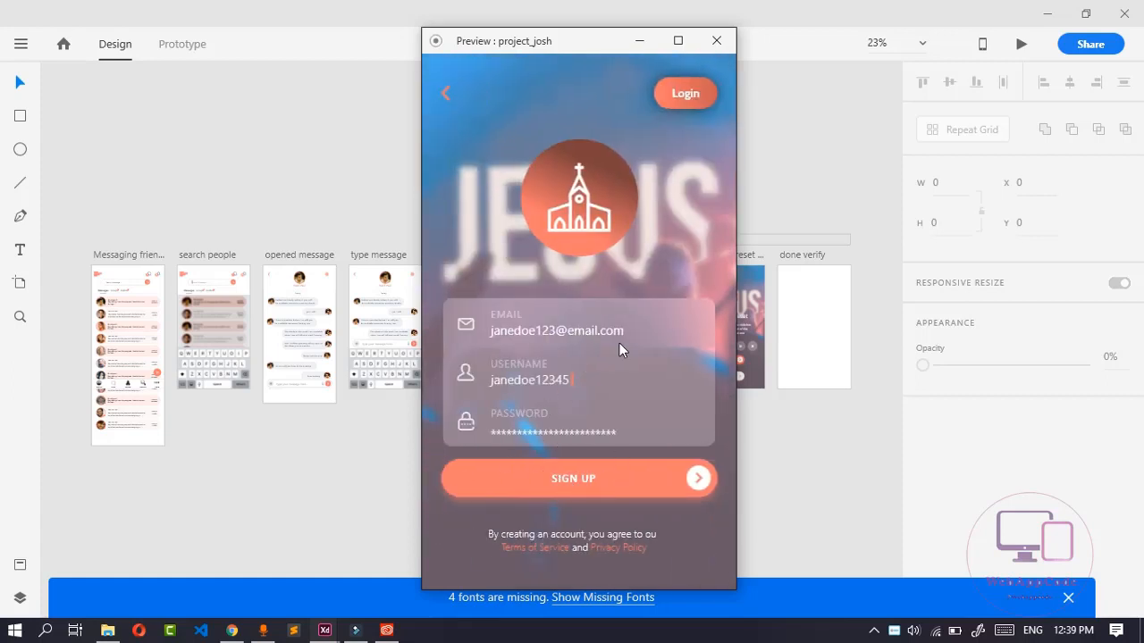
pyautogui.click(681, 96)
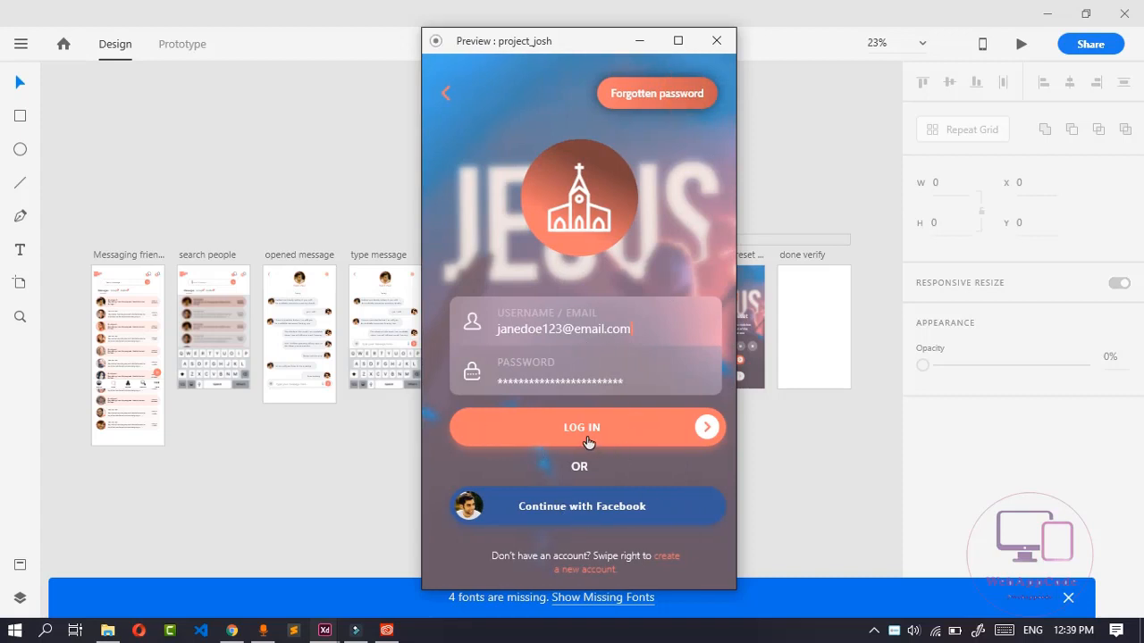
# Preview the forgotten password flow through sending the reset email, and go back to the login screen
pyautogui.click(660, 95)
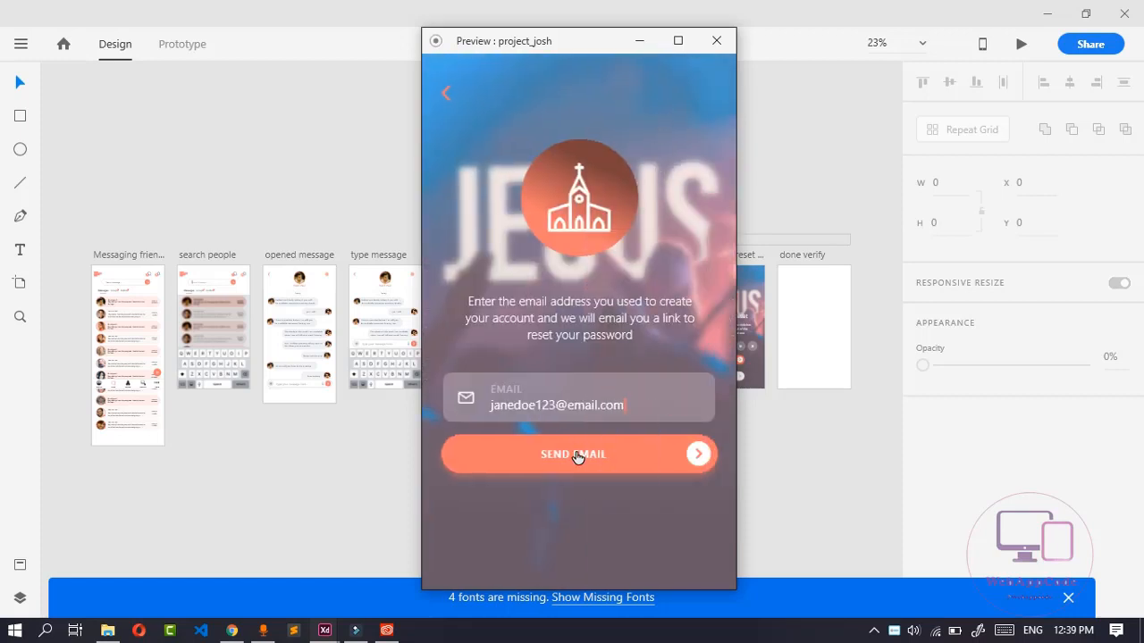
pyautogui.click(578, 457)
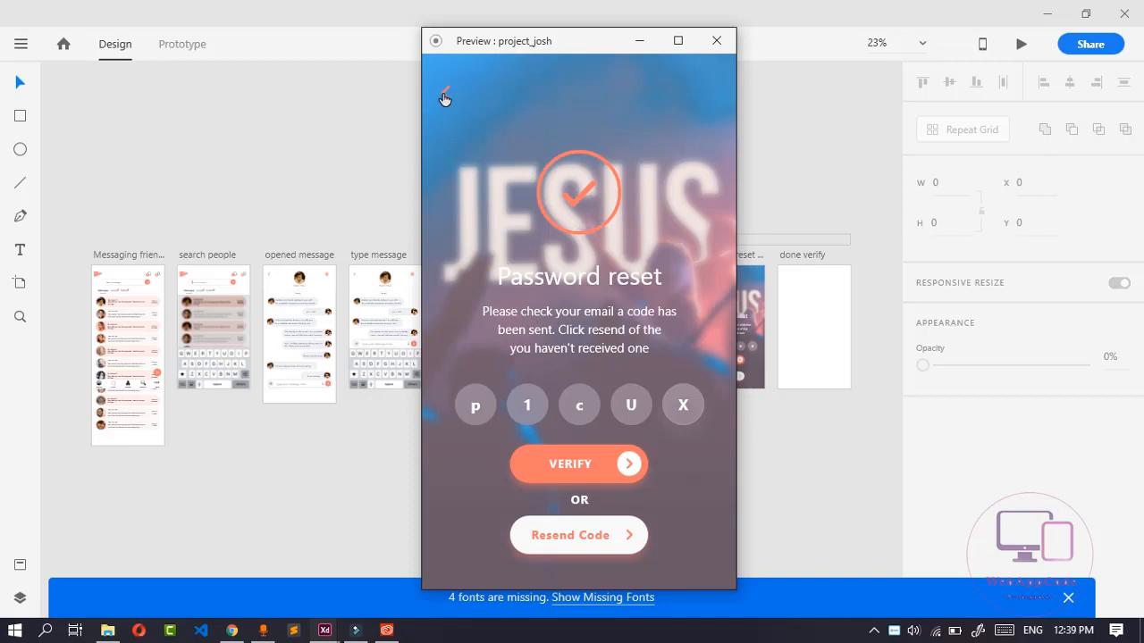
pyautogui.click(444, 95)
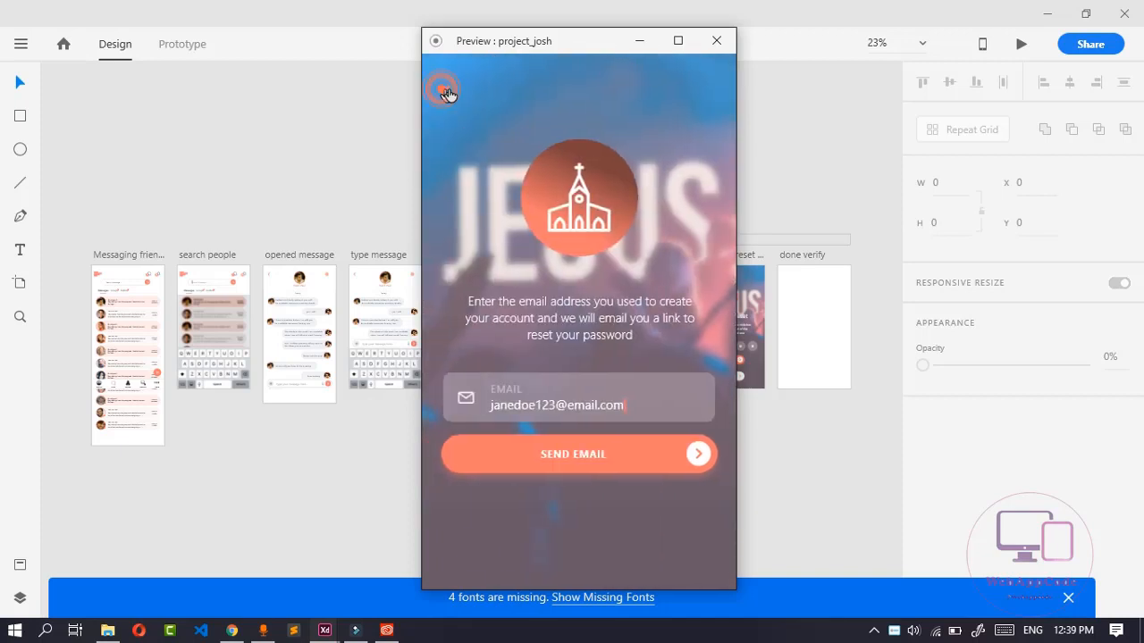
pyautogui.click(445, 94)
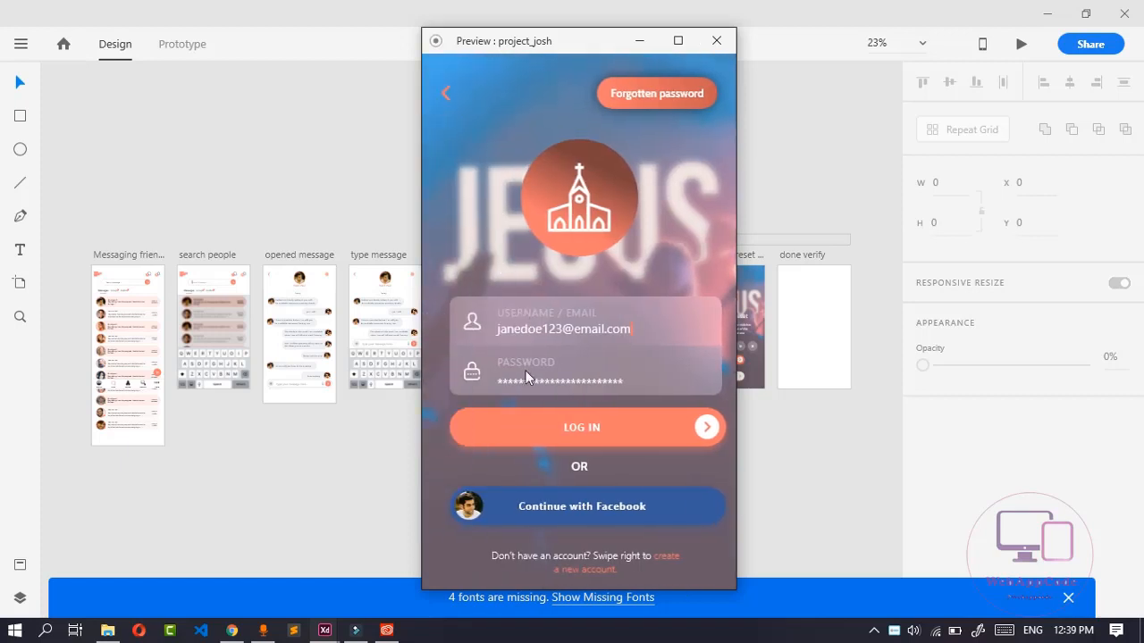
# Log in within the preview, open the first conversation in the messages list and scroll through its chat
pyautogui.click(541, 422)
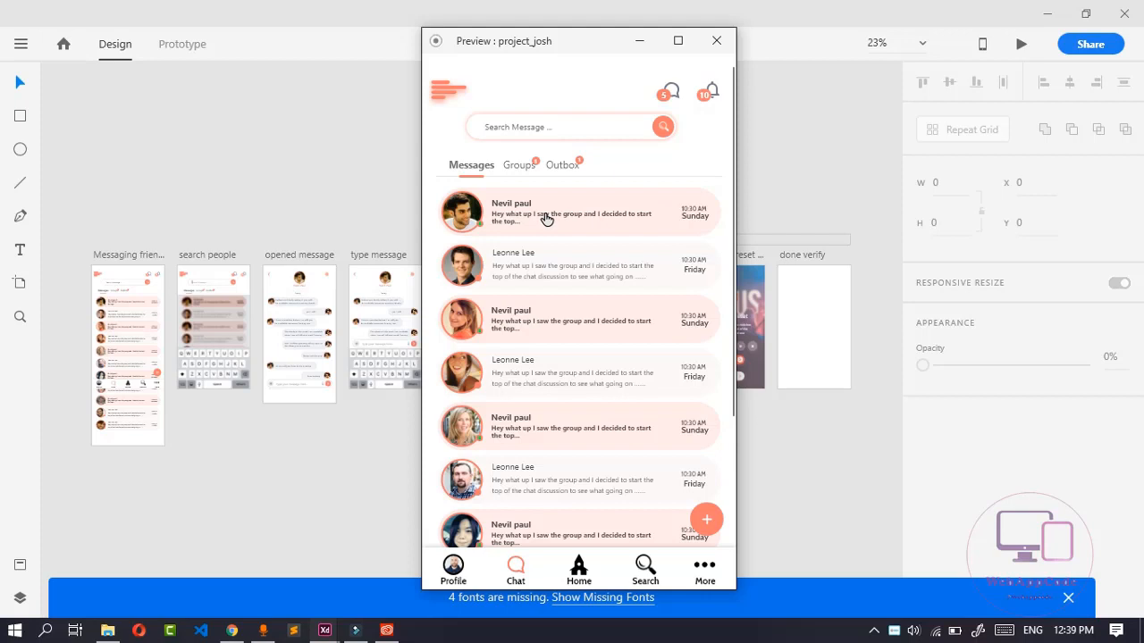
pyautogui.click(547, 219)
pyautogui.scroll(-1, 572, 291)
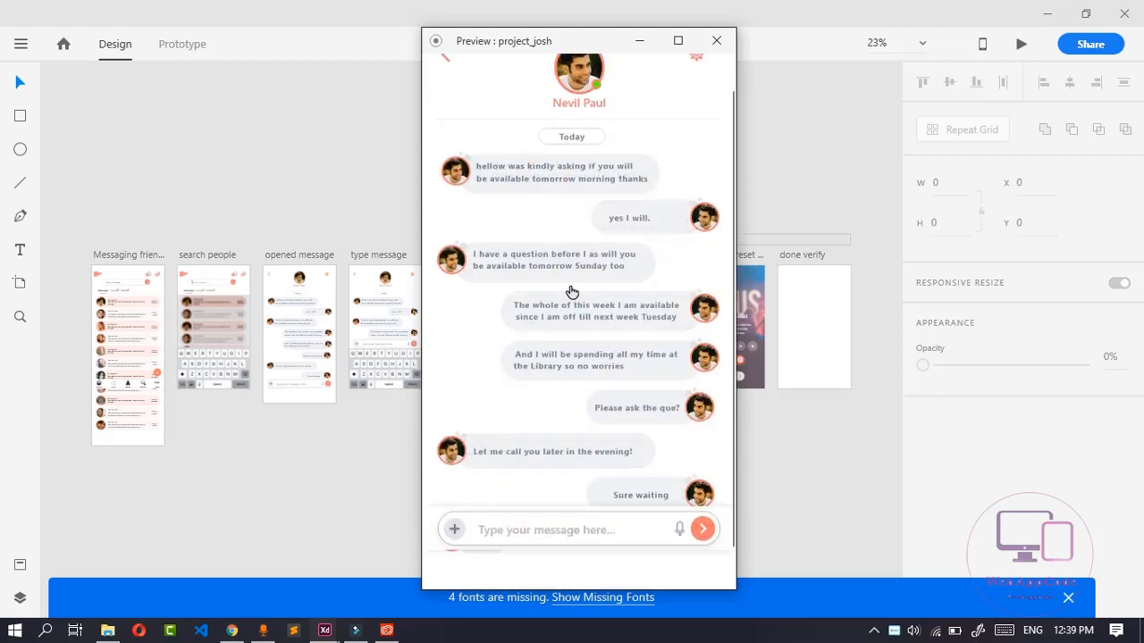
pyautogui.scroll(1, 572, 292)
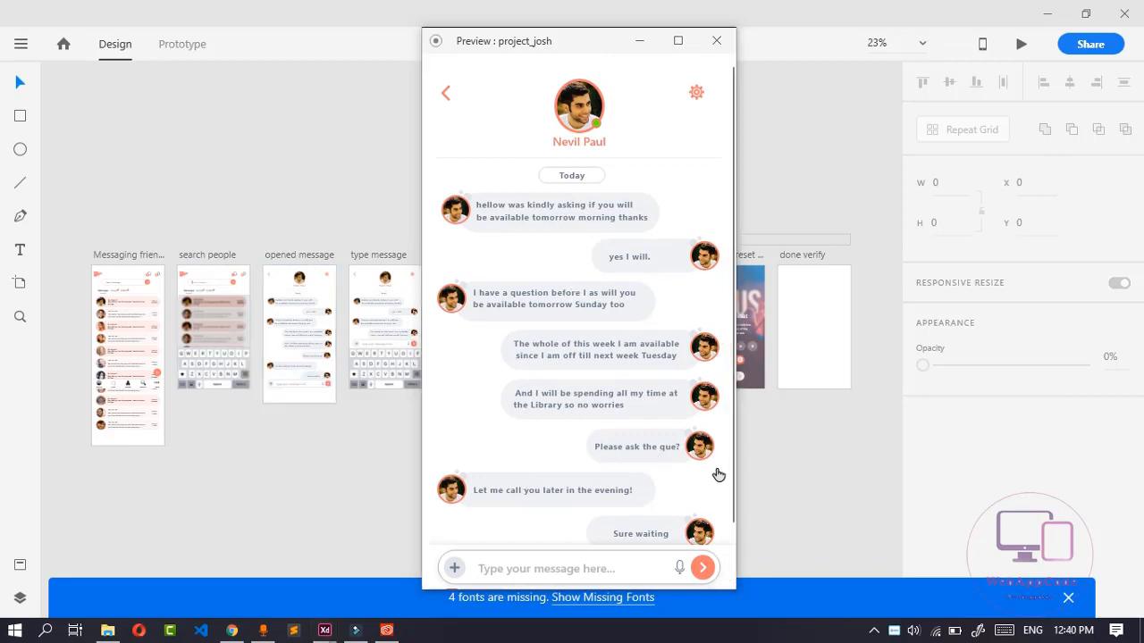
# Return to the design canvas and fix the position of the opened message artboard's content group when scrolling
pyautogui.click(823, 593)
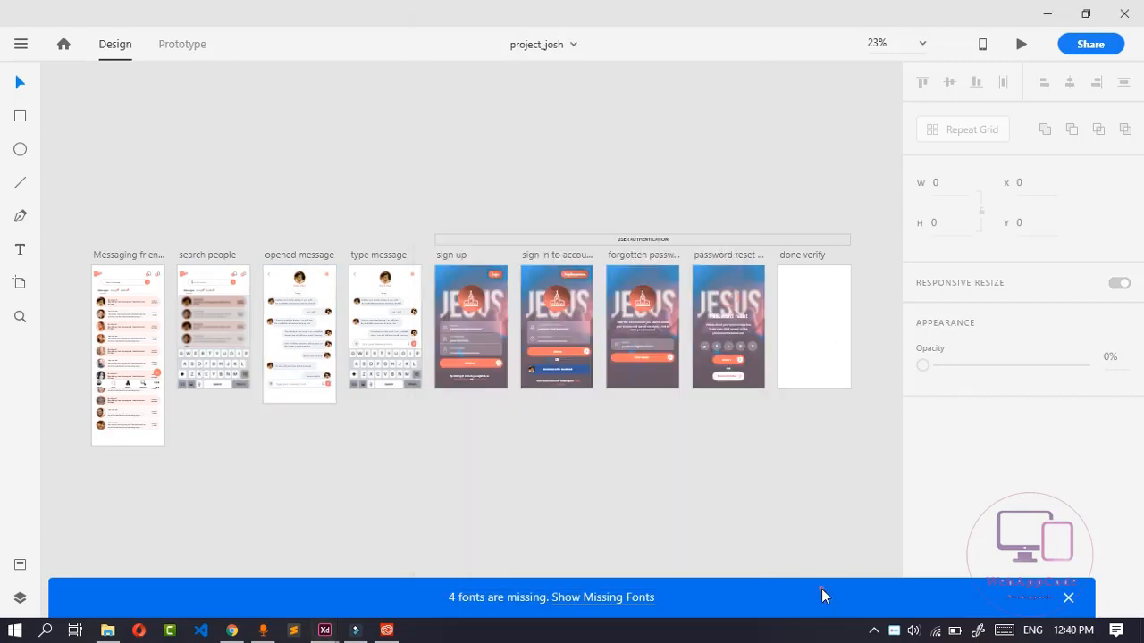
pyautogui.click(305, 388)
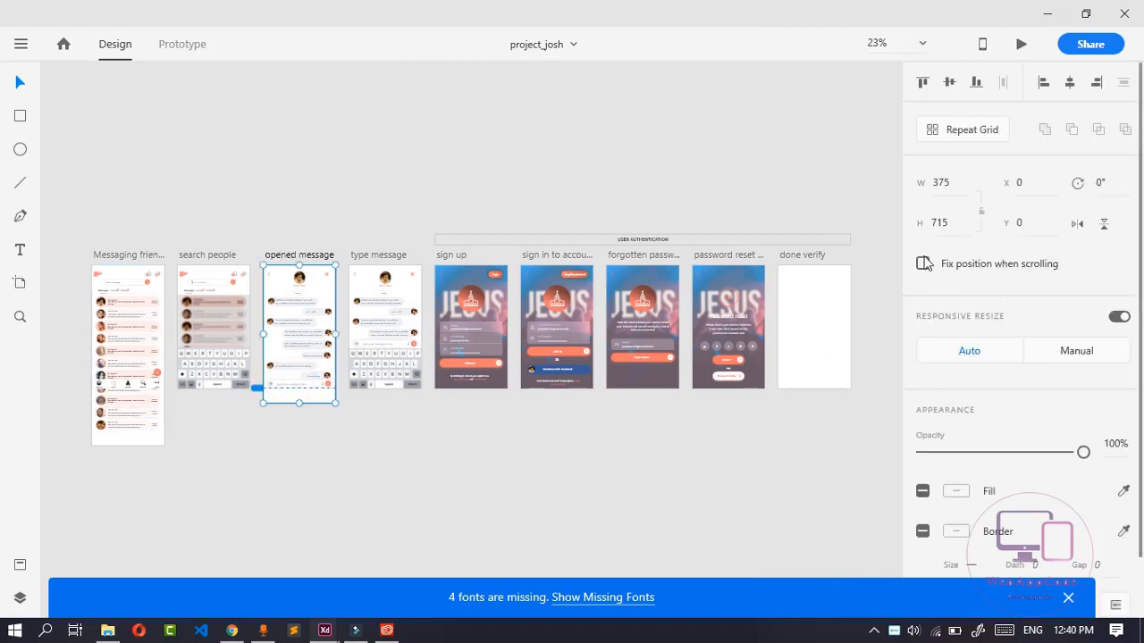
pyautogui.click(922, 264)
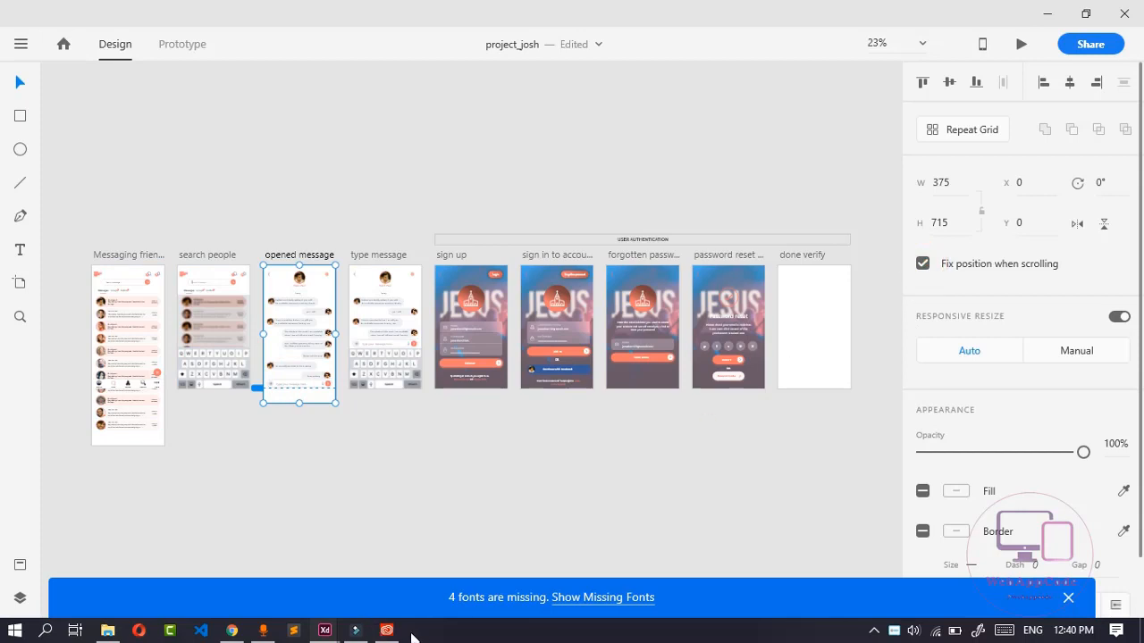
# Check the opened message screen in the preview window, reselecting its content group on the canvas in between
pyautogui.moveTo(325, 630)
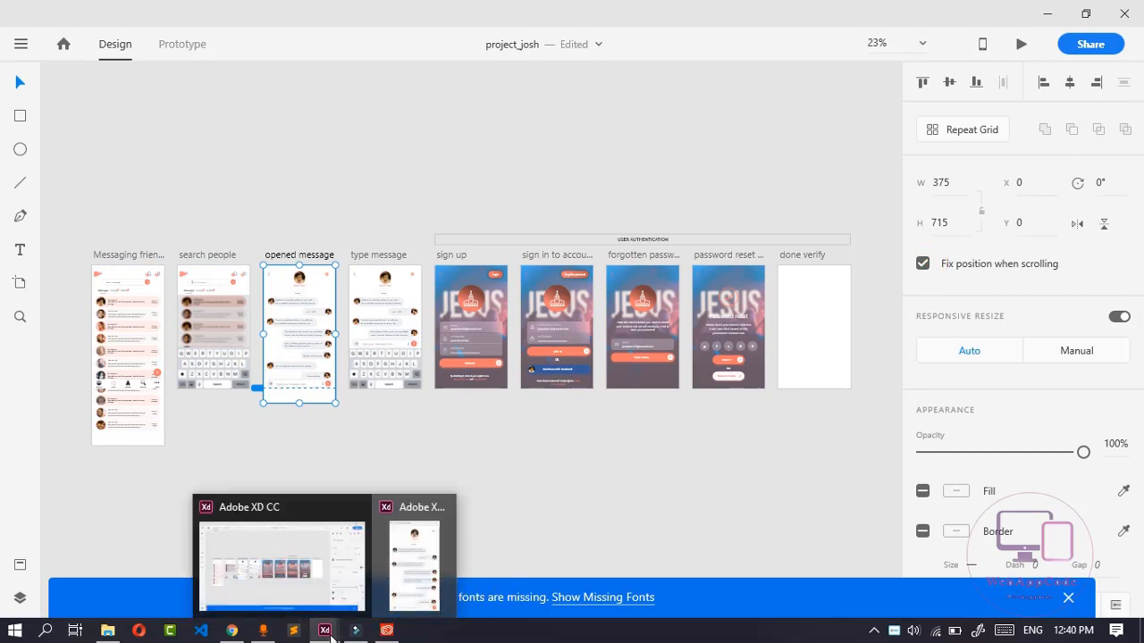
pyautogui.click(407, 583)
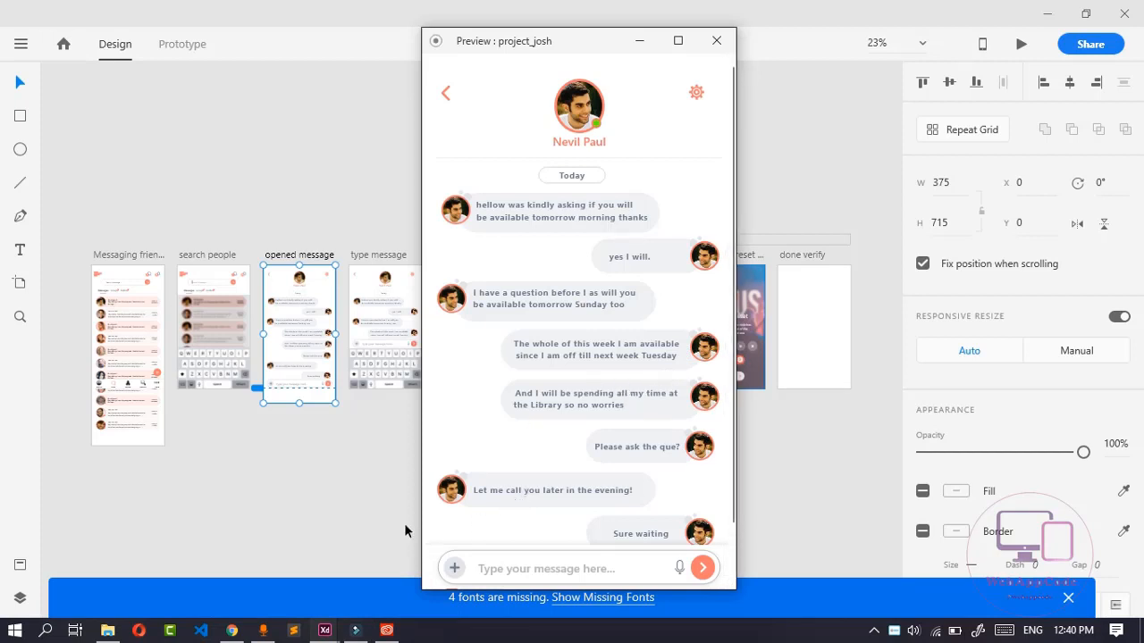
pyautogui.click(311, 481)
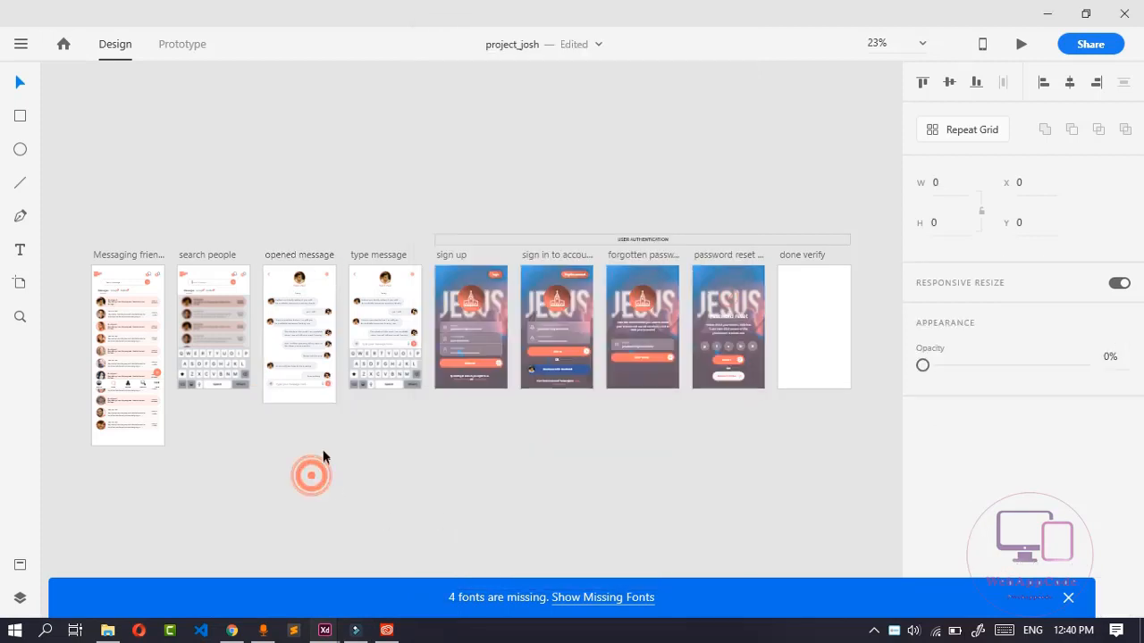
pyautogui.click(296, 384)
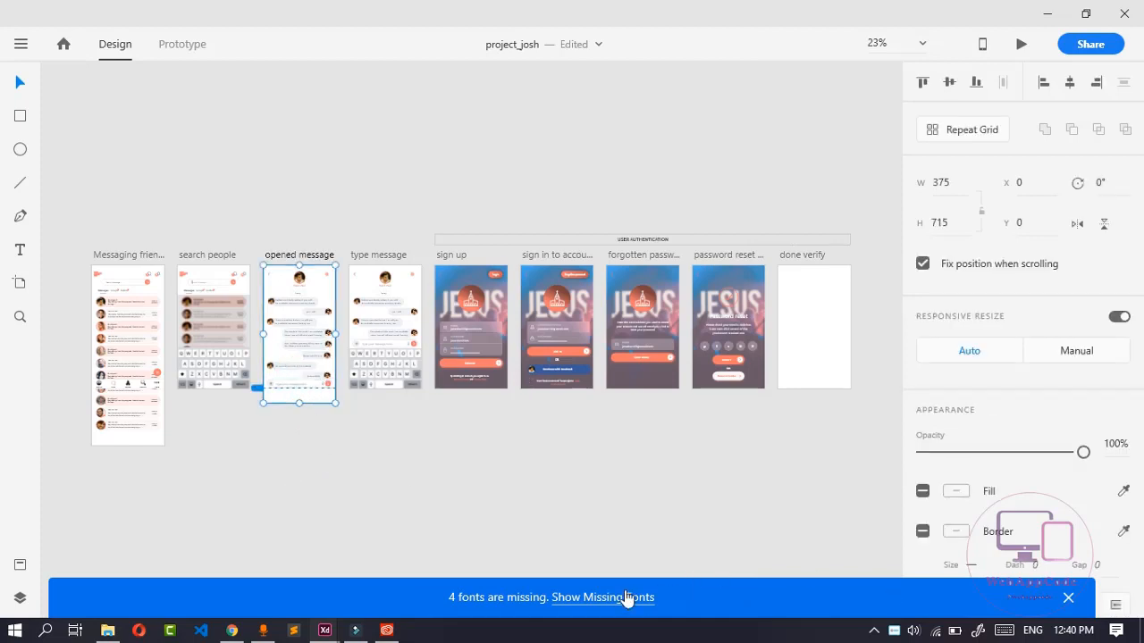
pyautogui.click(326, 629)
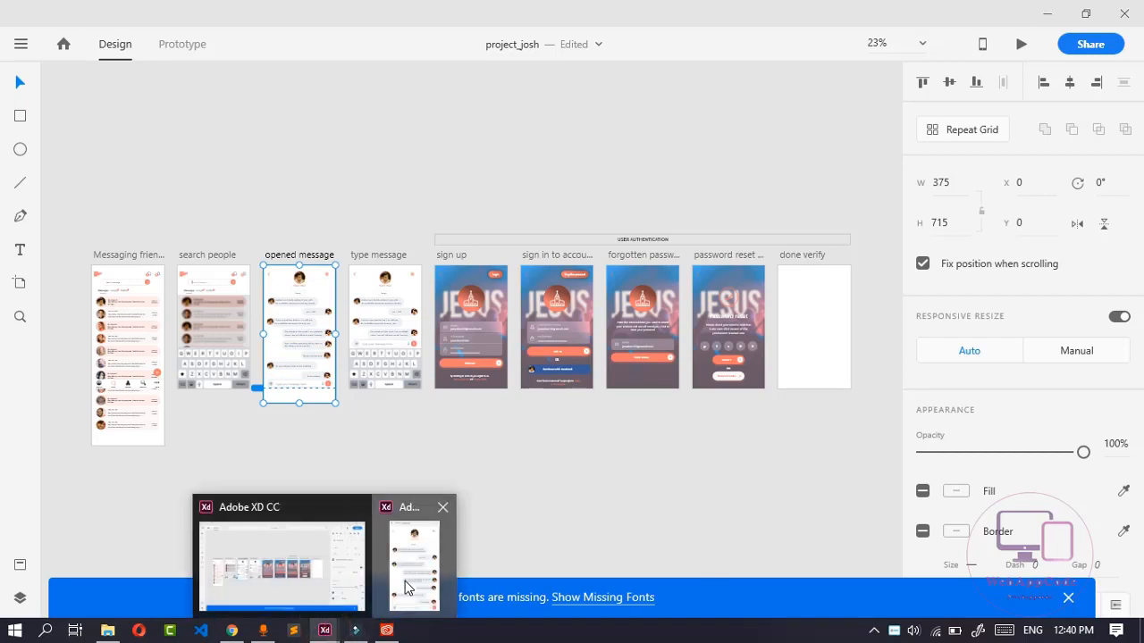
pyautogui.click(401, 582)
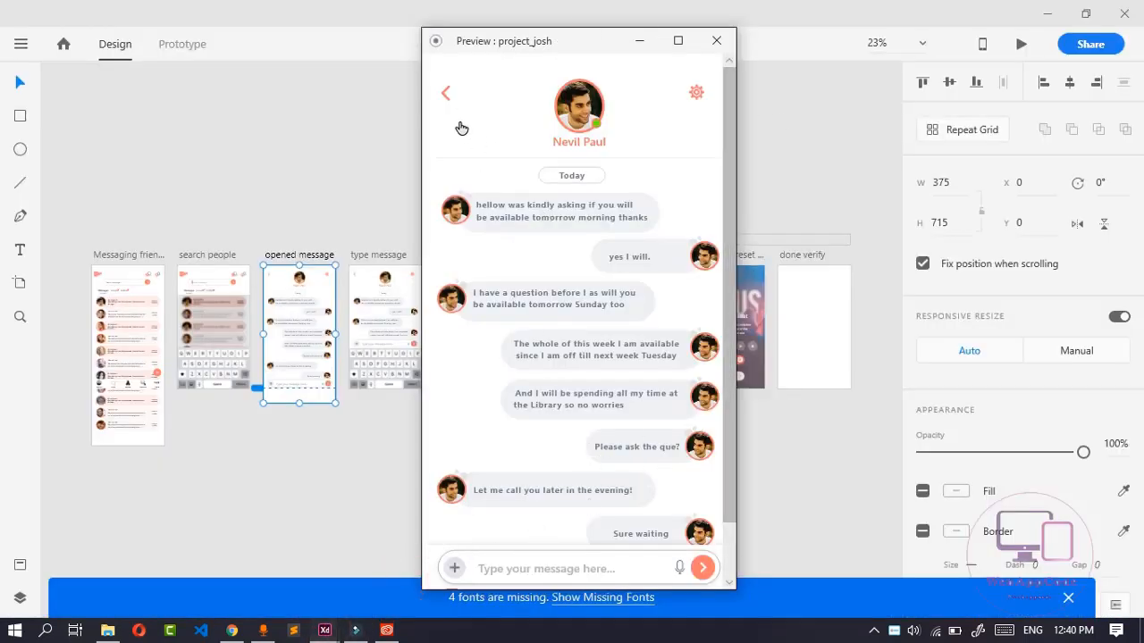
# Preview the message typing keyboard and the message search screen, and close the preview window
pyautogui.click(566, 566)
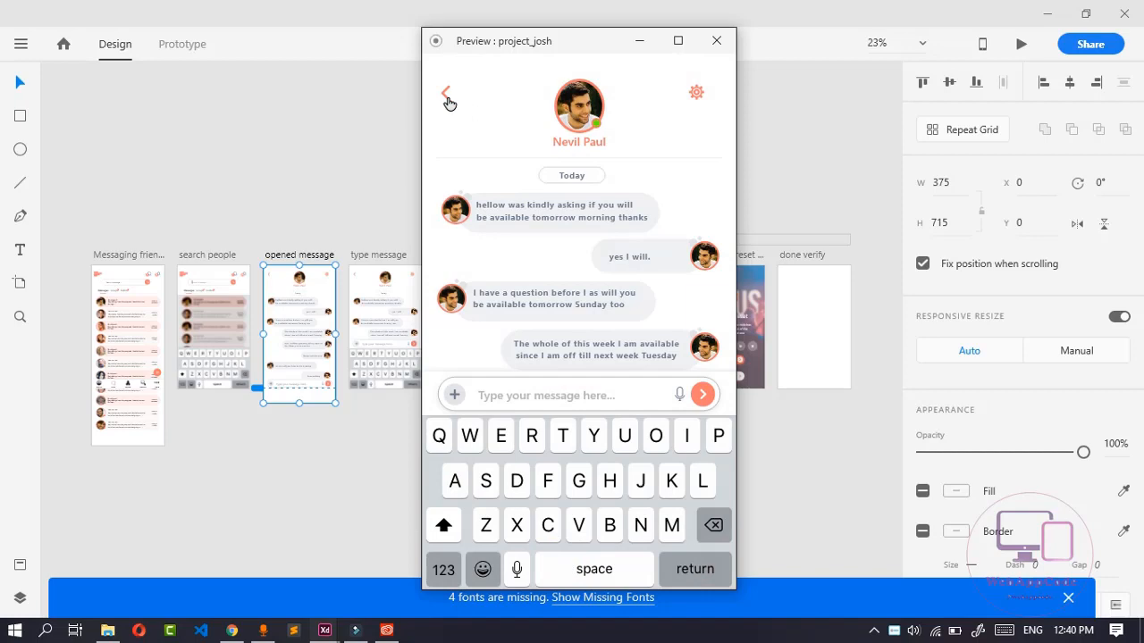
pyautogui.click(447, 96)
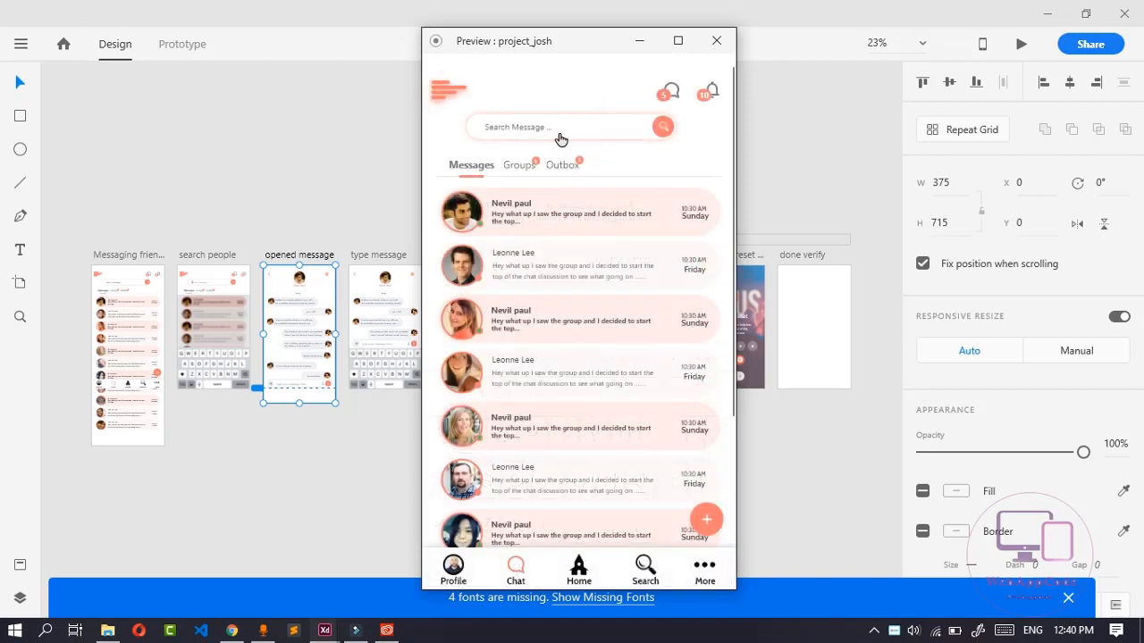
pyautogui.click(560, 136)
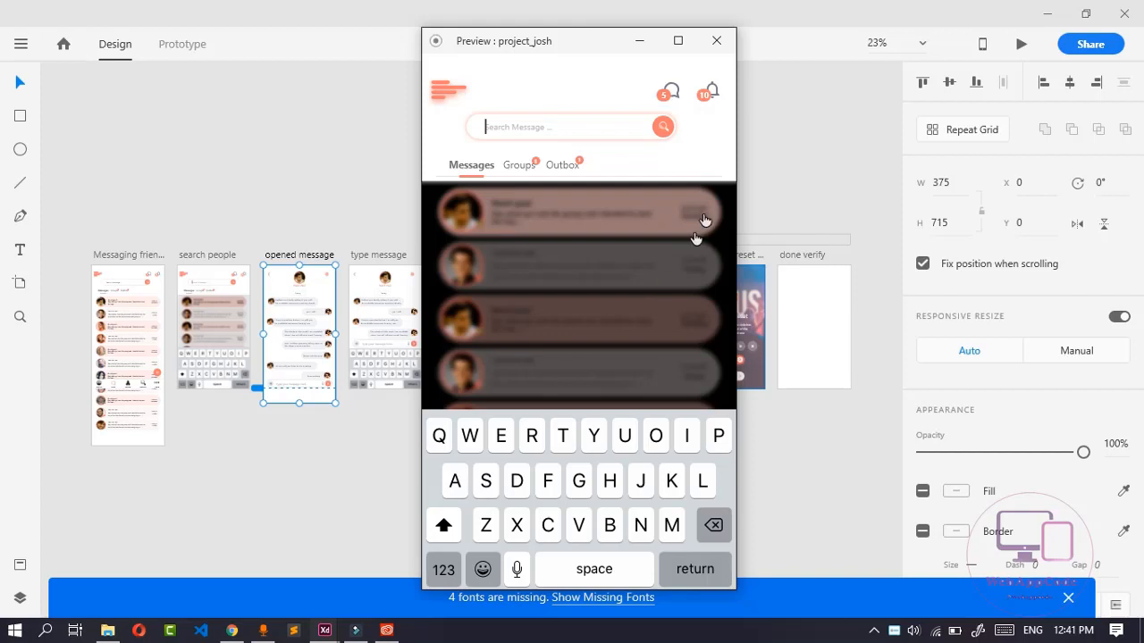
pyautogui.click(719, 41)
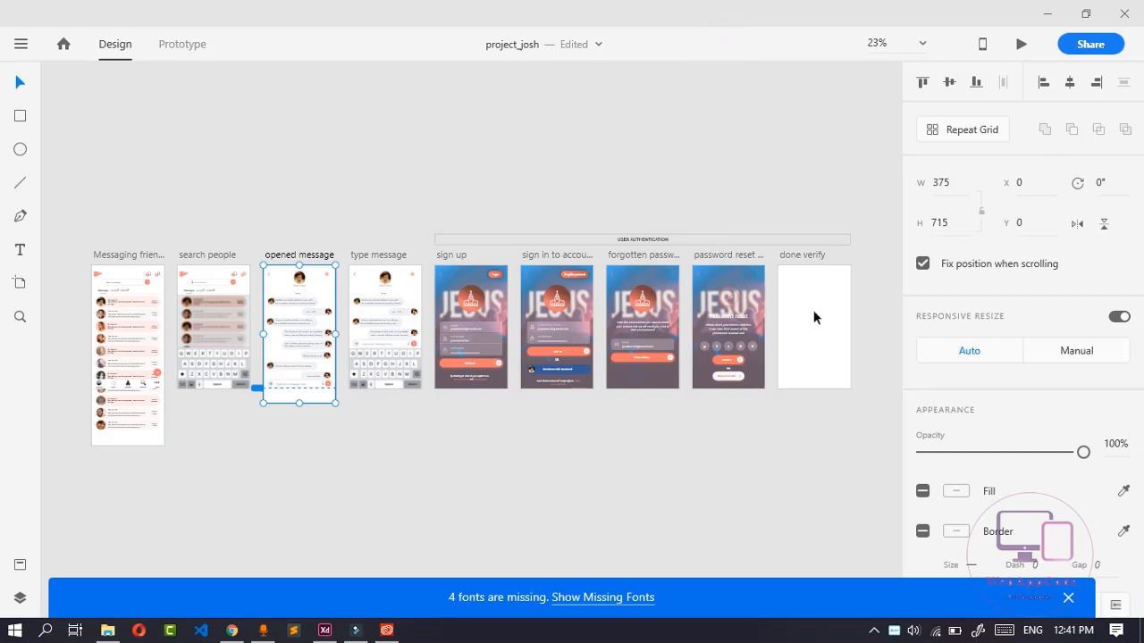
# Select the content group of the opened message artboard and zoom to the selection
pyautogui.click(804, 311)
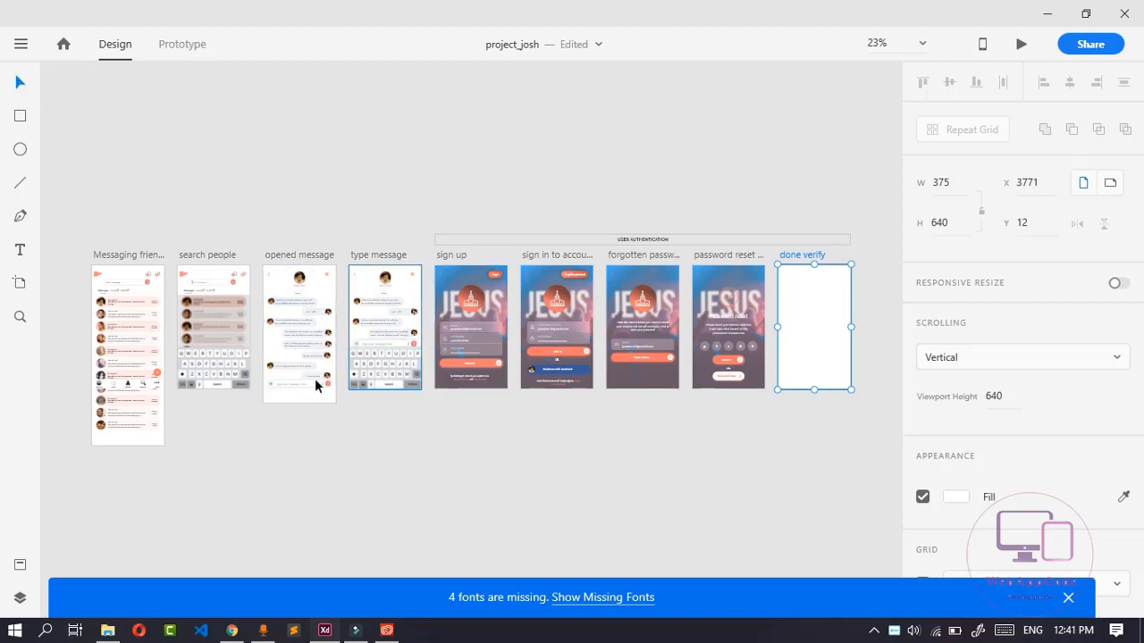
pyautogui.click(301, 401)
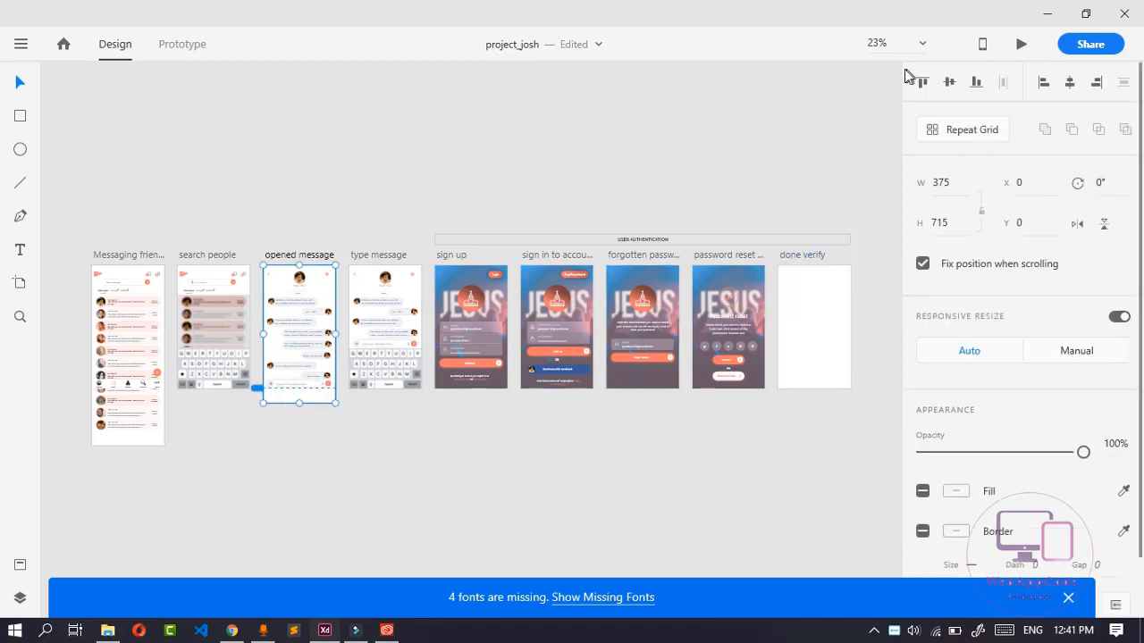
pyautogui.click(924, 43)
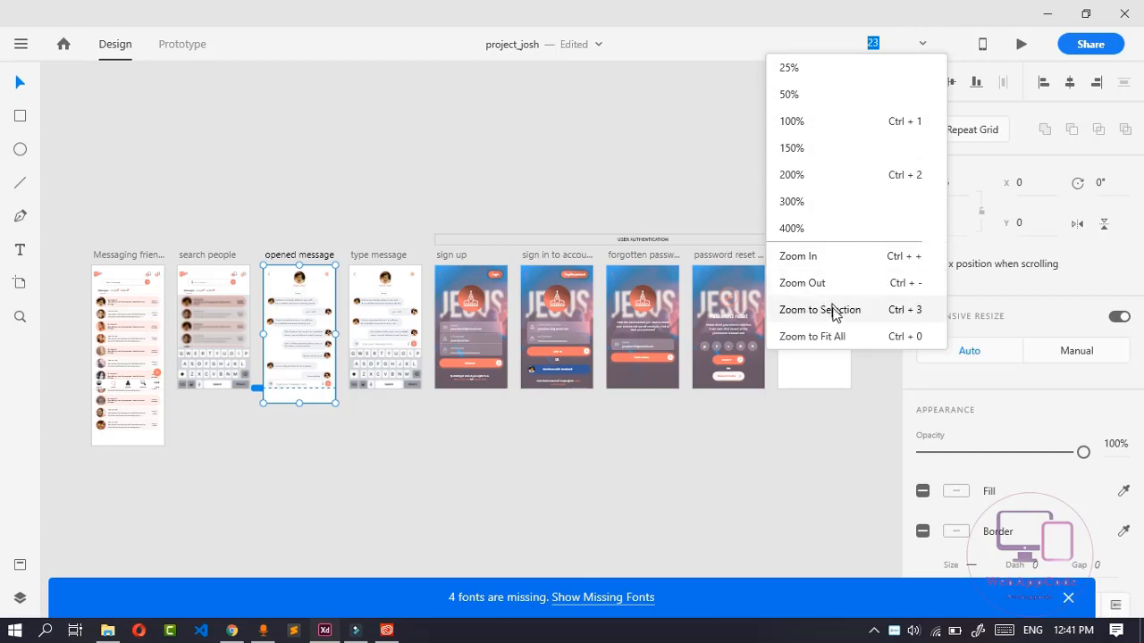
pyautogui.click(840, 313)
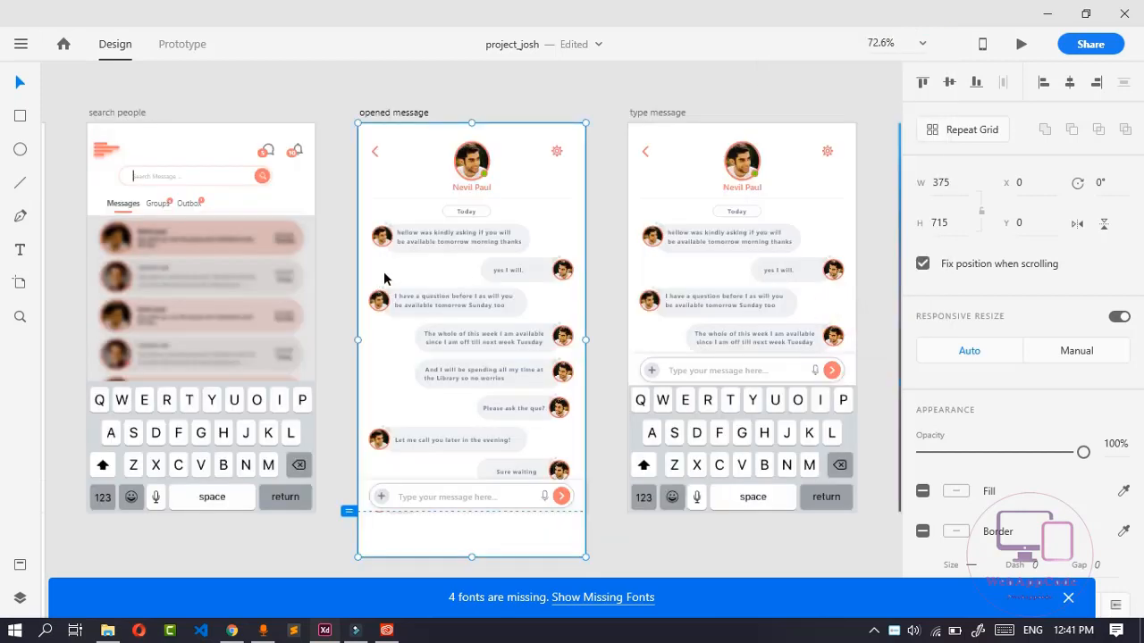
# Try to select the first chat bubble in the opened message artboard and the search field in the search people artboard
pyautogui.click(447, 255)
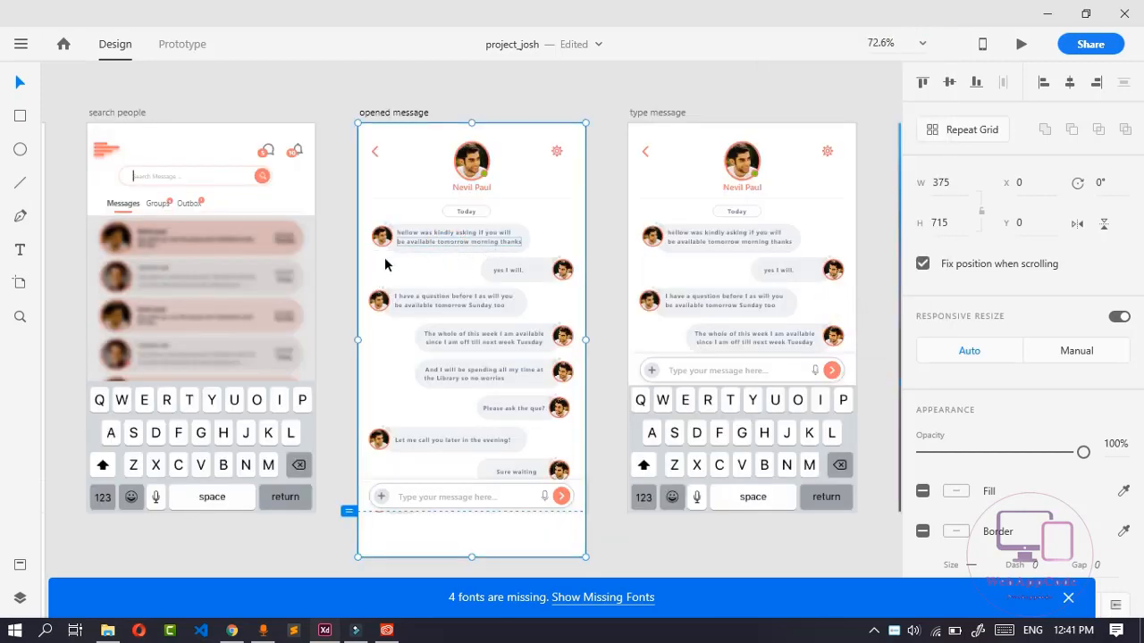
pyautogui.click(451, 236)
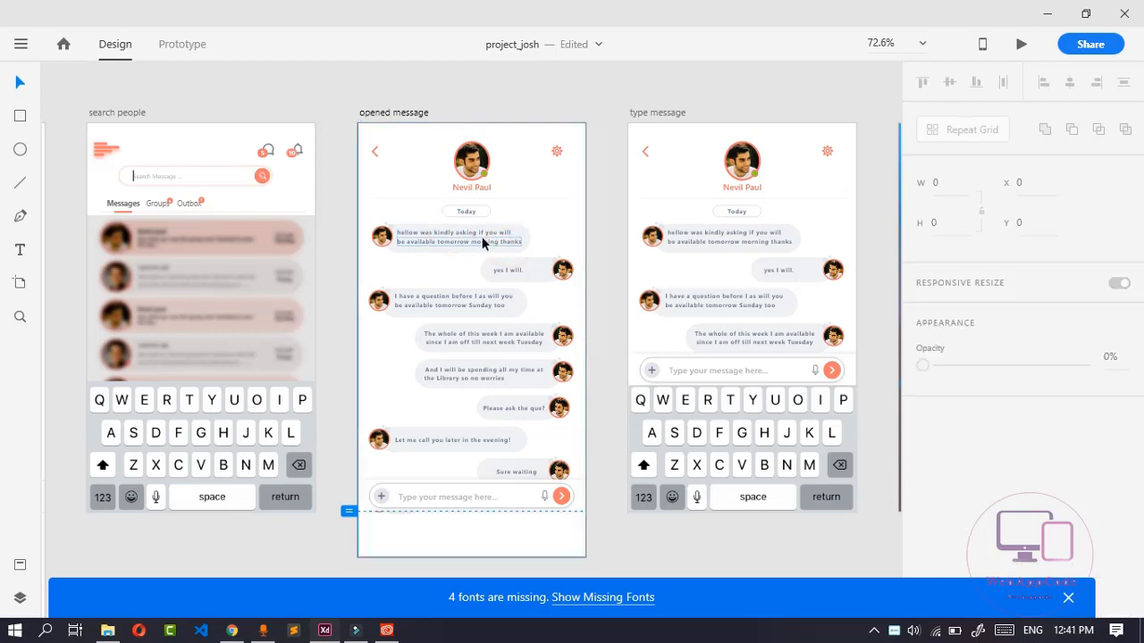
pyautogui.click(494, 236)
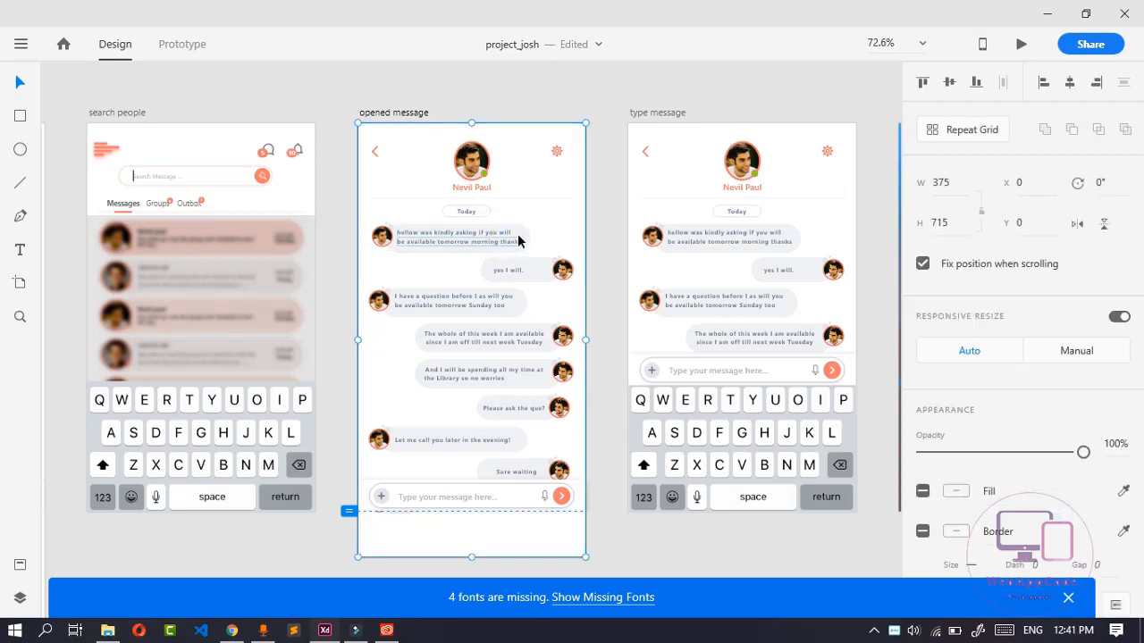
pyautogui.doubleClick(498, 234)
pyautogui.moveTo(526, 239)
pyautogui.mouseDown()
pyautogui.moveTo(544, 239)
pyautogui.moveTo(528, 238)
pyautogui.mouseUp()
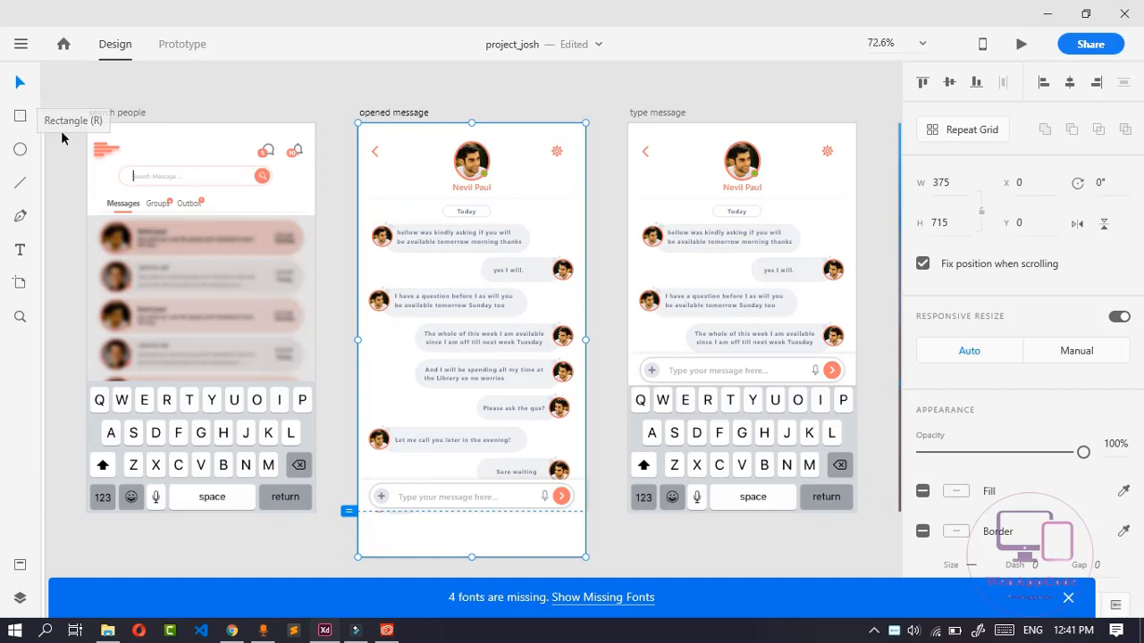
pyautogui.click(142, 176)
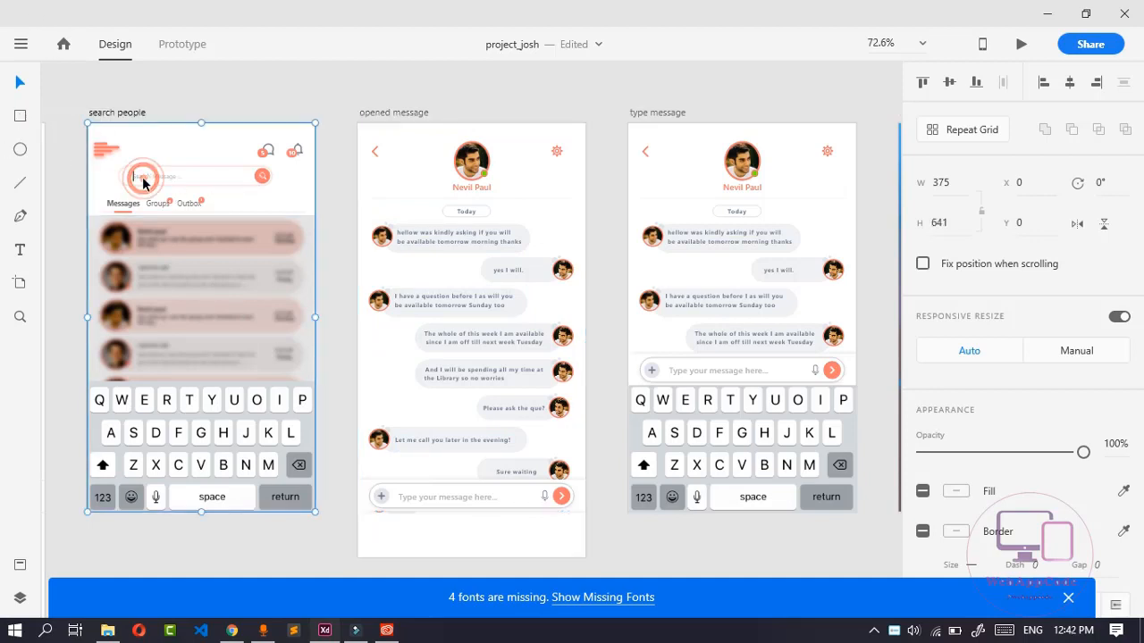
# Zoom to the content of the search people artboard and select the content group of the opened message artboard
pyautogui.click(912, 43)
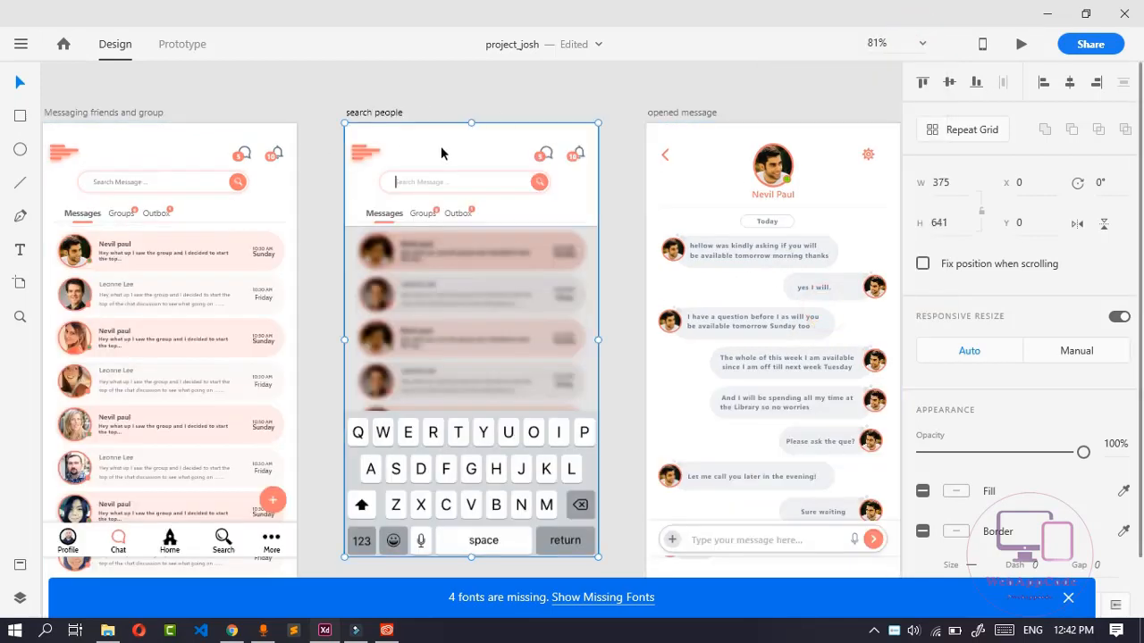
pyautogui.click(517, 196)
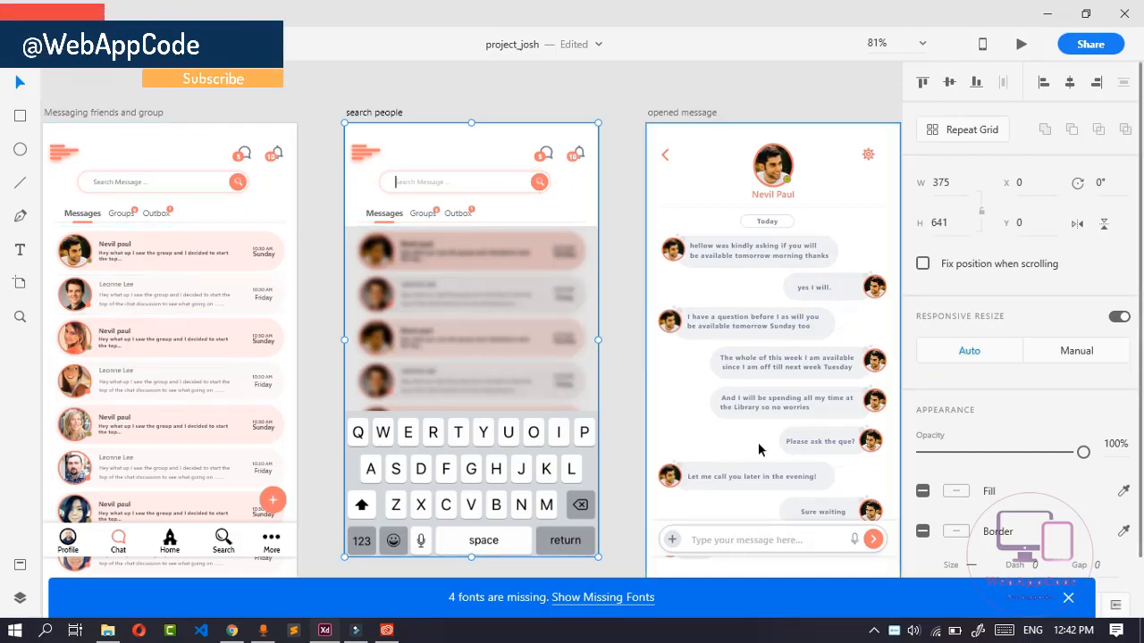
pyautogui.click(653, 569)
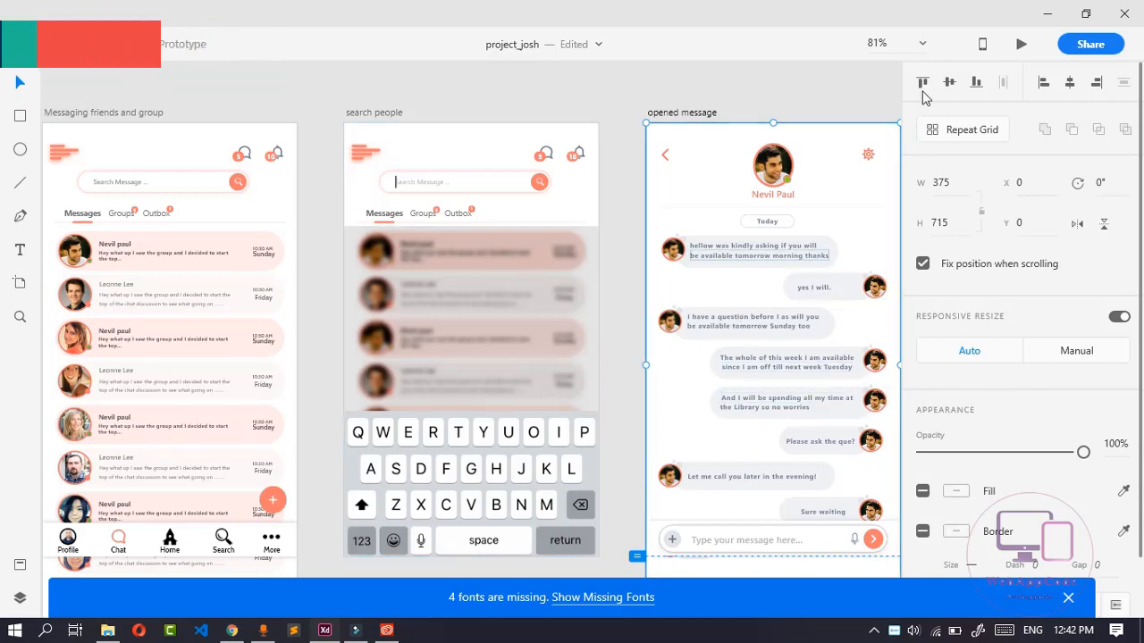
pyautogui.click(929, 49)
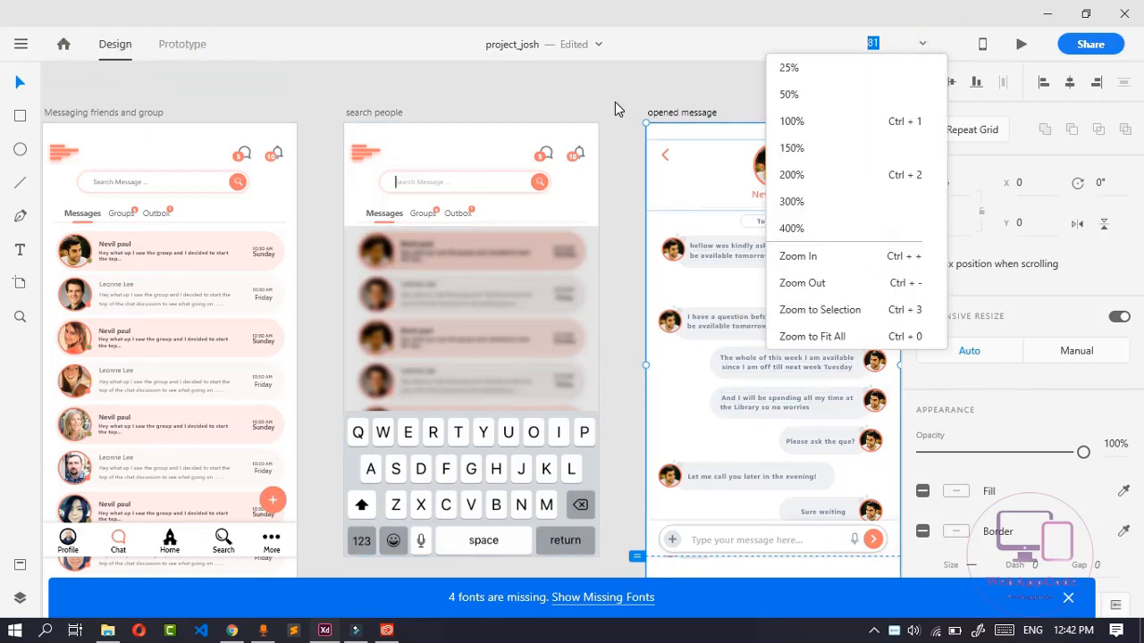
pyautogui.click(650, 83)
# Select the blank done verify artboard at the end of the row and zoom to the selection
pyautogui.hotkey('ctrl', '0')
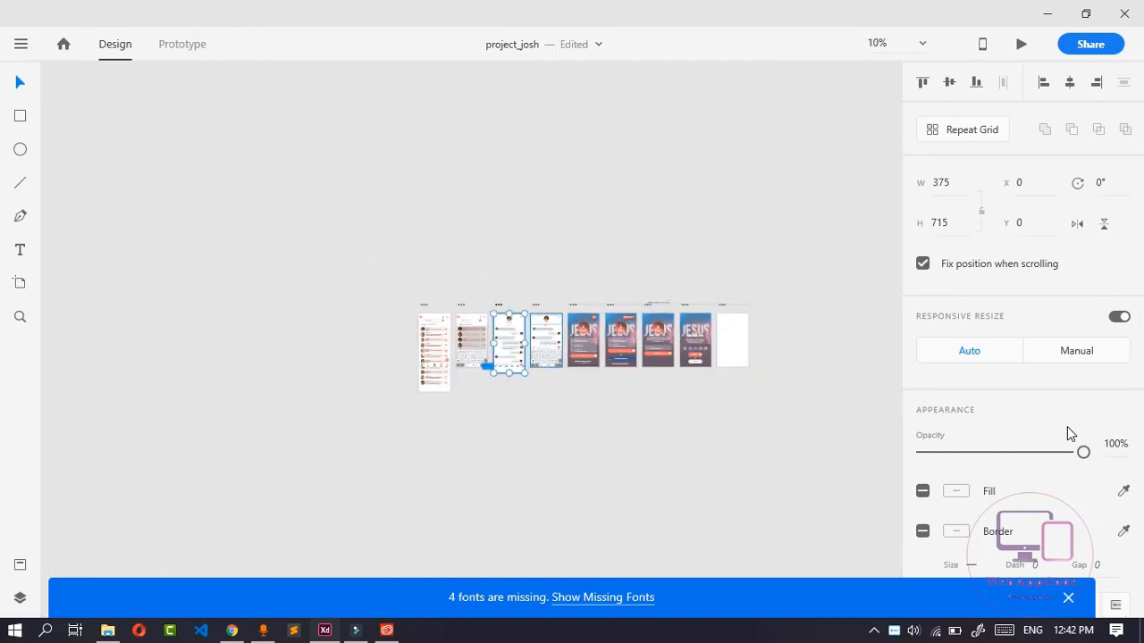
pyautogui.click(745, 361)
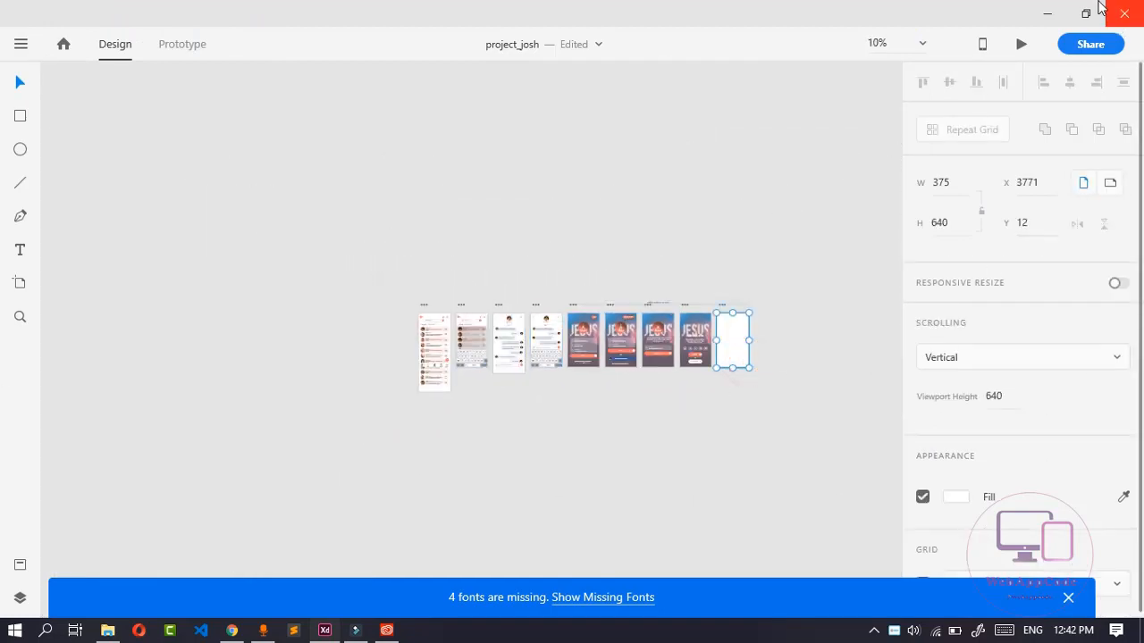
pyautogui.click(933, 47)
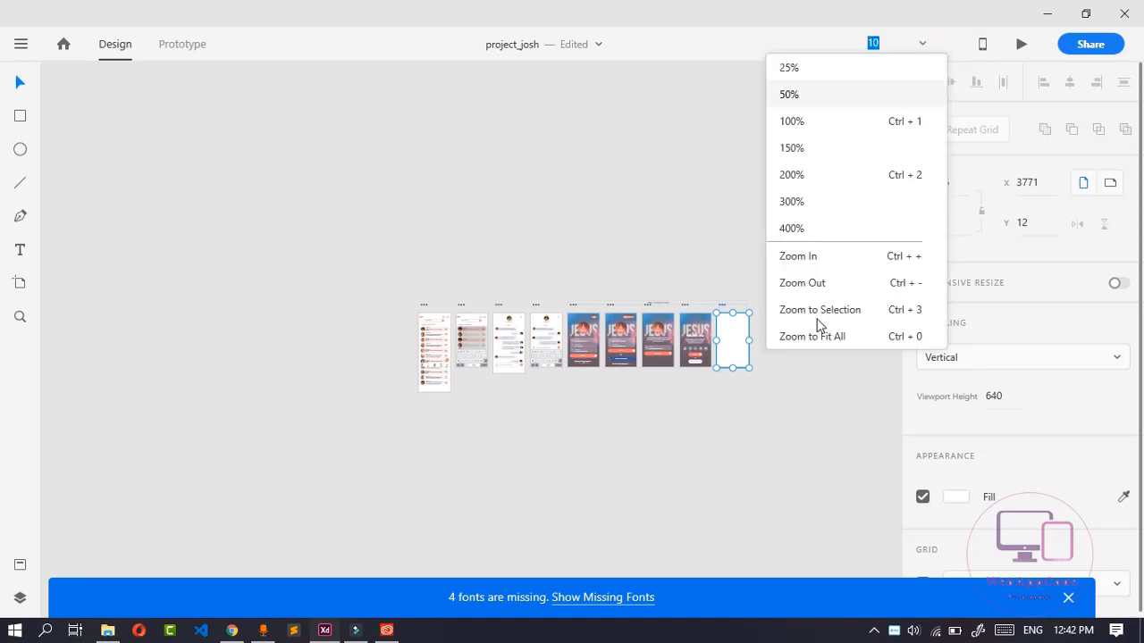
pyautogui.click(879, 313)
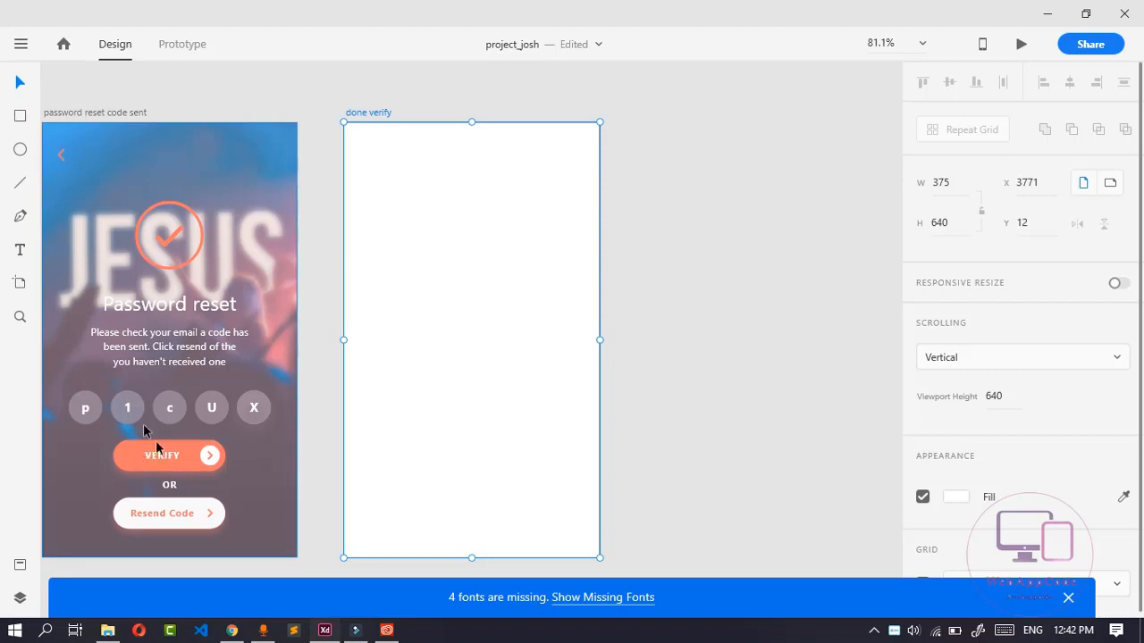
# Draw a rectangle near the top of the done verify artboard and set its size to 150 wide by 50 high
pyautogui.click(19, 118)
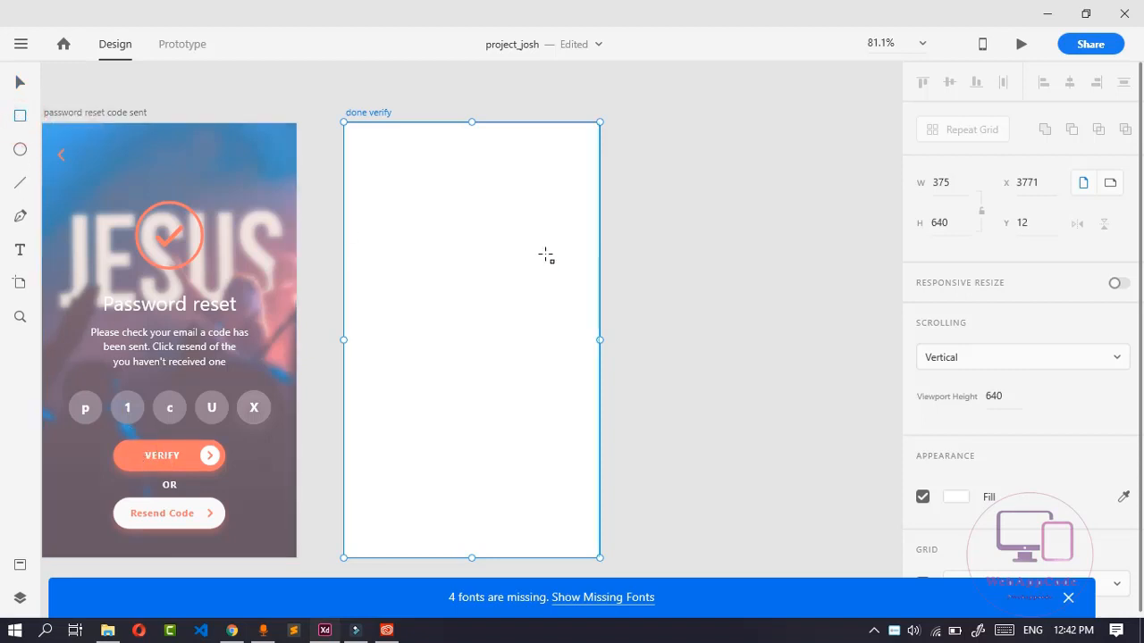
pyautogui.moveTo(382, 168)
pyautogui.mouseDown()
pyautogui.moveTo(404, 197)
pyautogui.moveTo(565, 209)
pyautogui.mouseUp()
pyautogui.click(951, 218)
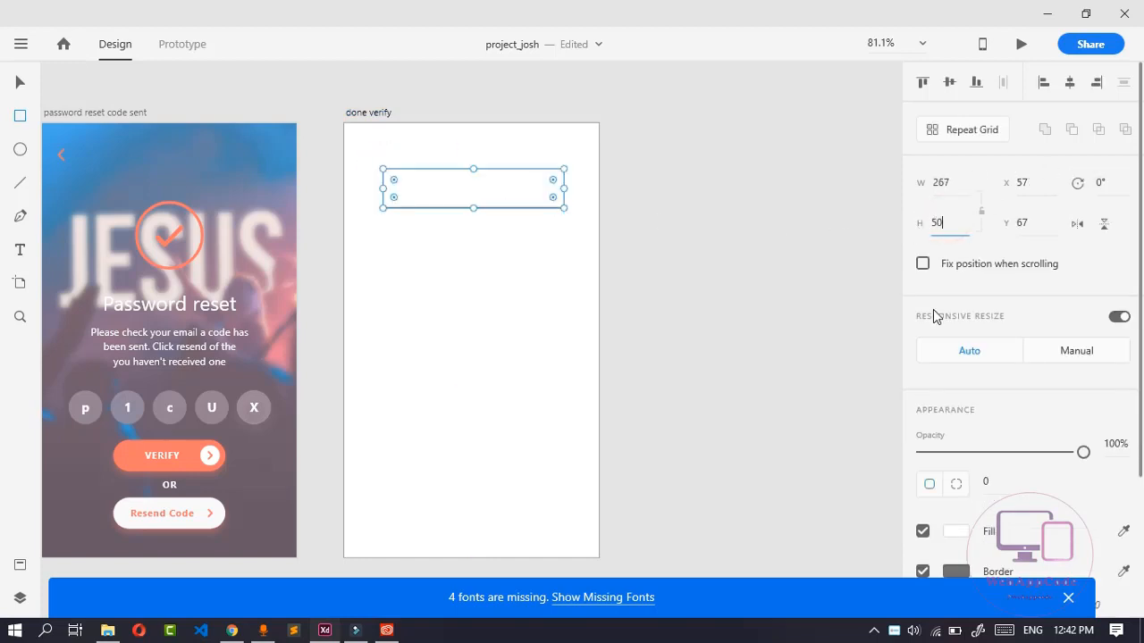
pyautogui.click(938, 185)
pyautogui.write('150')
pyautogui.press('Return')
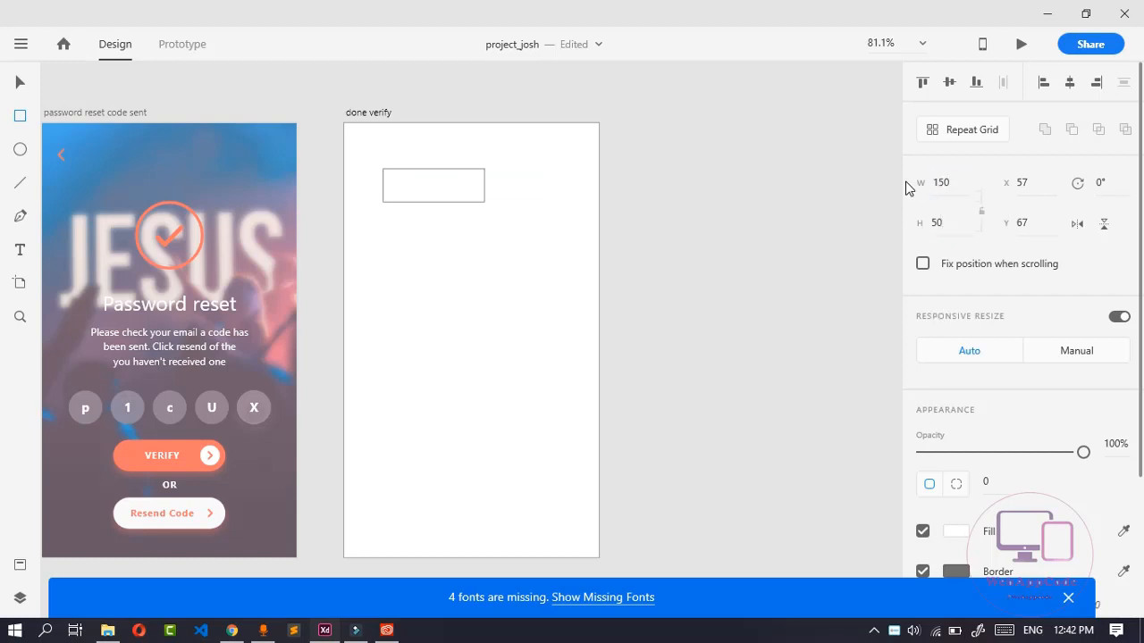
# Center the rectangle horizontally on the done verify artboard and round its corners to a radius of 25
pyautogui.click(20, 82)
pyautogui.moveTo(420, 175); pyautogui.dragTo(463, 177)
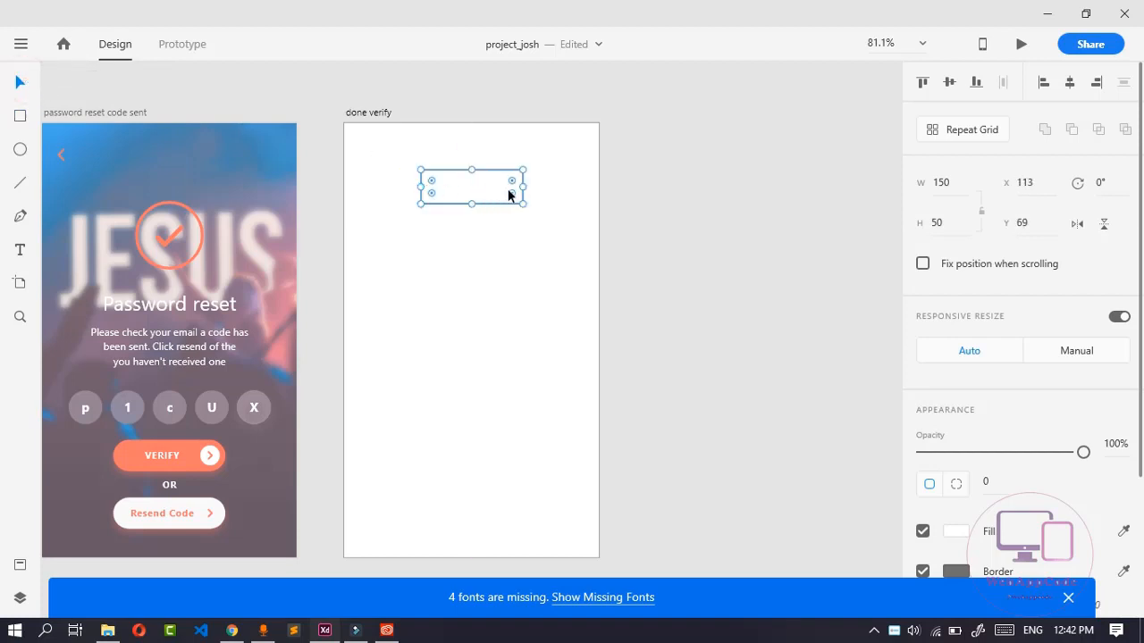
pyautogui.moveTo(512, 193); pyautogui.dragTo(487, 182)
pyautogui.click(452, 284)
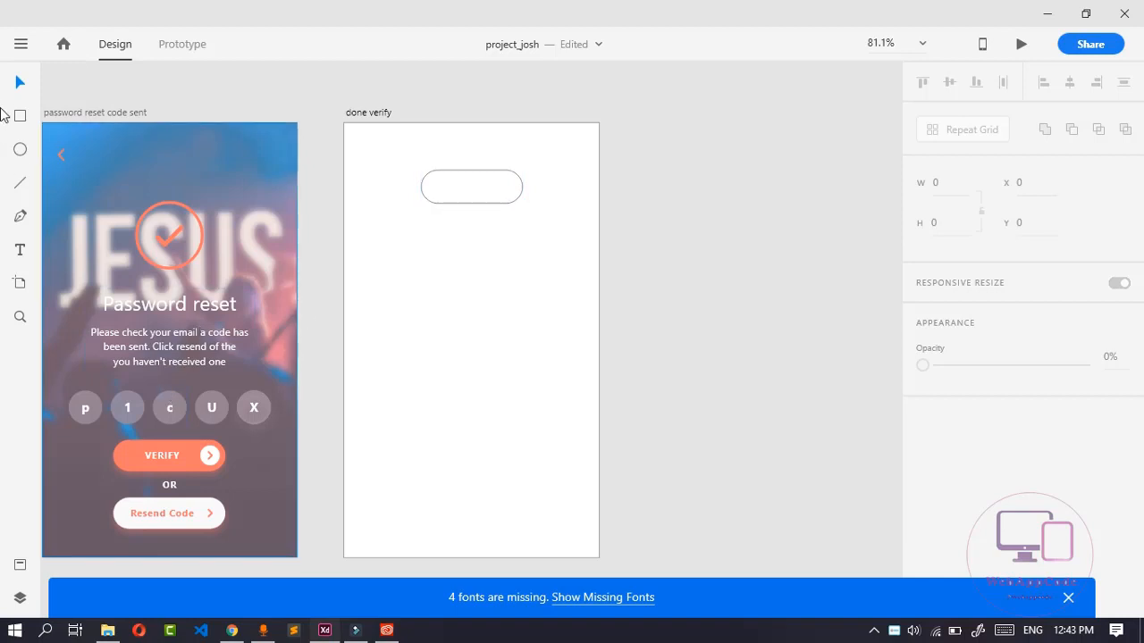
# Draw a circle below the rounded rectangle, set its width and height to 40, and lock its aspect ratio
pyautogui.click(19, 152)
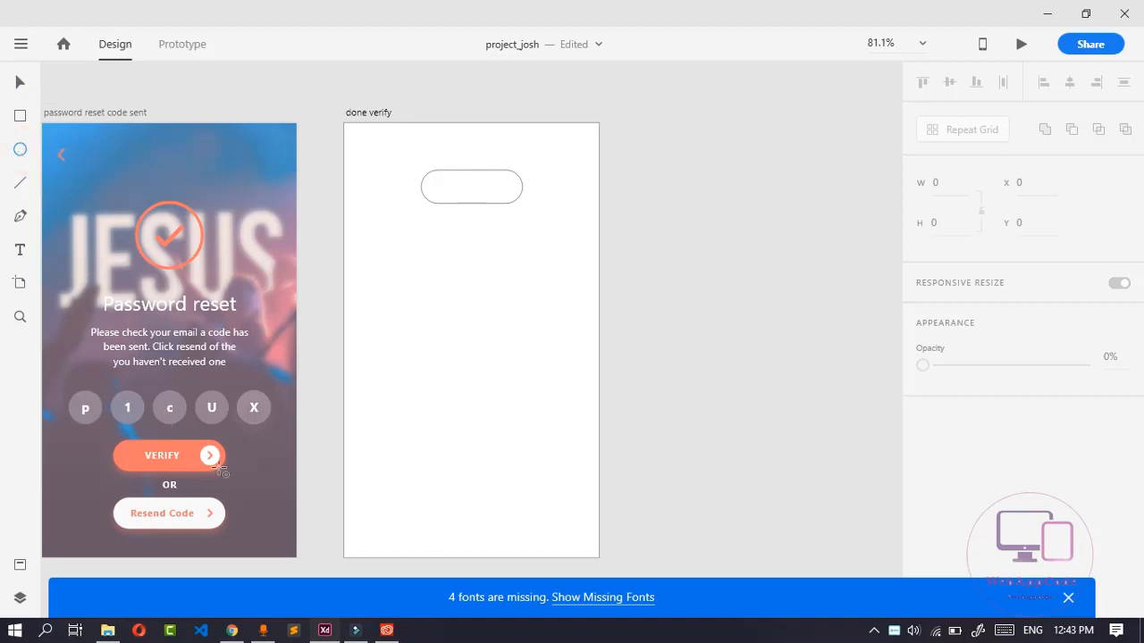
pyautogui.moveTo(414, 243); pyautogui.dragTo(477, 305)
pyautogui.click(941, 184)
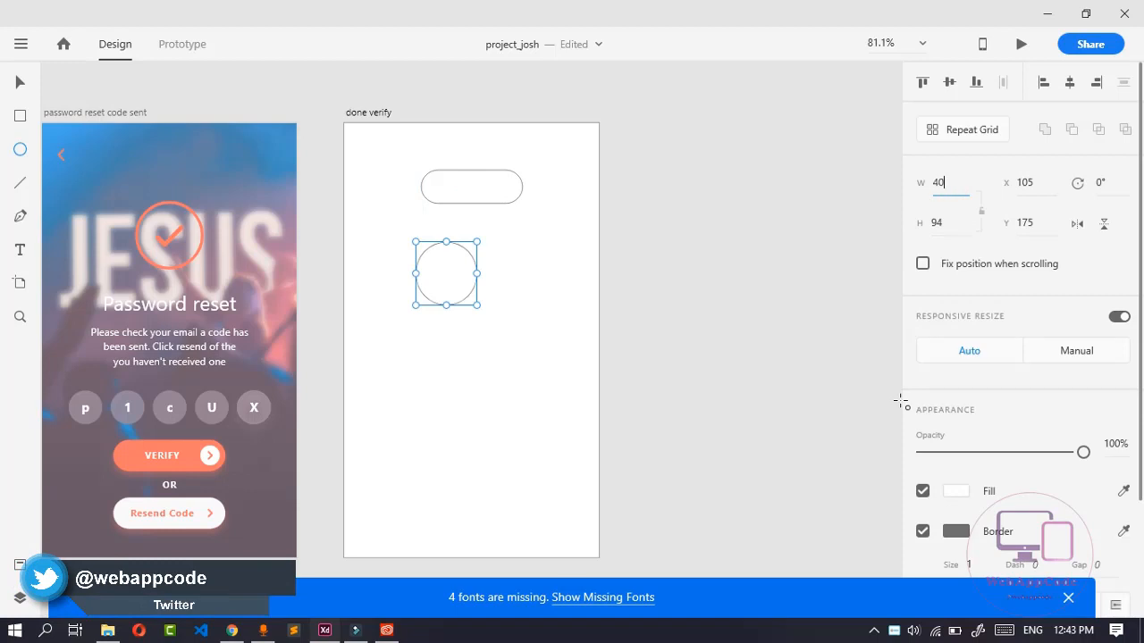
pyautogui.press('Tab')
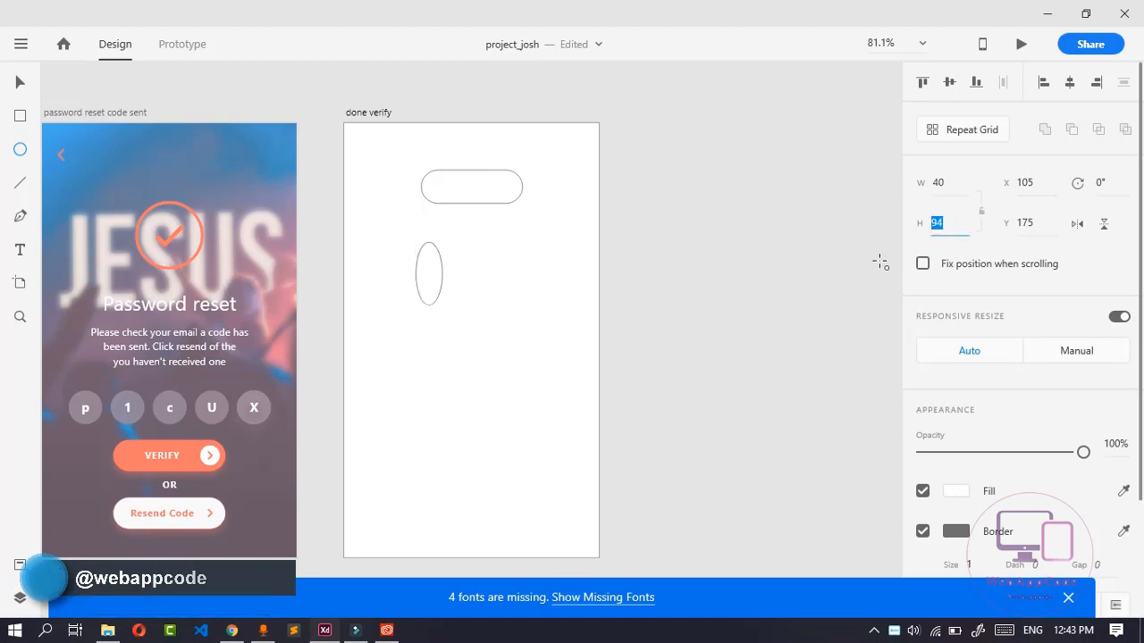
pyautogui.write('40')
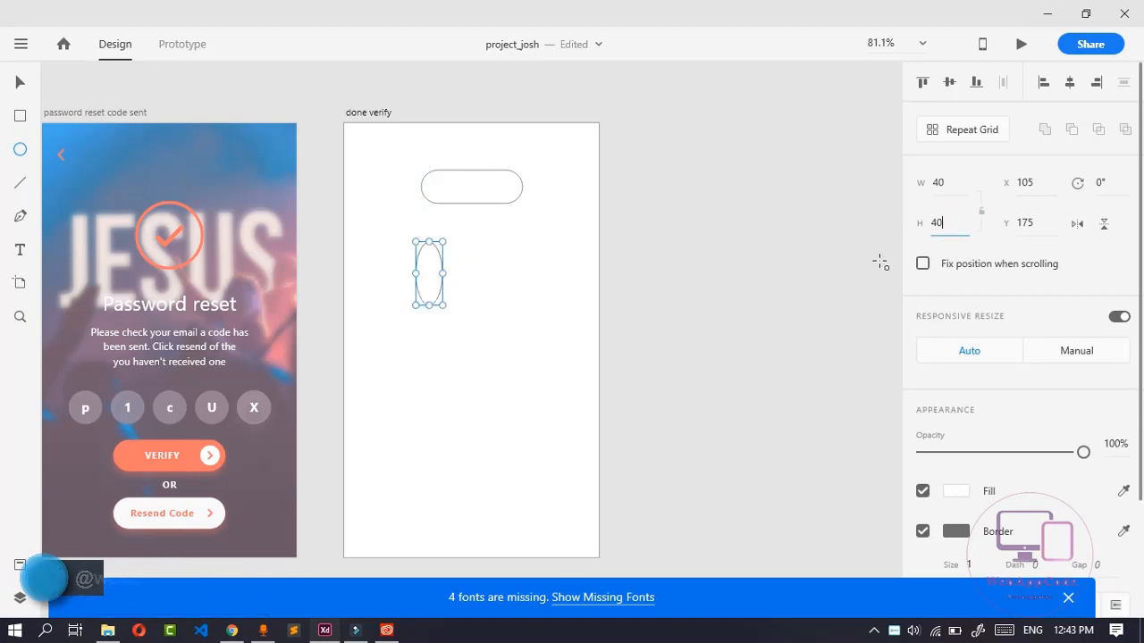
pyautogui.click(980, 209)
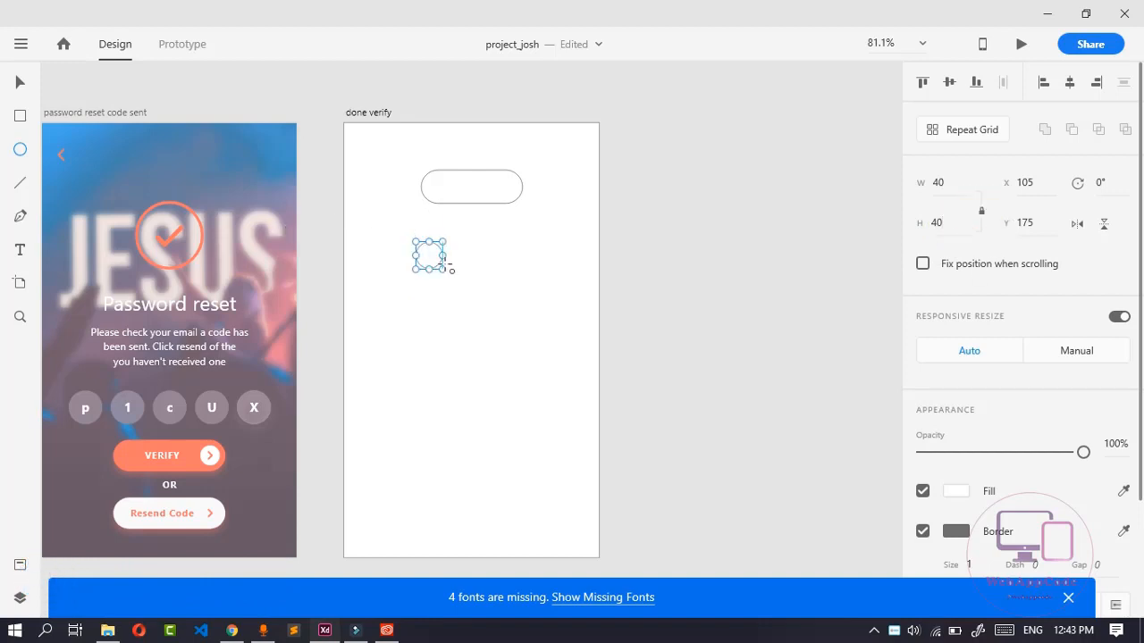
# Shrink the circle to 37 by 37 and move it inside the right end of the rounded rectangle
pyautogui.moveTo(444, 270)
pyautogui.mouseDown()
pyautogui.moveTo(452, 284)
pyautogui.moveTo(444, 270)
pyautogui.mouseUp()
pyautogui.click(19, 83)
pyautogui.moveTo(424, 259); pyautogui.dragTo(504, 190)
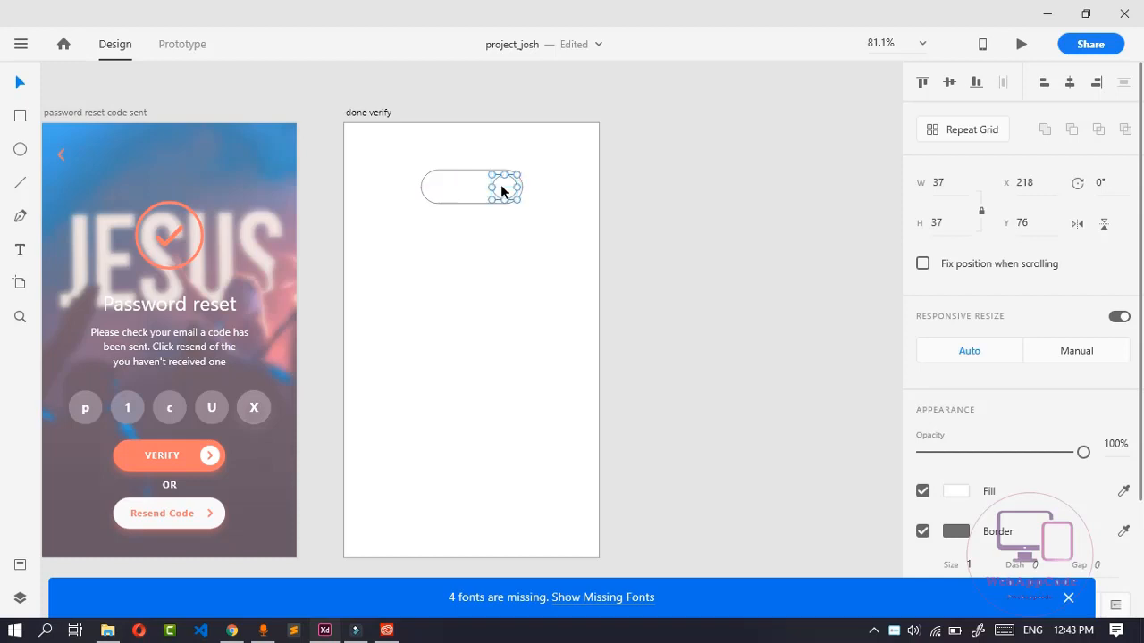
pyautogui.click(493, 309)
# Remove the borders of the circle and the rounded rectangle, and fill the circle with orange sampled from the VERIFY button
pyautogui.click(507, 185)
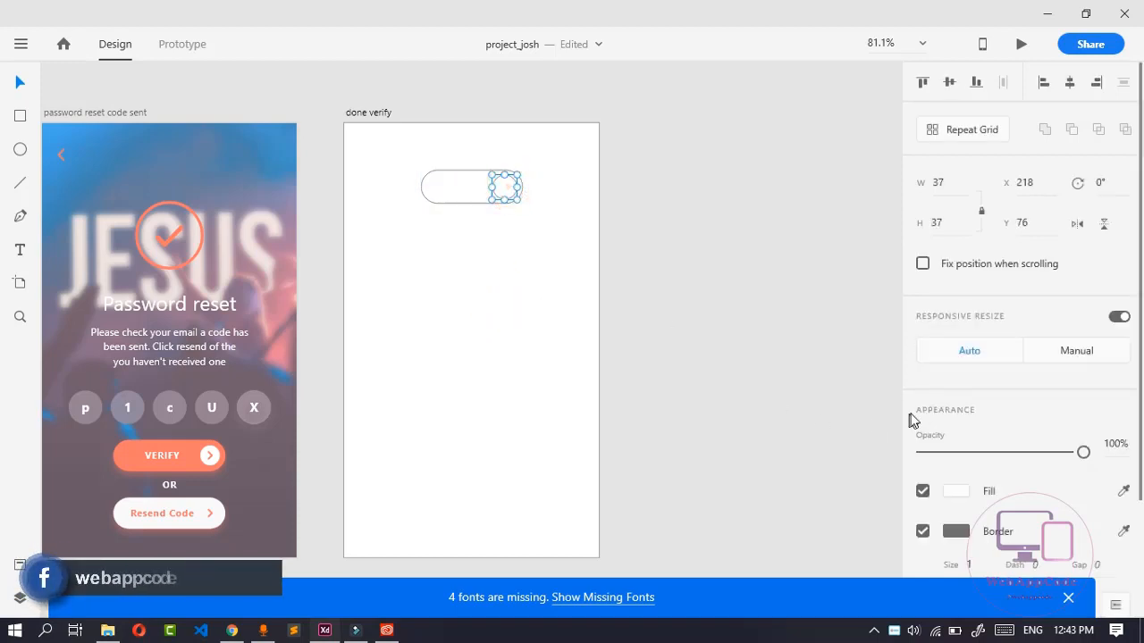
pyautogui.click(923, 531)
pyautogui.click(957, 492)
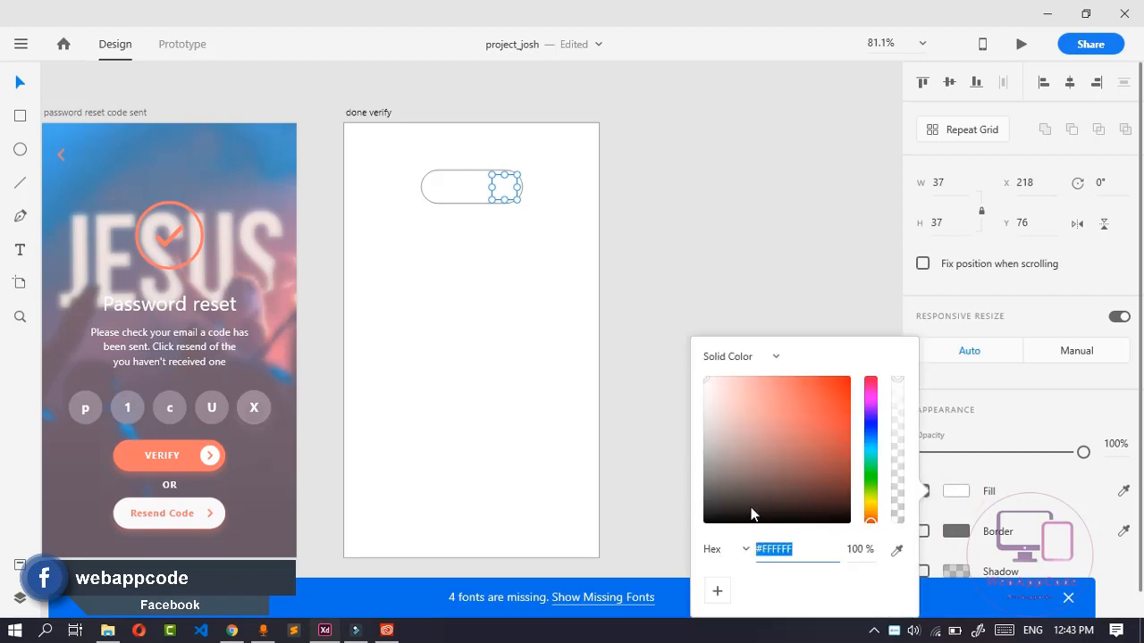
pyautogui.click(899, 551)
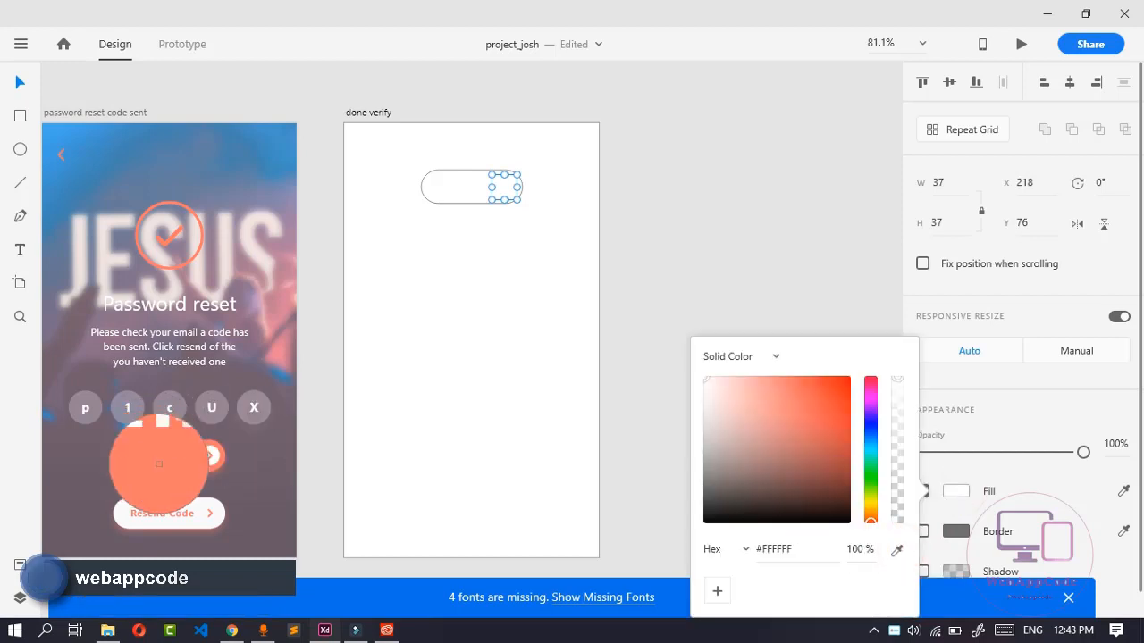
pyautogui.click(161, 462)
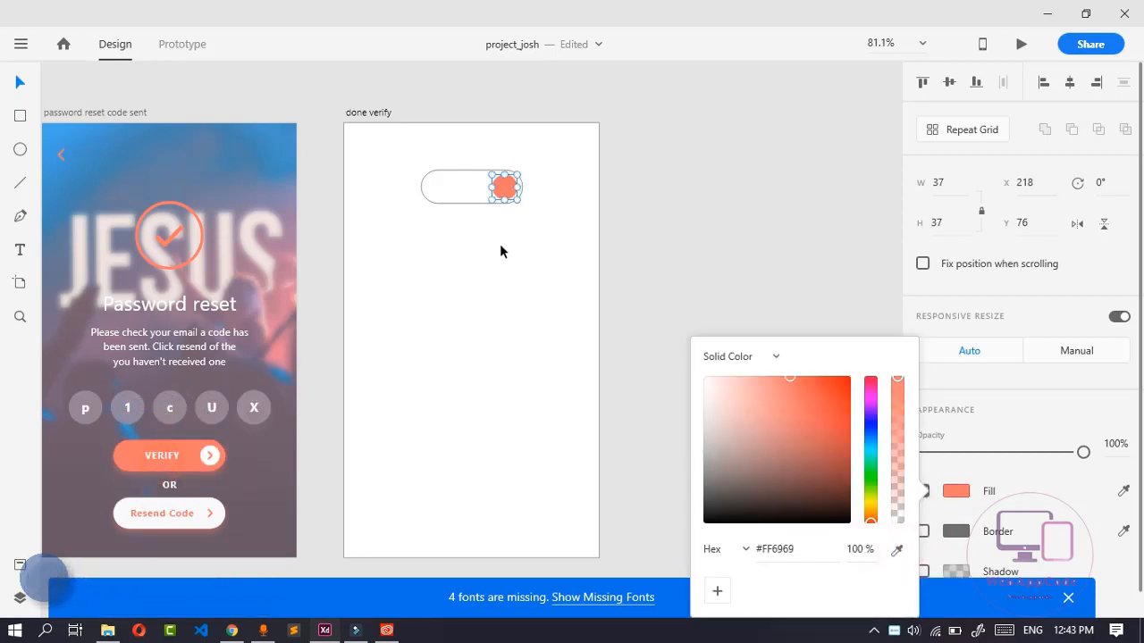
pyautogui.click(461, 183)
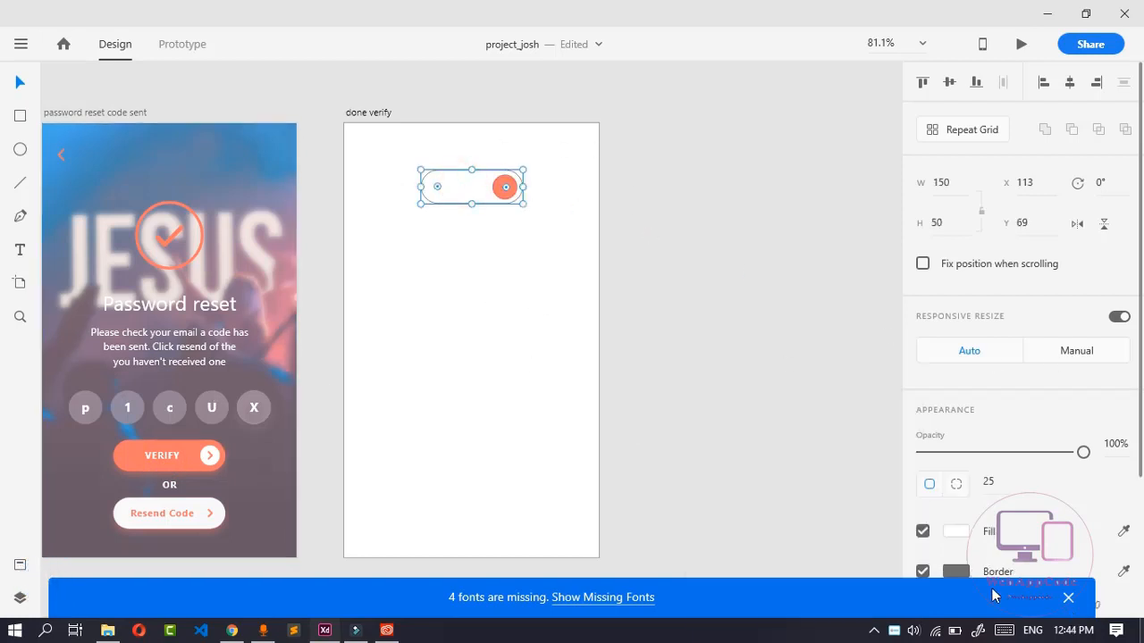
pyautogui.click(922, 572)
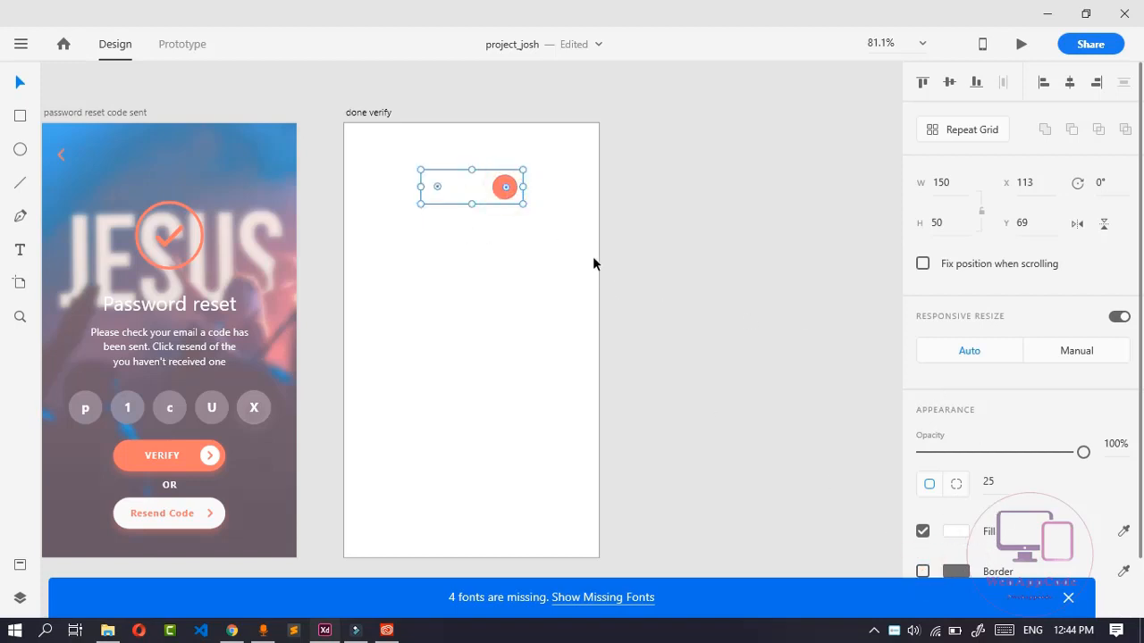
# Fill the circle with white sampled from the artboard and the rounded rectangle with orange sampled from the VERIFY button
pyautogui.click(469, 265)
pyautogui.doubleClick(506, 187)
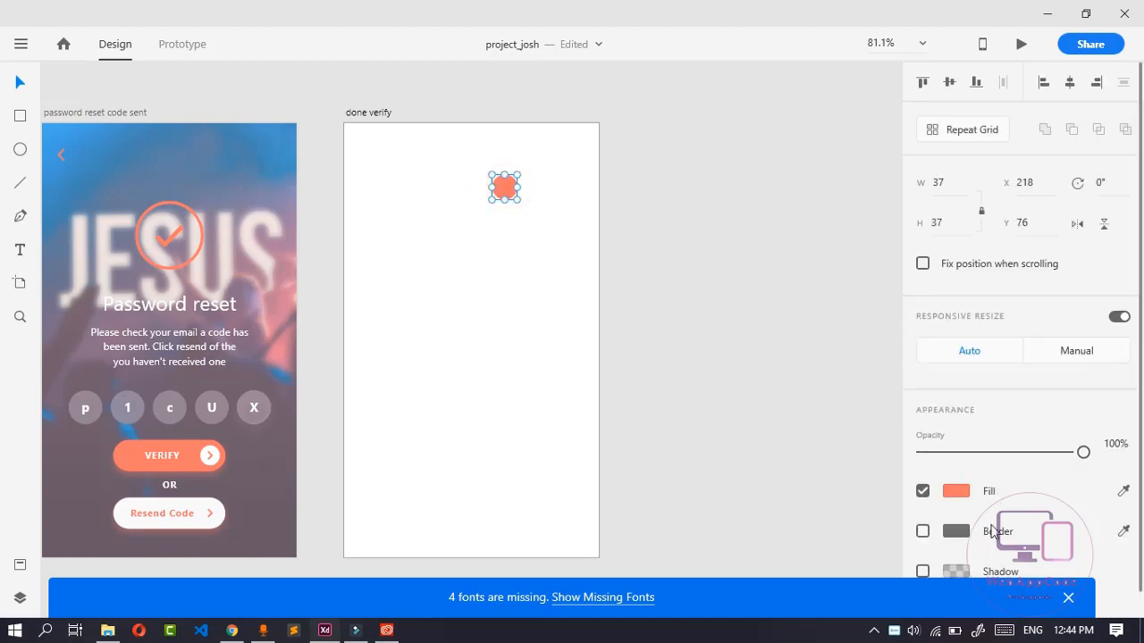
pyautogui.click(1123, 490)
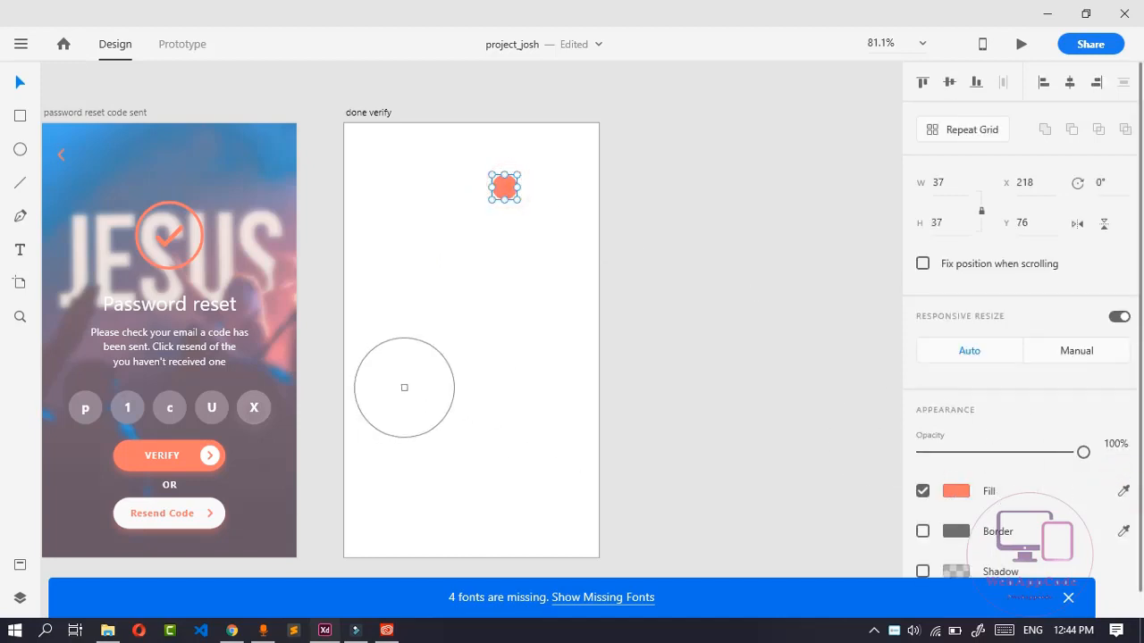
pyautogui.click(427, 393)
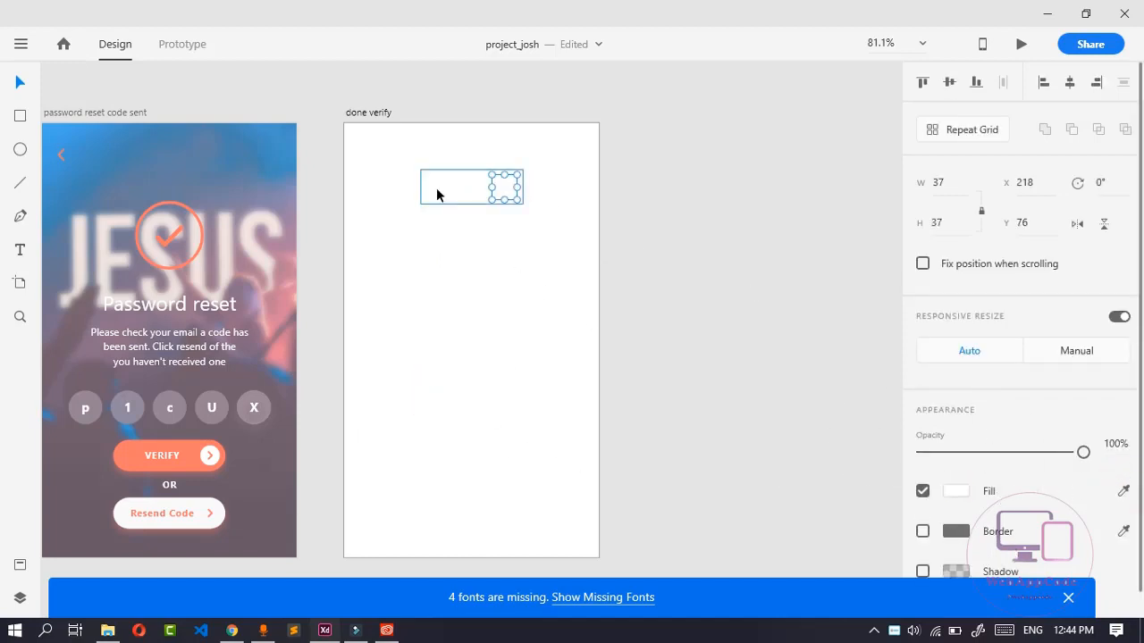
pyautogui.click(435, 191)
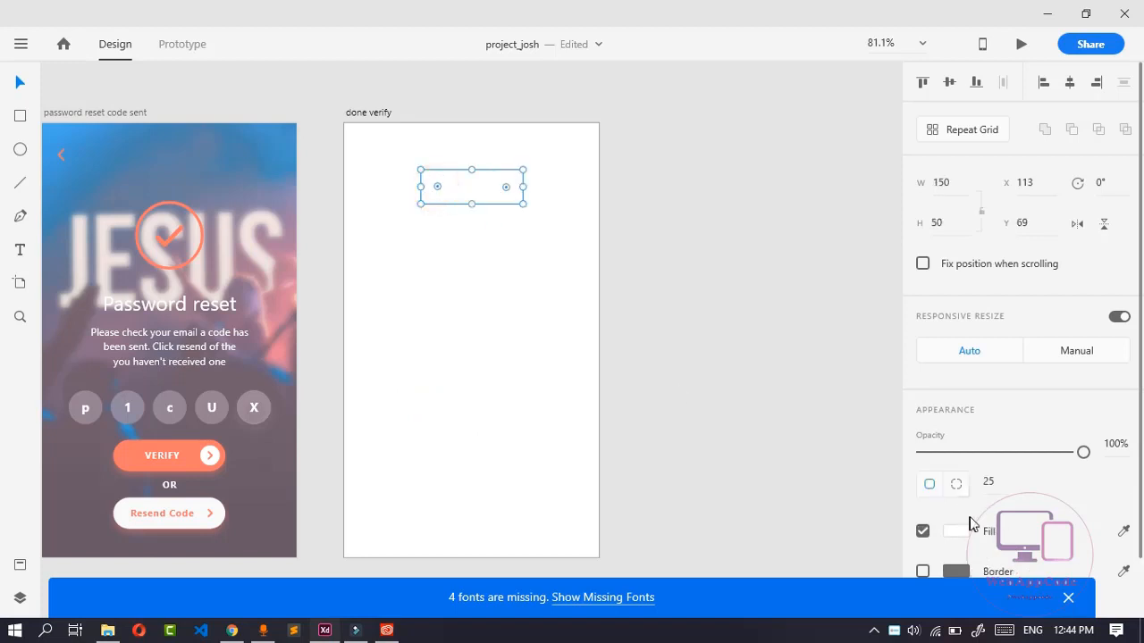
pyautogui.click(1124, 531)
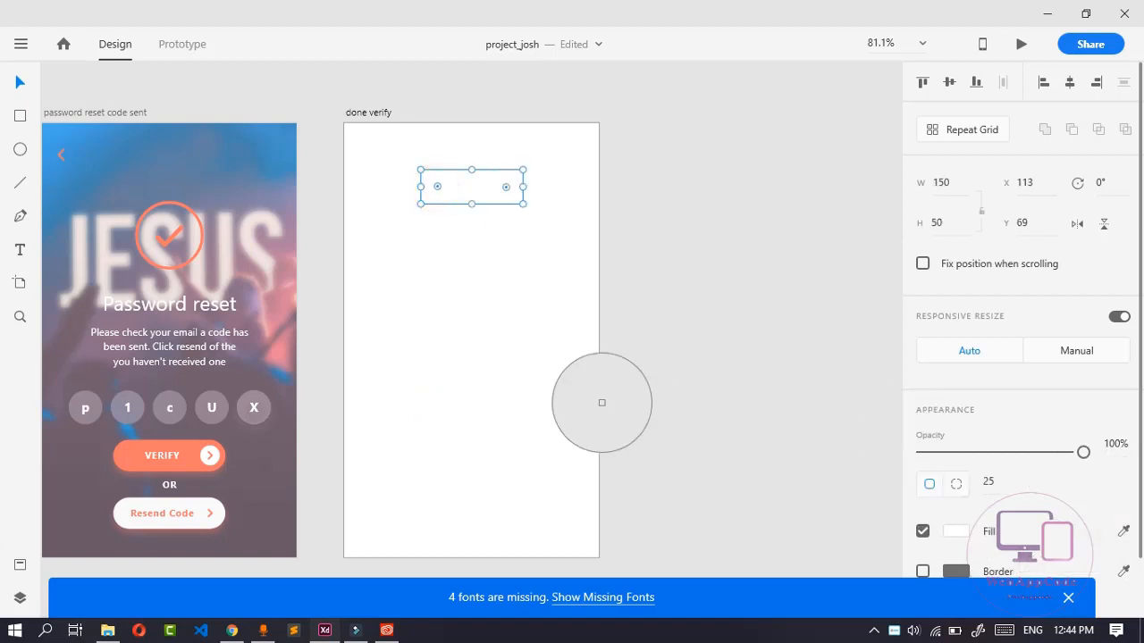
pyautogui.click(129, 464)
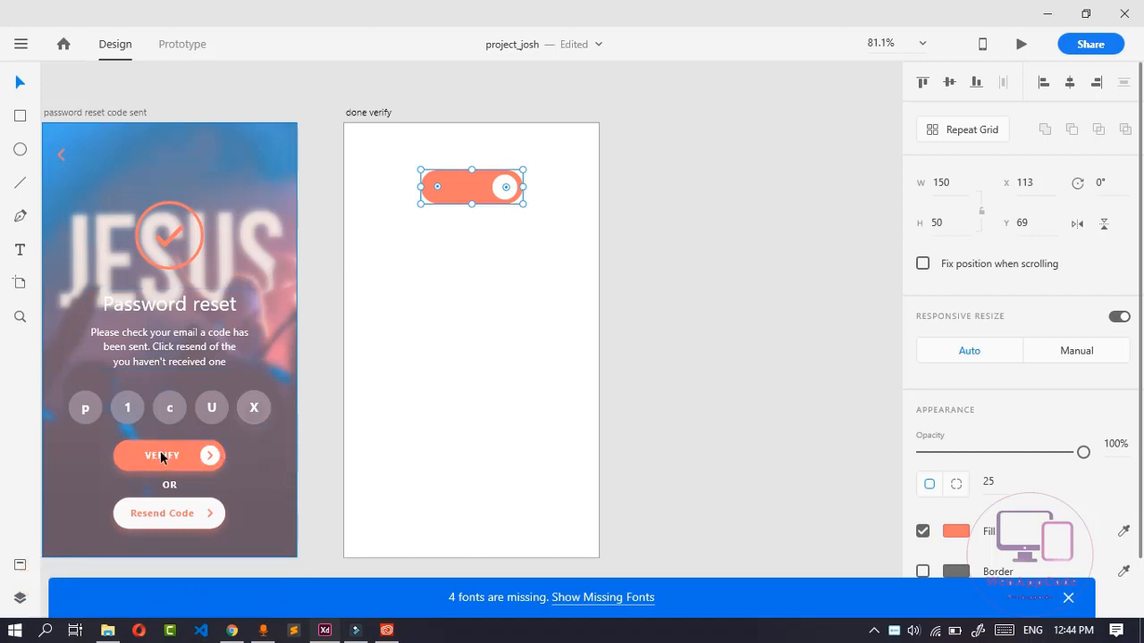
# Add the text "verify" in the empty area below the orange button shape on the done verify artboard
pyautogui.click(20, 250)
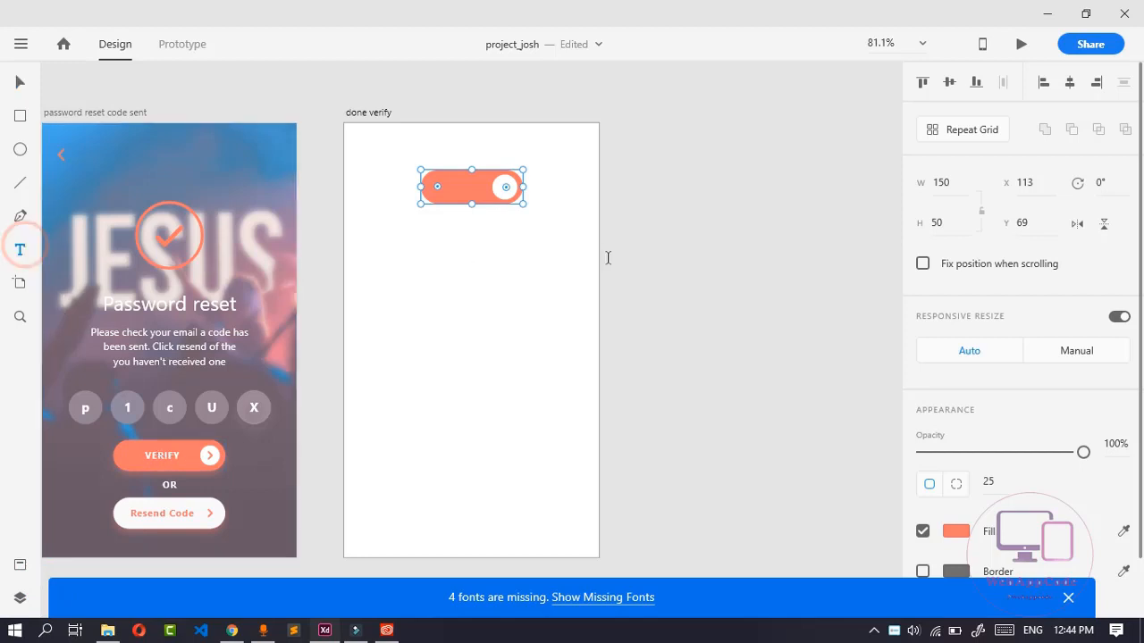
pyautogui.click(410, 308)
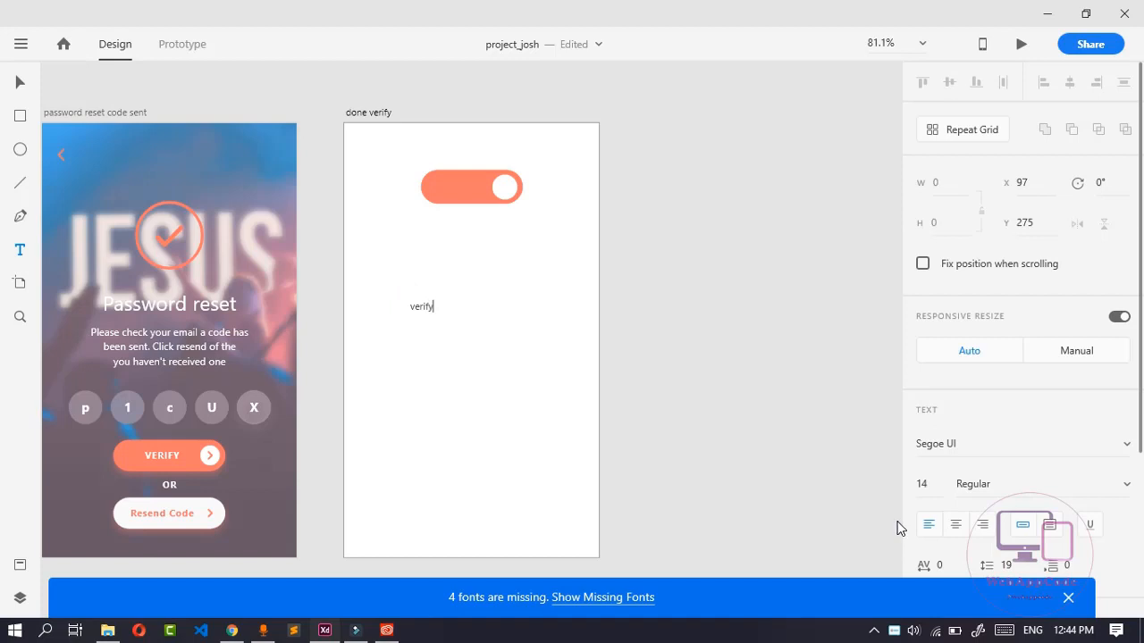
# Change the font of the "verify" text on the done verify artboard to Cabin
pyautogui.doubleClick(435, 306)
pyautogui.scroll(-3, 1040, 428)
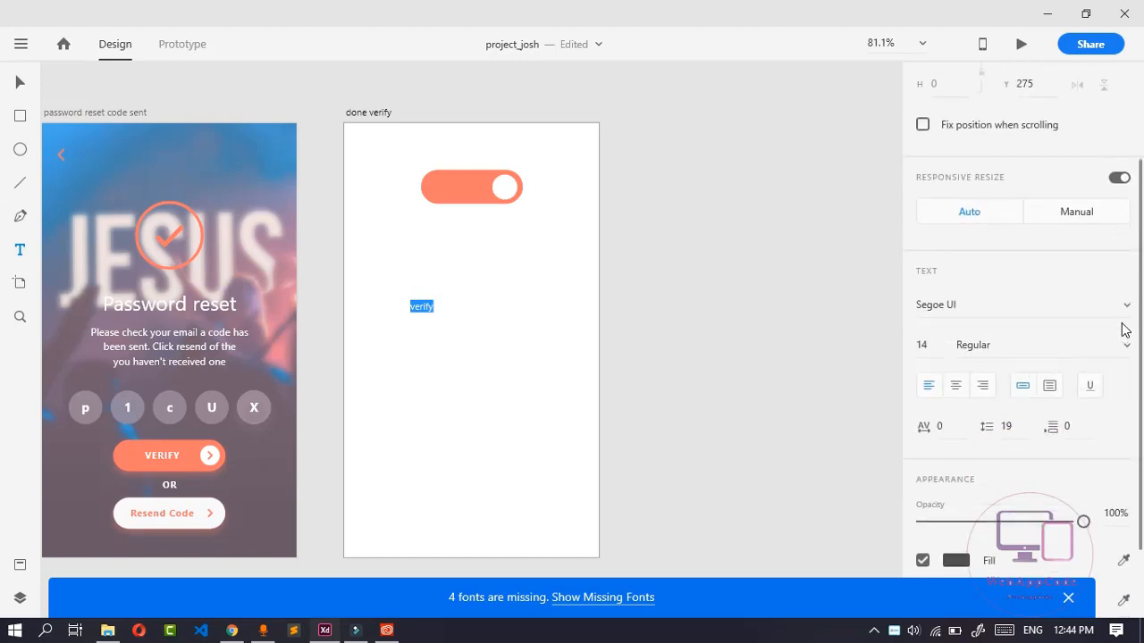
pyautogui.scroll(3, 1099, 273)
pyautogui.scroll(-5, 1103, 284)
pyautogui.scroll(4, 1107, 286)
pyautogui.scroll(-2, 1102, 289)
pyautogui.click(983, 302)
pyautogui.write('Cabin')
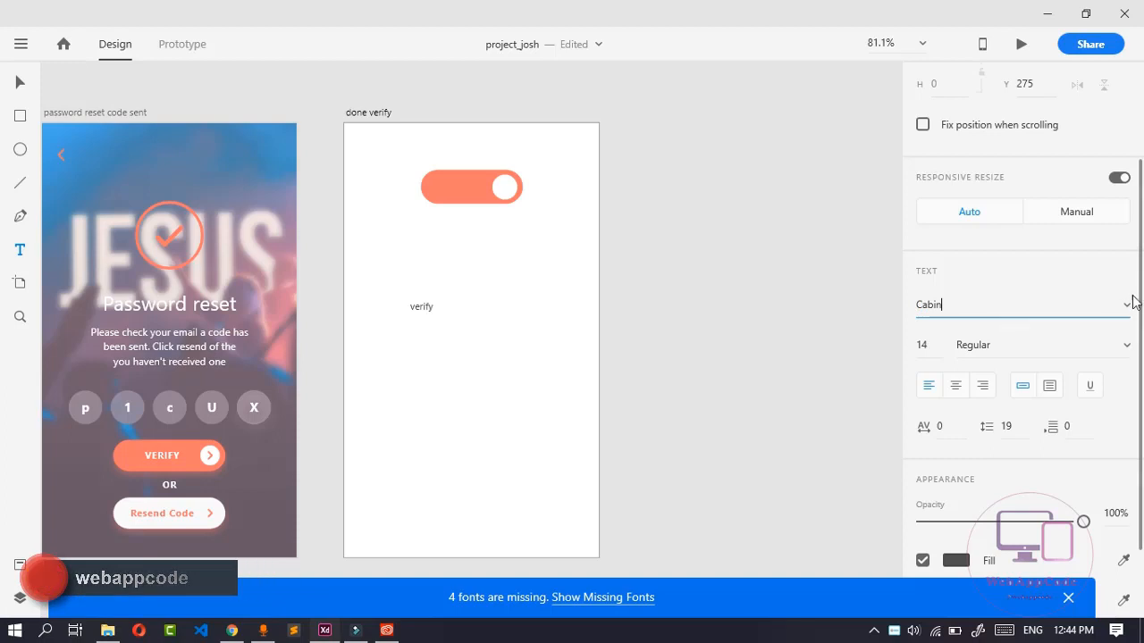
pyautogui.press('Return')
# Set the "verify" text to Bold weight at size 20
pyautogui.click(1123, 353)
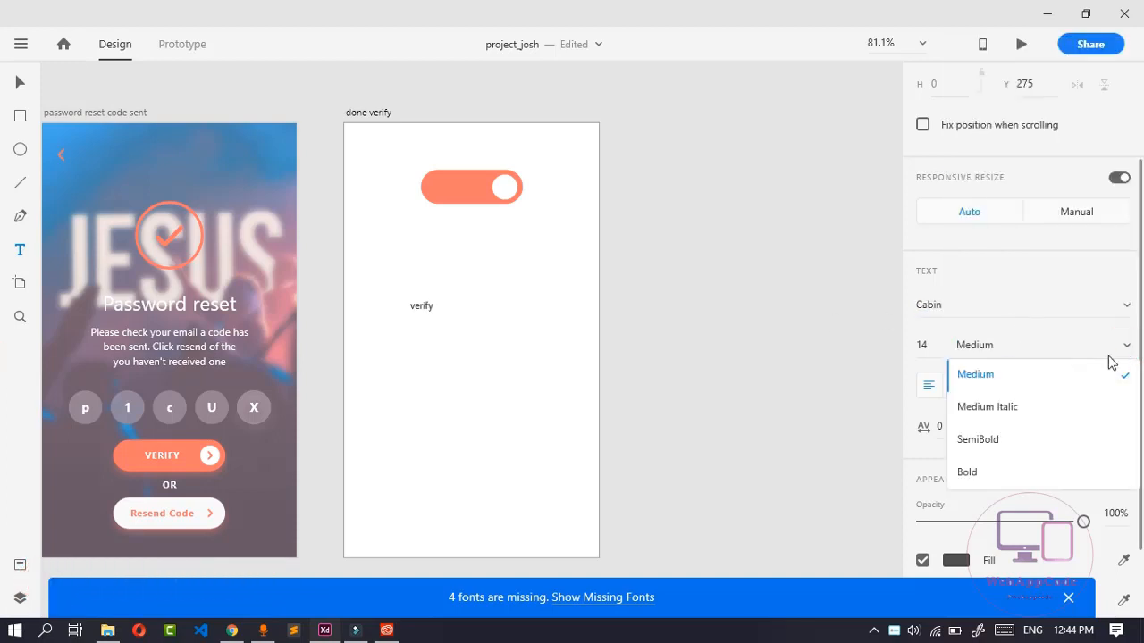
pyautogui.click(967, 472)
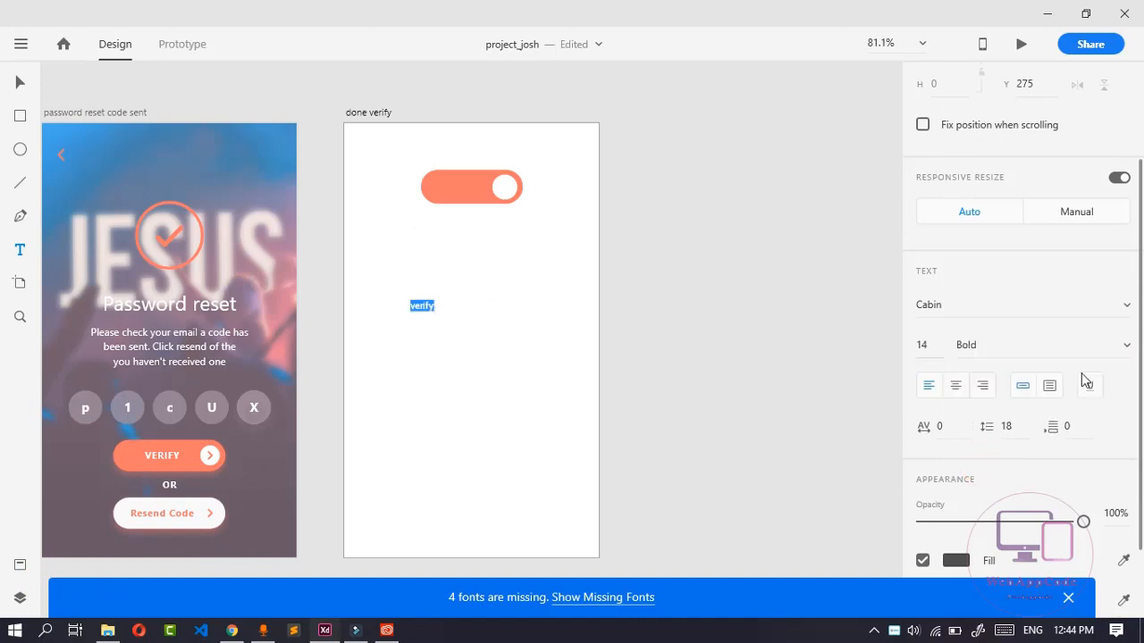
pyautogui.click(932, 352)
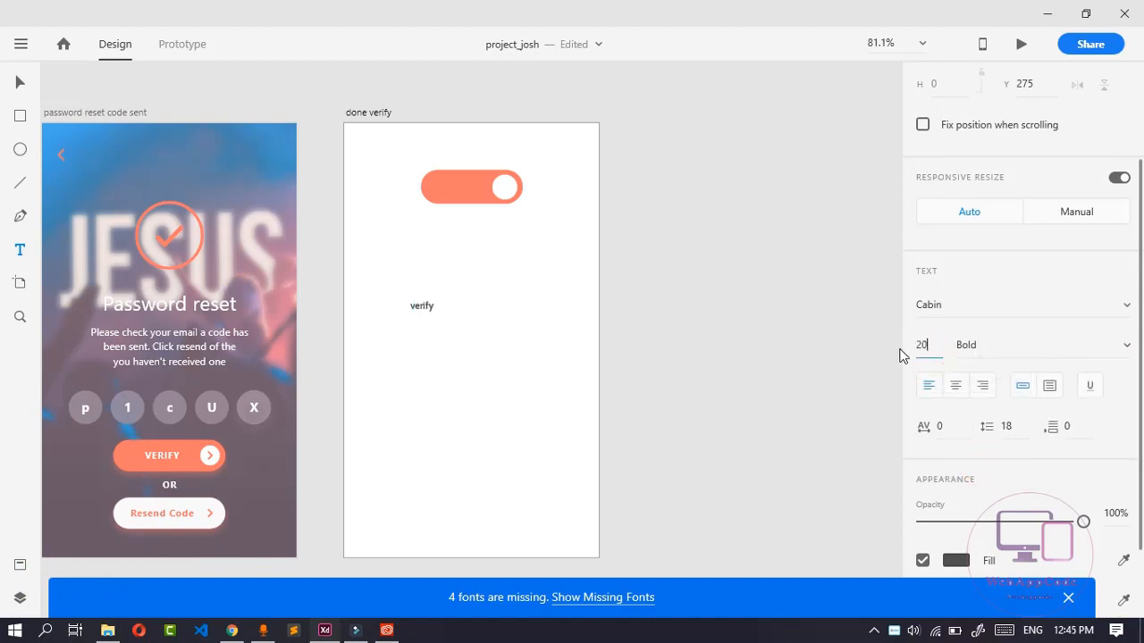
pyautogui.write('20')
pyautogui.click(1082, 338)
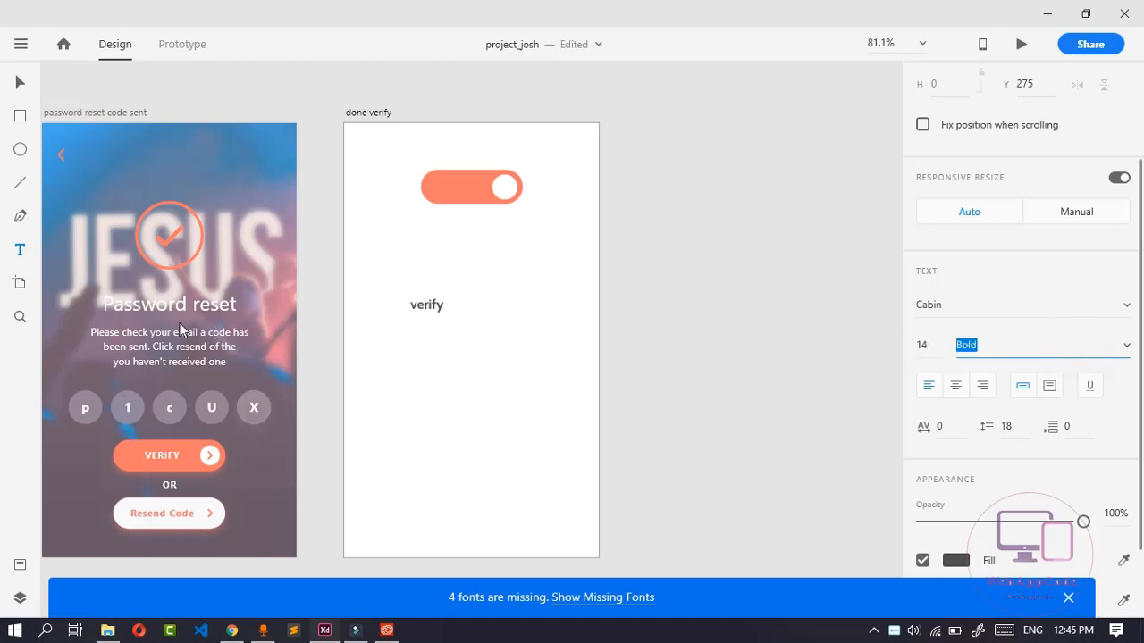
# Move the "verify" text onto the orange rounded rectangle, beside the white circle and vertically centred with it
pyautogui.click(20, 82)
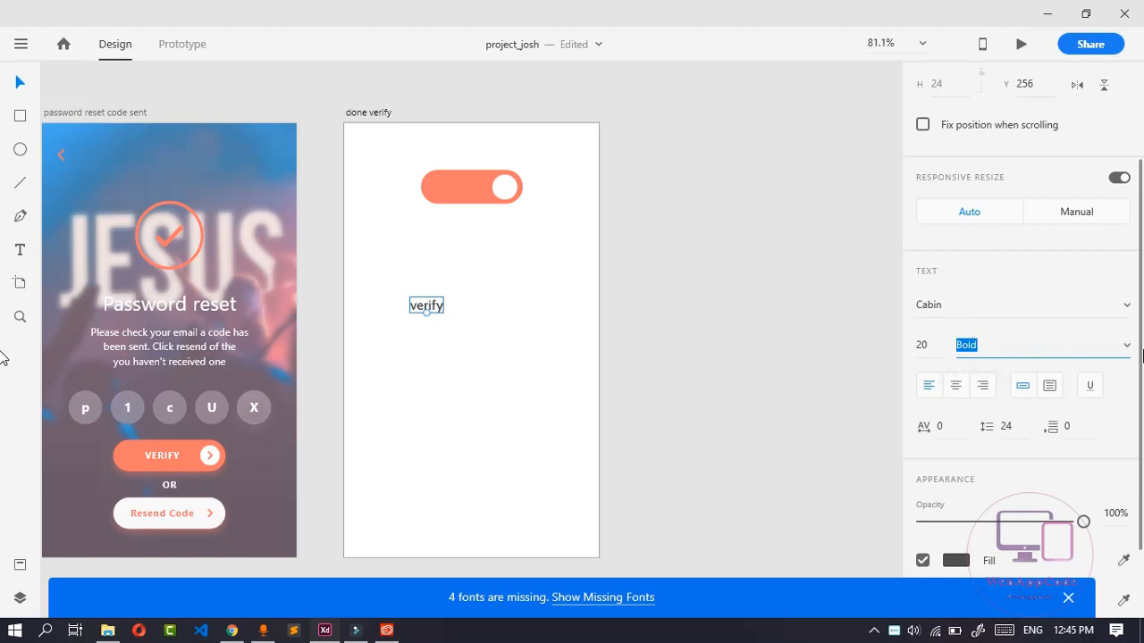
pyautogui.moveTo(430, 307); pyautogui.dragTo(466, 185)
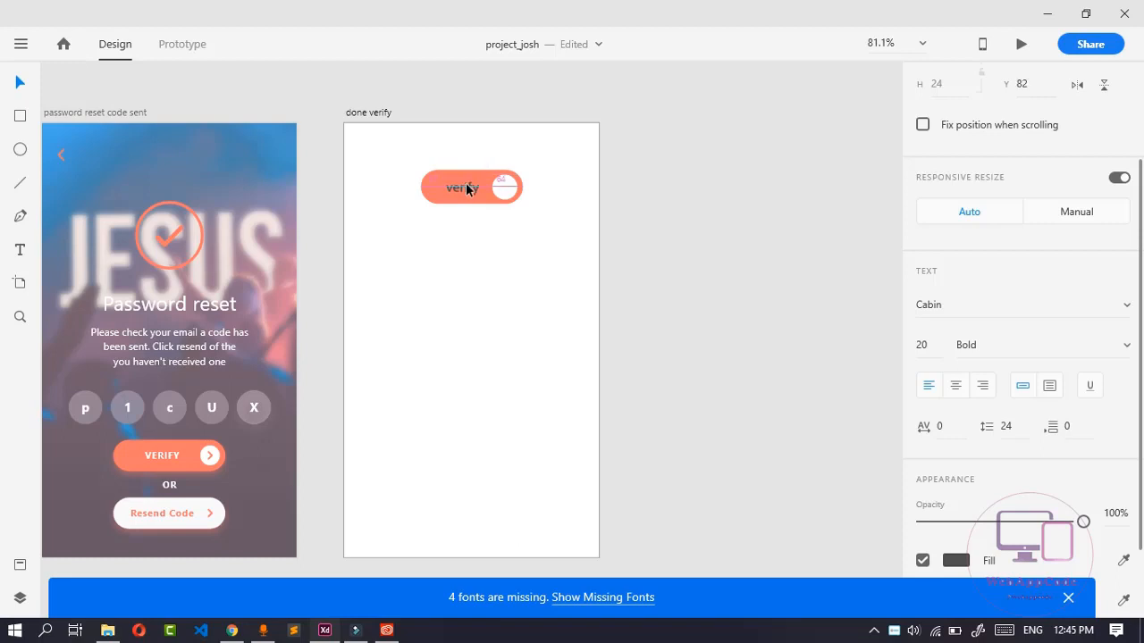
pyautogui.moveTo(465, 188); pyautogui.dragTo(466, 188)
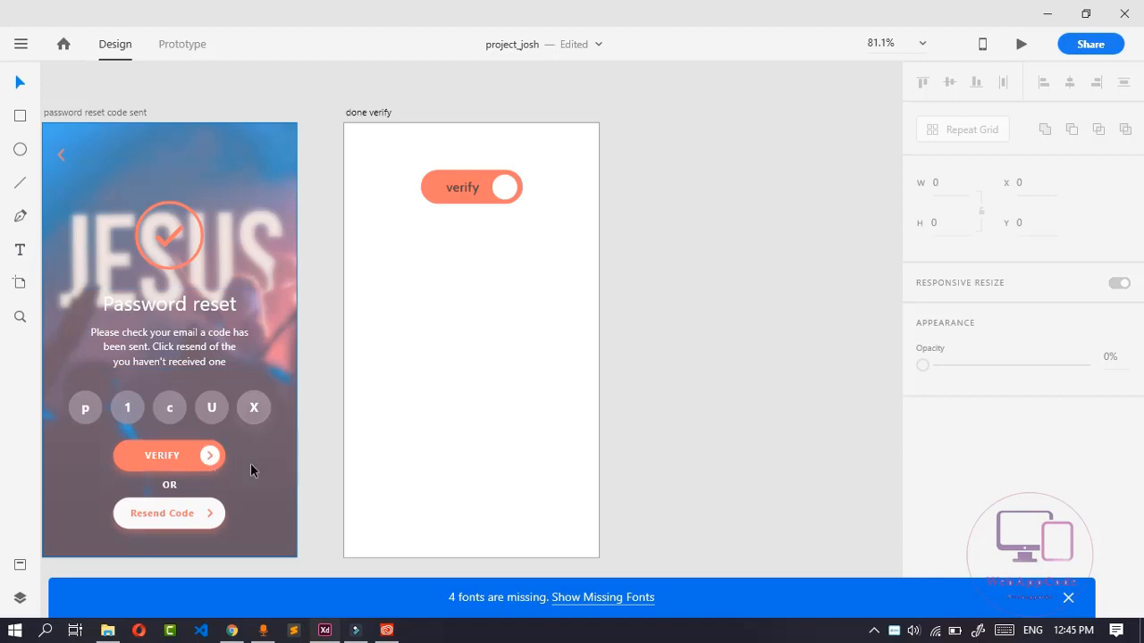
# Draw a slanted line about 32 by 15 in the empty area below the button, and flip a duplicate of it vertically
pyautogui.click(19, 182)
pyautogui.moveTo(421, 170); pyautogui.dragTo(429, 322)
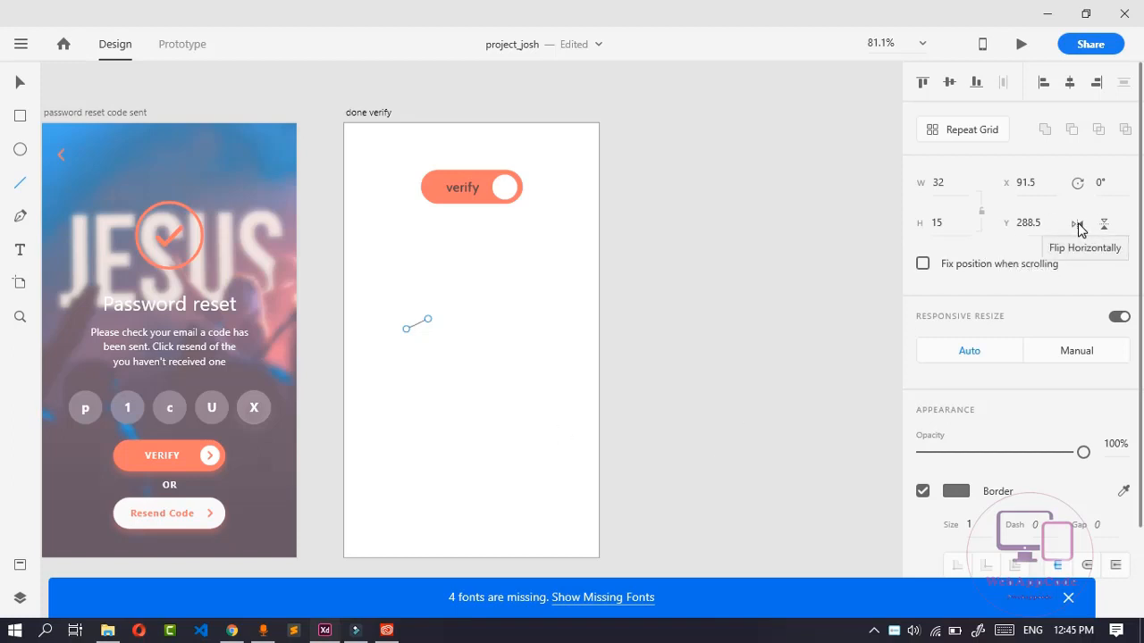
pyautogui.click(1104, 225)
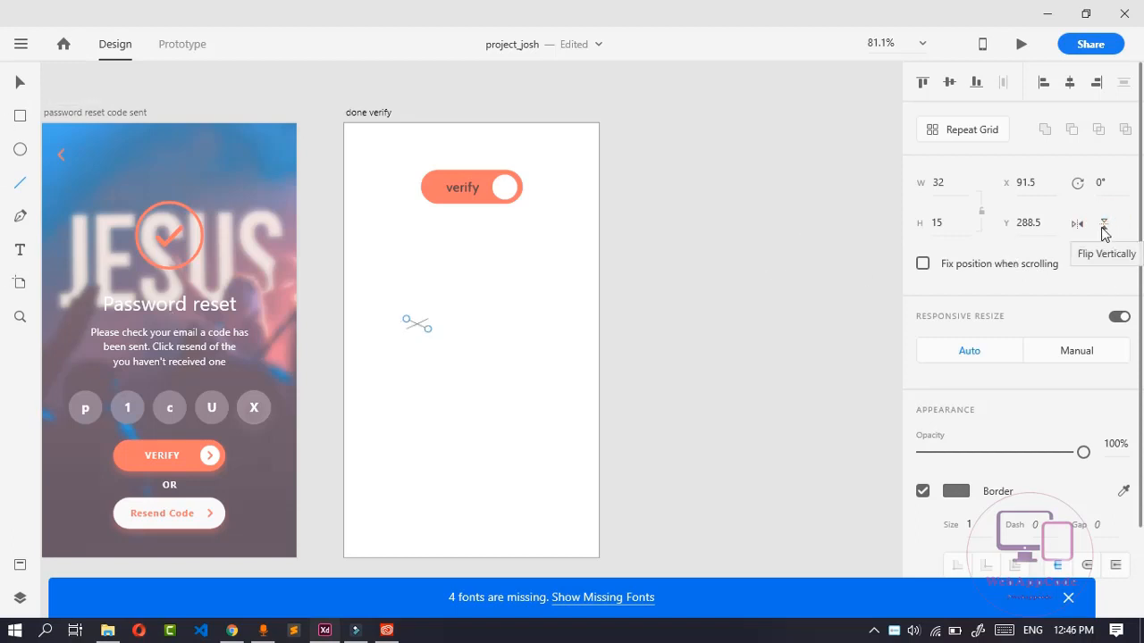
# Move the flipped line directly below the first so they form a left-pointing chevron, and group the two lines
pyautogui.click(12, 81)
pyautogui.moveTo(418, 328); pyautogui.dragTo(416, 332)
pyautogui.click(720, 350)
pyautogui.click(413, 337)
pyautogui.moveTo(419, 327); pyautogui.dragTo(428, 325)
pyautogui.click(424, 336)
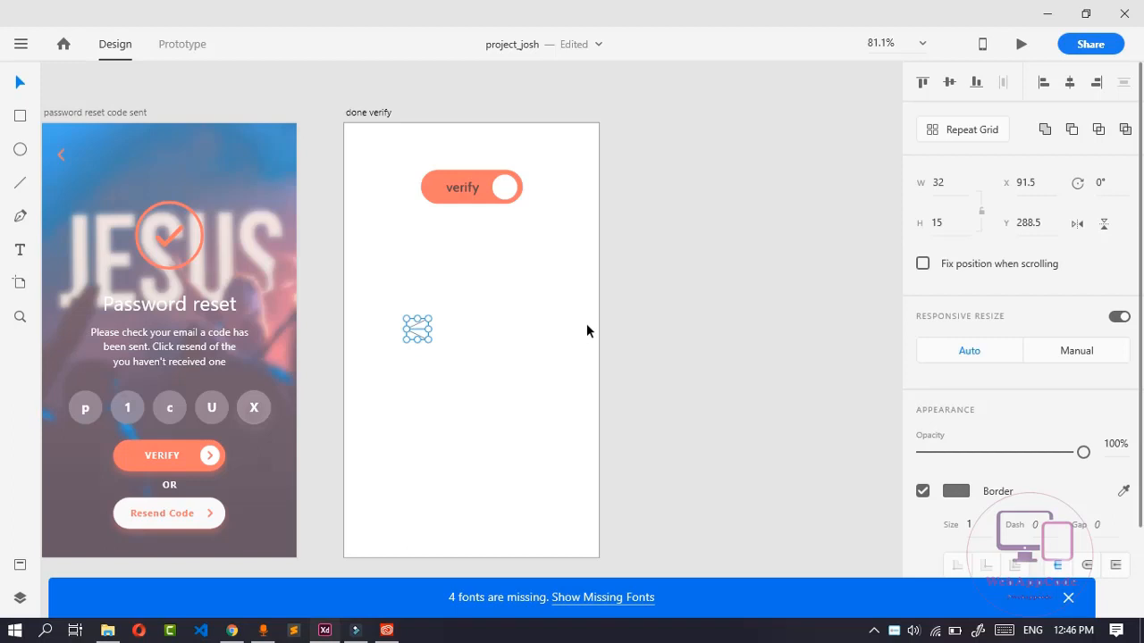
pyautogui.hotkey('ctrl', 'g')
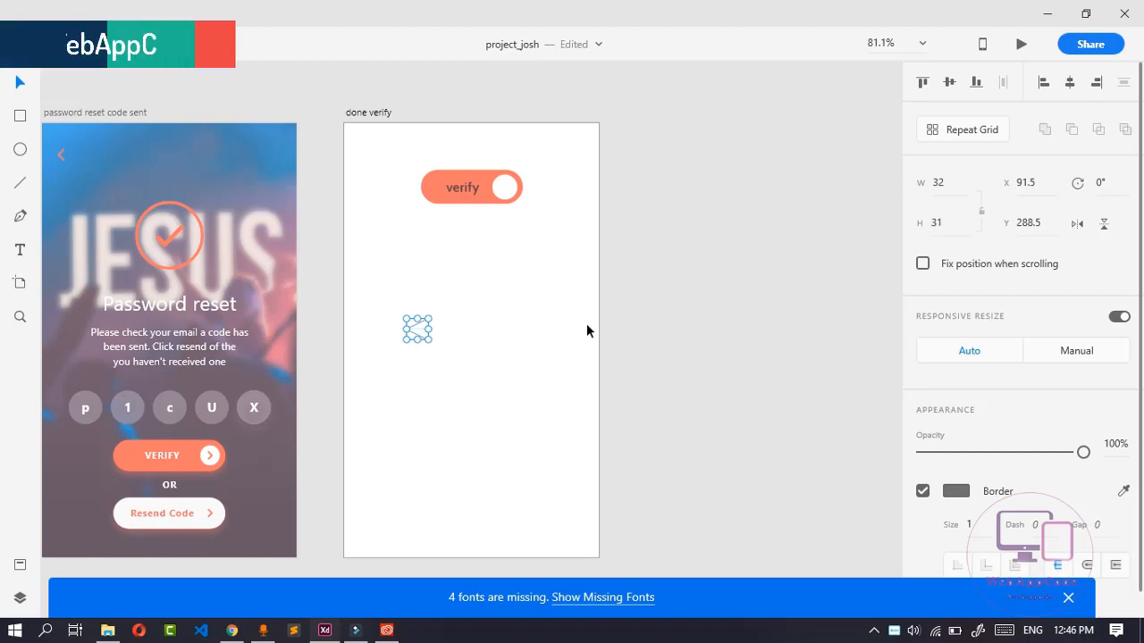
# Narrow the chevron group to about 21.5 by 31.5
pyautogui.moveTo(432, 329); pyautogui.dragTo(414, 339)
pyautogui.click(454, 343)
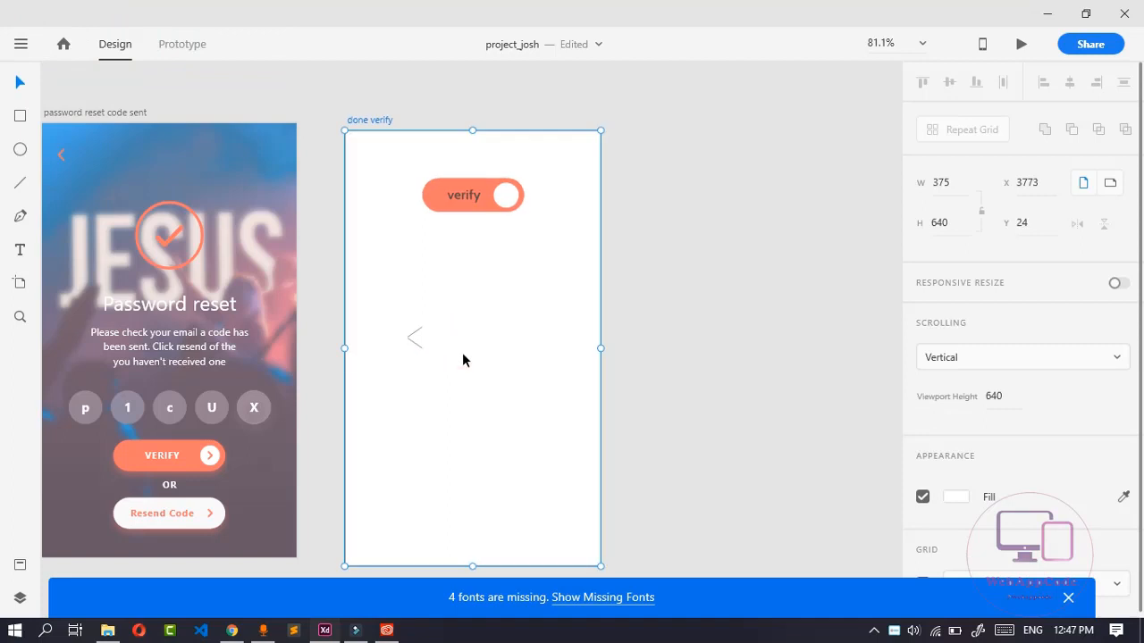
pyautogui.click(416, 331)
pyautogui.click(416, 329)
pyautogui.click(412, 332)
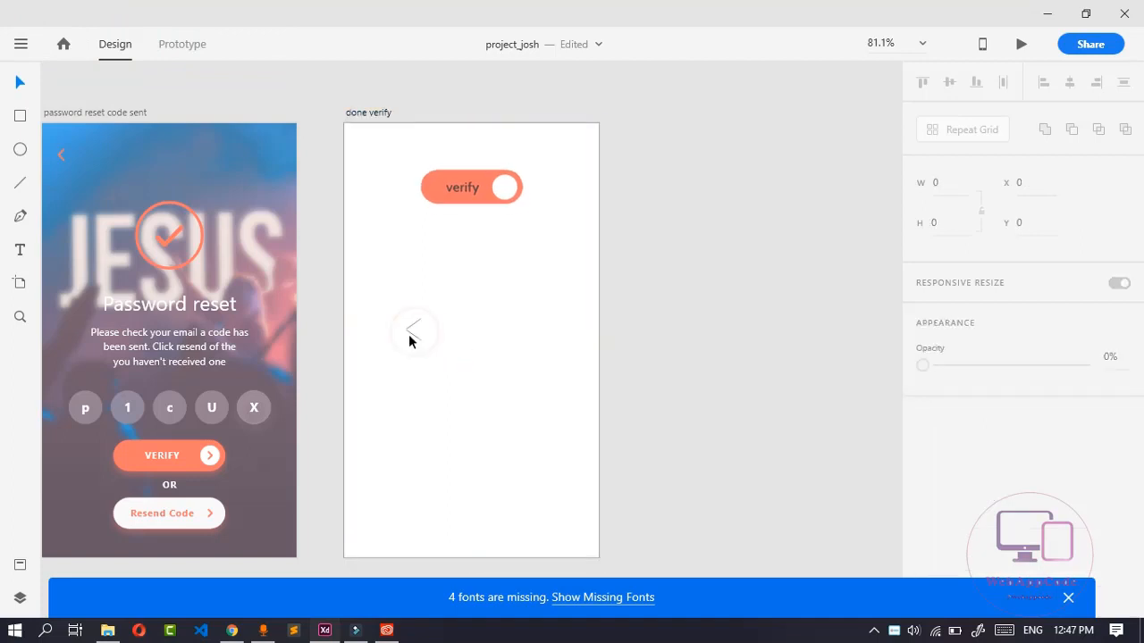
pyautogui.click(412, 328)
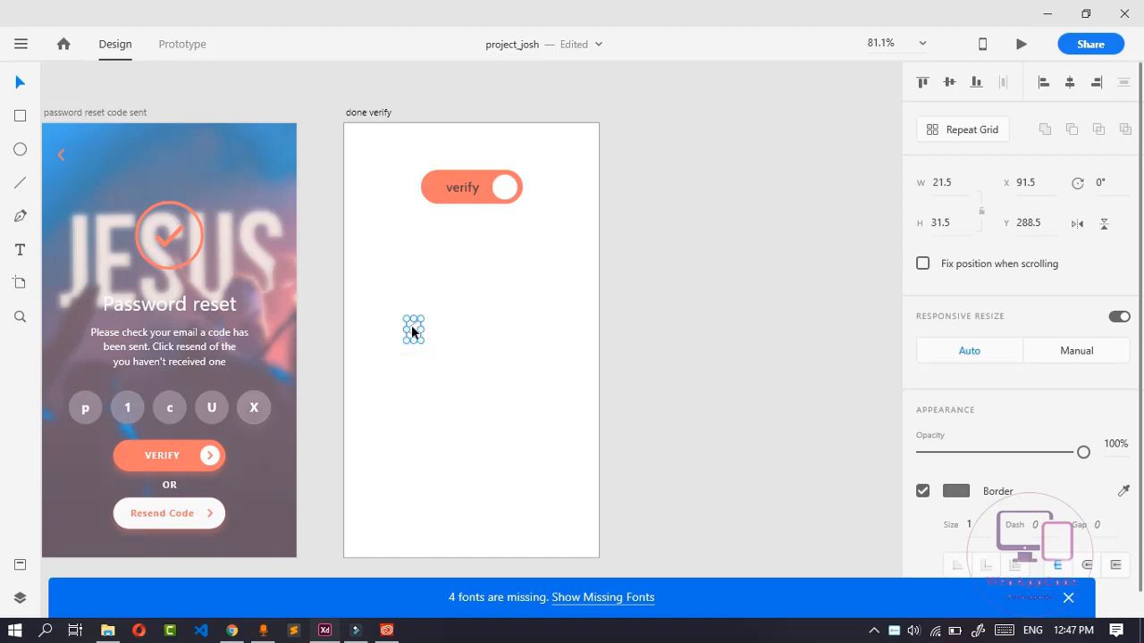
pyautogui.click(413, 331)
# Move the chevron toward the middle of the artboard and shrink it to about 12.28 by 20.96
pyautogui.moveTo(413, 335); pyautogui.dragTo(457, 318)
pyautogui.click(464, 307)
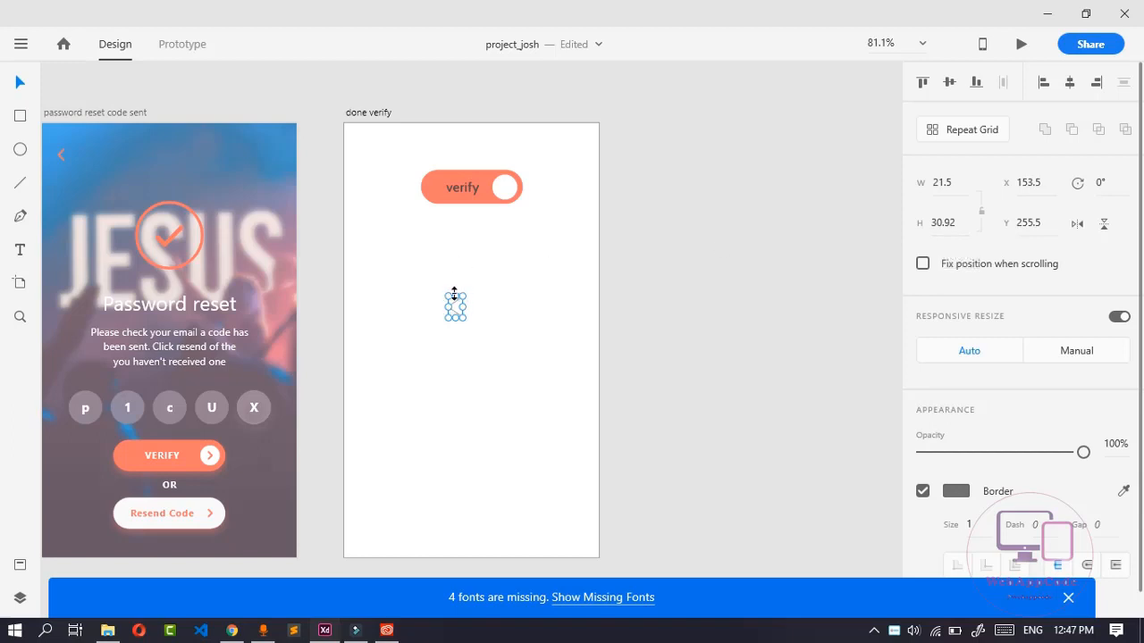
pyautogui.moveTo(454, 302); pyautogui.dragTo(455, 305)
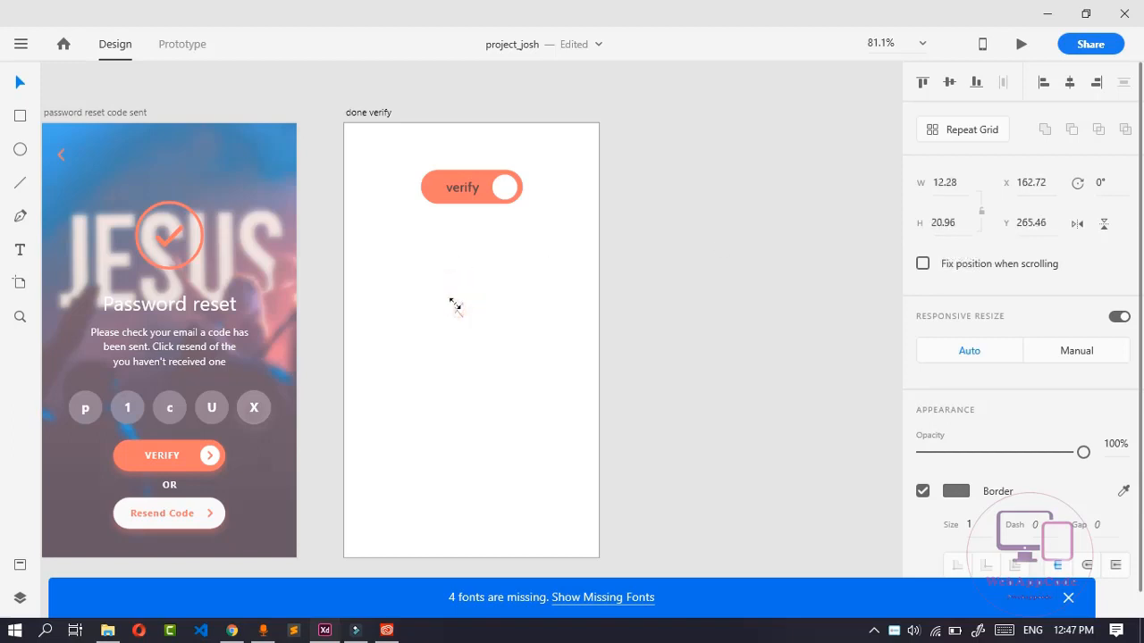
pyautogui.click(461, 328)
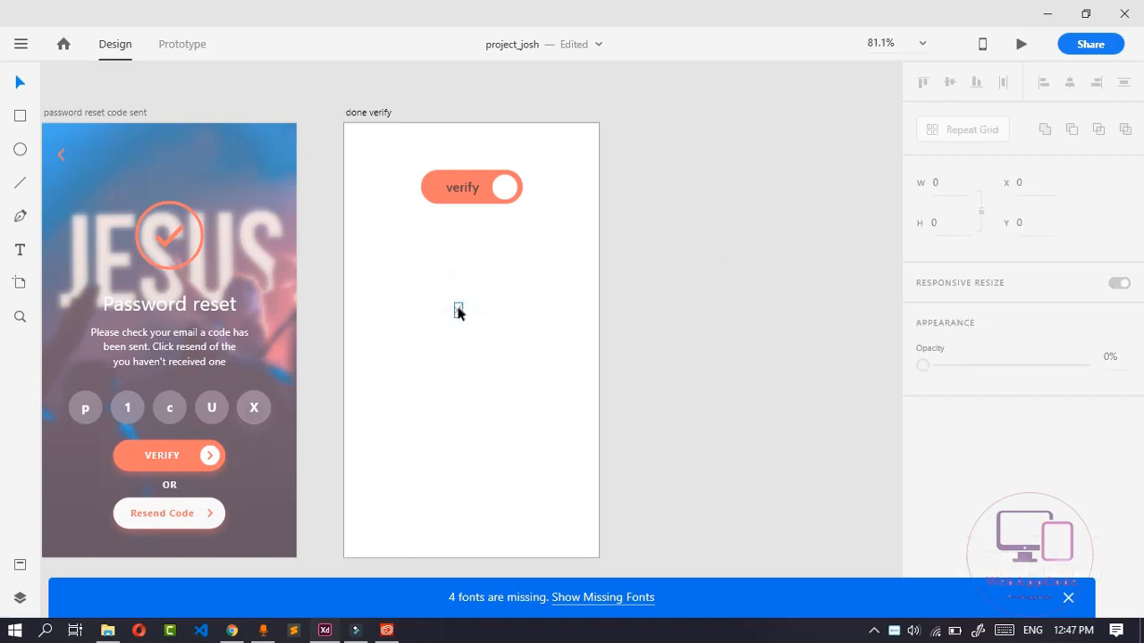
pyautogui.click(459, 310)
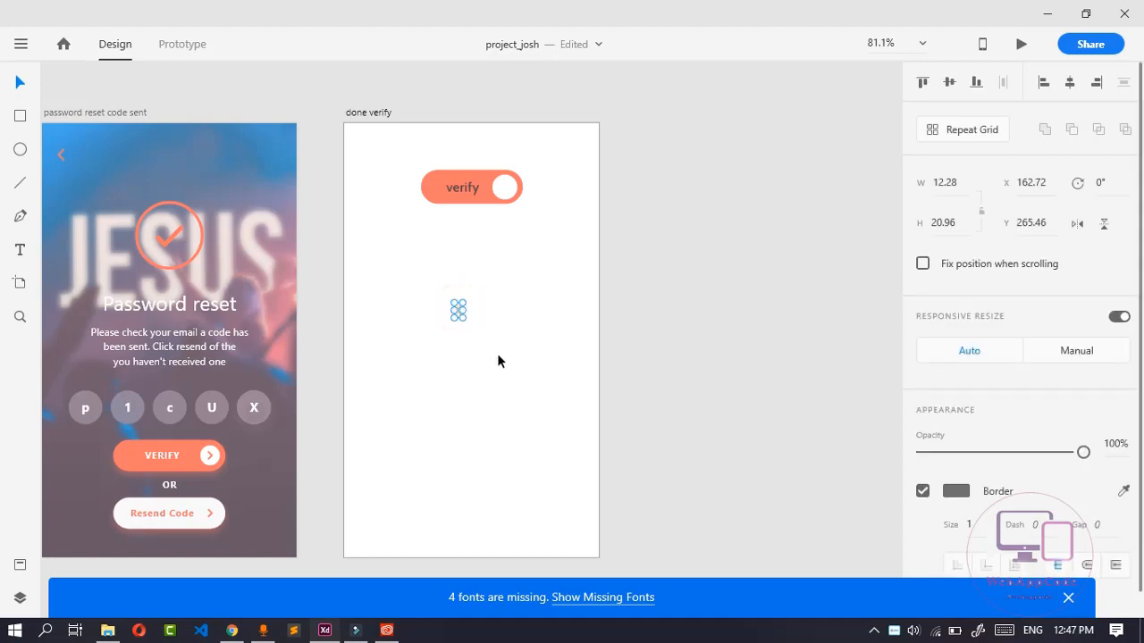
# Ungroup the chevron and select only its upper line
pyautogui.click(461, 368)
pyautogui.click(459, 311)
pyautogui.hotkey('ctrl', 'shift', 'g')
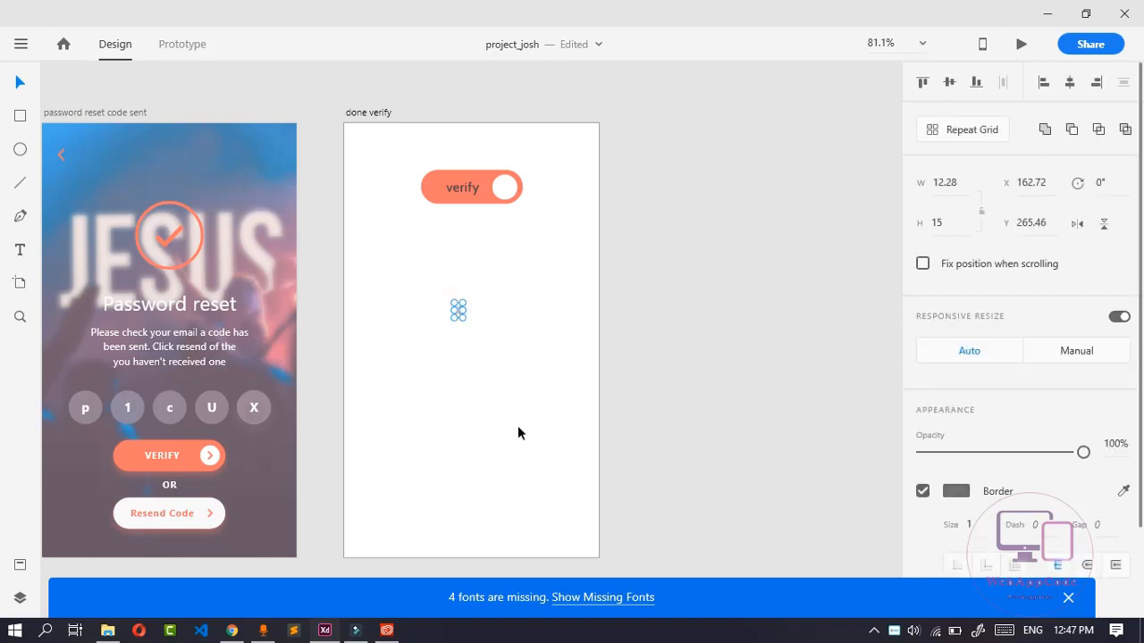
pyautogui.click(511, 410)
pyautogui.click(458, 311)
pyautogui.moveTo(457, 310); pyautogui.dragTo(460, 298)
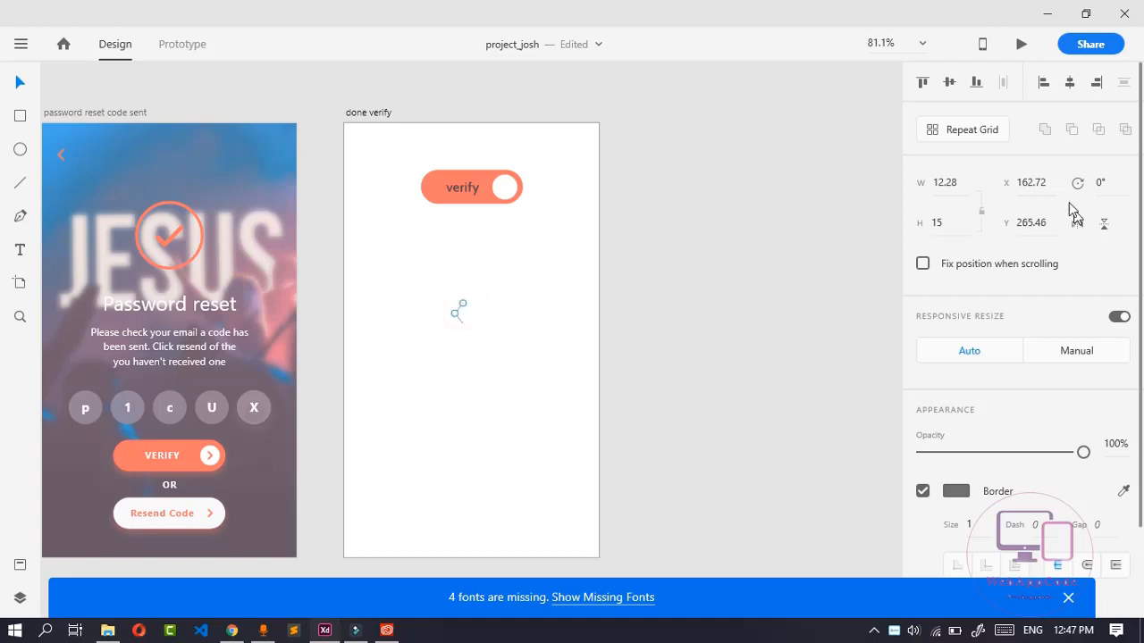
# Set the rotation of the chevron's upper line to 25°, trying 10° and 30° first
pyautogui.click(1102, 185)
pyautogui.write('10')
pyautogui.press('Return')
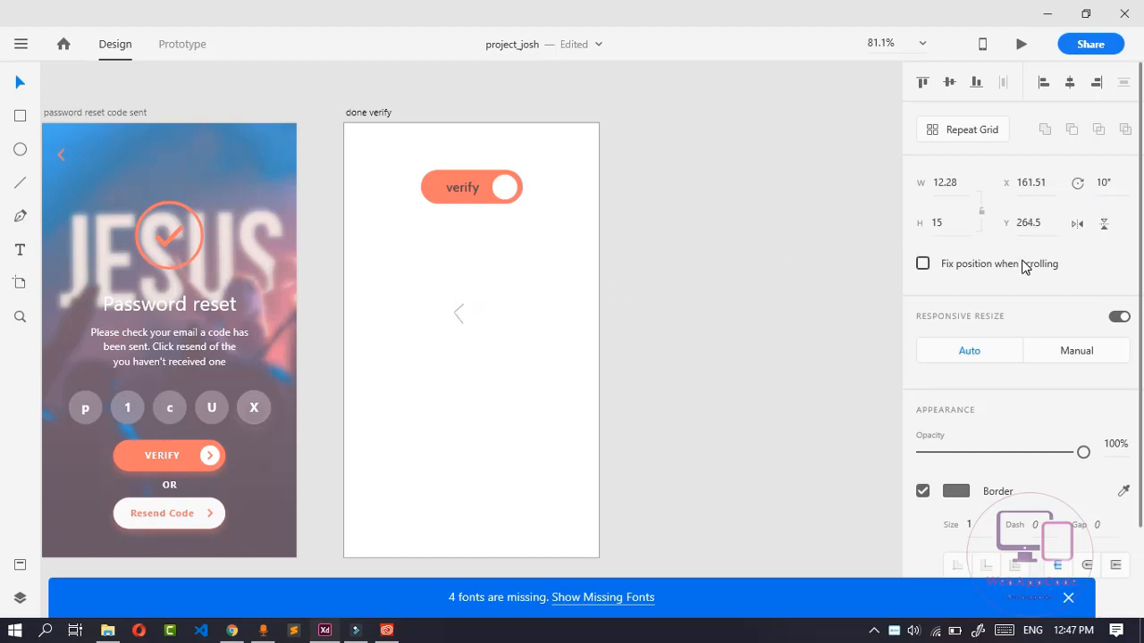
pyautogui.click(1103, 182)
pyautogui.write('30')
pyautogui.press('Return')
pyautogui.click(1099, 182)
pyautogui.write('25')
pyautogui.press('Return')
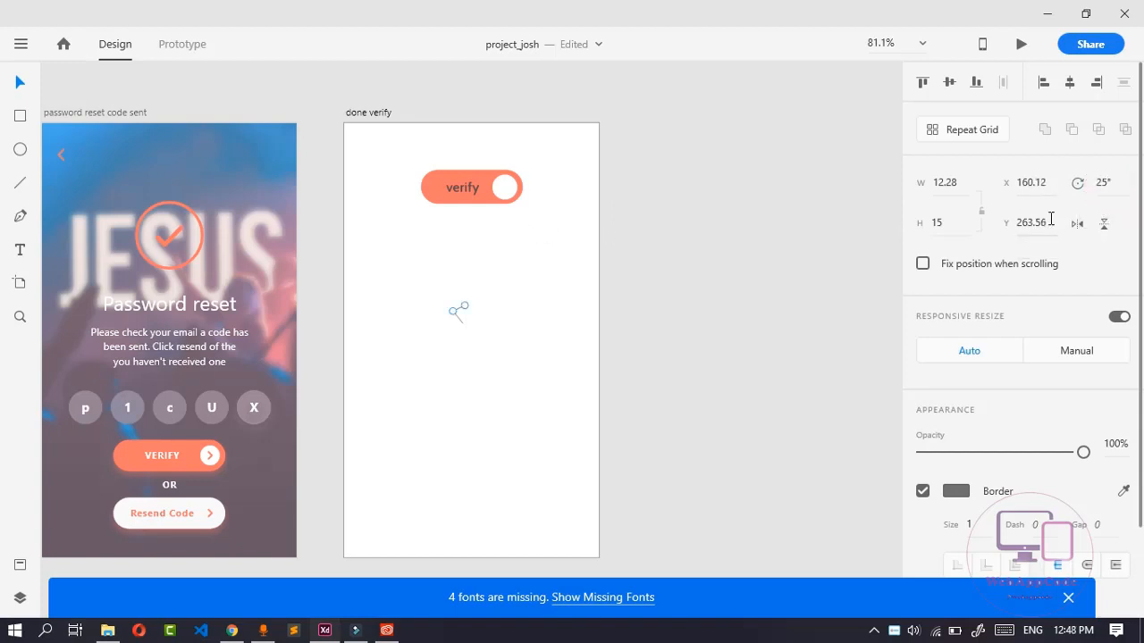
# Set the rotation of the chevron's lower line to -25°, after trying 25°
pyautogui.click(461, 319)
pyautogui.click(1102, 182)
pyautogui.write('25')
pyautogui.press('Return')
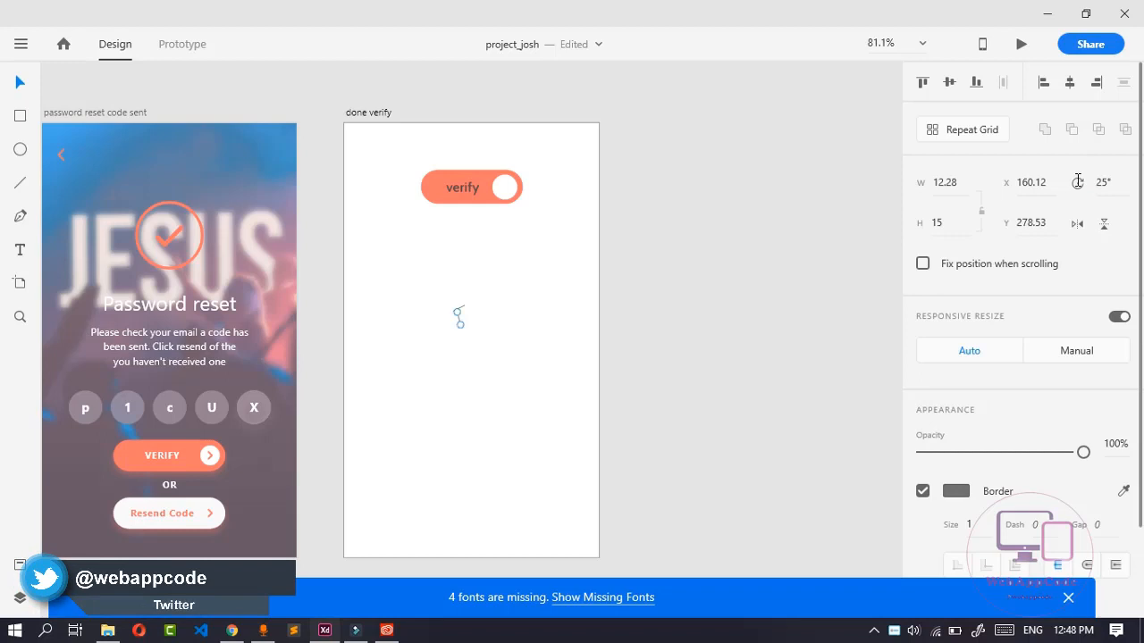
pyautogui.click(1102, 182)
pyautogui.click(1099, 224)
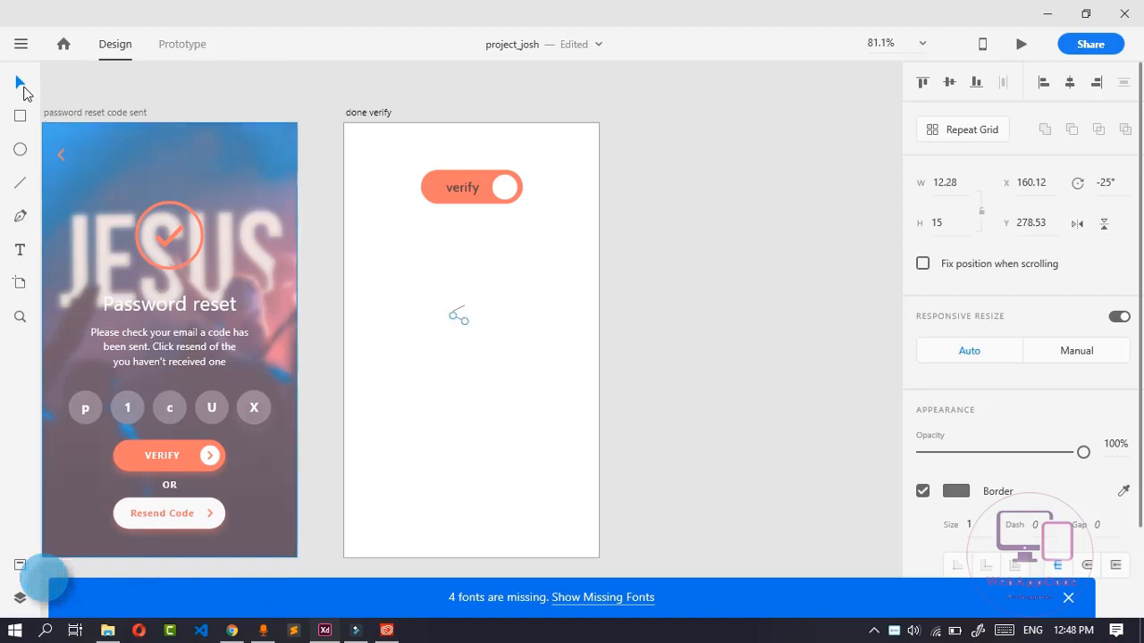
# Move the lower line up until its end meets the end of the upper line
pyautogui.click(458, 324)
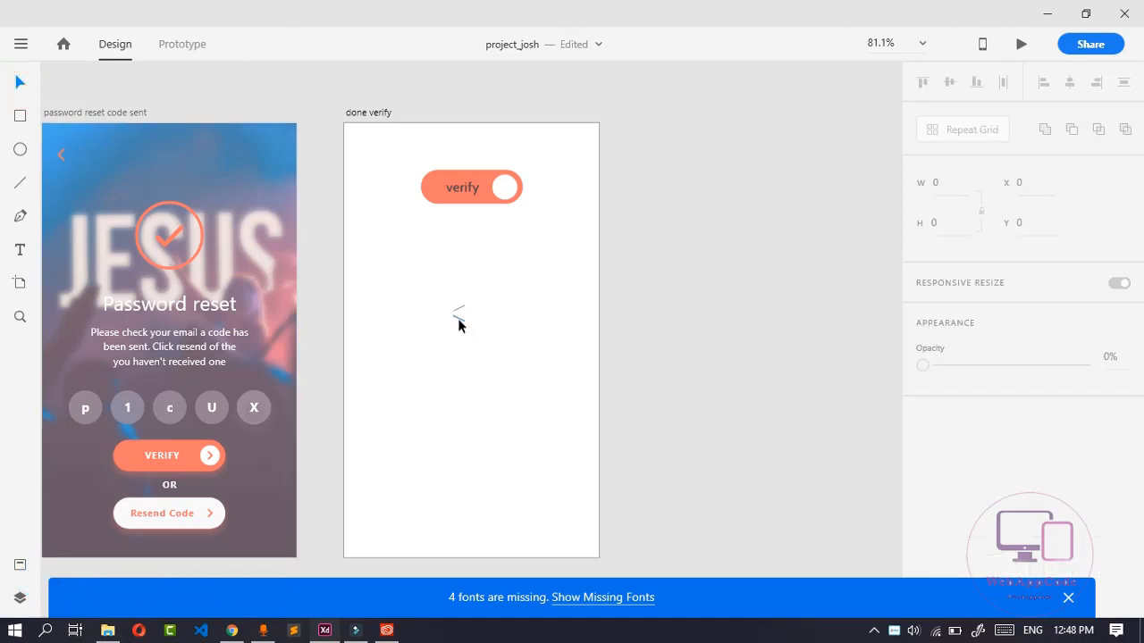
pyautogui.click(457, 318)
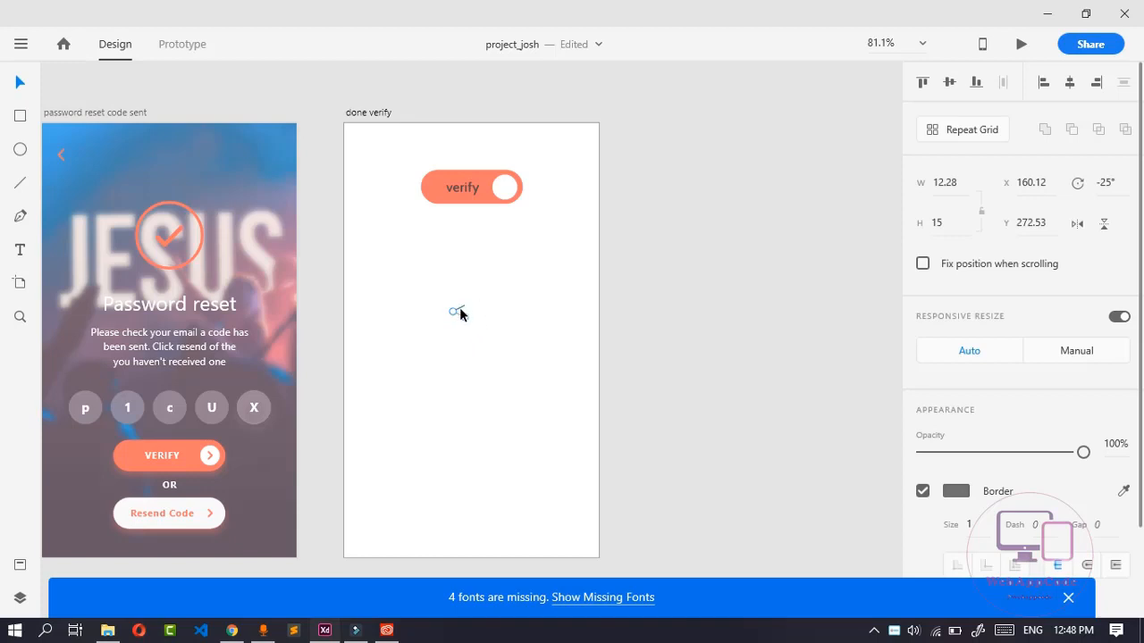
pyautogui.moveTo(461, 304); pyautogui.dragTo(461, 306)
pyautogui.click(441, 354)
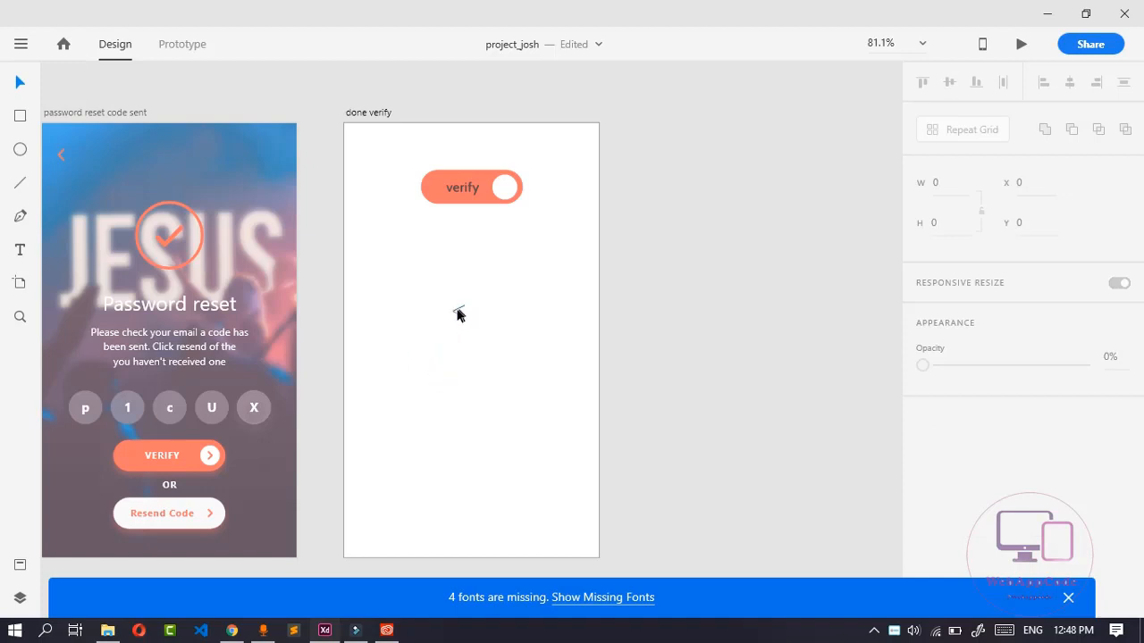
# Select both lines of the chevron and group them
pyautogui.click(457, 311)
pyautogui.doubleClick(460, 313)
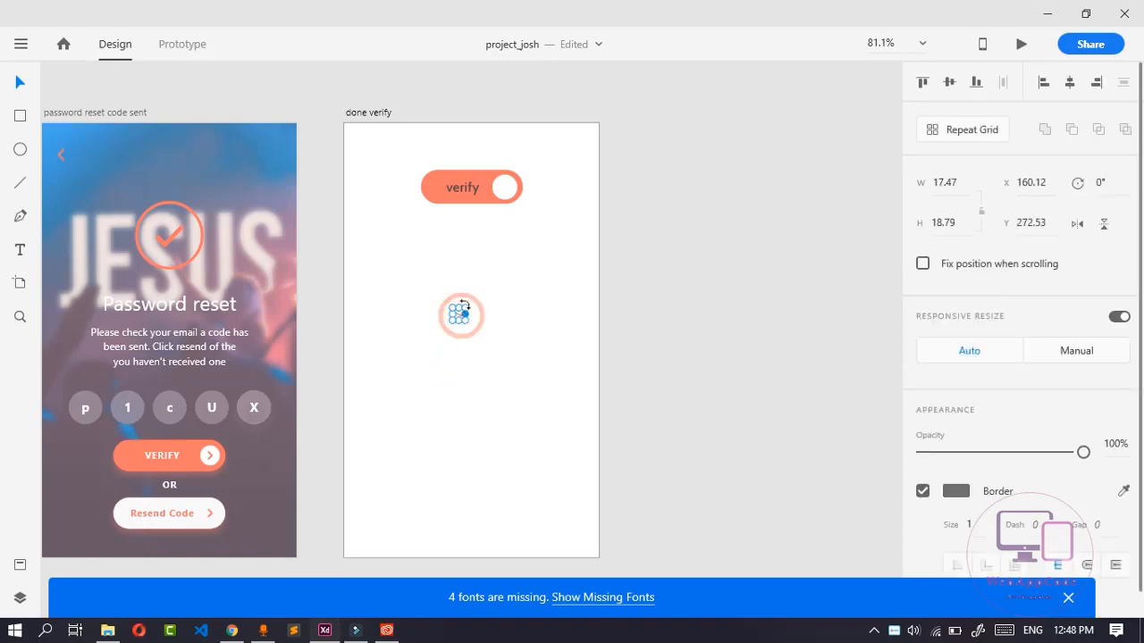
pyautogui.click(440, 298)
pyautogui.click(460, 311)
pyautogui.keyDown('shift'); pyautogui.click(459, 316); pyautogui.keyUp('shift')
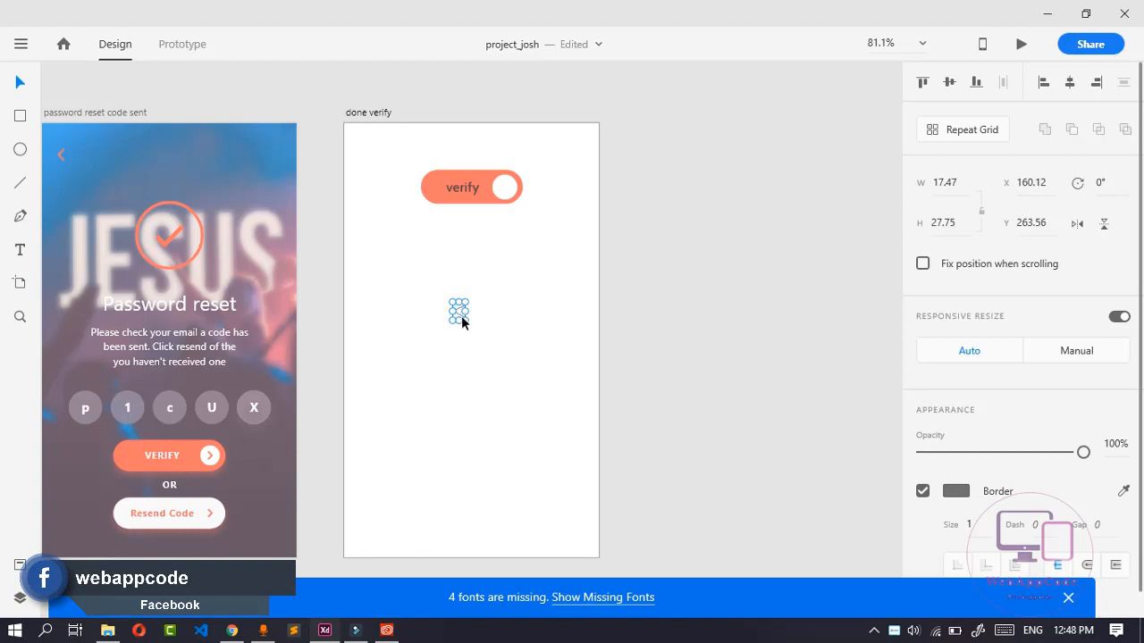
pyautogui.click(451, 355)
pyautogui.click(460, 313)
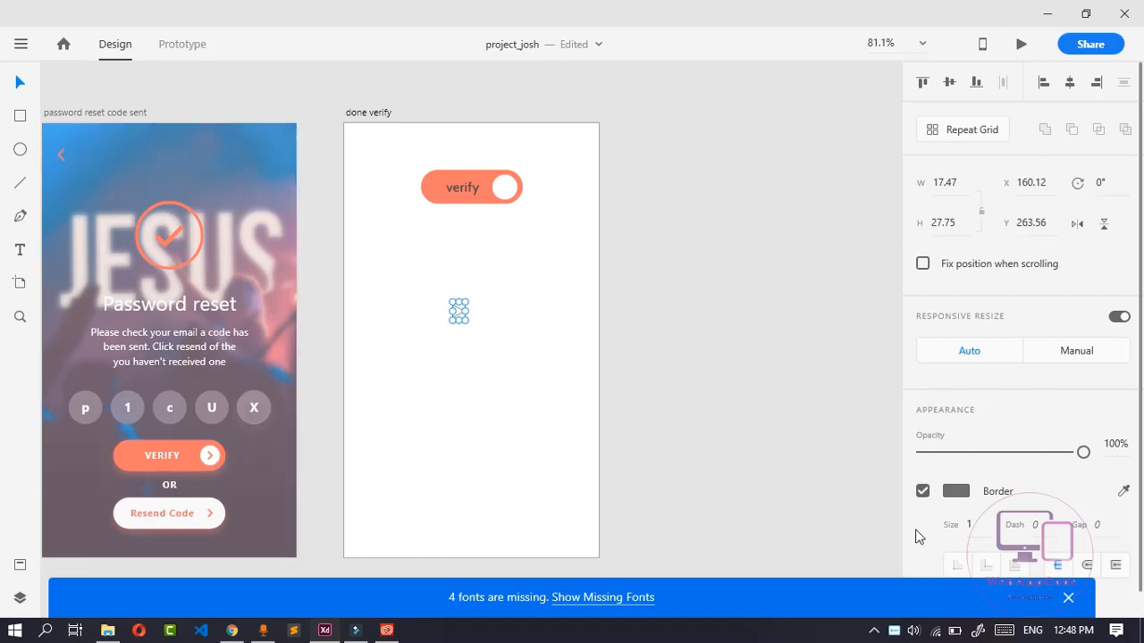
# Resize the chevron to about 8.71 by 21.04, pointing right, and colour its border with orange sampled from the VERIFY button
pyautogui.moveTo(453, 308); pyautogui.dragTo(459, 308)
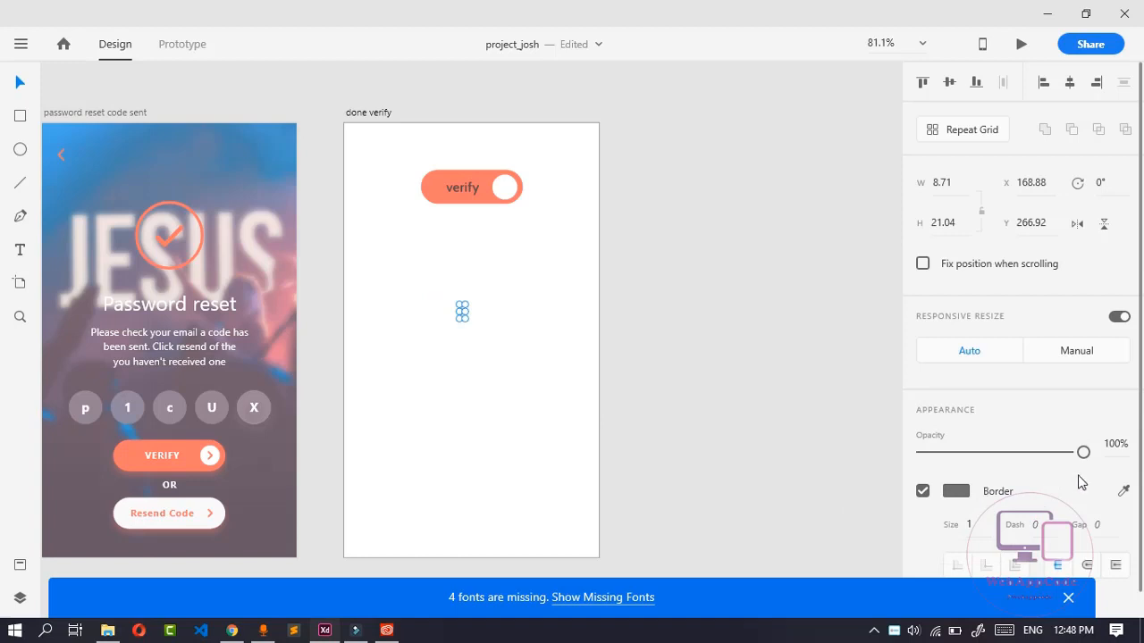
pyautogui.click(1124, 490)
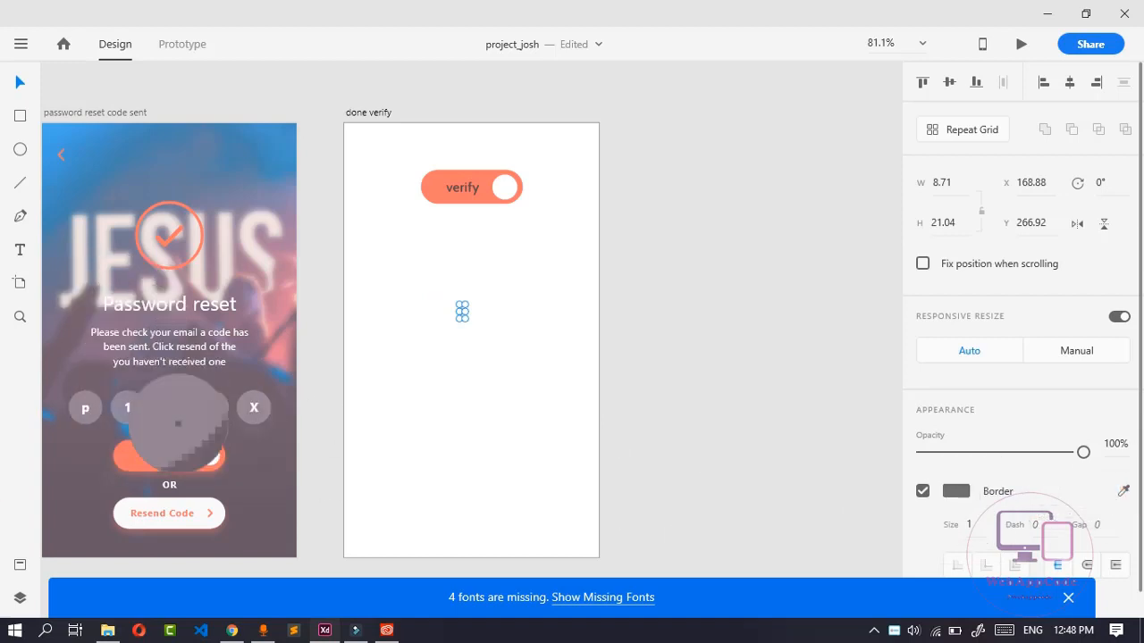
pyautogui.click(122, 463)
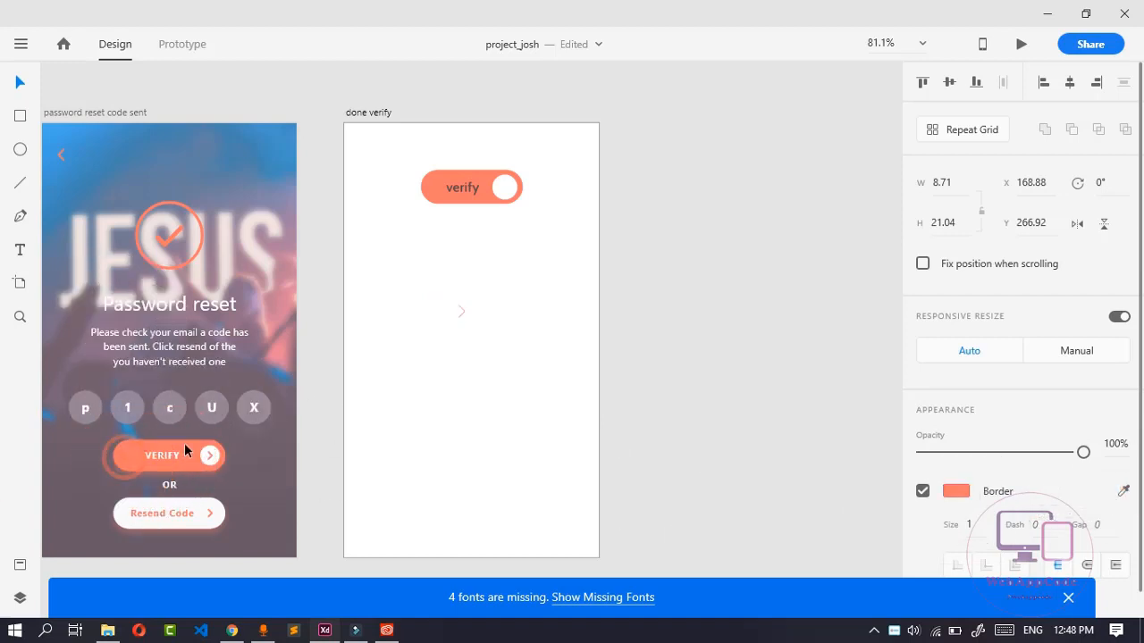
# Set the chevron's border size to 2
pyautogui.click(972, 524)
pyautogui.press('Return')
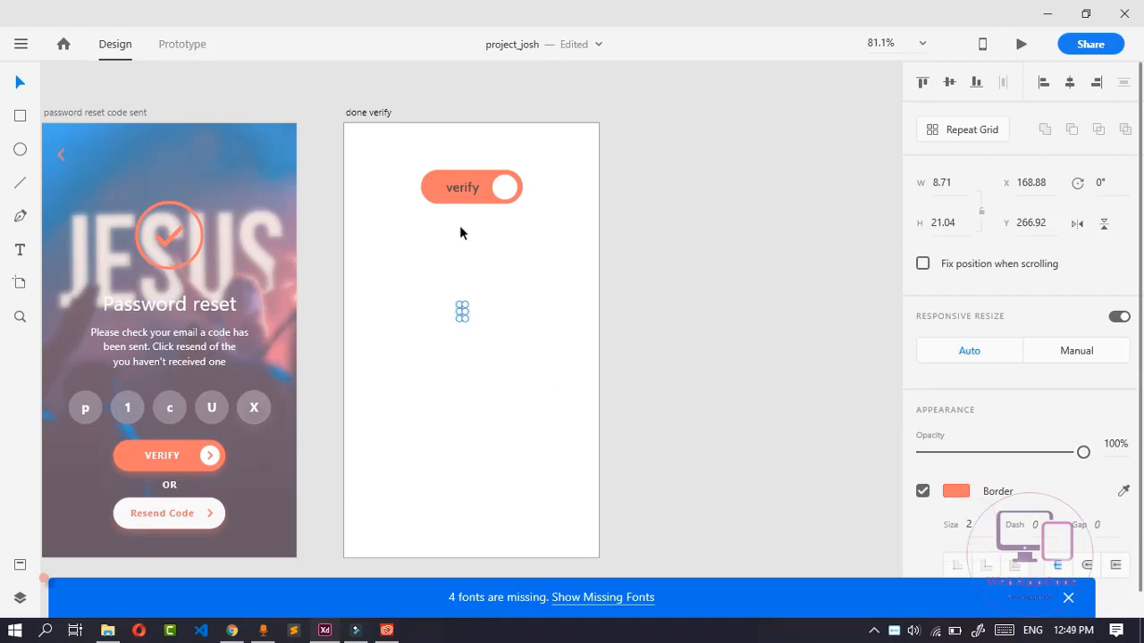
pyautogui.click(505, 429)
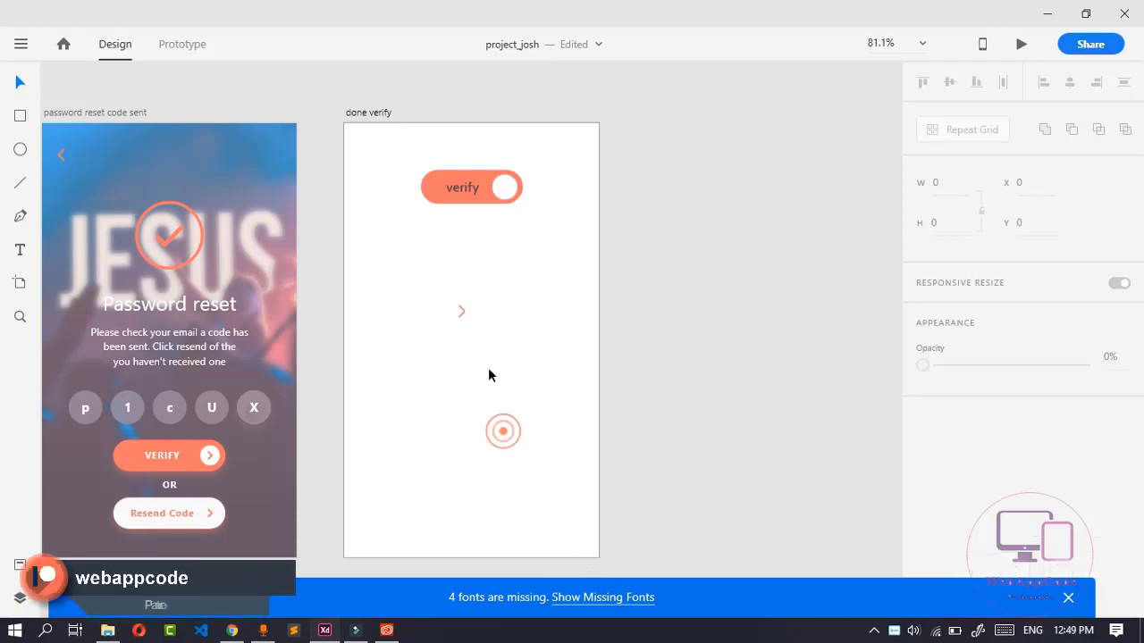
# Move the chevron into the centre of the white circle on the verify button
pyautogui.click(458, 315)
pyautogui.moveTo(462, 314); pyautogui.dragTo(507, 187)
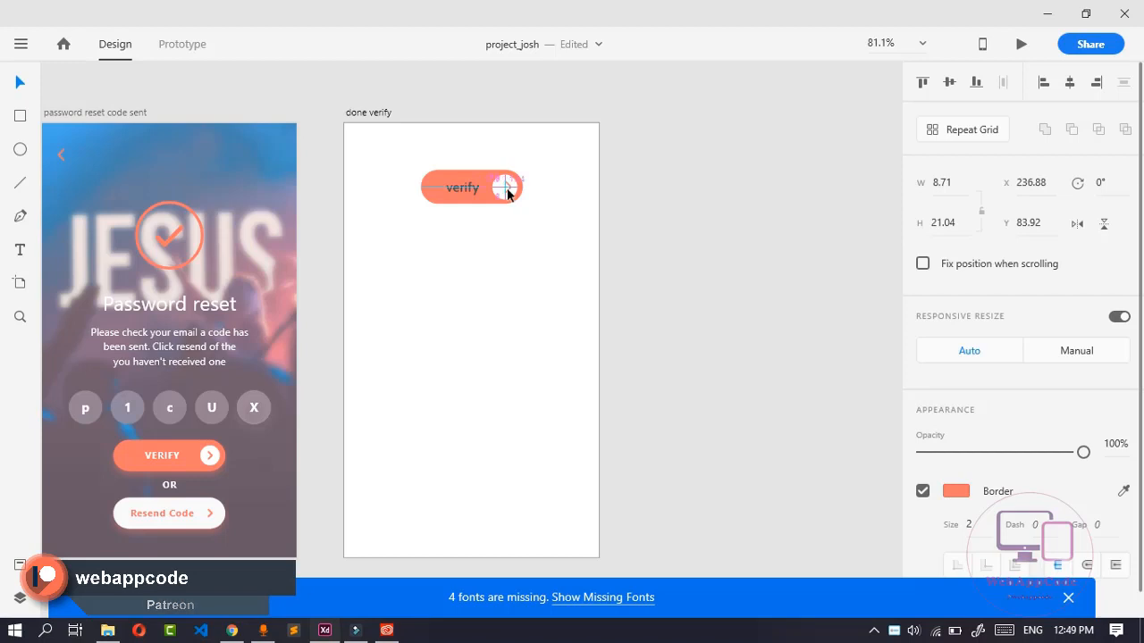
pyautogui.click(503, 454)
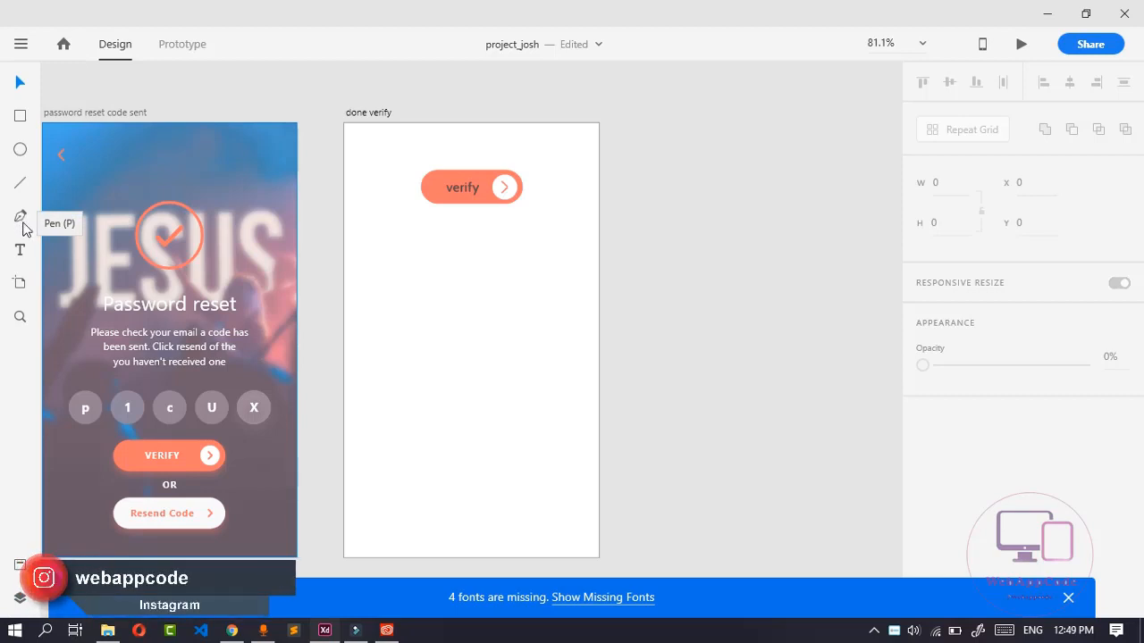
# Draw a closed three-point shape with a curved top and flat base below the verify button using the Pen tool
pyautogui.click(22, 219)
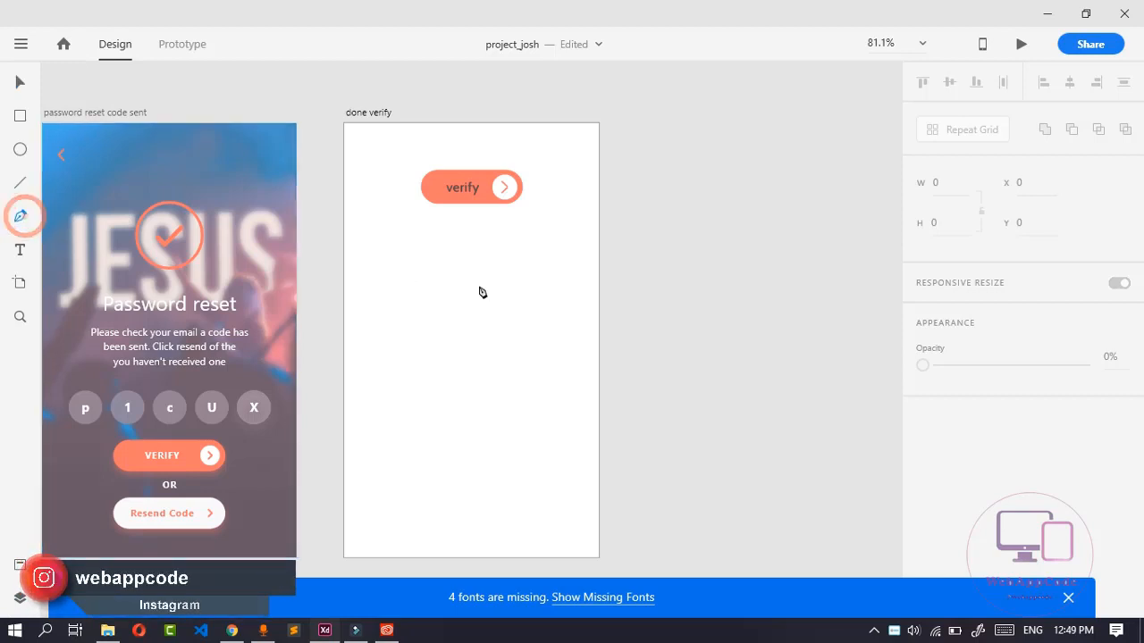
pyautogui.click(394, 367)
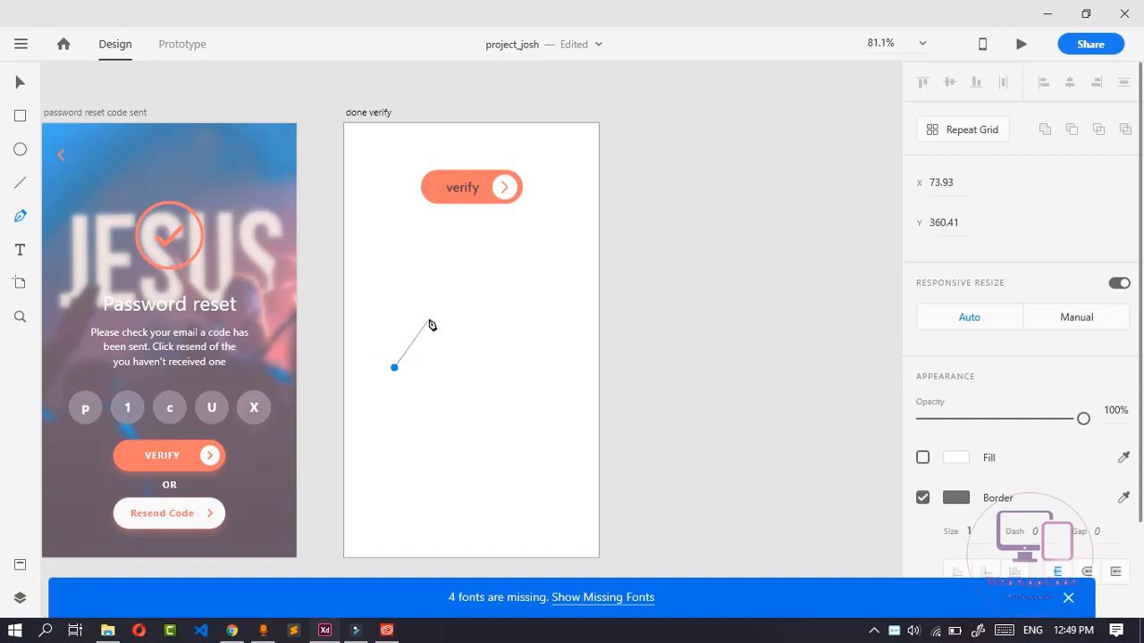
pyautogui.moveTo(431, 318); pyautogui.dragTo(509, 329)
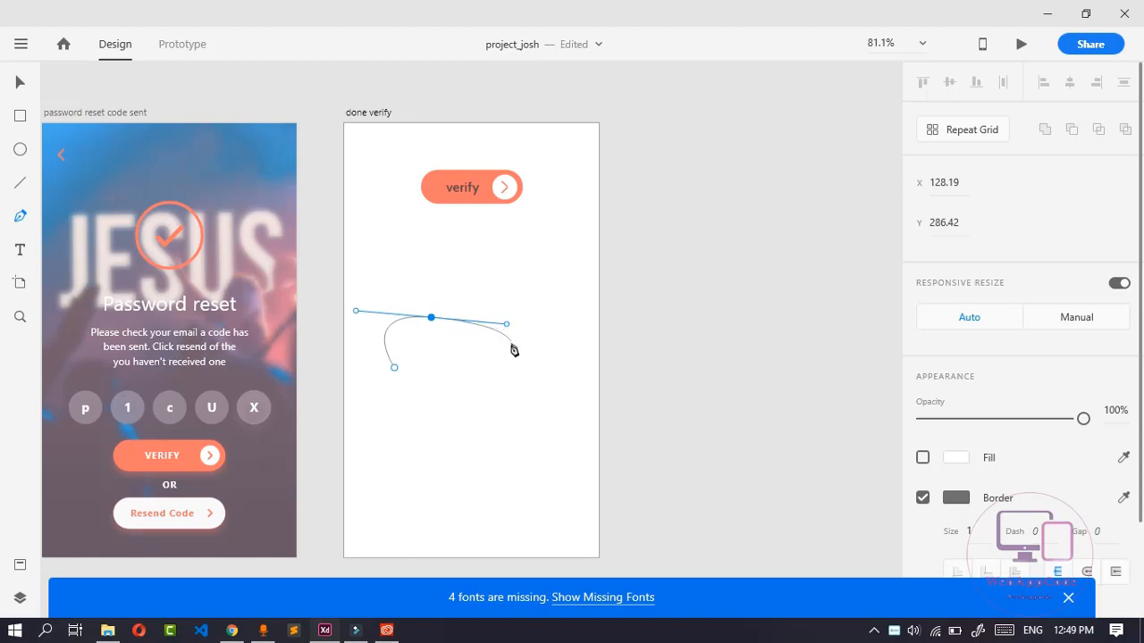
pyautogui.click(453, 368)
pyautogui.click(394, 367)
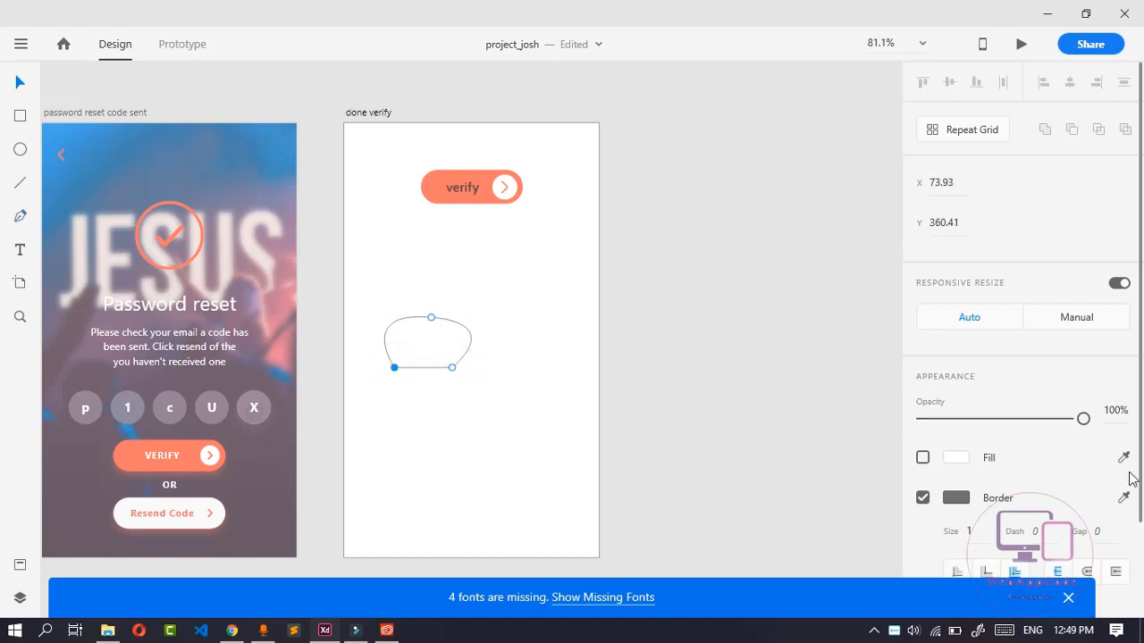
# Fill the pen shape with orange sampled from the verify button and colour its border with white sampled from the artboard
pyautogui.click(922, 458)
pyautogui.click(1123, 457)
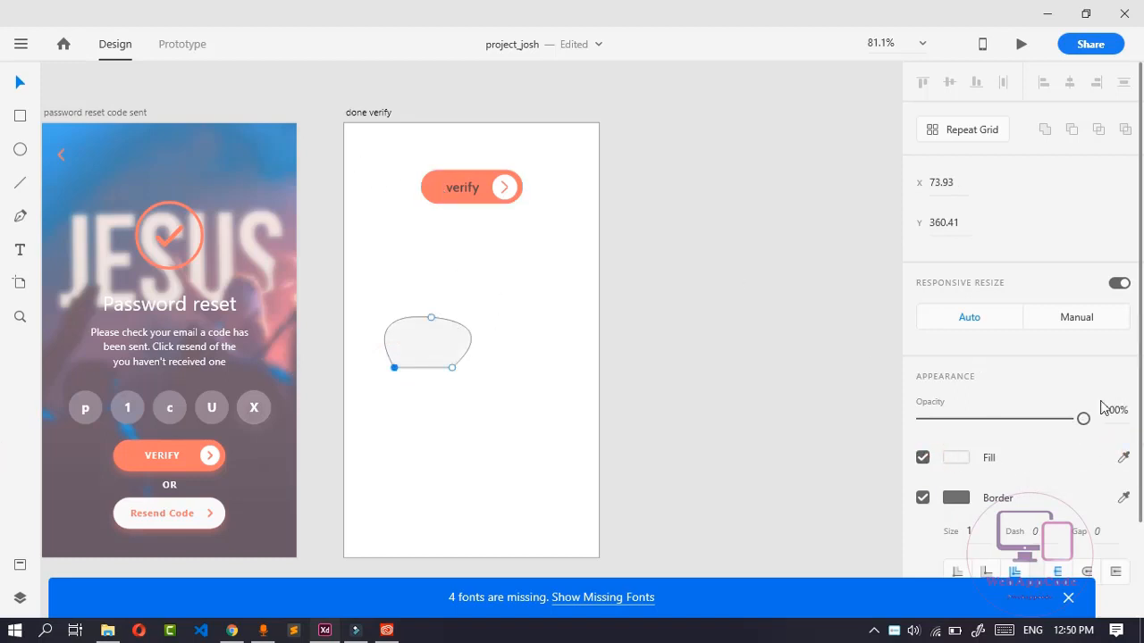
pyautogui.click(1124, 458)
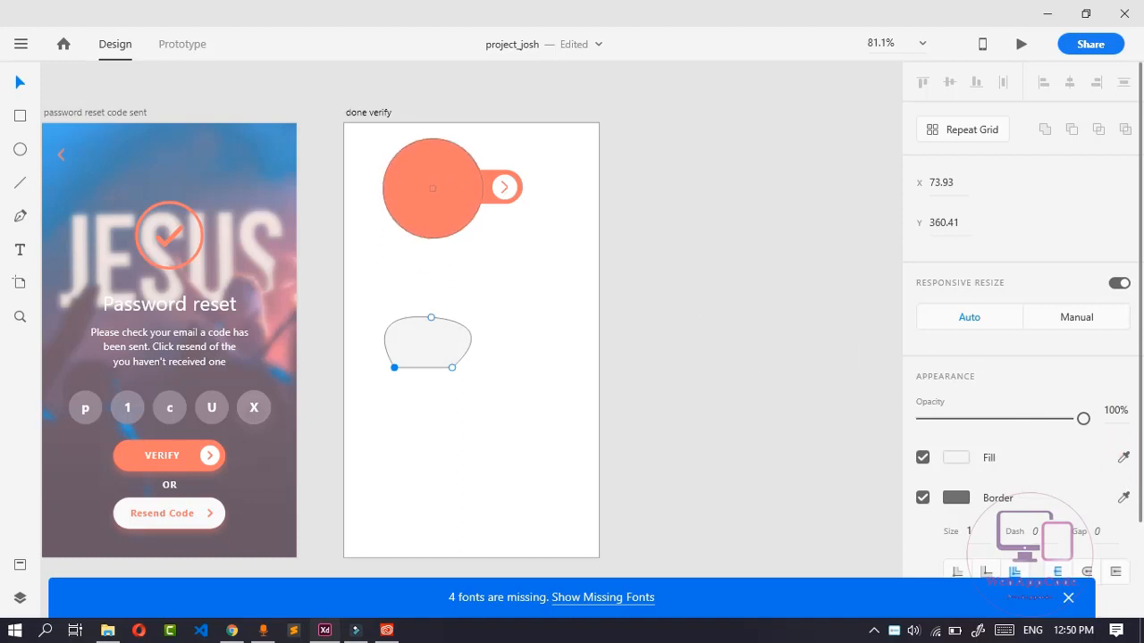
pyautogui.click(434, 190)
pyautogui.click(1124, 498)
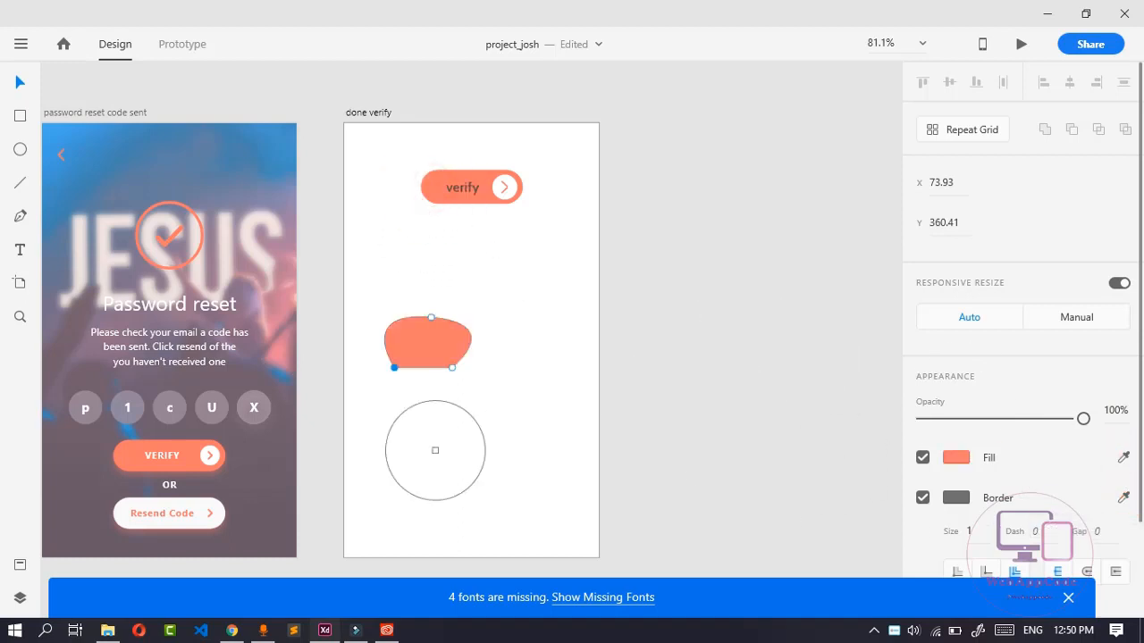
pyautogui.click(453, 463)
pyautogui.click(721, 444)
pyautogui.click(428, 351)
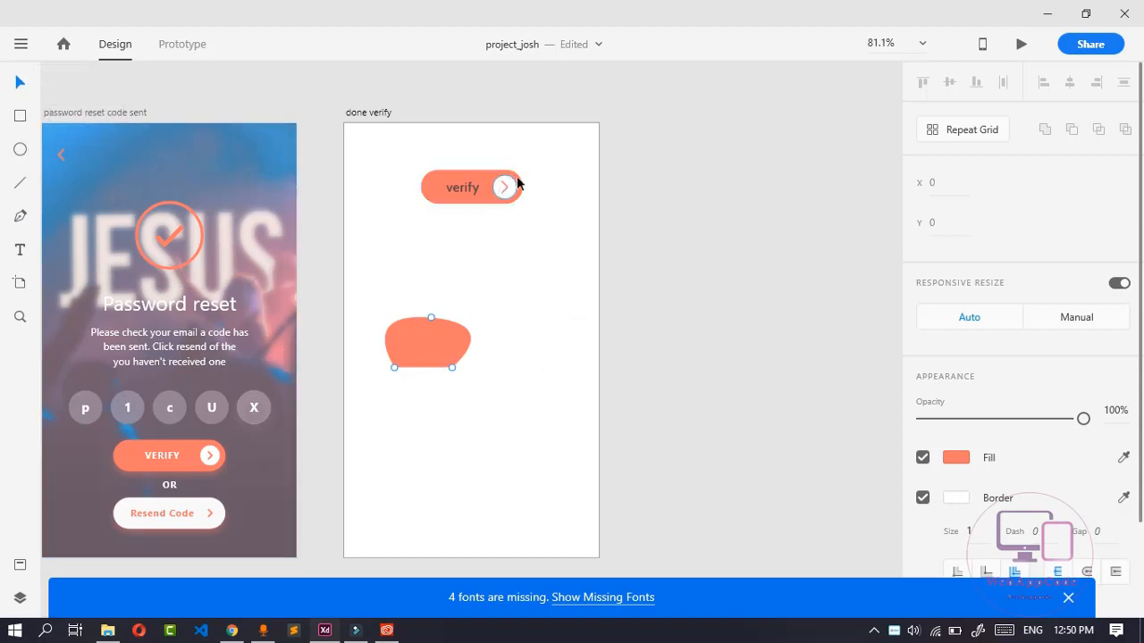
# Recolour the verify label's text with white sampled from the artboard
pyautogui.click(19, 150)
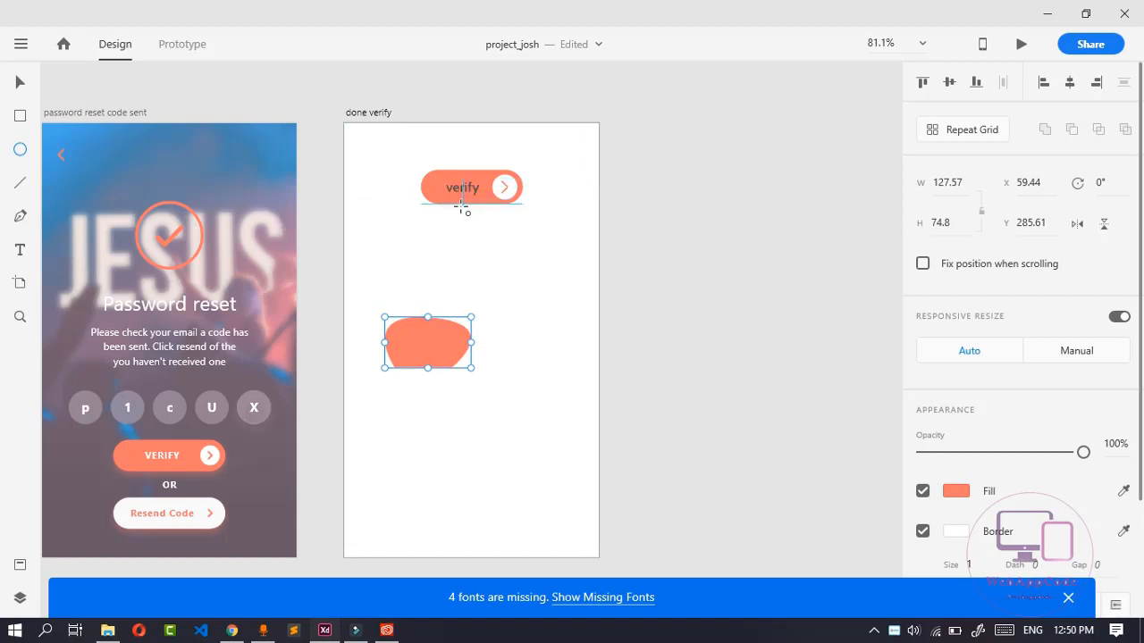
pyautogui.click(20, 82)
pyautogui.click(465, 188)
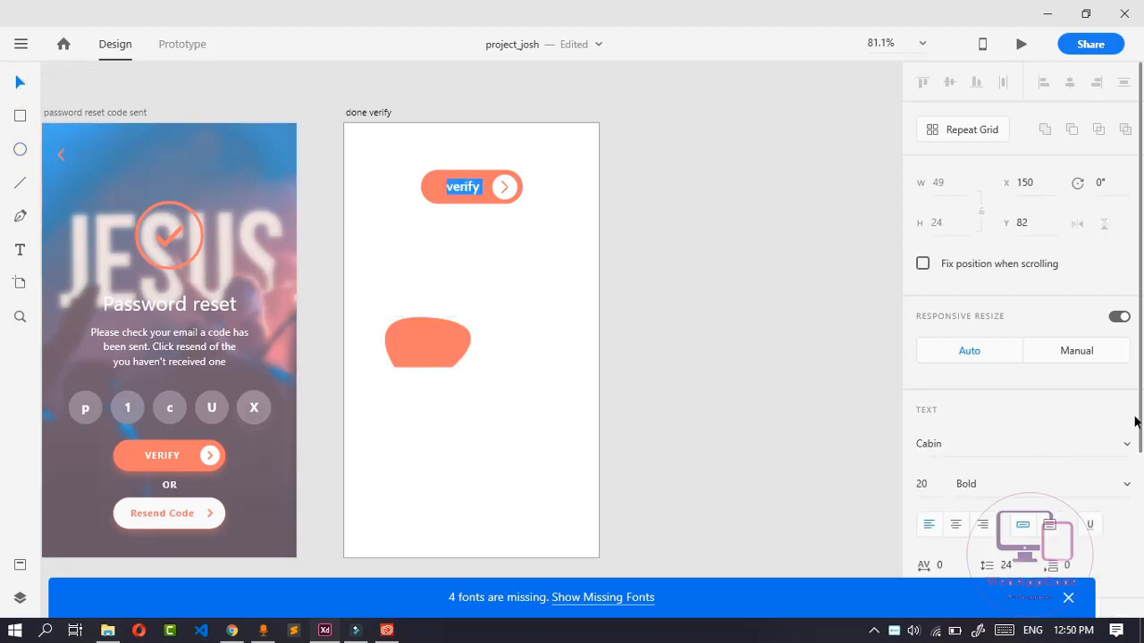
pyautogui.scroll(-3, 1030, 473)
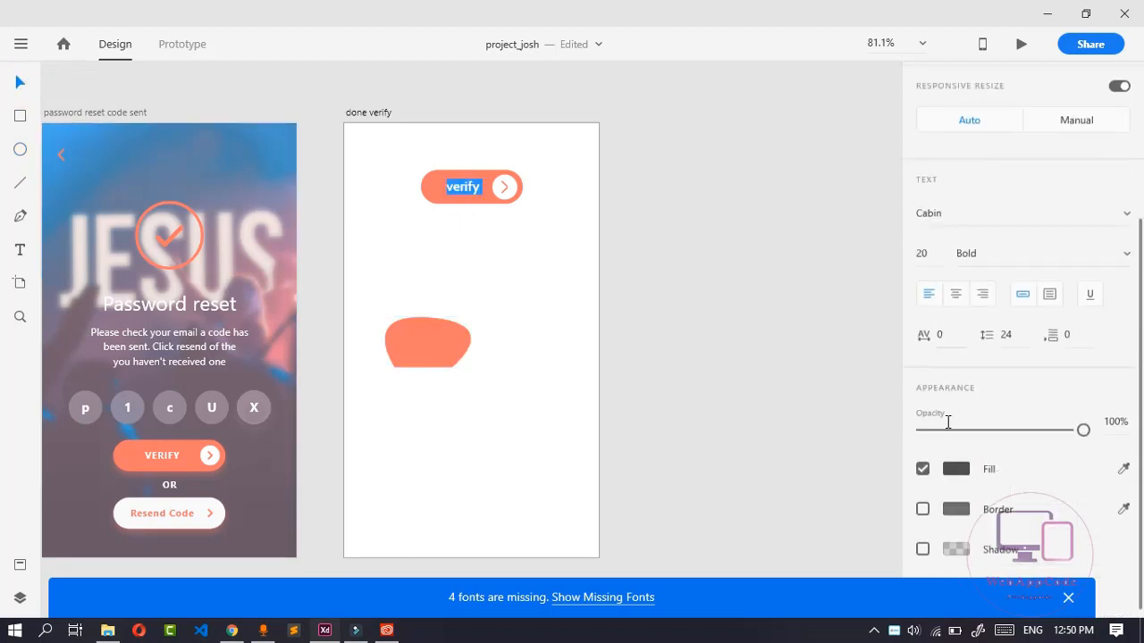
pyautogui.click(1125, 464)
pyautogui.click(547, 461)
pyautogui.click(461, 189)
pyautogui.scroll(3, 1074, 490)
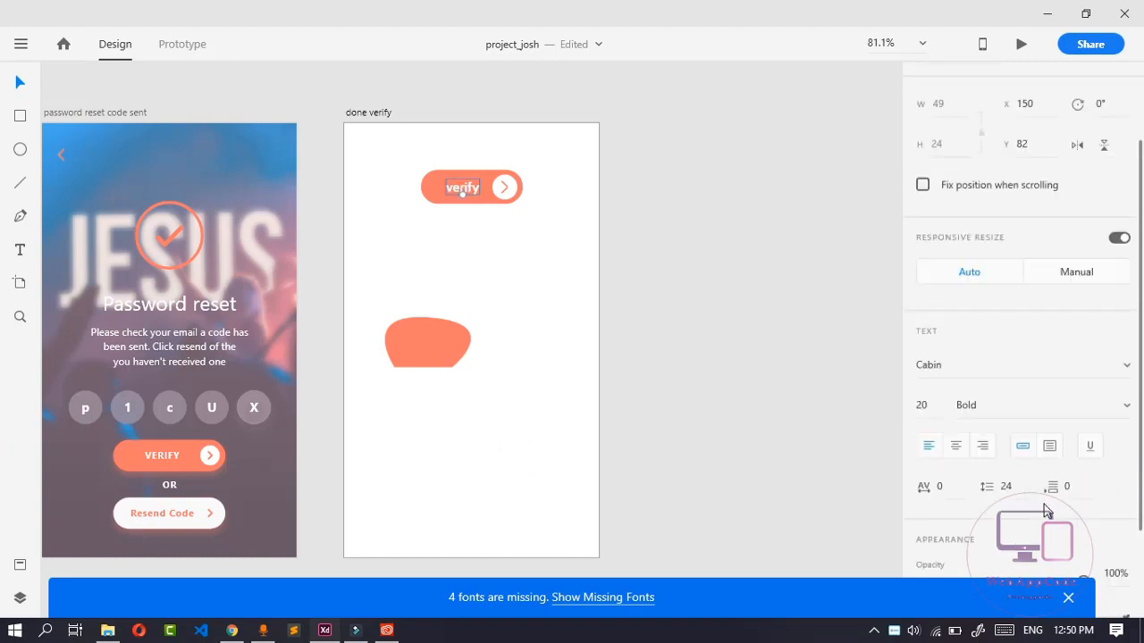
pyautogui.scroll(-3, 1077, 496)
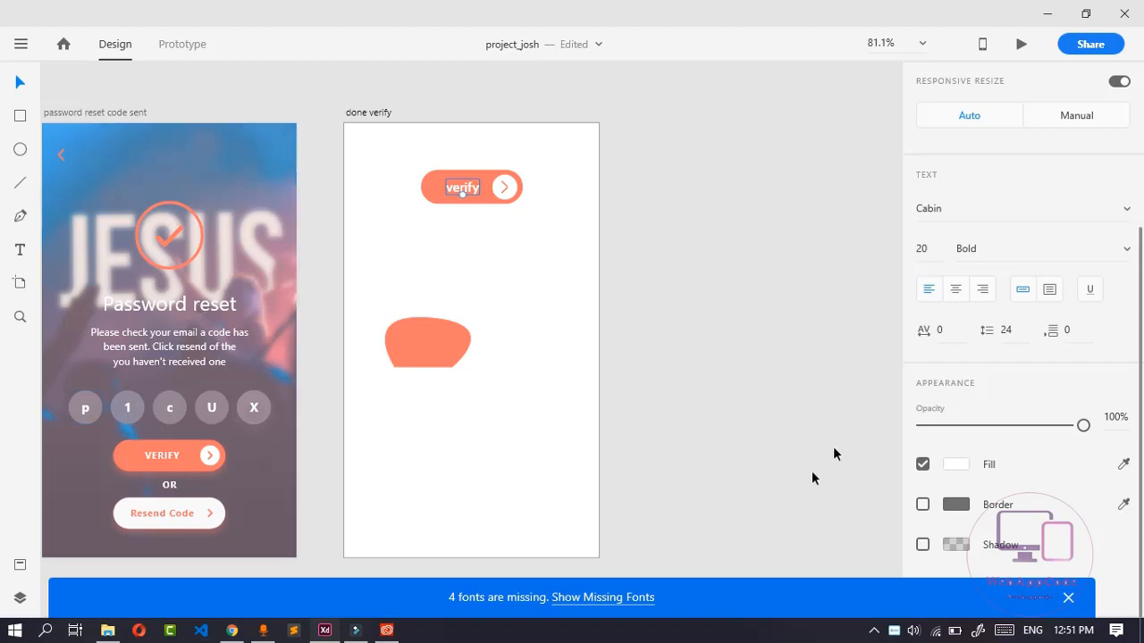
pyautogui.scroll(3, 1077, 392)
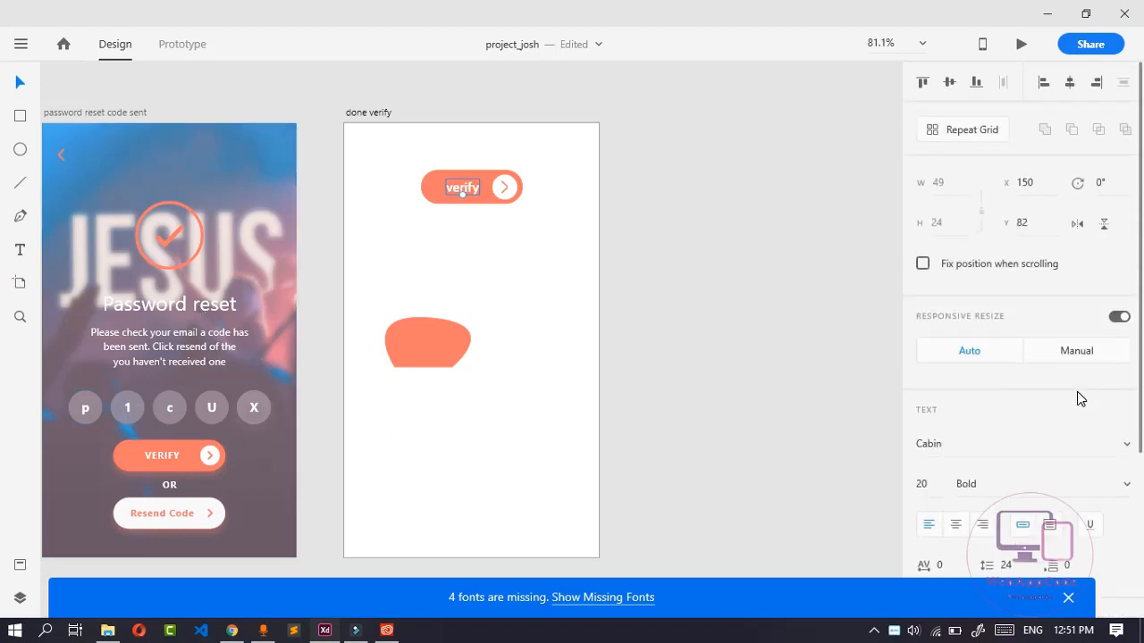
pyautogui.scroll(-3, 1077, 392)
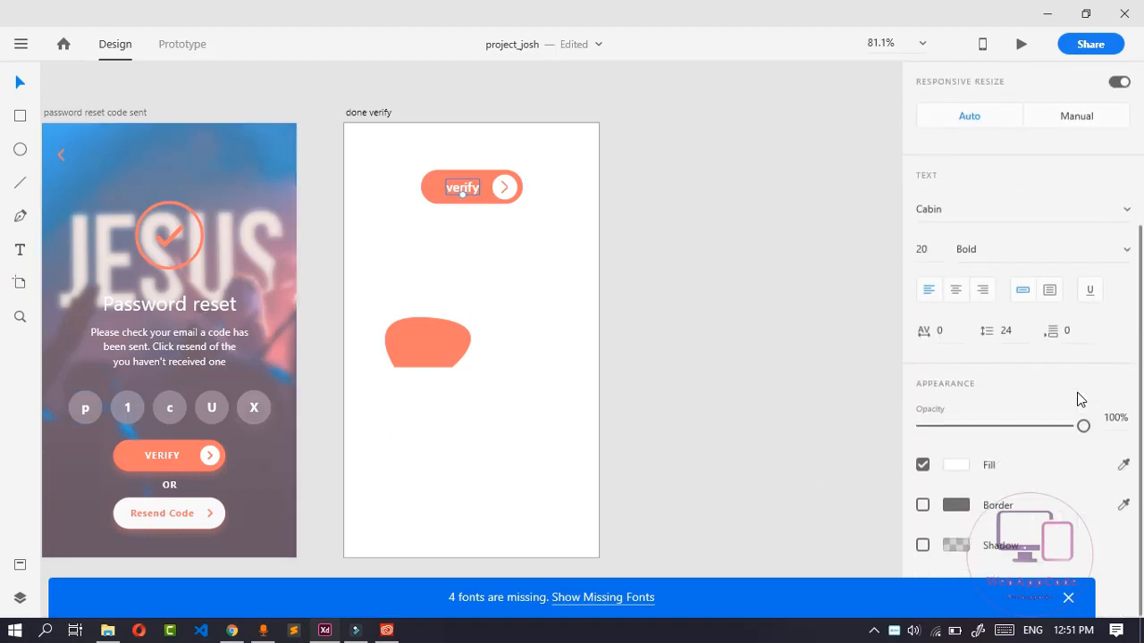
# Select the verify button's orange rounded rectangle and dismiss the missing-fonts notification
pyautogui.click(427, 198)
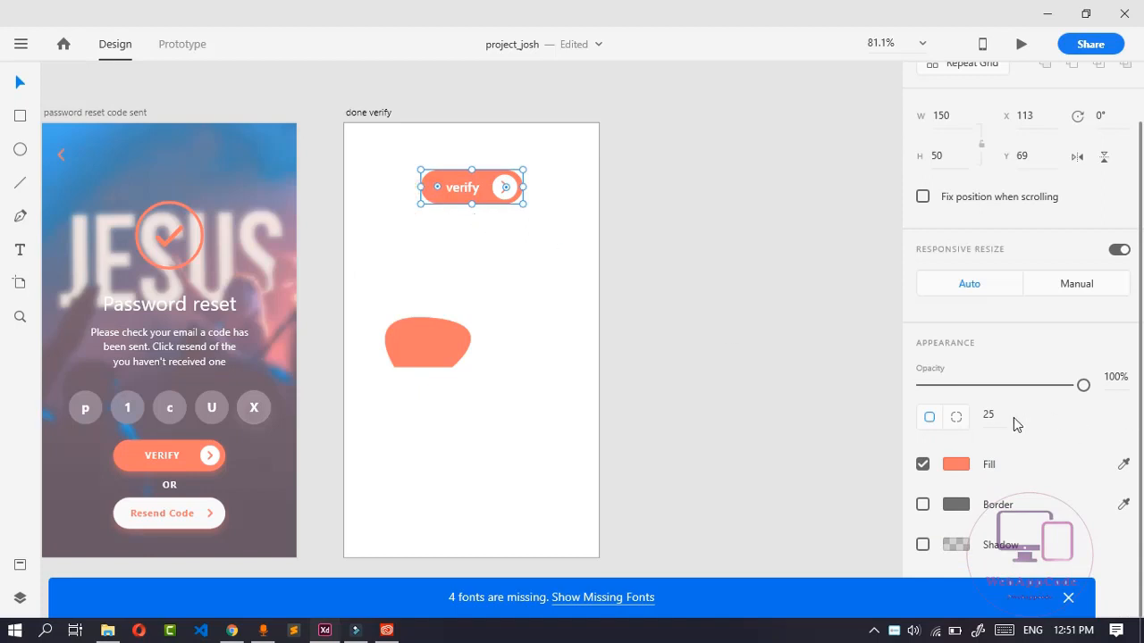
pyautogui.click(1068, 598)
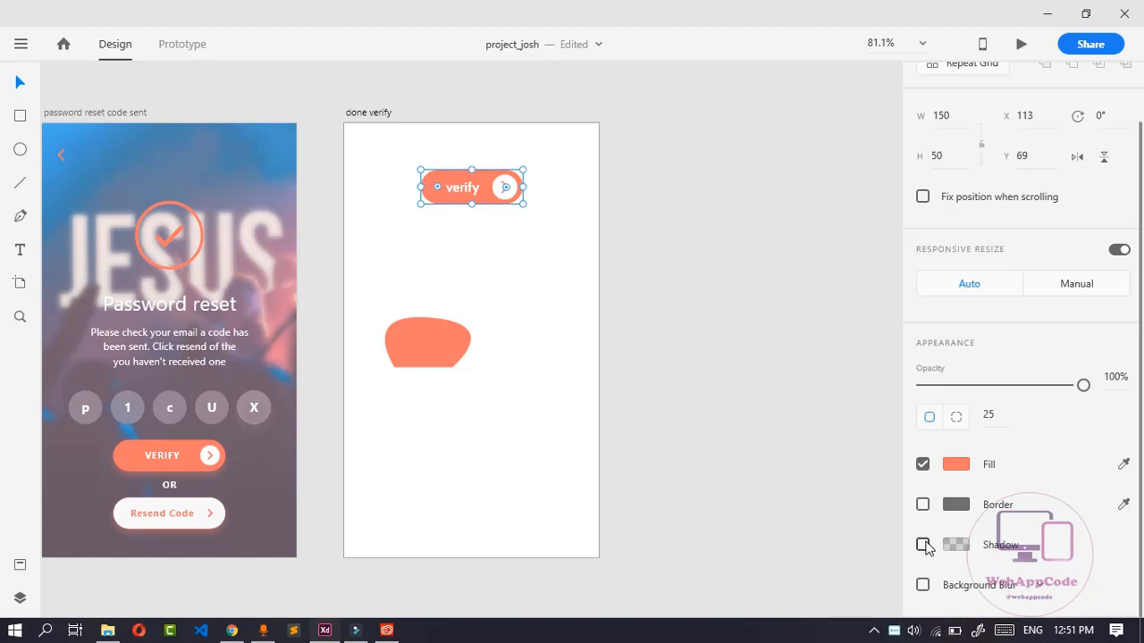
pyautogui.moveTo(276, 539)
pyautogui.mouseDown()
pyautogui.moveTo(298, 540)
pyautogui.moveTo(286, 532)
pyautogui.mouseUp()
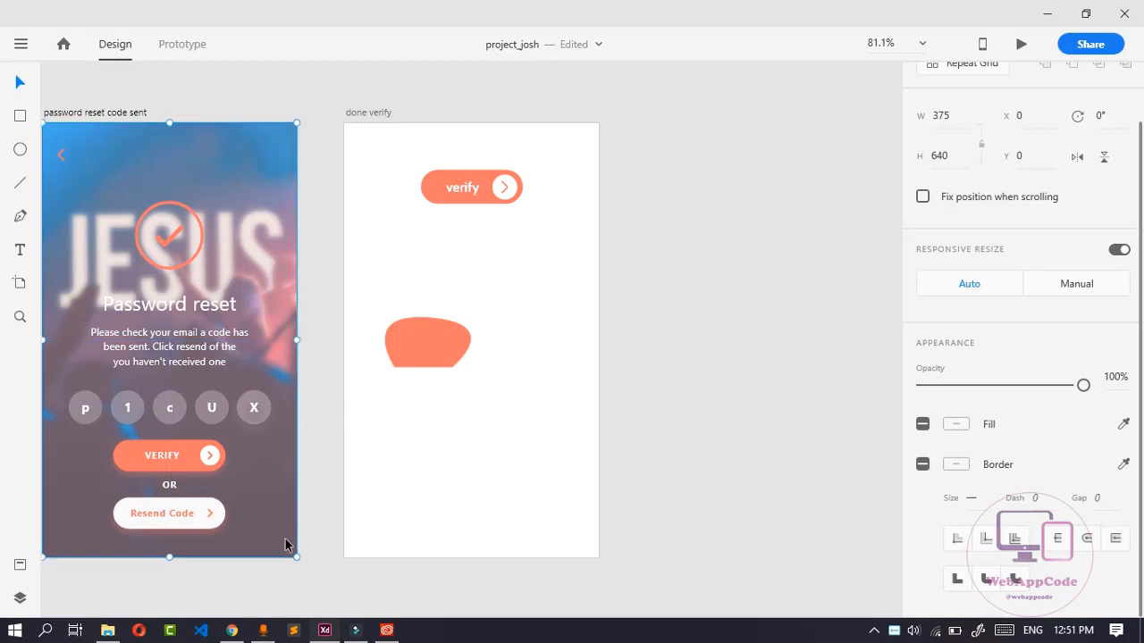
pyautogui.hotkey('ctrl', 'a')
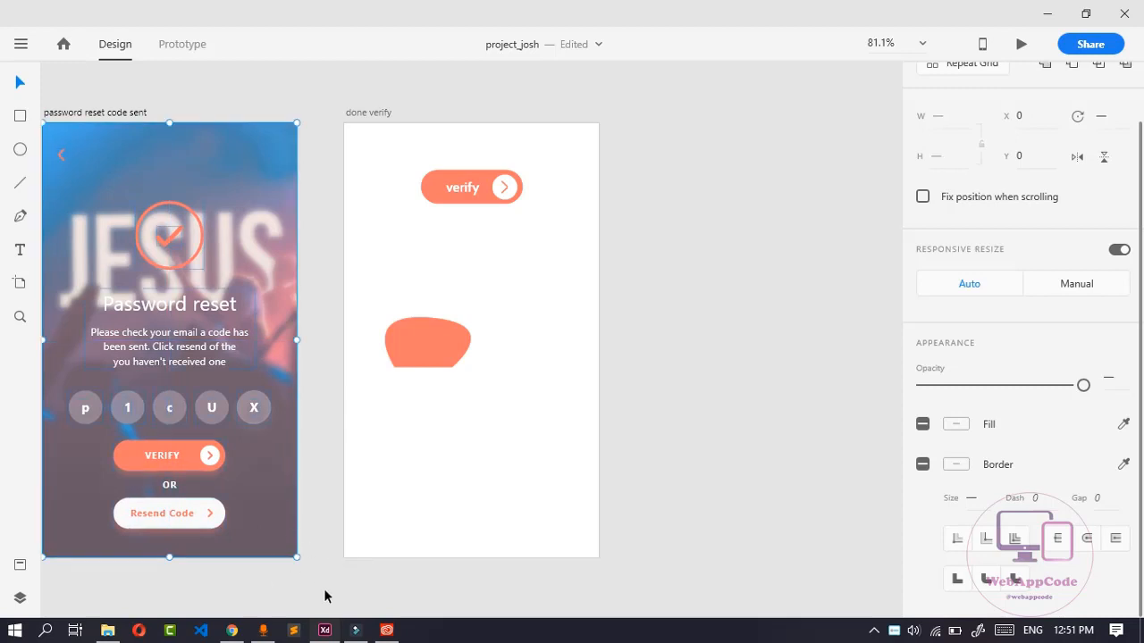
pyautogui.click(324, 588)
pyautogui.click(288, 536)
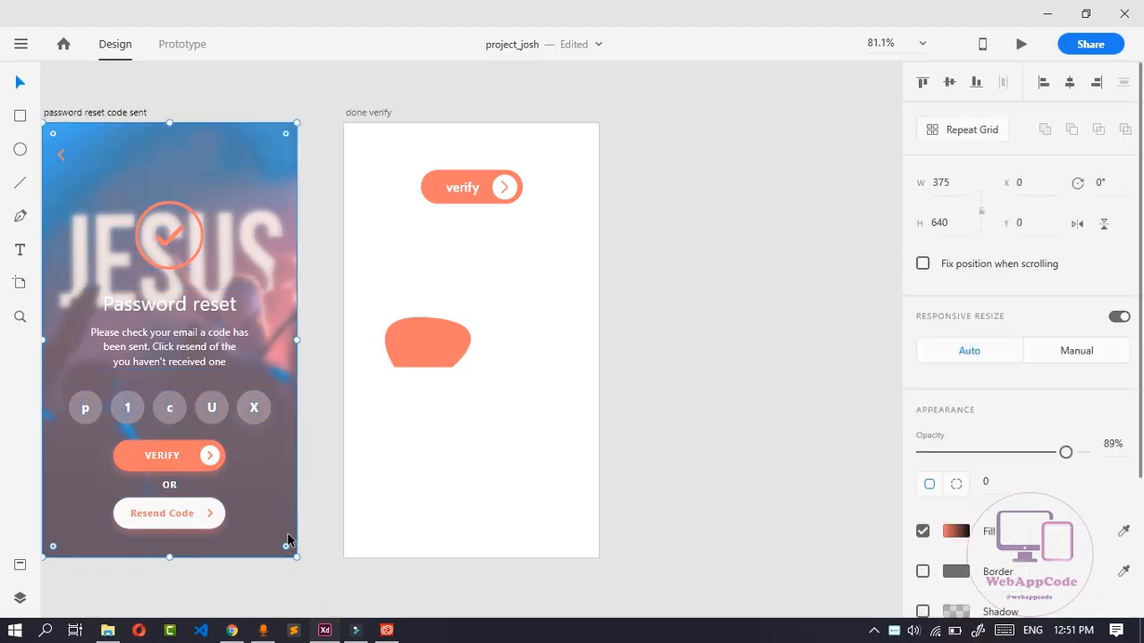
pyautogui.doubleClick(288, 534)
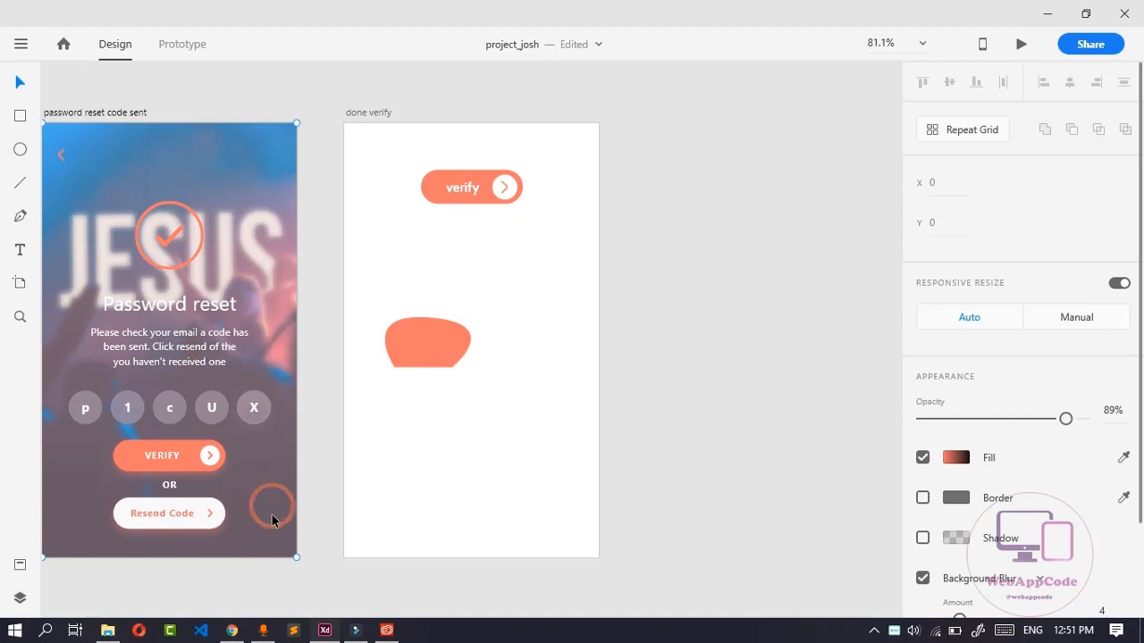
pyautogui.click(322, 511)
# Shift the overlay on the password reset code sent artboard aside and copy the background photo beneath it onto done verify
pyautogui.moveTo(280, 518); pyautogui.dragTo(306, 513)
pyautogui.click(59, 467)
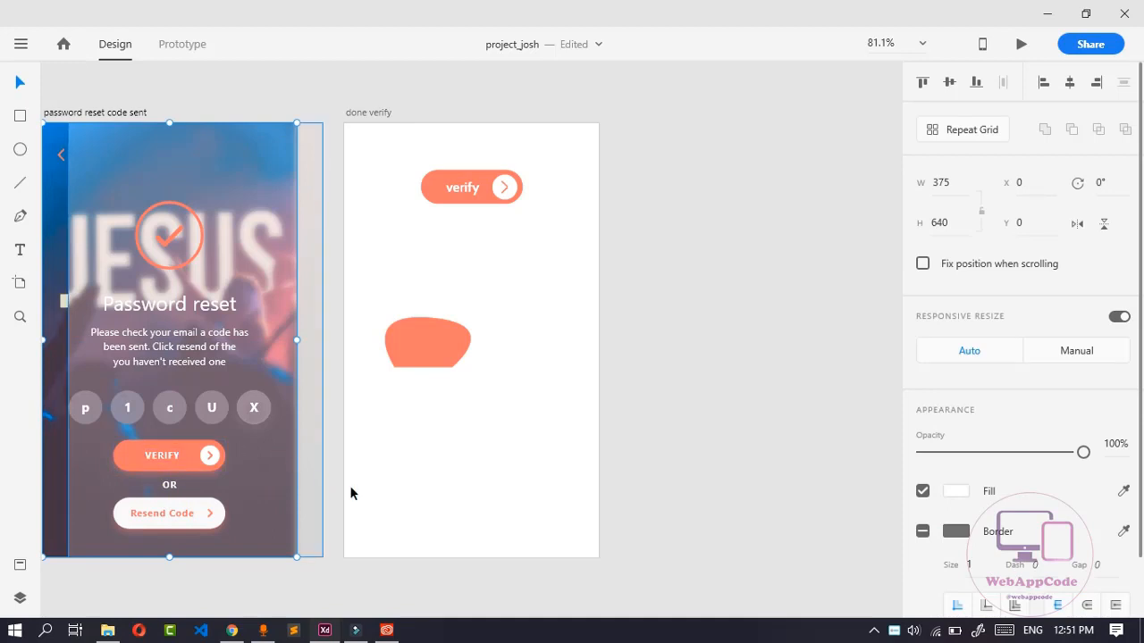
pyautogui.click(403, 489)
pyautogui.hotkey('ctrl', 'v')
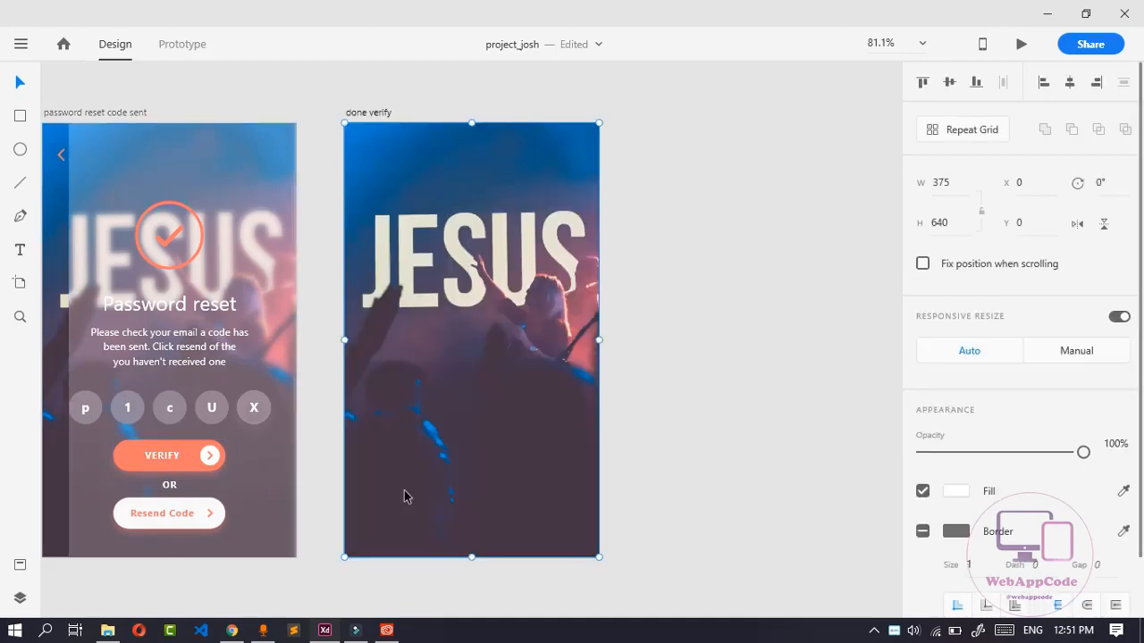
# Send the pasted background photo on the done verify artboard to the back
pyautogui.rightClick(496, 398)
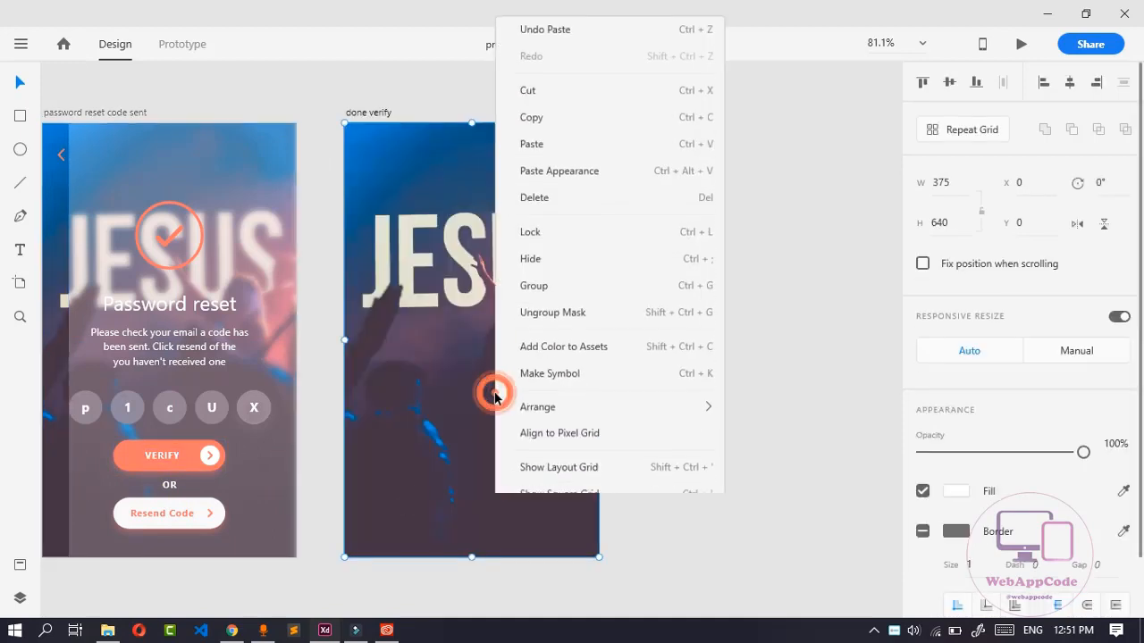
pyautogui.moveTo(626, 395)
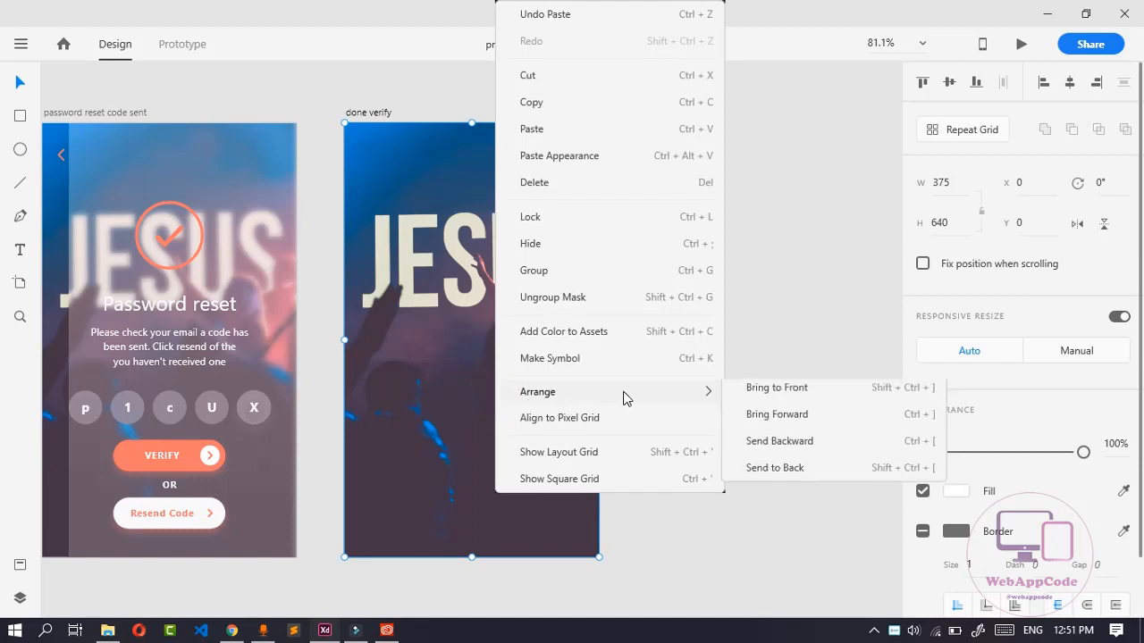
pyautogui.click(804, 475)
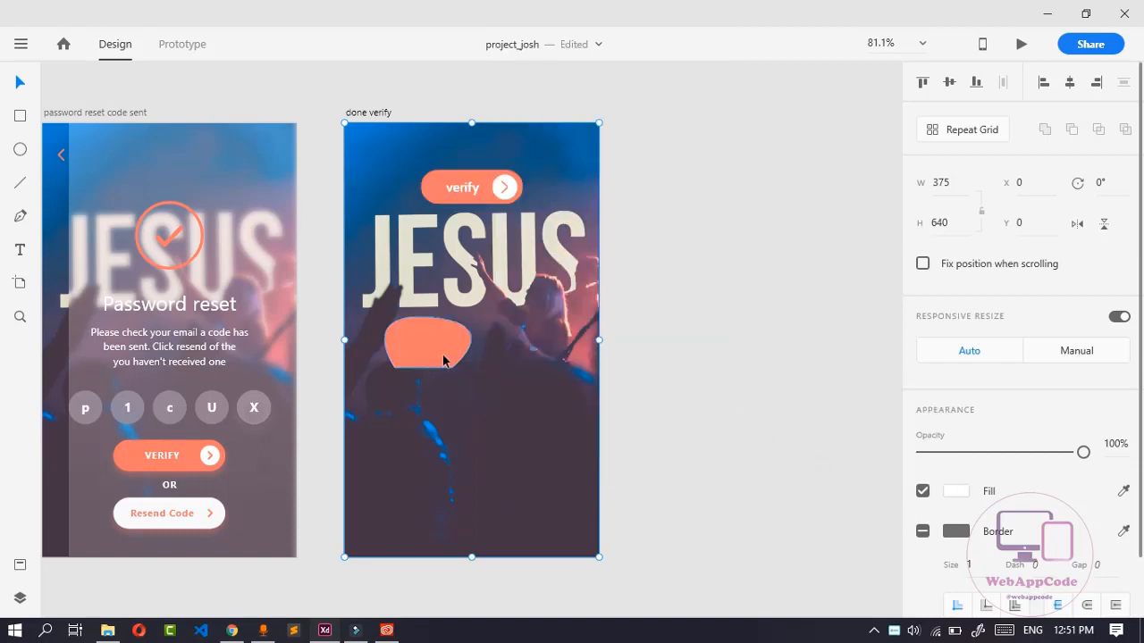
# Move the overlay back over the background photo on the password reset code sent artboard
pyautogui.moveTo(100, 498); pyautogui.dragTo(75, 490)
pyautogui.press('Escape')
pyautogui.click(516, 483)
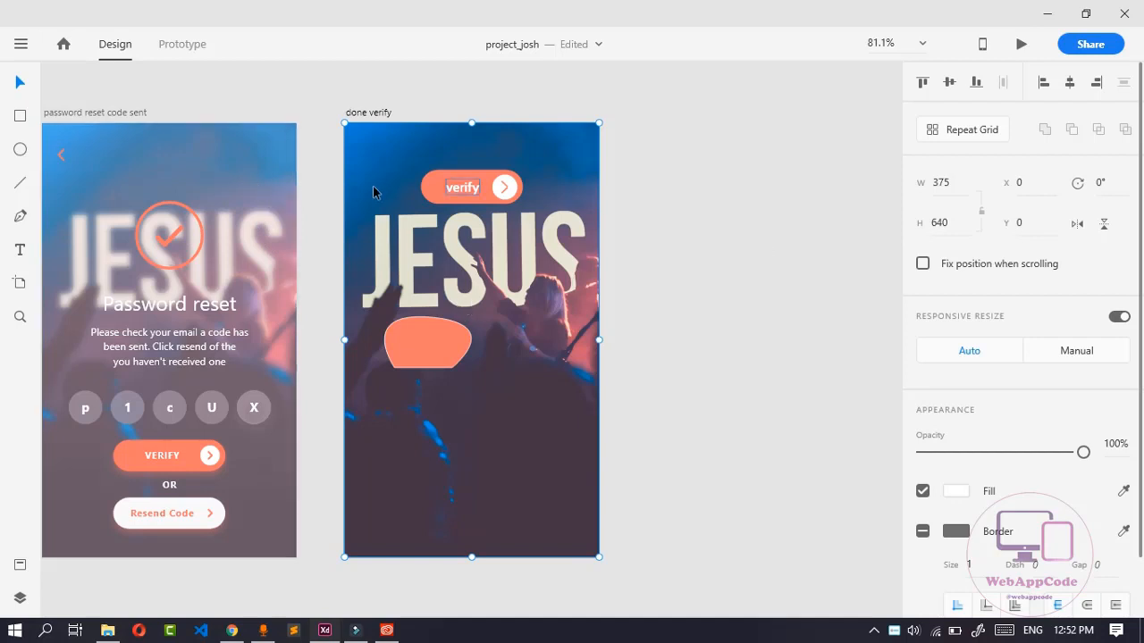
# Enable a shadow on the verify button's orange rounded rectangle and set the shadow colour to white (#FFFFFF)
pyautogui.click(438, 182)
pyautogui.scroll(1, 988, 411)
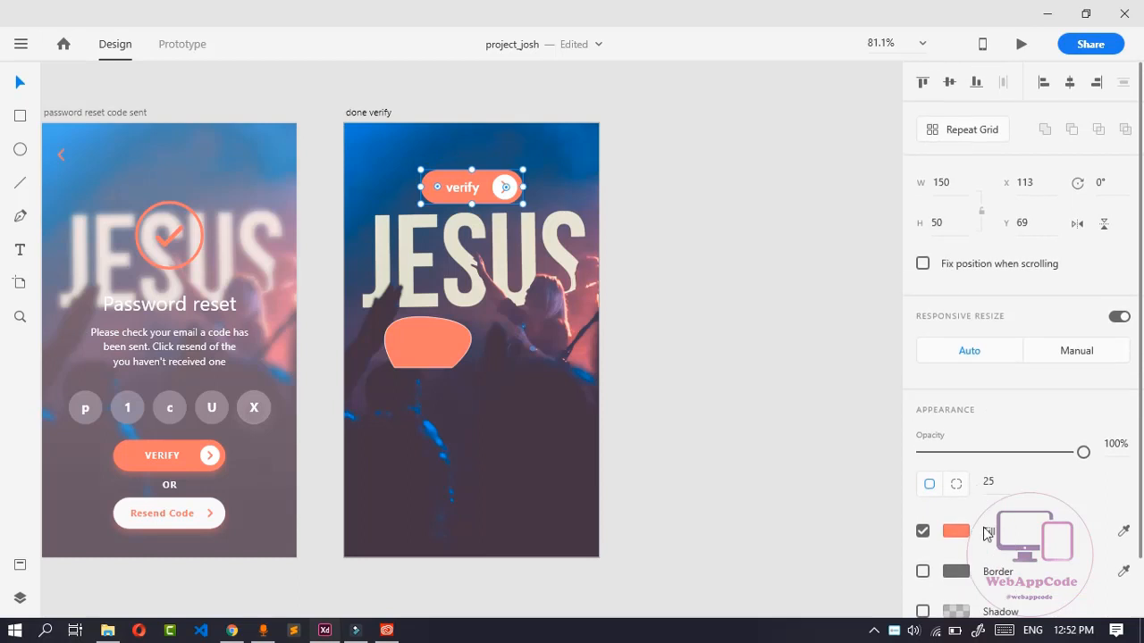
pyautogui.click(922, 572)
pyautogui.click(923, 611)
pyautogui.doubleClick(956, 613)
pyautogui.click(957, 612)
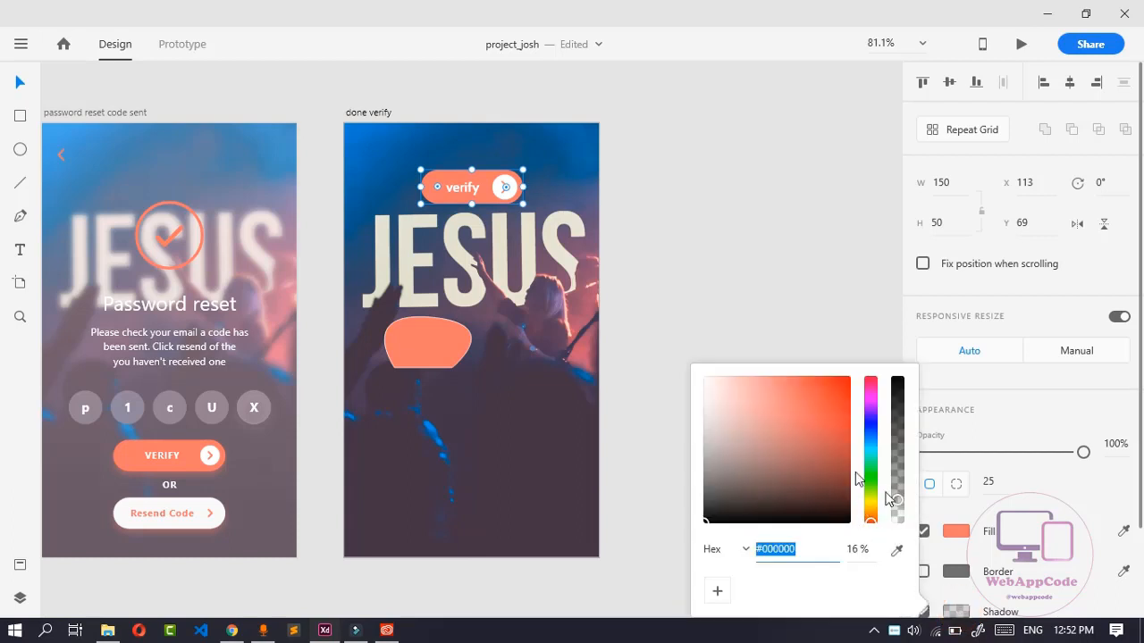
pyautogui.scroll(-2, 1106, 481)
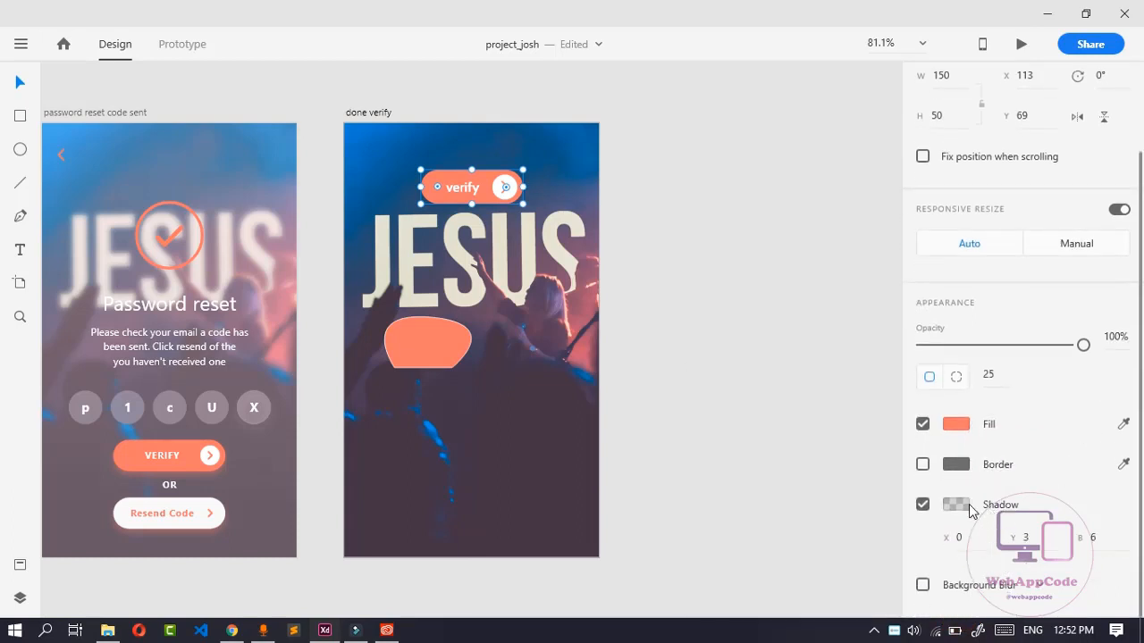
pyautogui.click(965, 506)
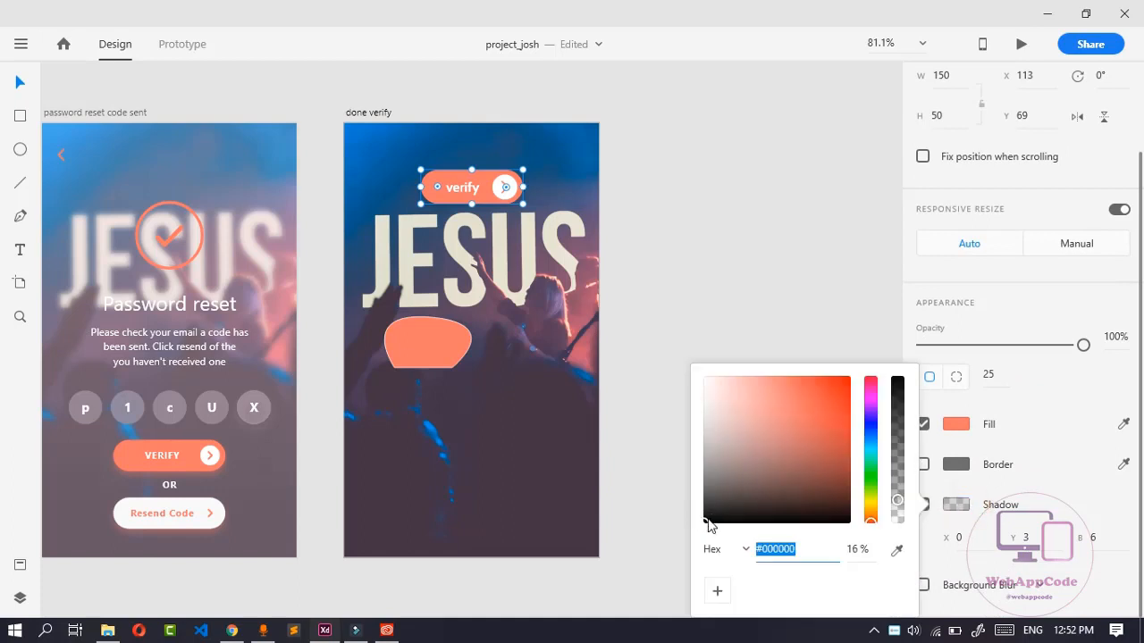
pyautogui.click(703, 388)
pyautogui.moveTo(689, 384); pyautogui.dragTo(677, 365)
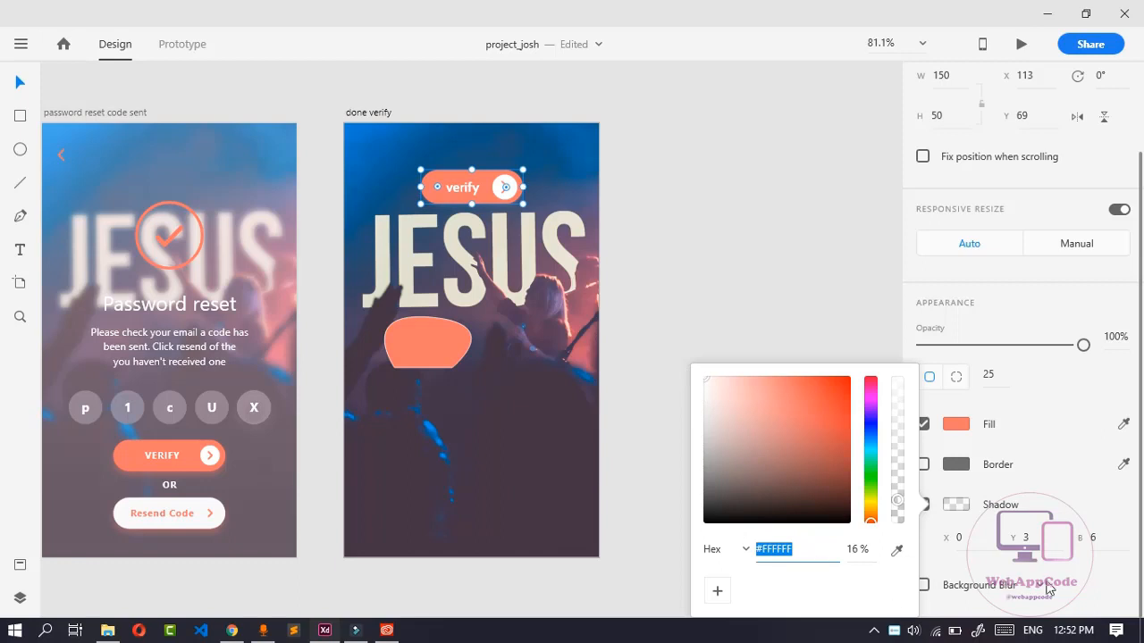
pyautogui.click(1025, 587)
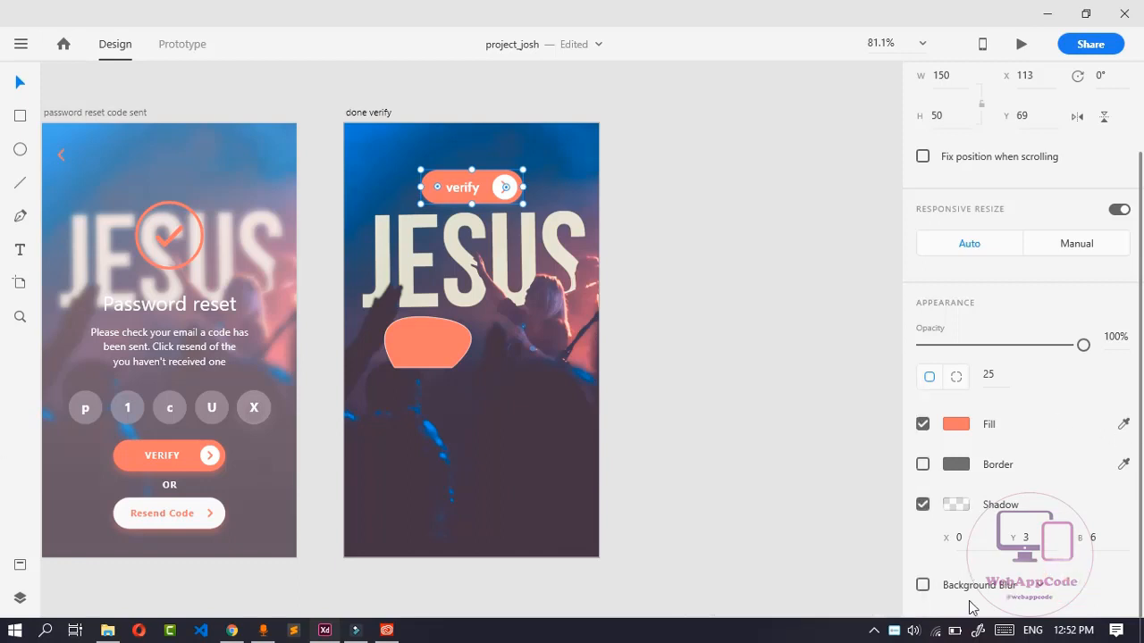
# Set the verify button's shadow to a Y offset of 0 and a blur of 20
pyautogui.click(1027, 536)
pyautogui.write('0')
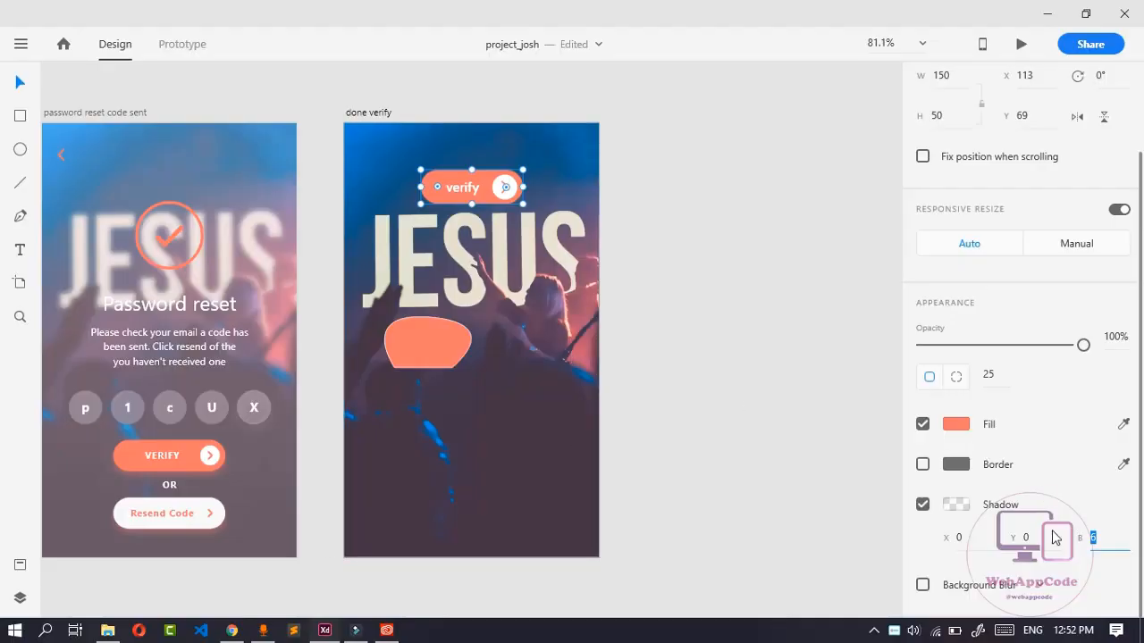
pyautogui.write('20')
pyautogui.press('Return')
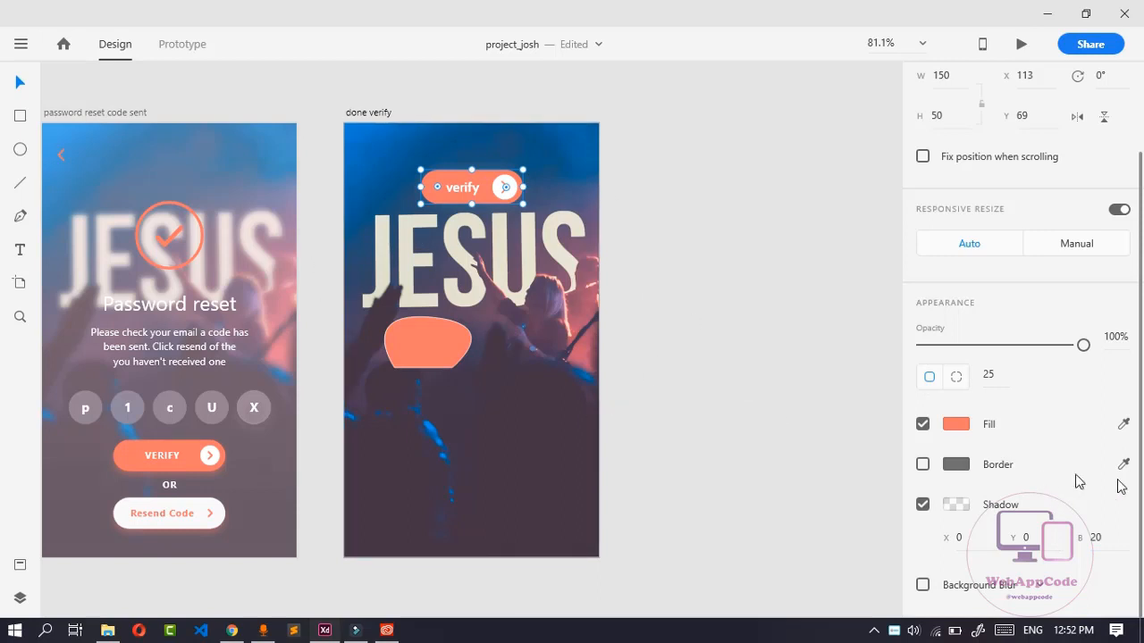
# Recolour the verify button's shadow to bright green #11FF00 at 100% opacity
pyautogui.click(1098, 537)
pyautogui.click(956, 505)
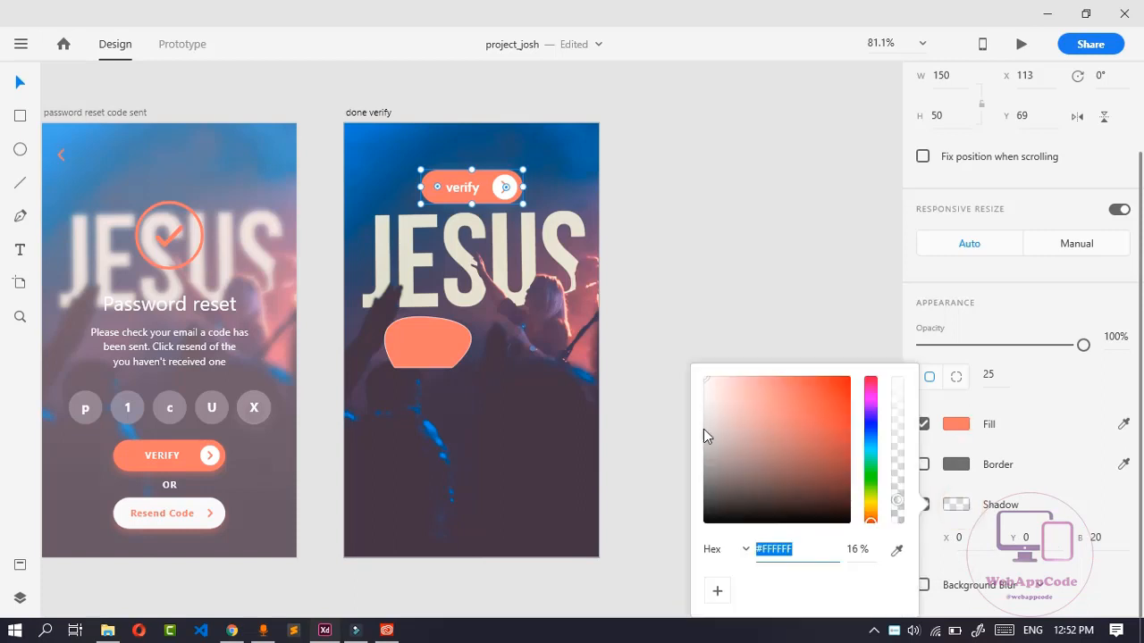
pyautogui.click(707, 381)
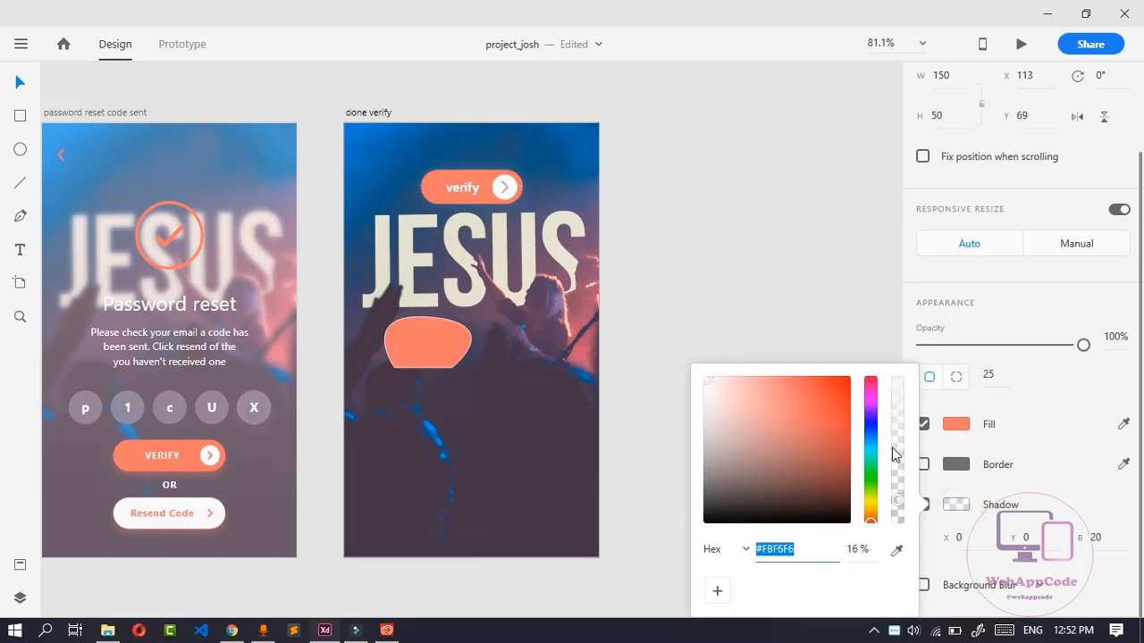
pyautogui.click(869, 477)
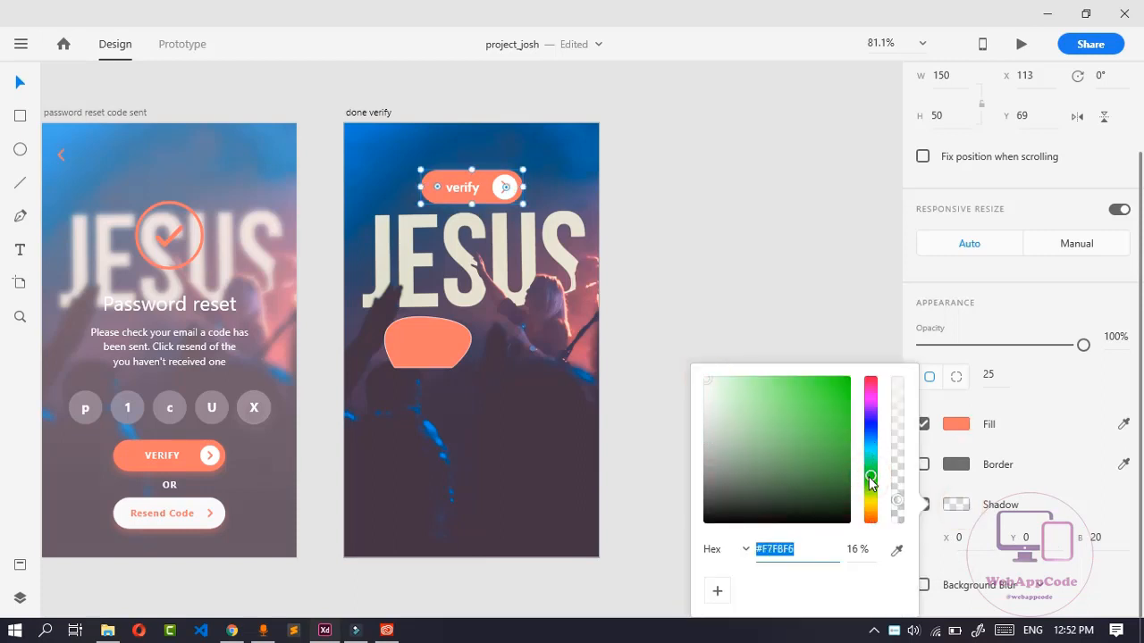
pyautogui.moveTo(704, 380); pyautogui.dragTo(858, 378)
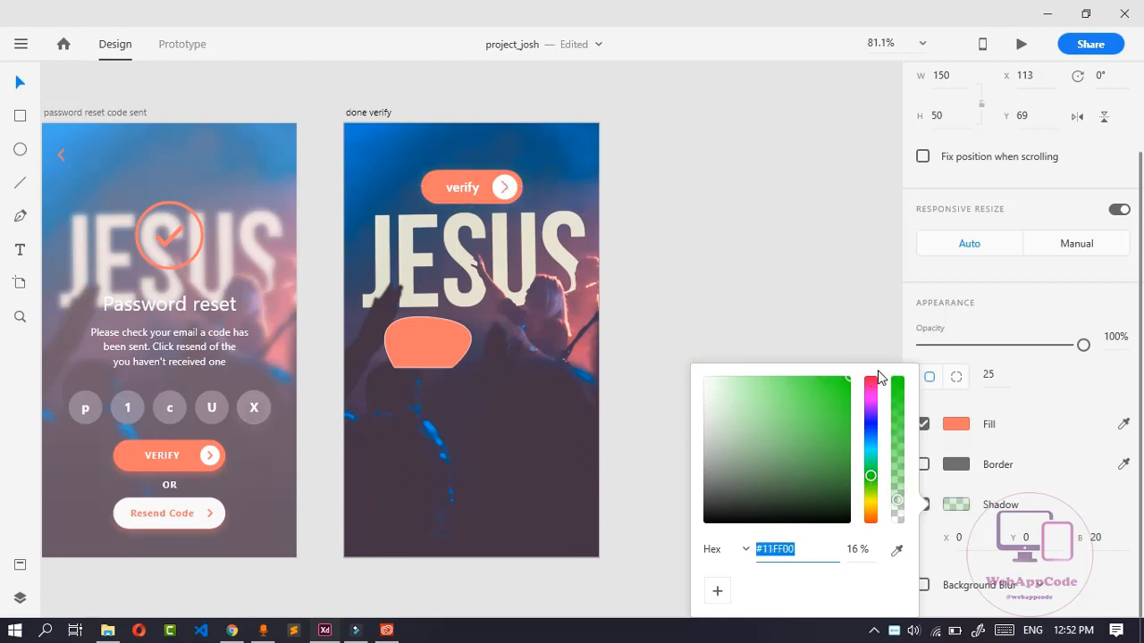
pyautogui.moveTo(897, 501); pyautogui.dragTo(903, 348)
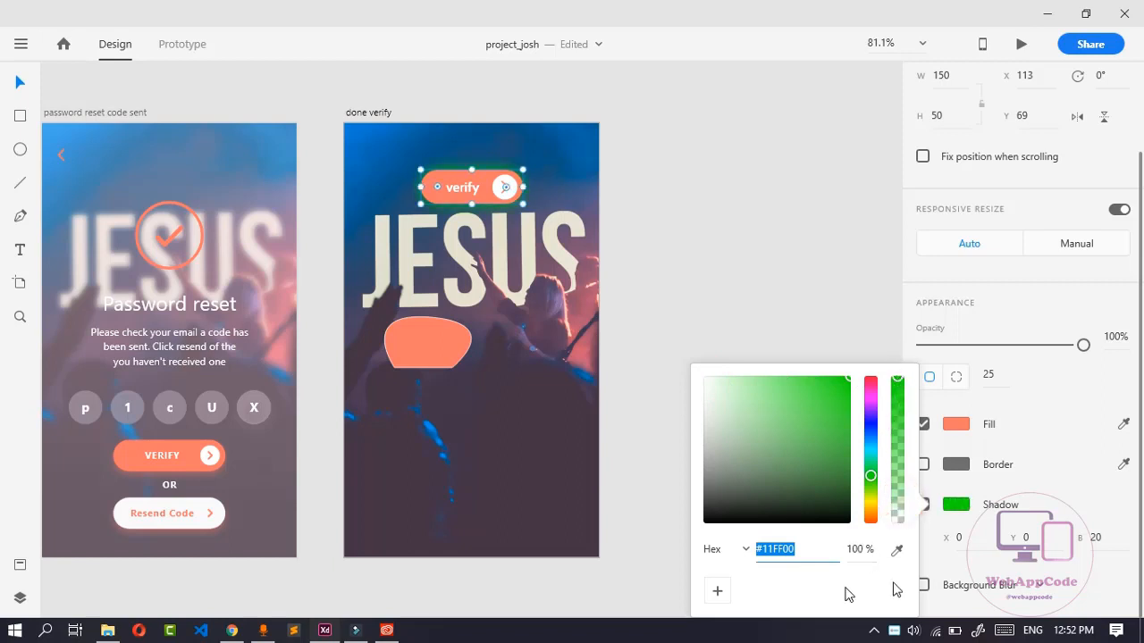
pyautogui.click(1009, 574)
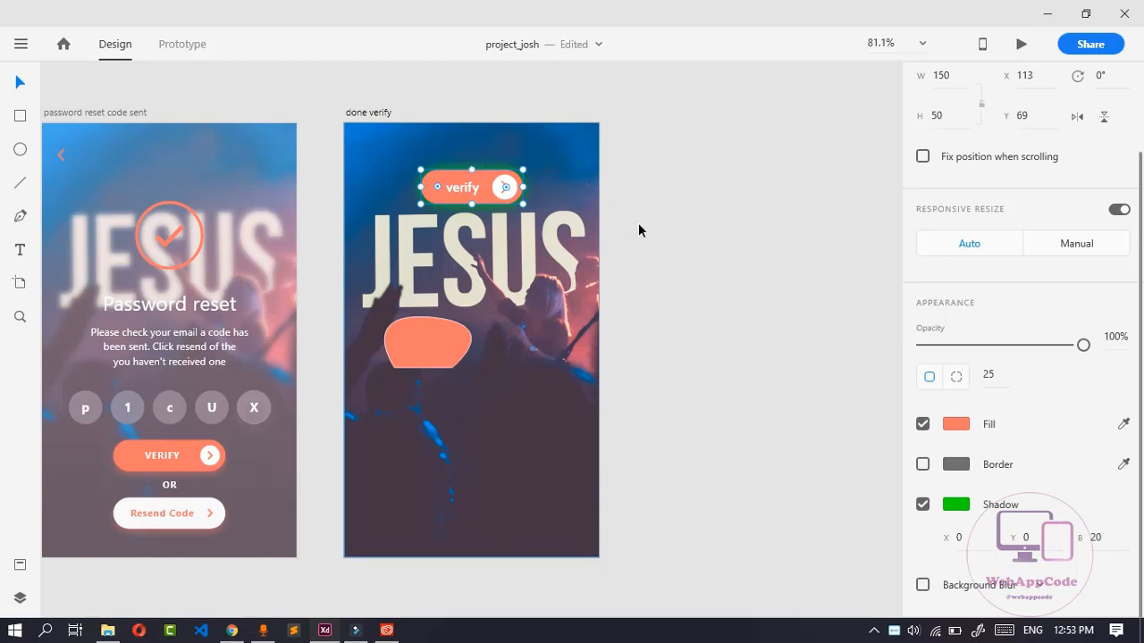
# Reduce the opacity of the verify button's green shadow to 28%
pyautogui.click(956, 505)
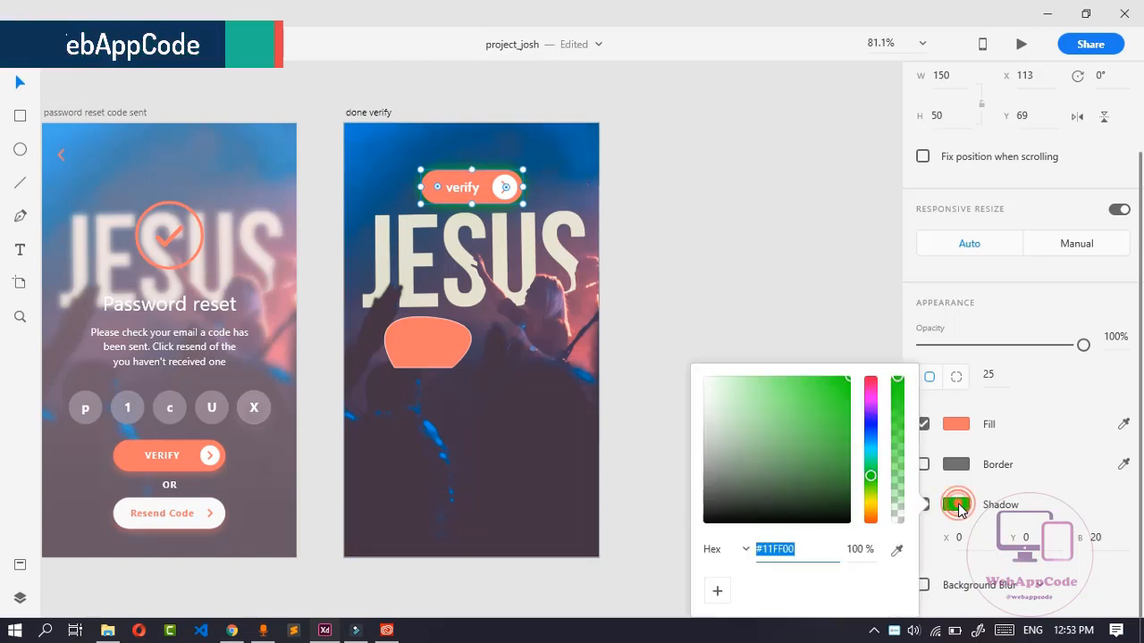
pyautogui.moveTo(900, 384); pyautogui.dragTo(900, 489)
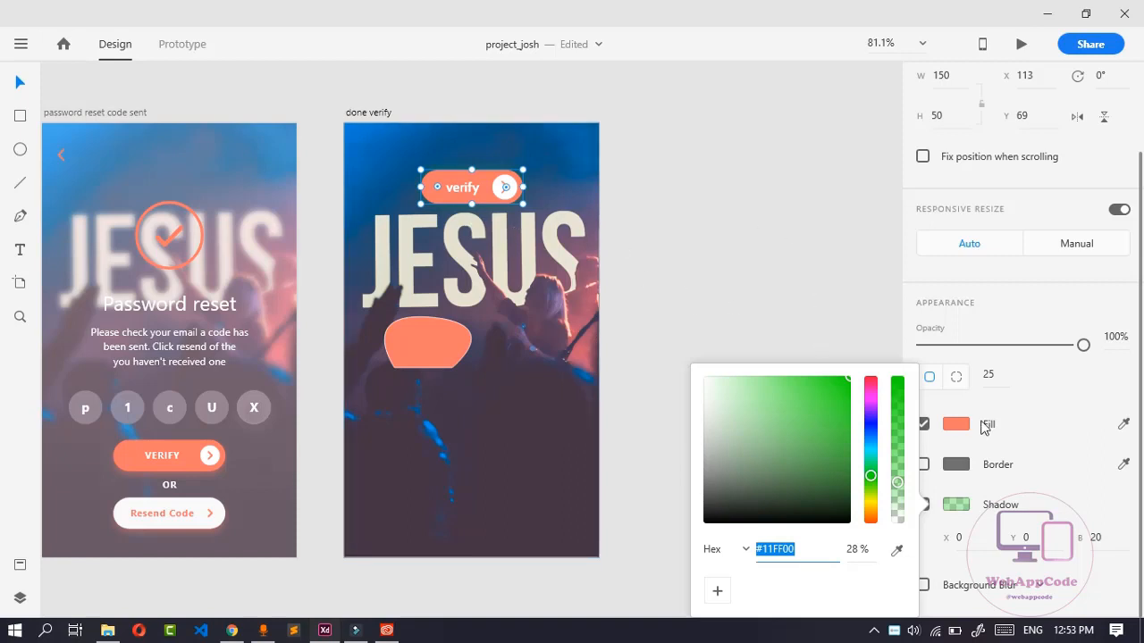
pyautogui.click(1057, 508)
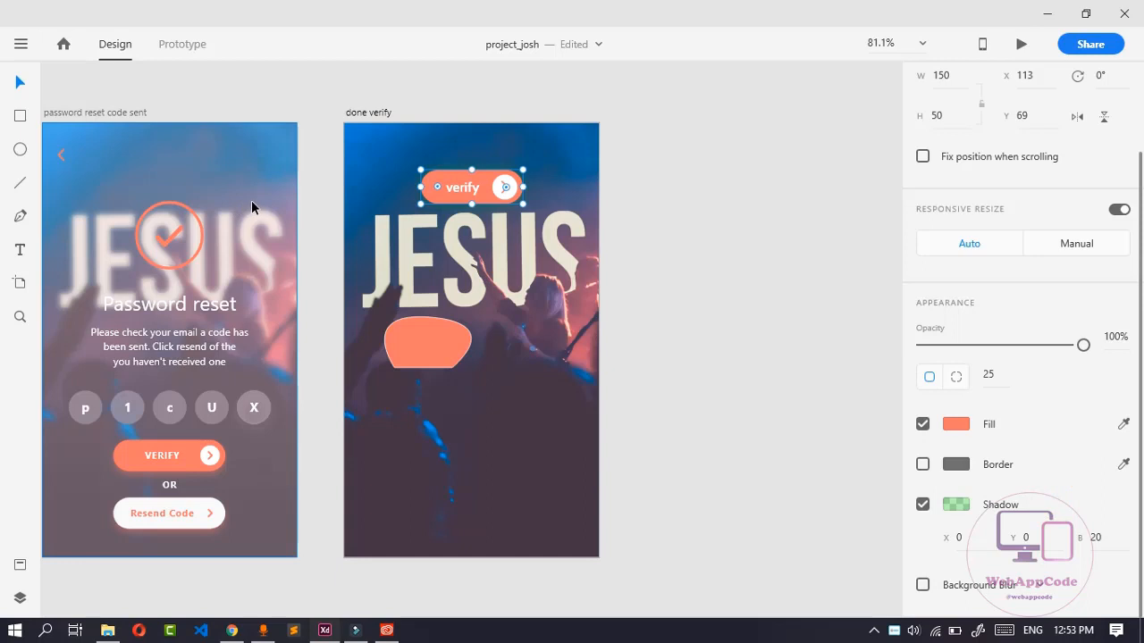
# Draw a 375 × 640 rectangle covering the done verify artboard and reorder it to sit directly above the background photo's mask group
pyautogui.moveTo(252, 208)
pyautogui.mouseDown()
pyautogui.moveTo(263, 212)
pyautogui.moveTo(250, 198)
pyautogui.mouseUp()
pyautogui.click(19, 117)
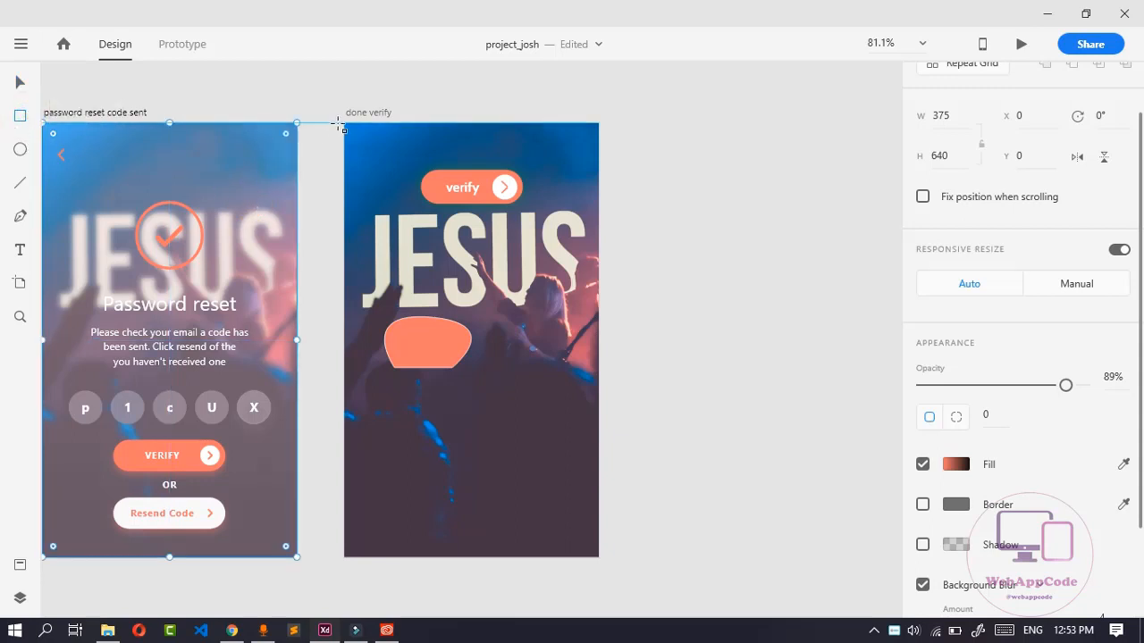
pyautogui.moveTo(347, 126); pyautogui.dragTo(604, 560)
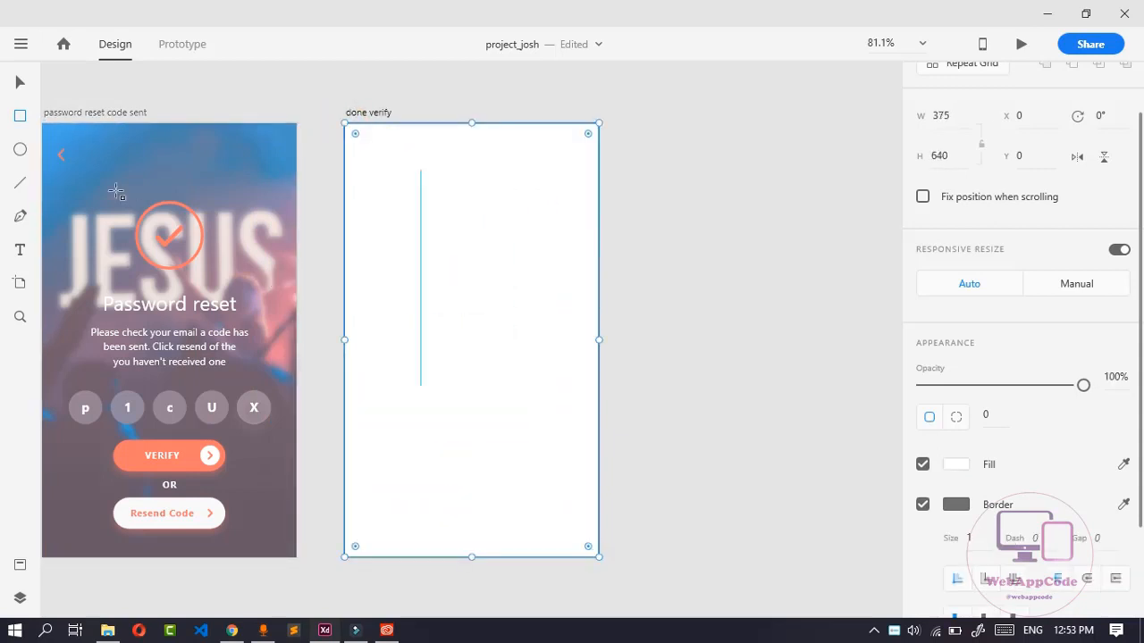
pyautogui.click(21, 598)
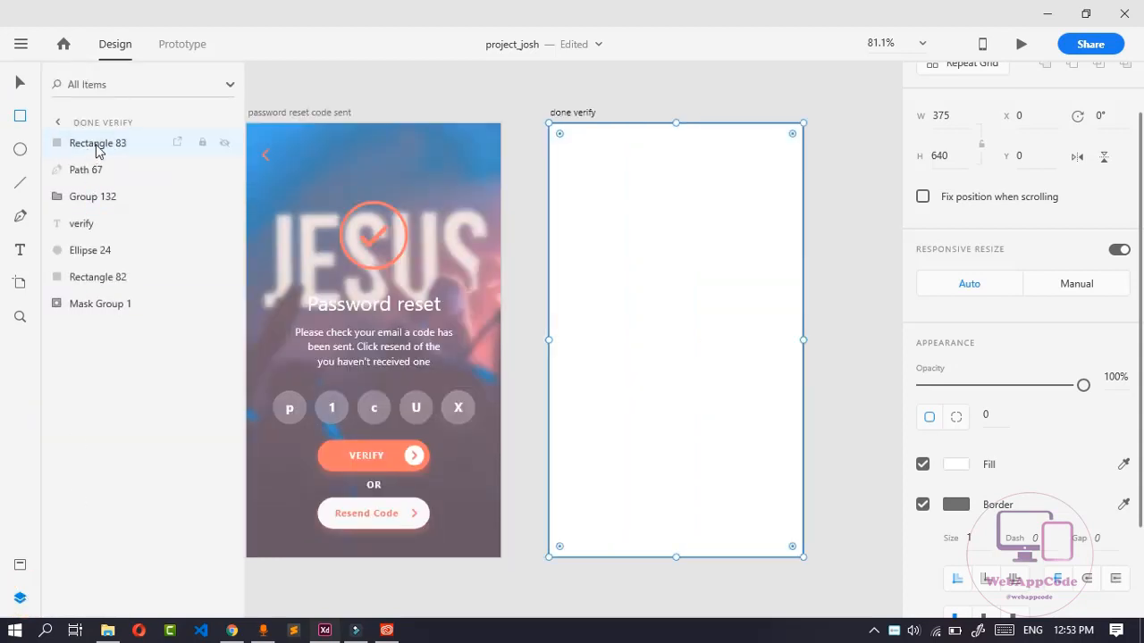
pyautogui.moveTo(97, 150); pyautogui.dragTo(108, 293)
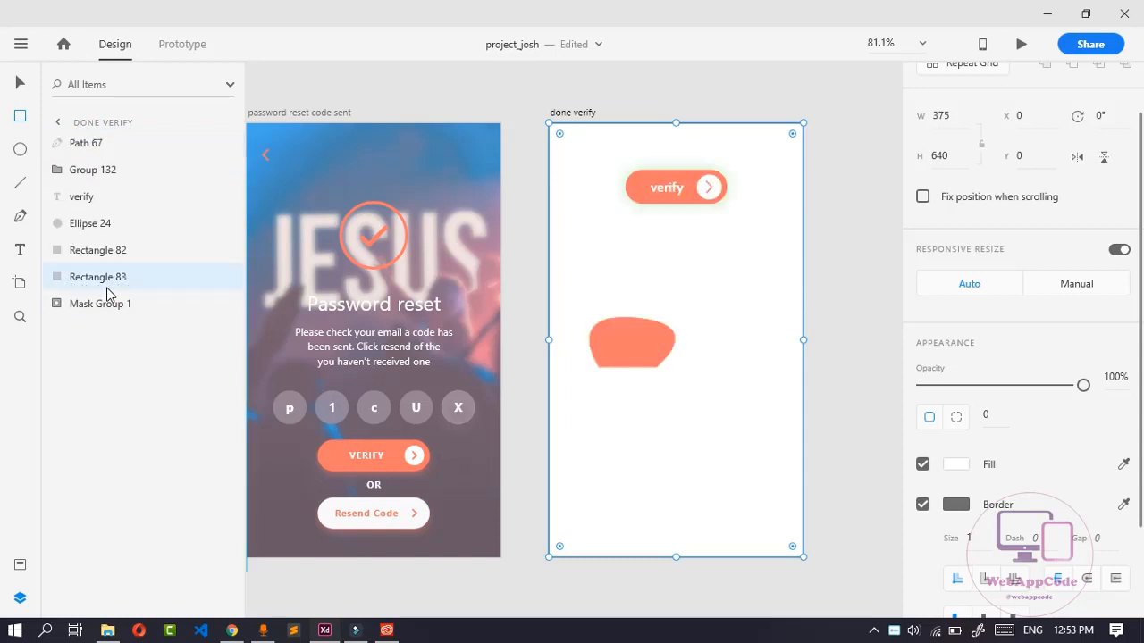
# Apply a background blur to the full-artboard rectangle with an amount of 10 and a brightness of 10
pyautogui.scroll(-3, 1052, 363)
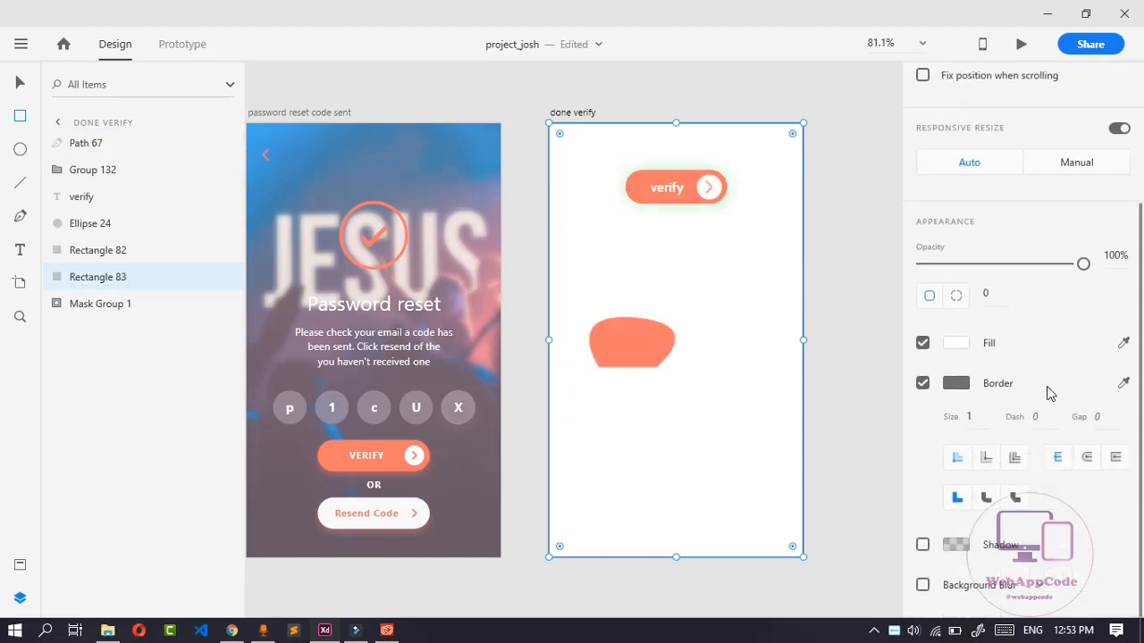
pyautogui.click(923, 584)
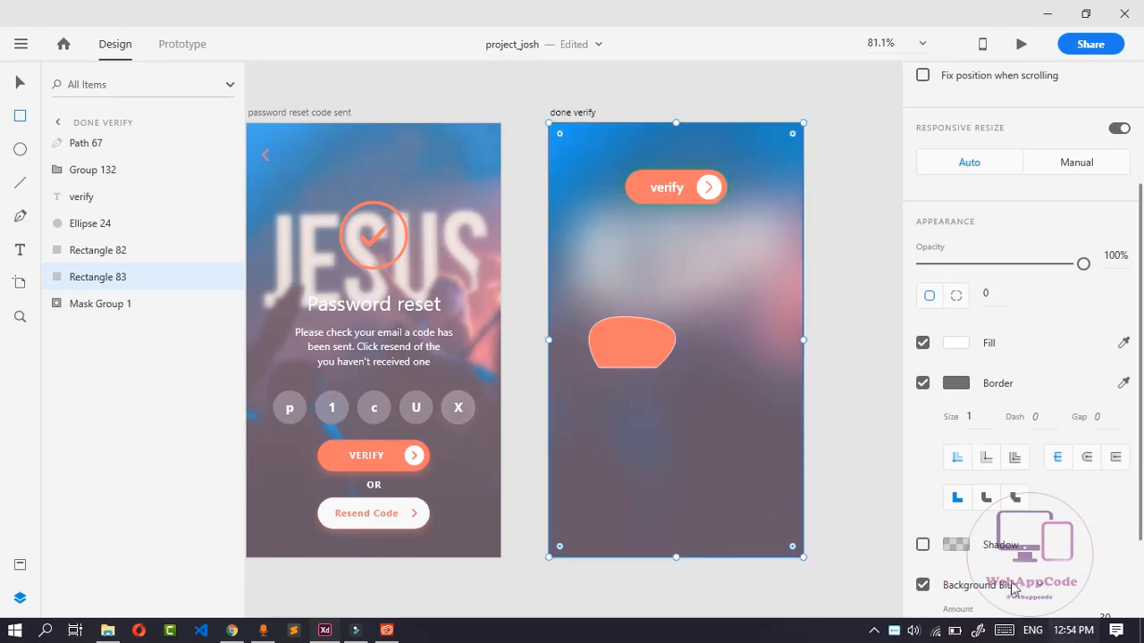
pyautogui.scroll(-3, 990, 549)
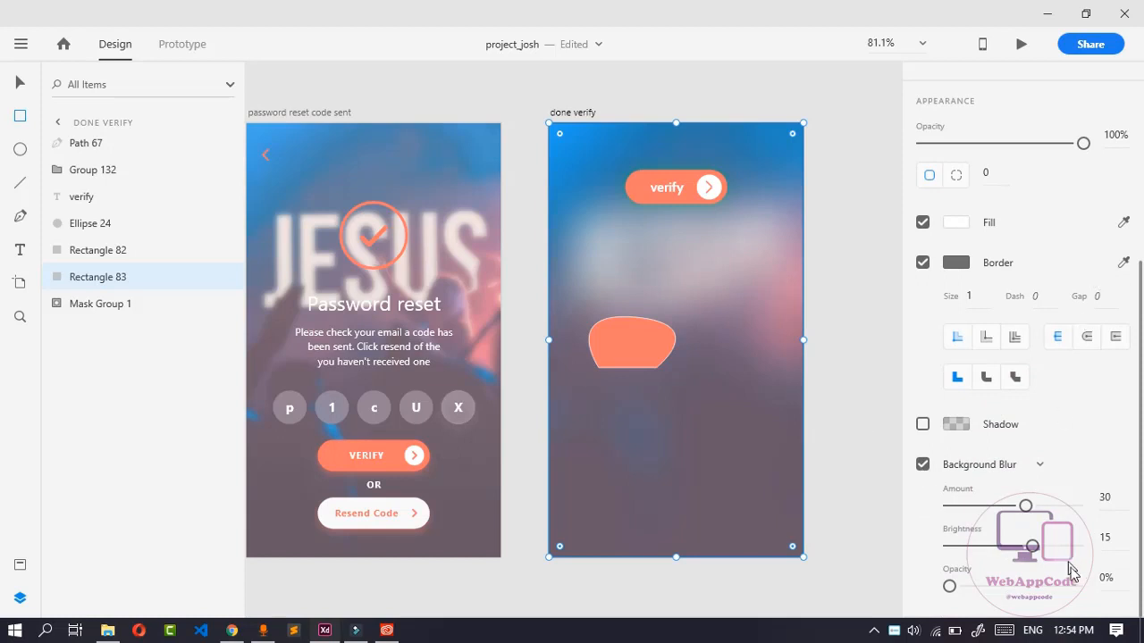
pyautogui.moveTo(950, 589)
pyautogui.mouseDown()
pyautogui.moveTo(983, 582)
pyautogui.moveTo(929, 588)
pyautogui.mouseUp()
pyautogui.scroll(5, 1051, 372)
pyautogui.moveTo(1085, 454)
pyautogui.mouseDown()
pyautogui.moveTo(1029, 456)
pyautogui.moveTo(1086, 456)
pyautogui.mouseUp()
pyautogui.scroll(-5, 1054, 503)
pyautogui.moveTo(1025, 507); pyautogui.dragTo(974, 505)
pyautogui.moveTo(1033, 545)
pyautogui.mouseDown()
pyautogui.moveTo(1016, 542)
pyautogui.moveTo(1039, 548)
pyautogui.moveTo(1025, 548)
pyautogui.mouseUp()
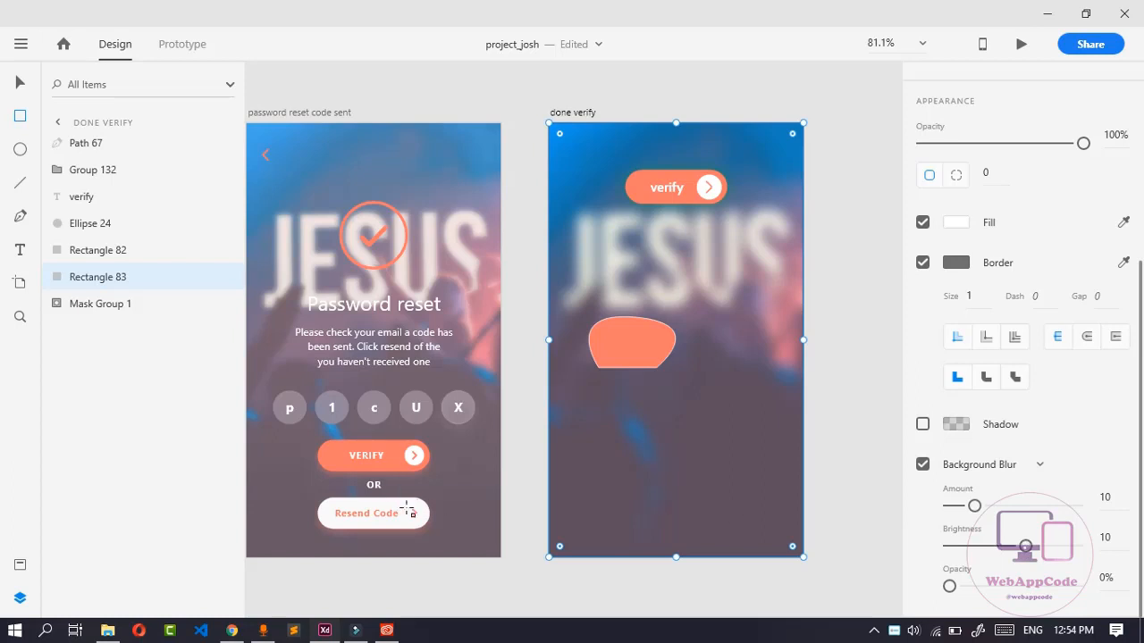
# Check the password reset overlay's background blur and match the done verify rectangle to it with amount 4 and brightness 23
pyautogui.click(22, 84)
pyautogui.click(445, 501)
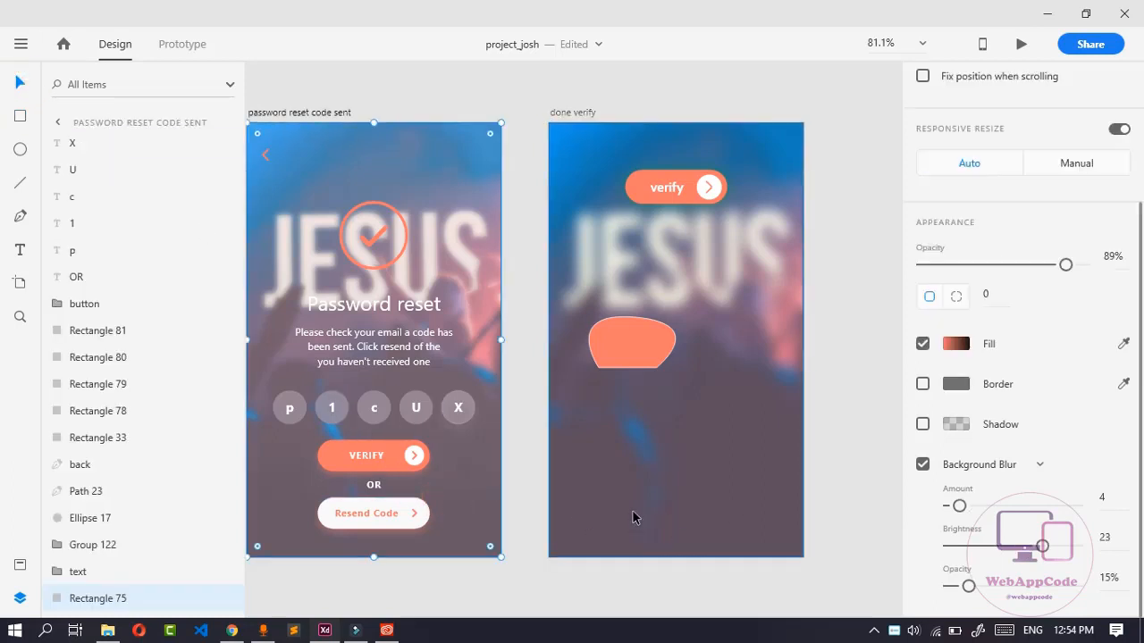
pyautogui.click(472, 502)
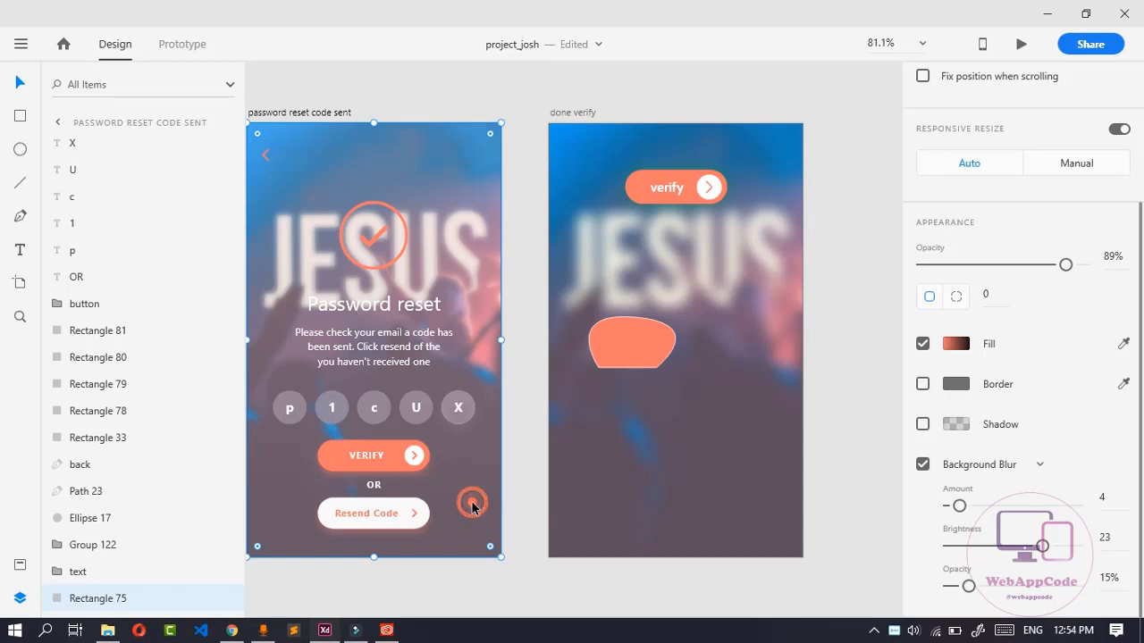
pyautogui.click(649, 462)
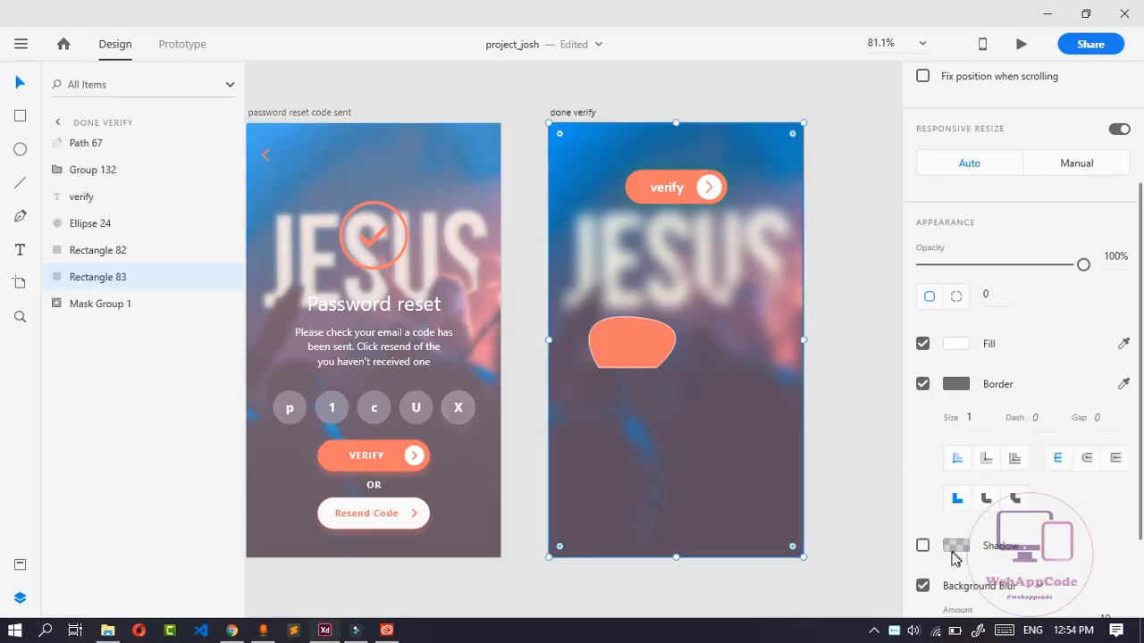
pyautogui.click(983, 587)
pyautogui.scroll(-3, 983, 557)
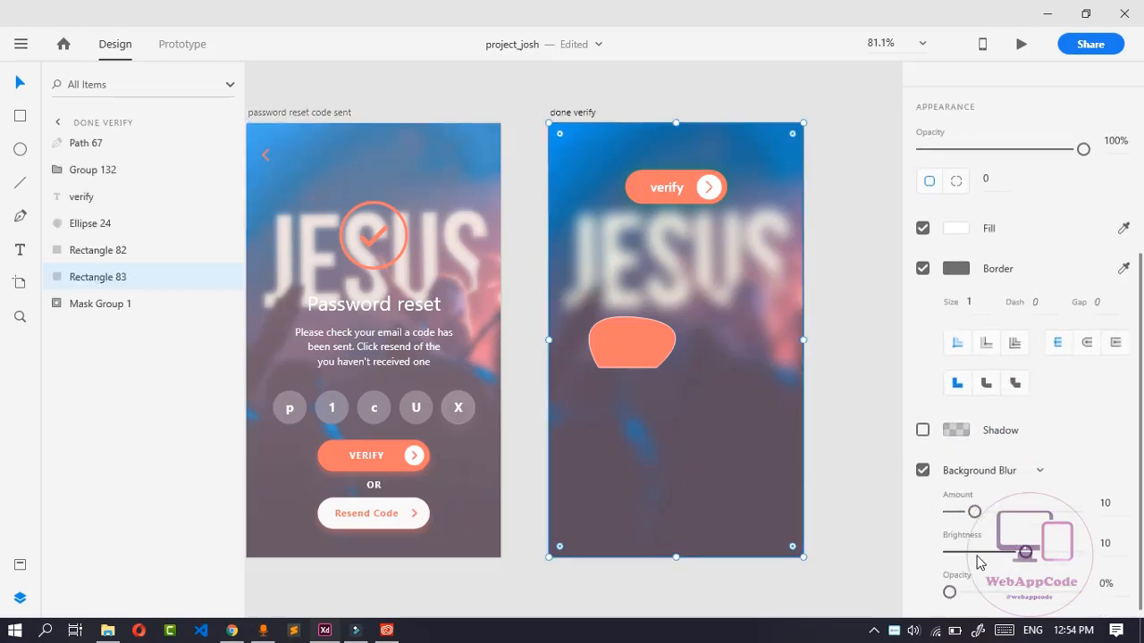
pyautogui.moveTo(974, 507); pyautogui.dragTo(959, 506)
pyautogui.moveTo(1026, 550)
pyautogui.mouseDown()
pyautogui.moveTo(1047, 549)
pyautogui.moveTo(1039, 537)
pyautogui.mouseUp()
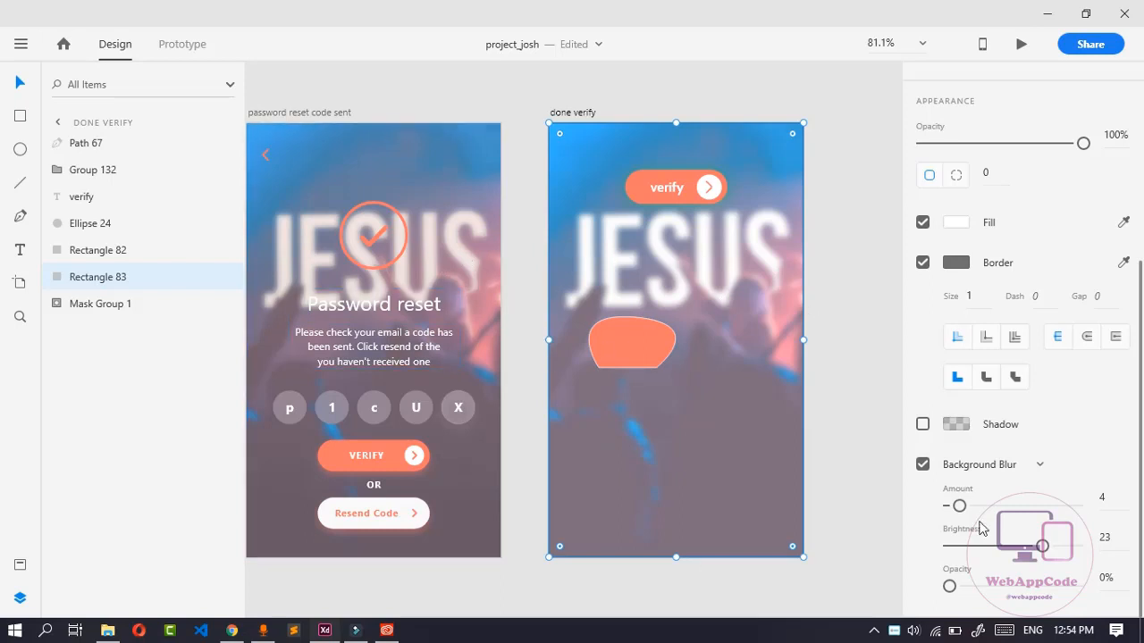
pyautogui.scroll(3, 1003, 486)
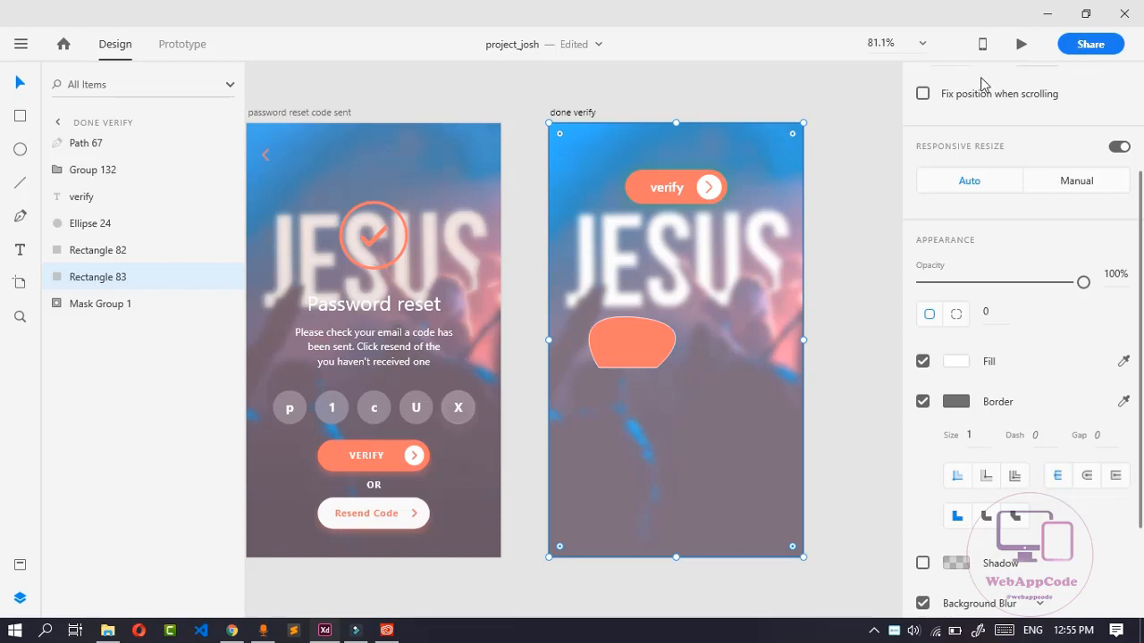
pyautogui.scroll(2, 986, 115)
pyautogui.scroll(-2, 989, 125)
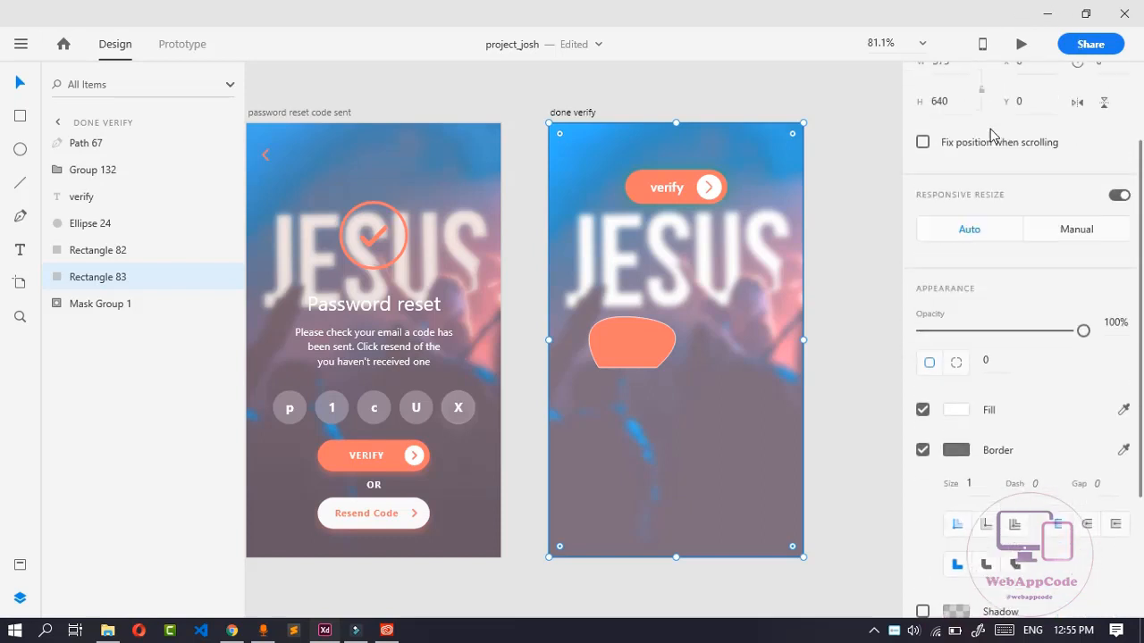
pyautogui.scroll(3, 992, 134)
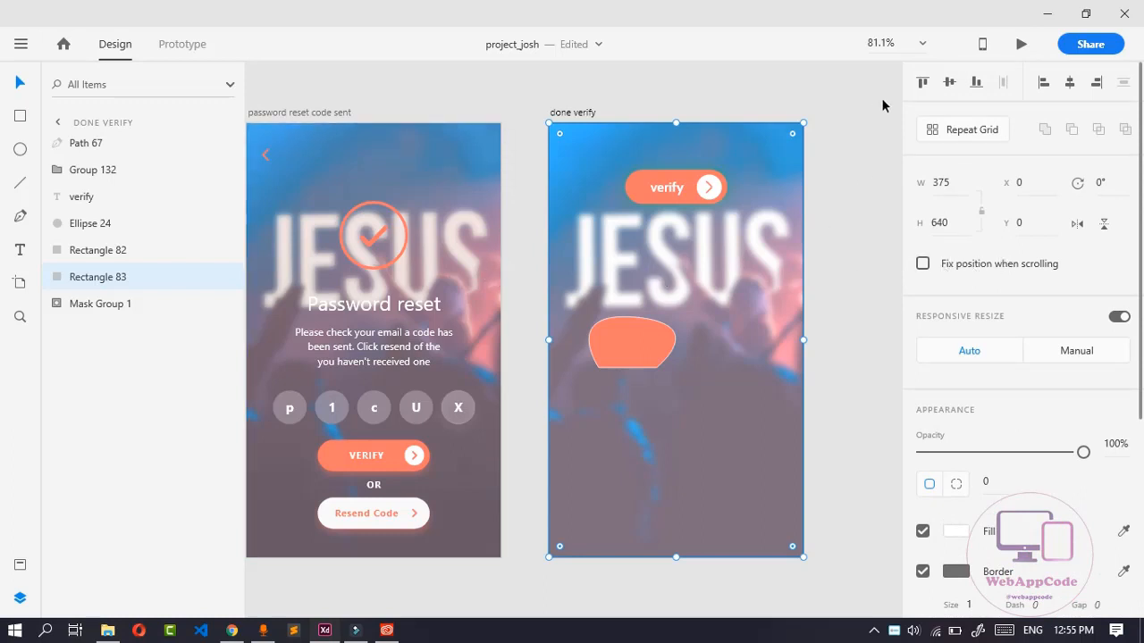
pyautogui.click(921, 45)
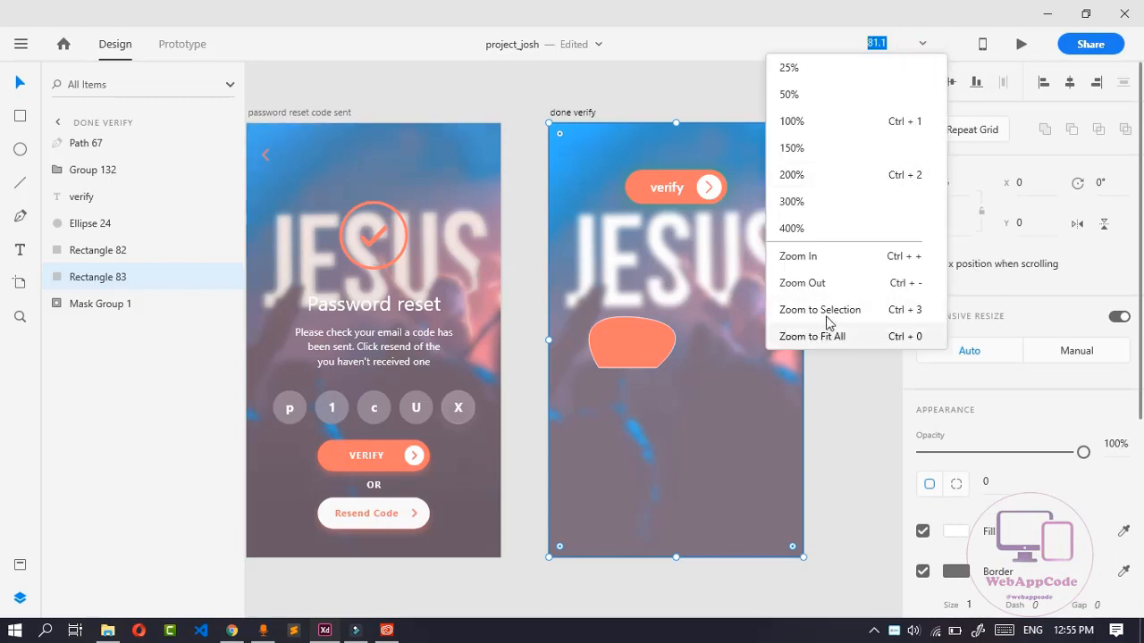
pyautogui.click(692, 61)
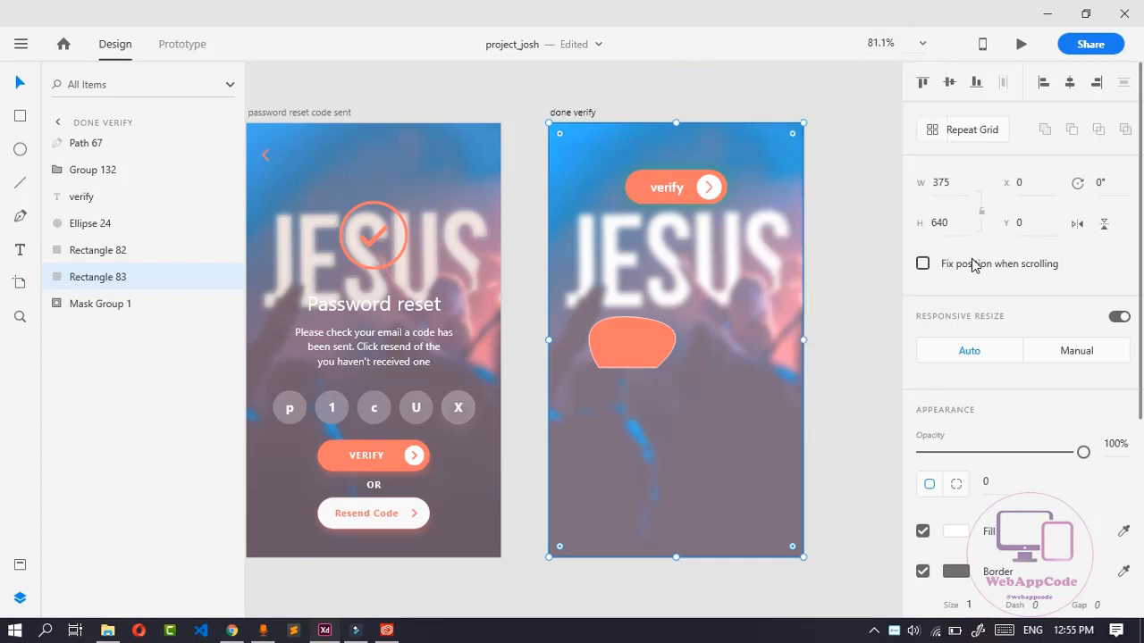
# Preview the Messaging friends and group artboard and examine how its message list, header and navigation bar behave when scrolling
pyautogui.hotkey('ctrl', '0')
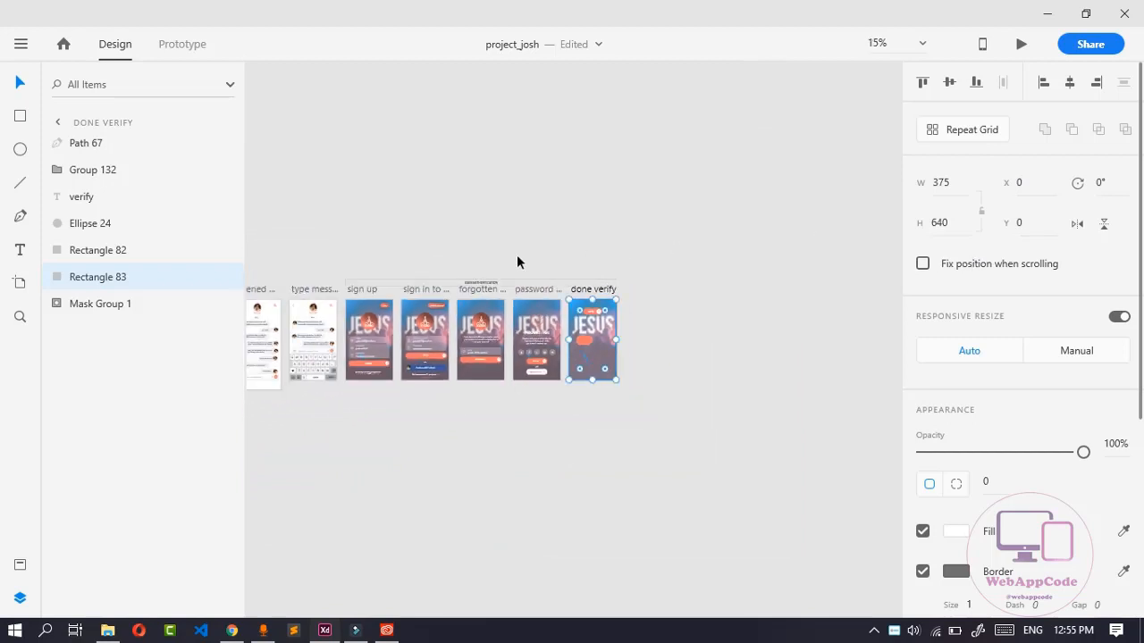
pyautogui.hotkey('ctrl', '-')
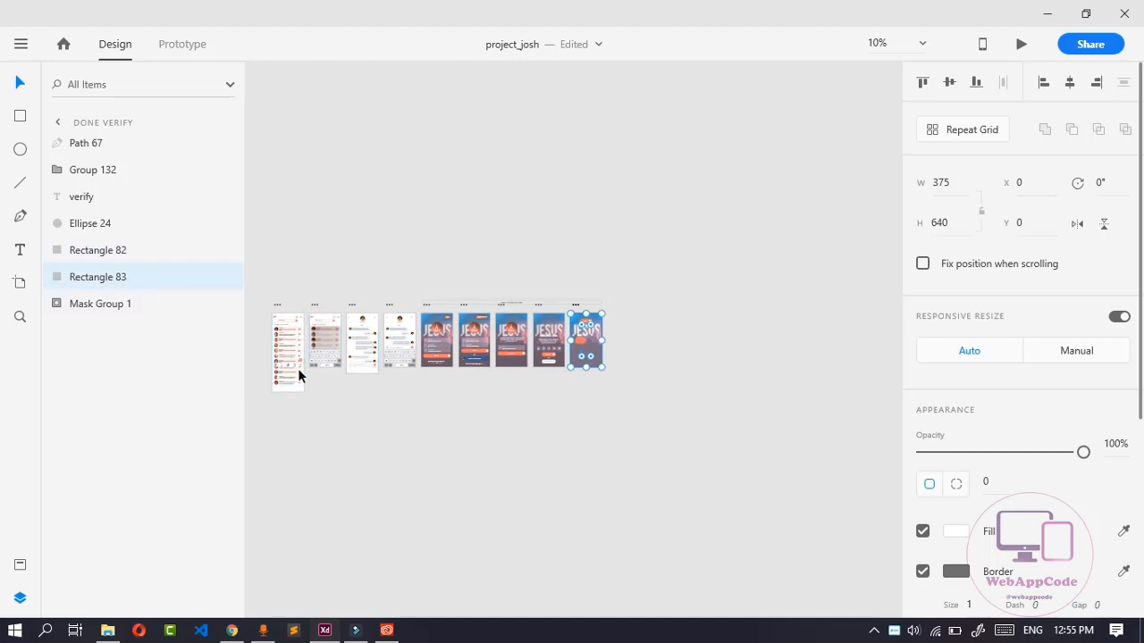
pyautogui.click(295, 397)
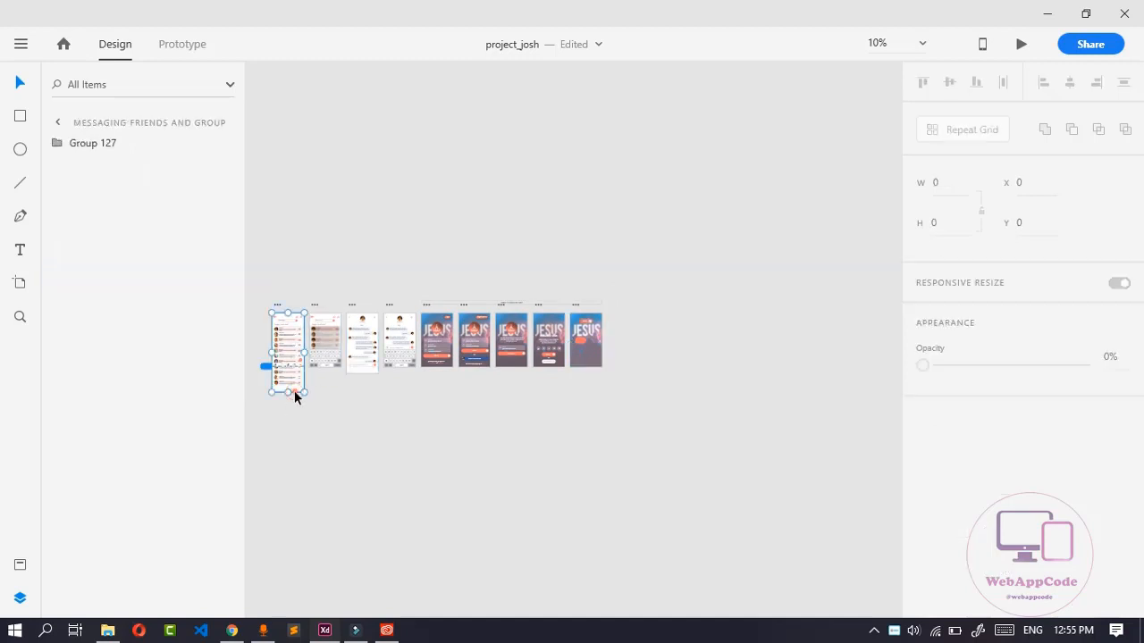
pyautogui.click(921, 42)
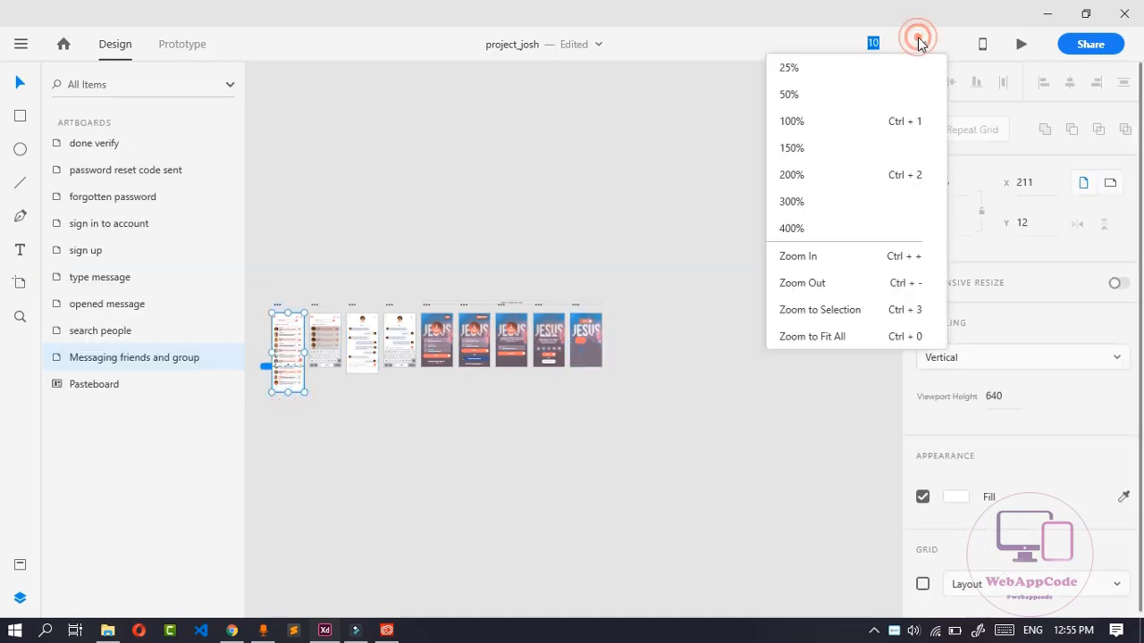
pyautogui.click(856, 312)
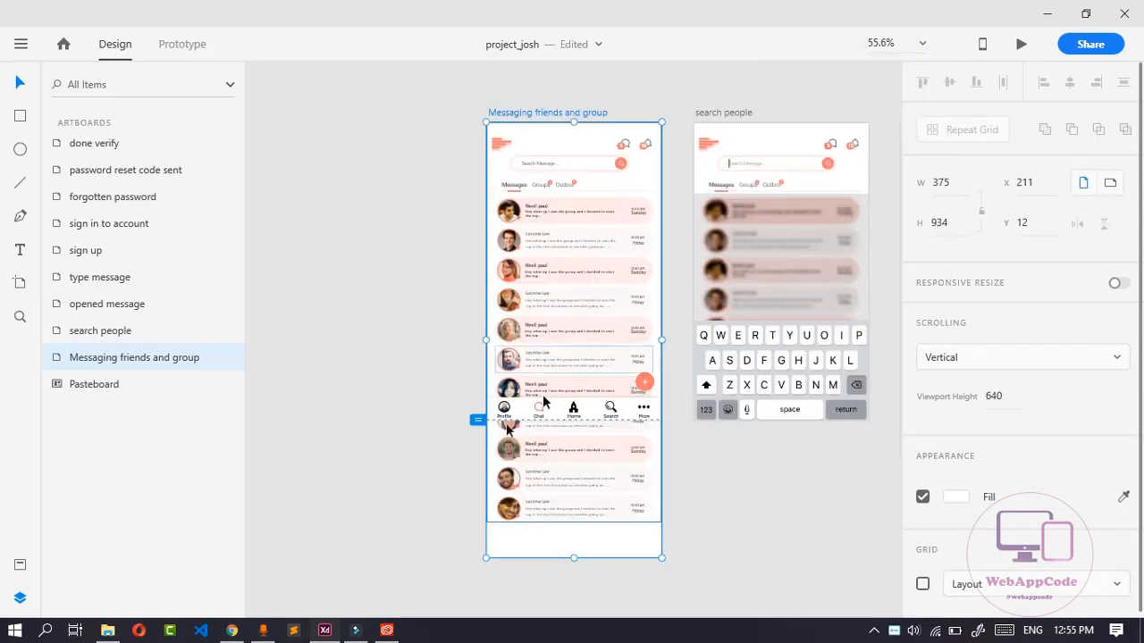
pyautogui.hotkey('ctrl', '=')
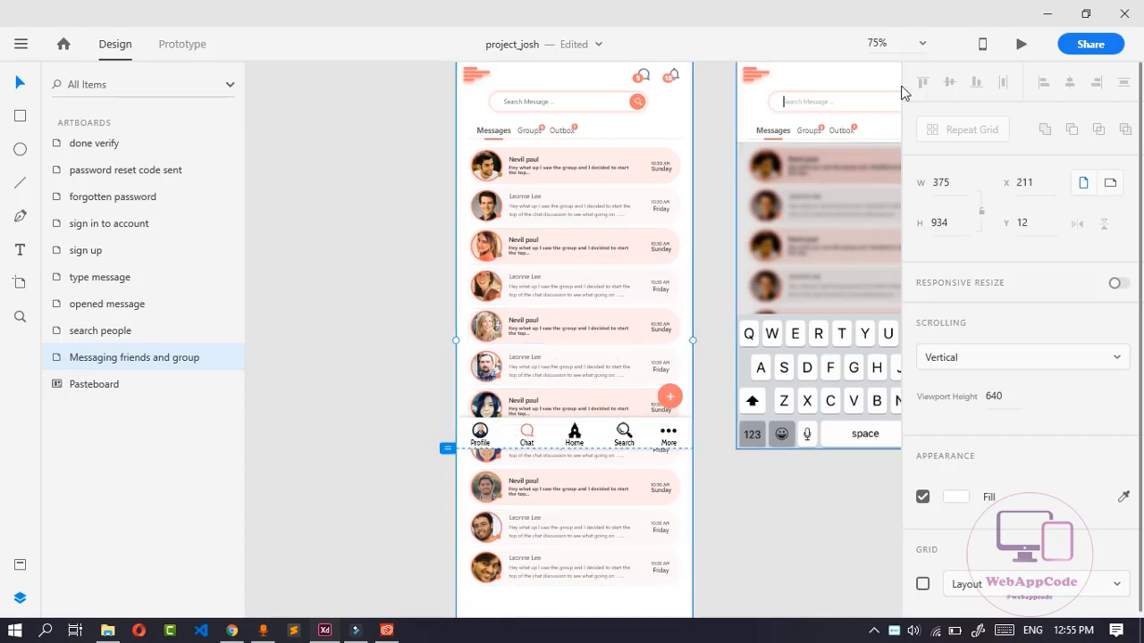
pyautogui.click(1024, 46)
pyautogui.scroll(-1, 607, 197)
pyautogui.scroll(-3, 607, 196)
pyautogui.scroll(5, 607, 197)
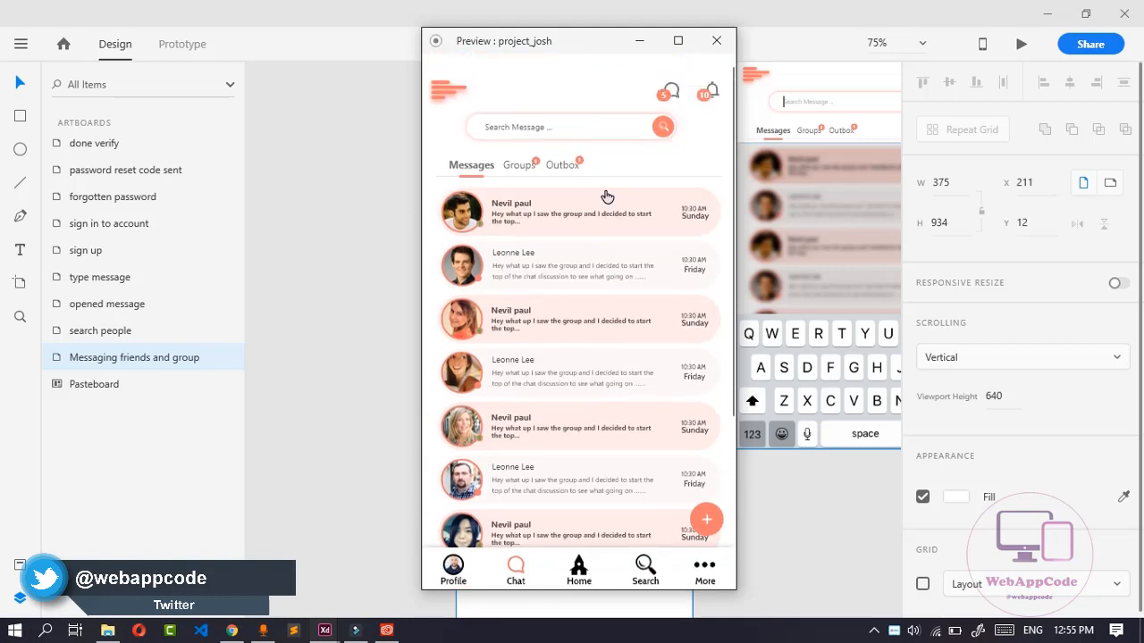
pyautogui.click(789, 528)
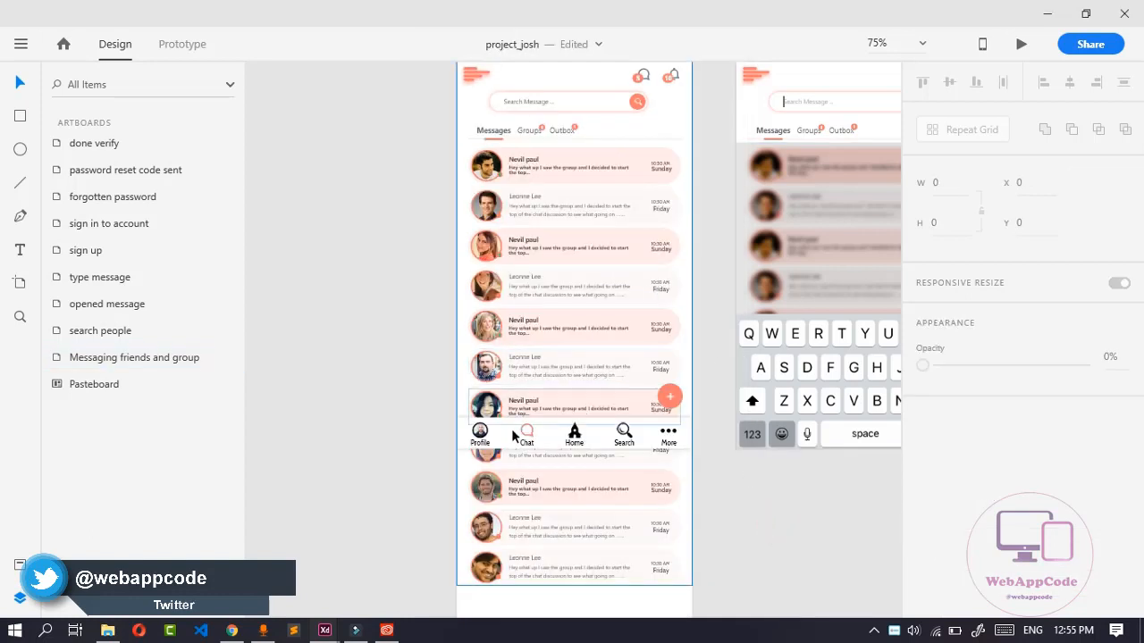
# Ungroup the group holding all content of the Messaging friends and group artboard
pyautogui.click(480, 433)
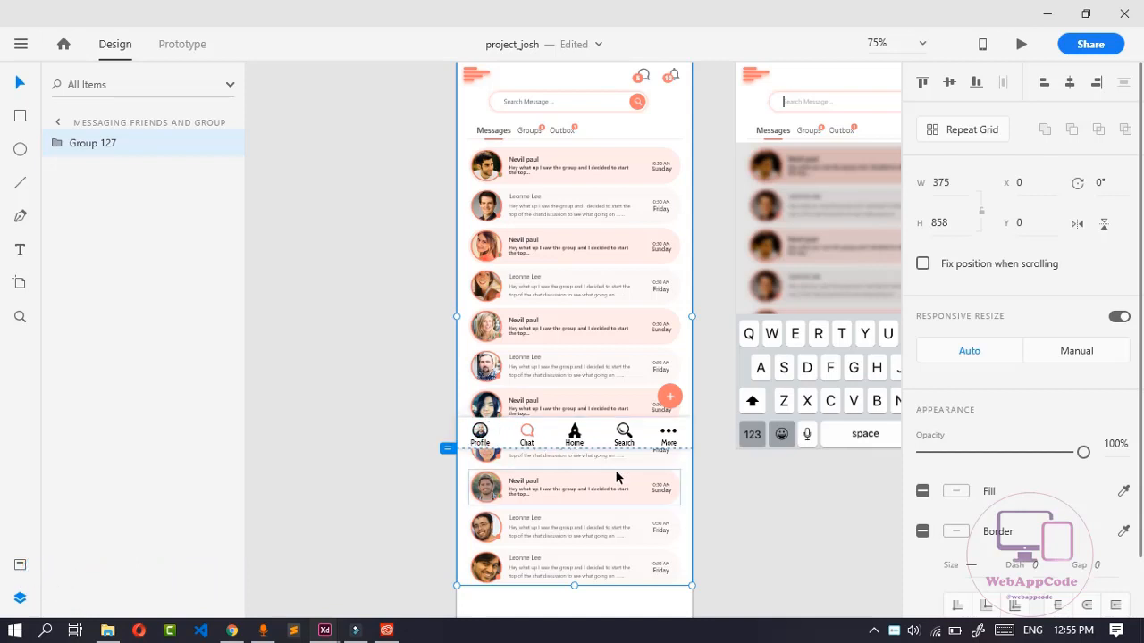
pyautogui.hotkey('ctrl', 'shift', 'g')
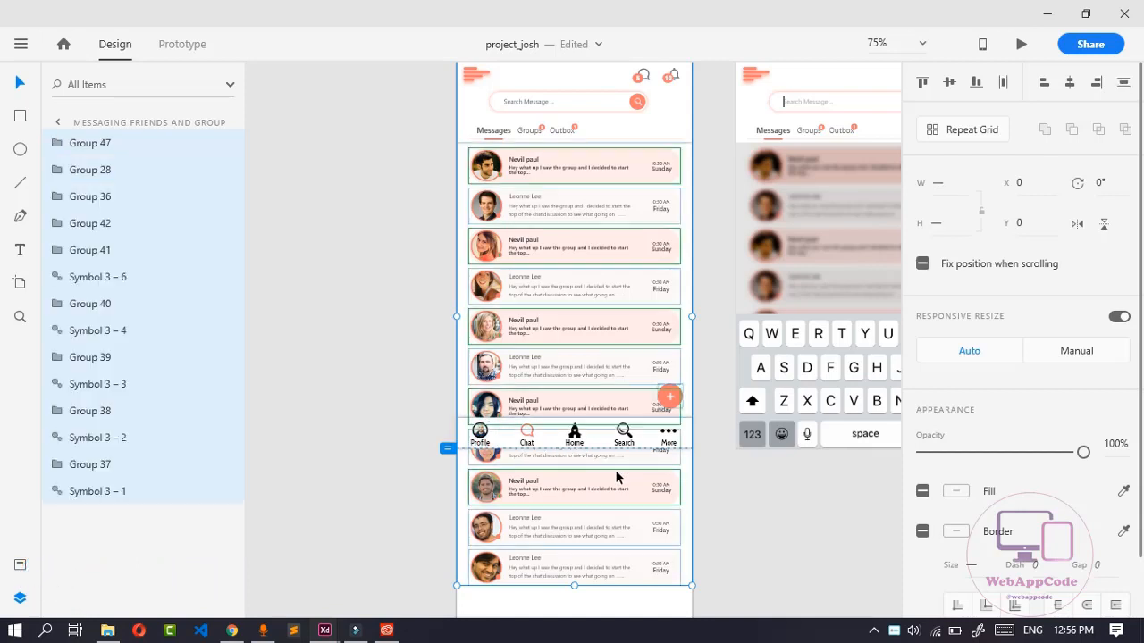
pyautogui.click(366, 468)
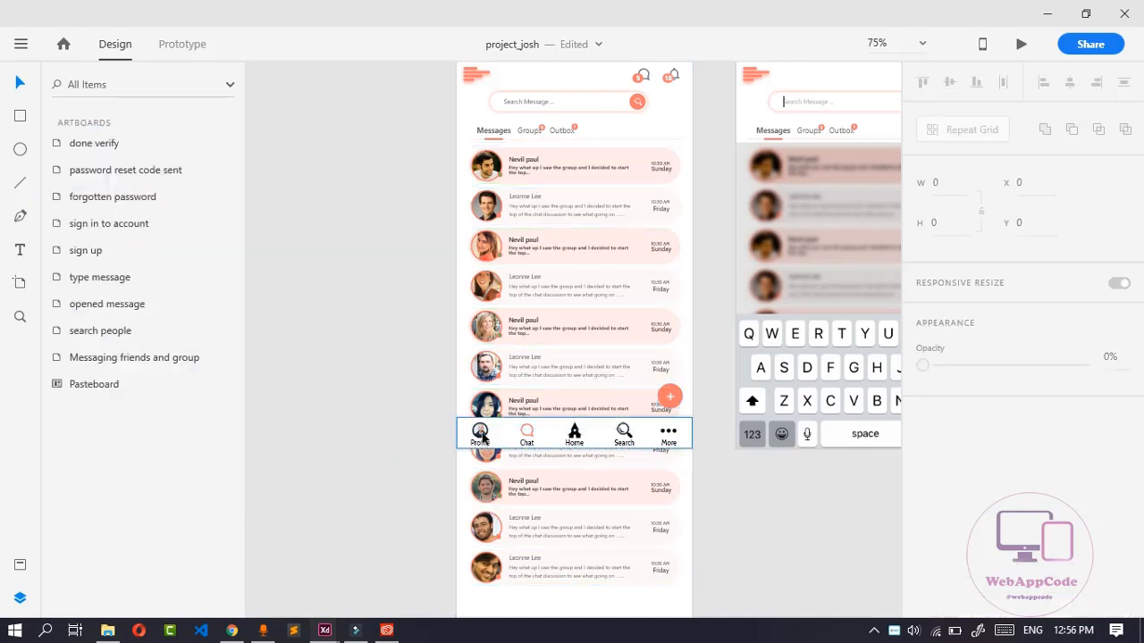
# Check the fixed-position setting of the bottom navigation bar and the header, and test both in a scrolling preview
pyautogui.click(491, 433)
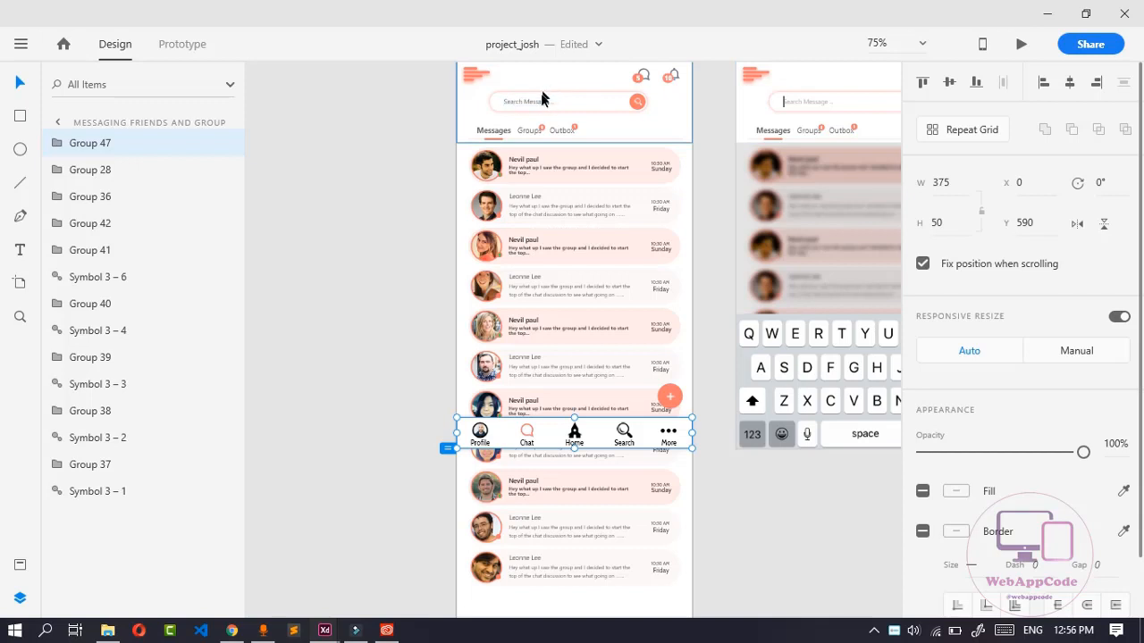
pyautogui.click(481, 97)
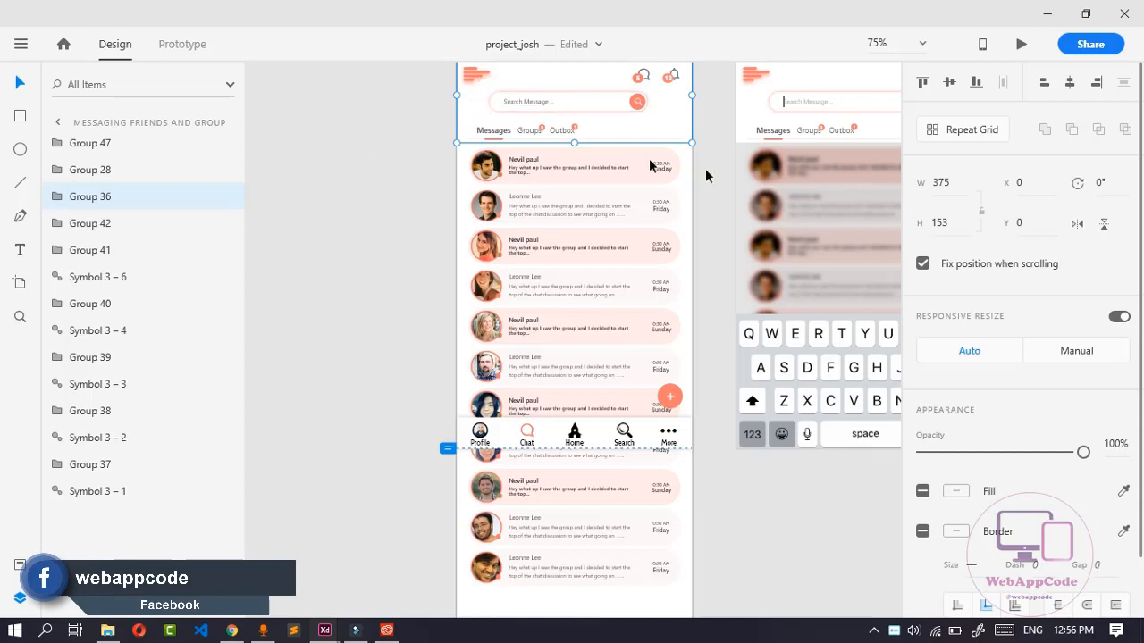
pyautogui.click(1021, 44)
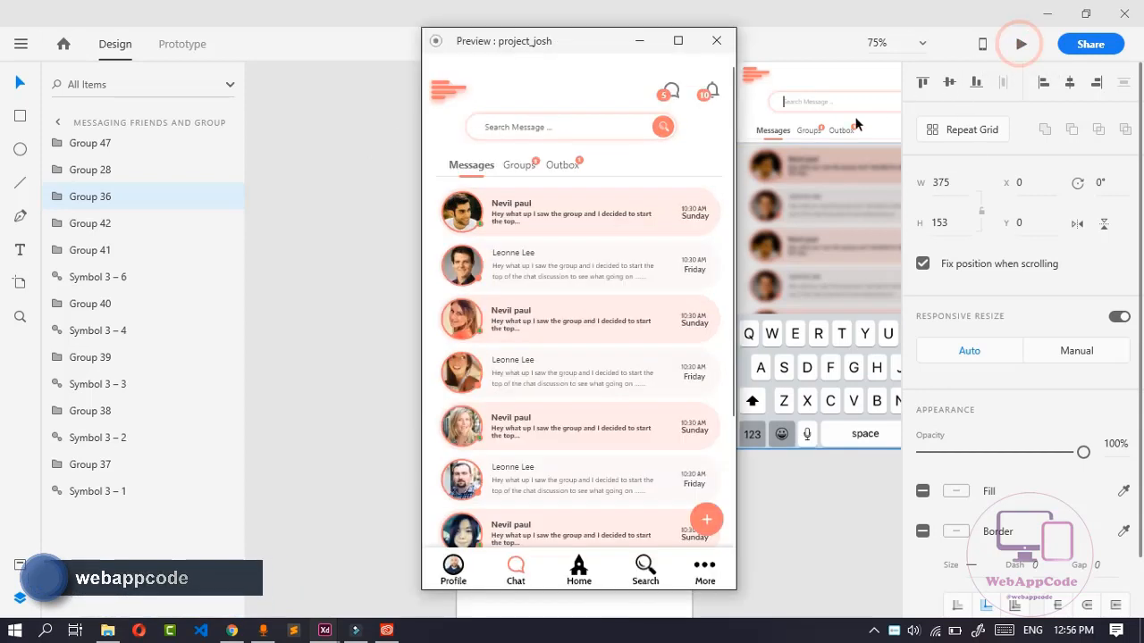
pyautogui.scroll(-2, 575, 298)
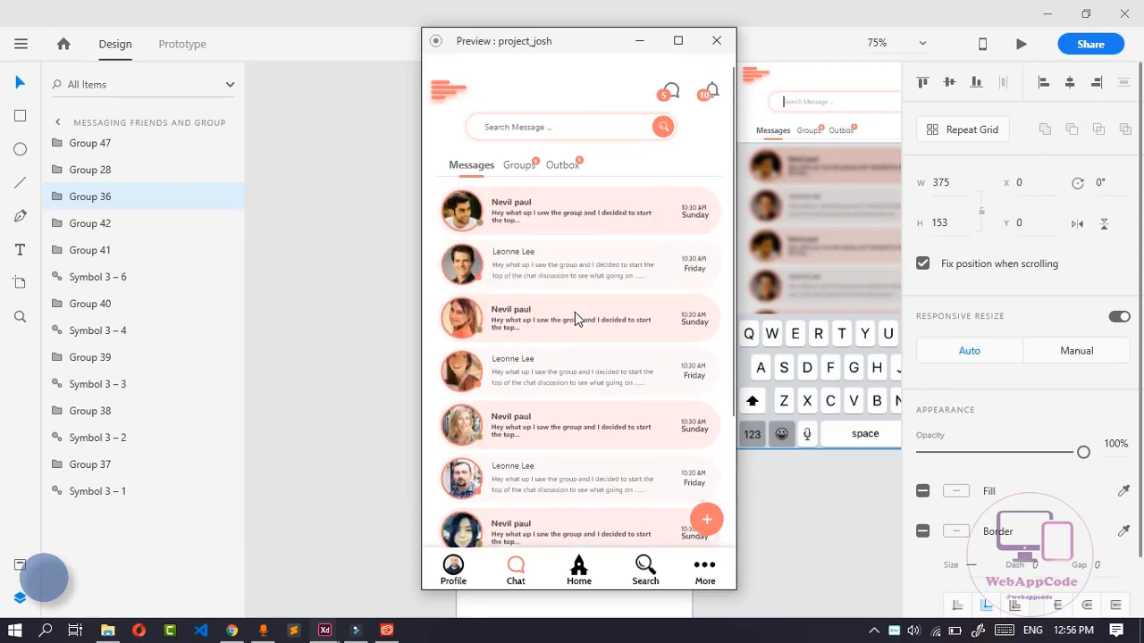
pyautogui.scroll(-3, 576, 420)
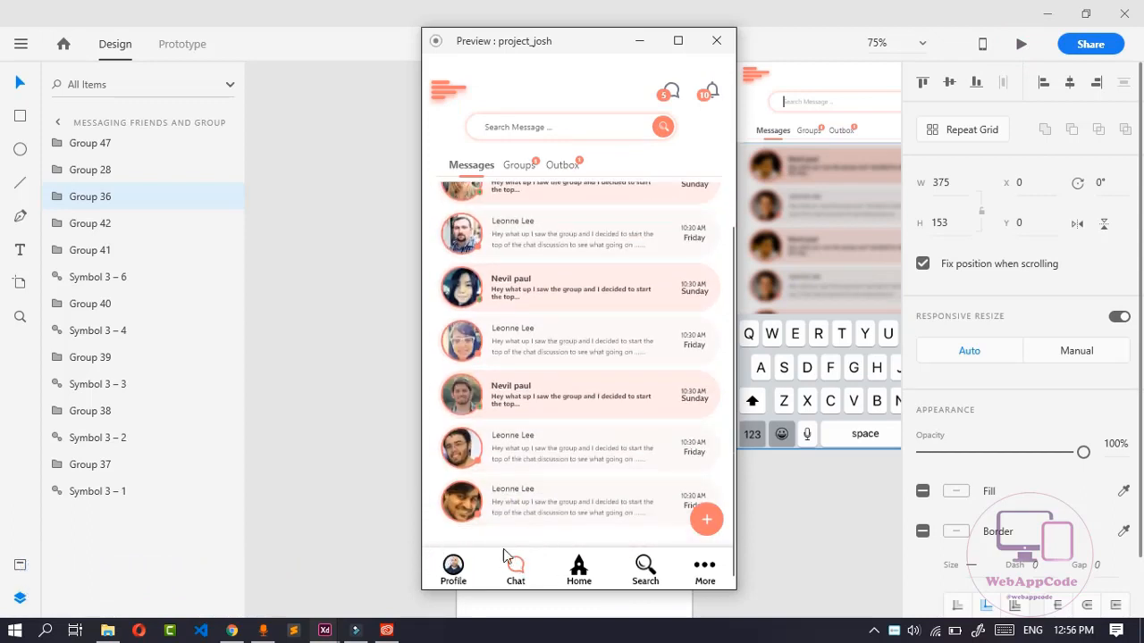
pyautogui.scroll(5, 515, 396)
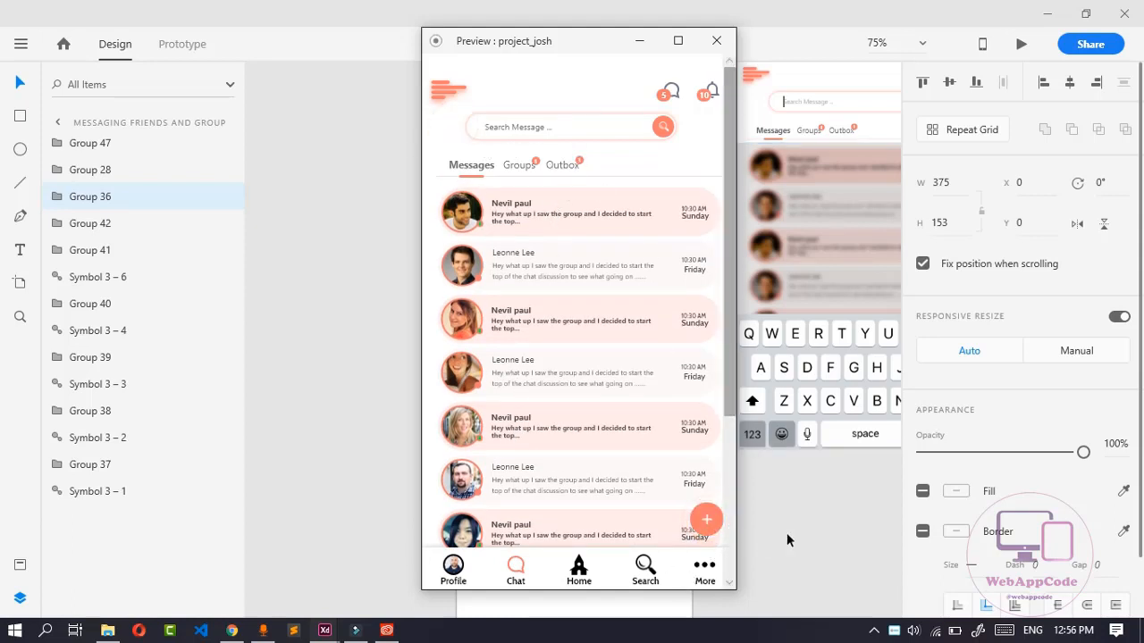
pyautogui.click(639, 41)
# Compare the fixed-position settings of the navigation bar, header and round plus button, and test all three in a scrolling preview
pyautogui.click(514, 429)
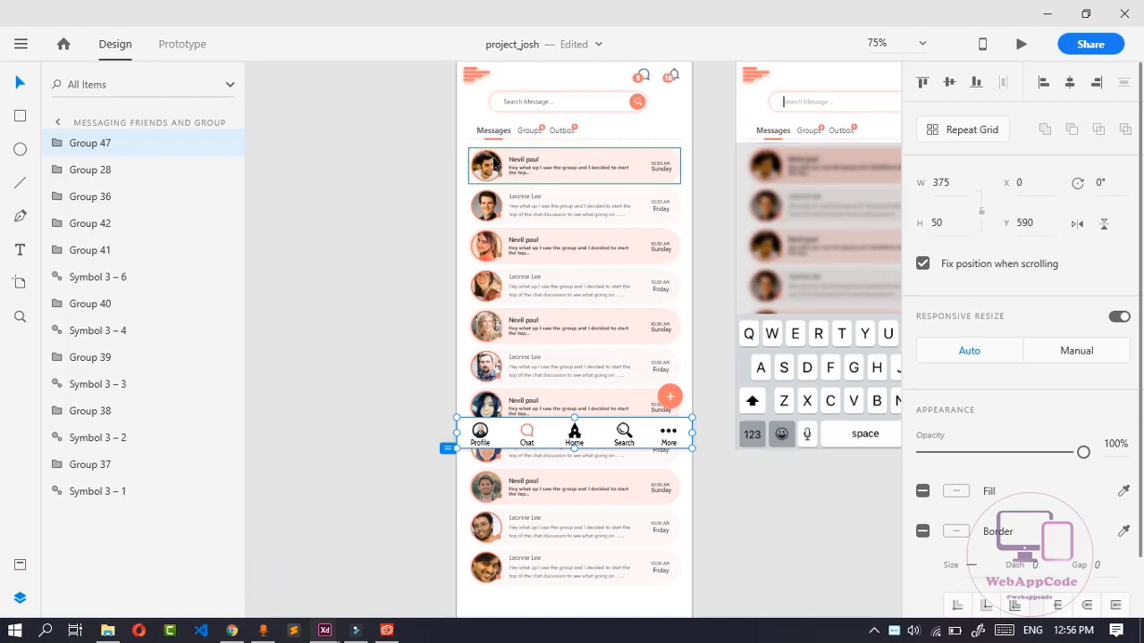
pyautogui.click(477, 120)
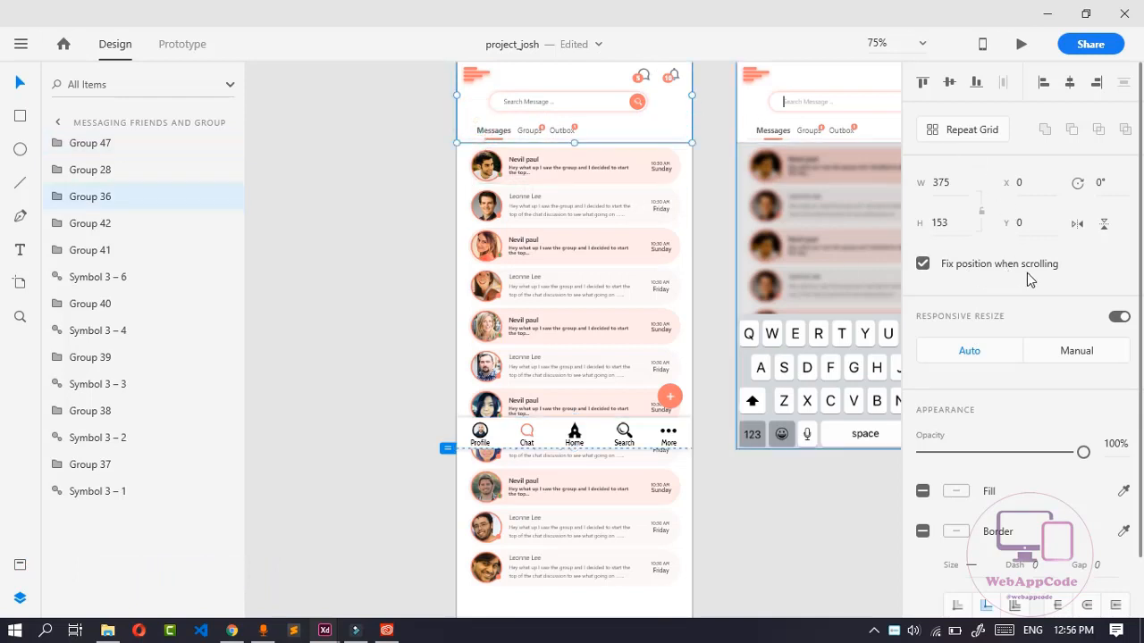
pyautogui.click(673, 404)
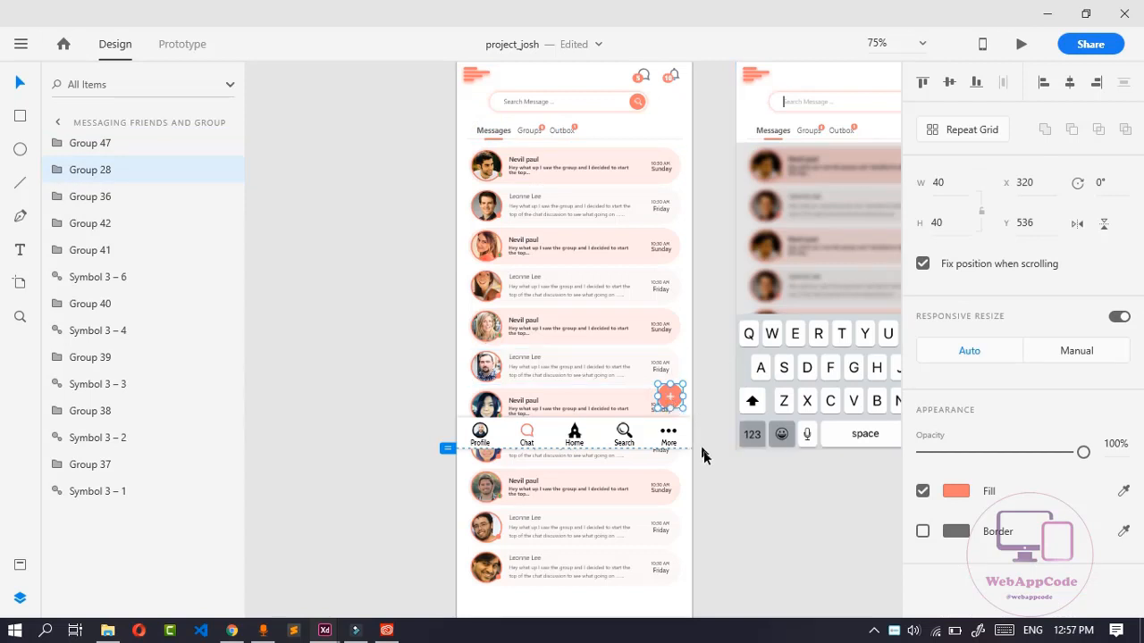
pyautogui.click(1020, 44)
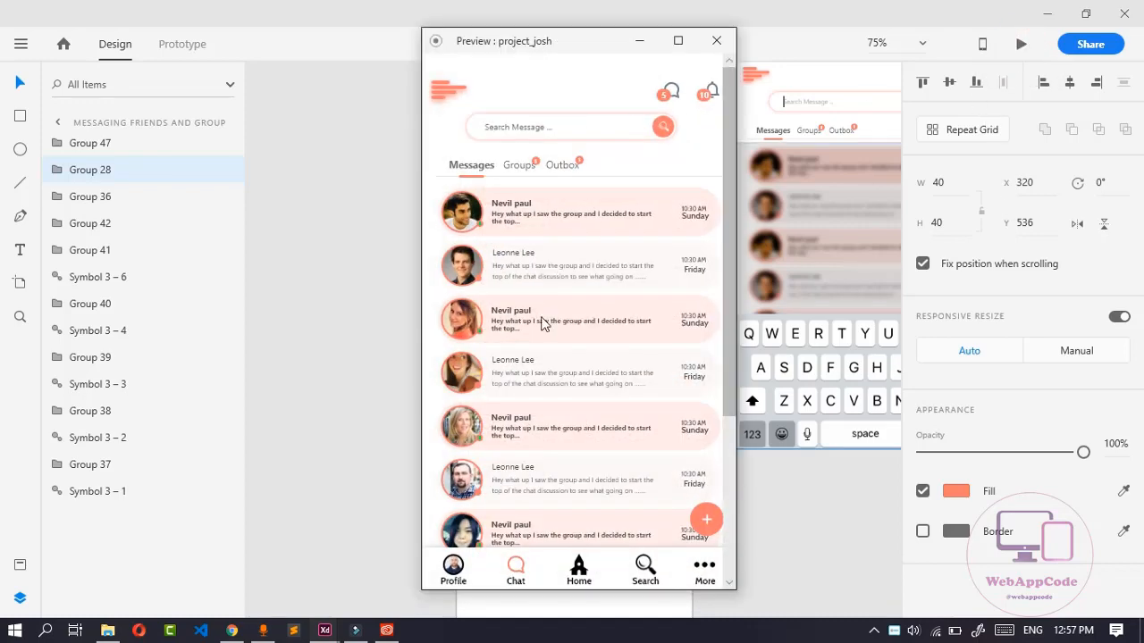
pyautogui.scroll(-5, 561, 304)
pyautogui.scroll(5, 557, 311)
pyautogui.scroll(-5, 555, 311)
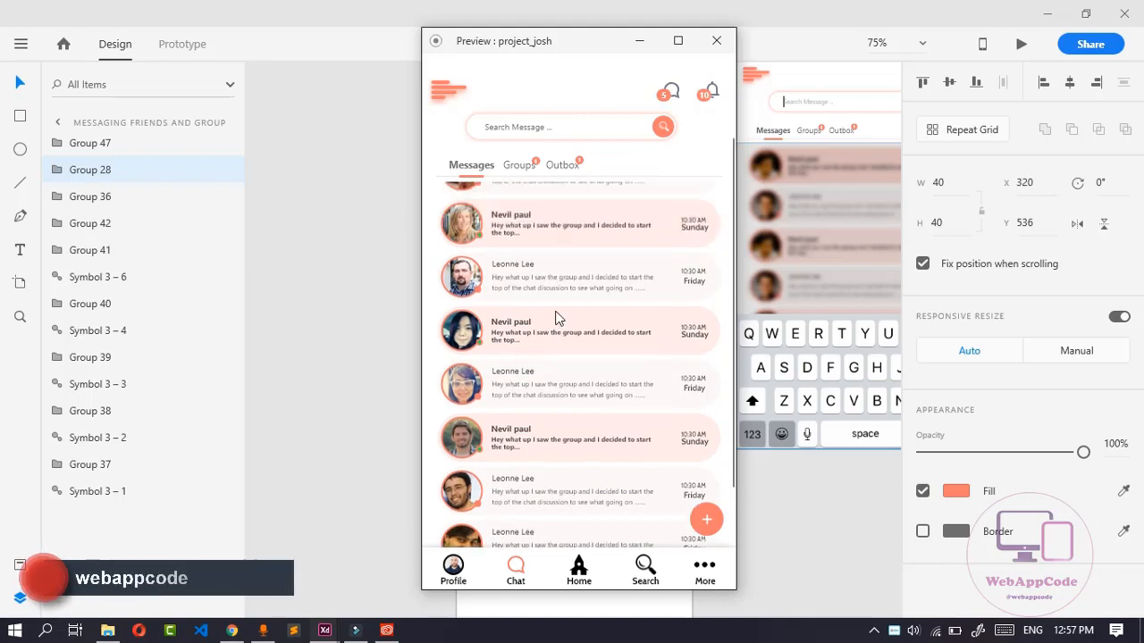
pyautogui.scroll(5, 556, 316)
pyautogui.scroll(-5, 556, 318)
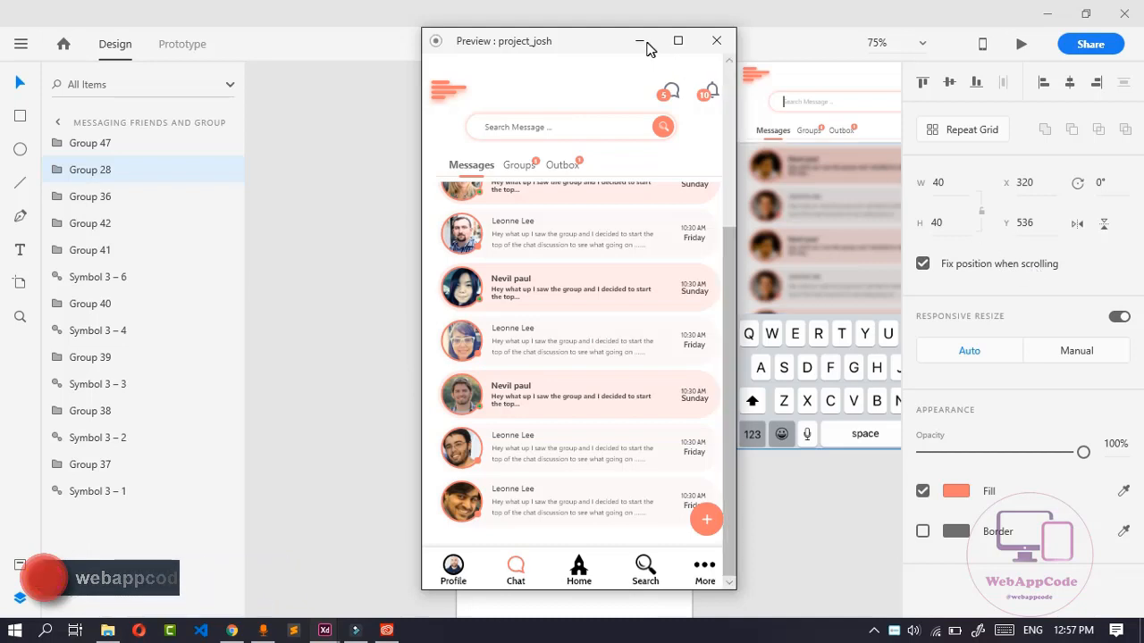
pyautogui.click(713, 45)
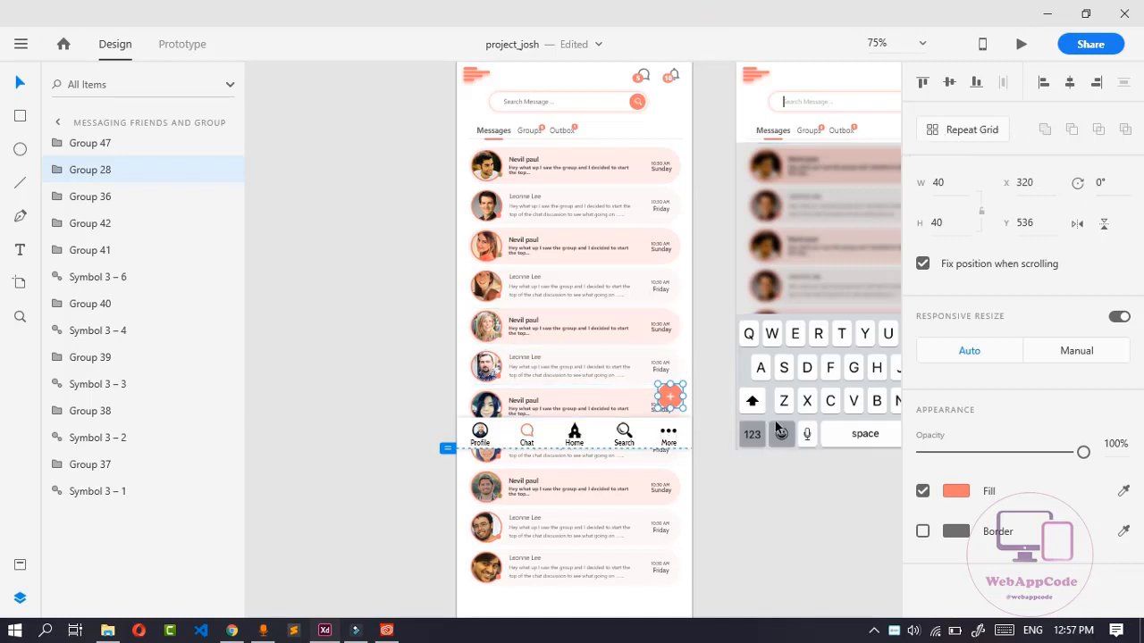
# Undo the last two changes made in the project
pyautogui.hotkey('ctrl', '-')
pyautogui.hotkey('ctrl', '-')
pyautogui.hotkey('ctrl', '-')
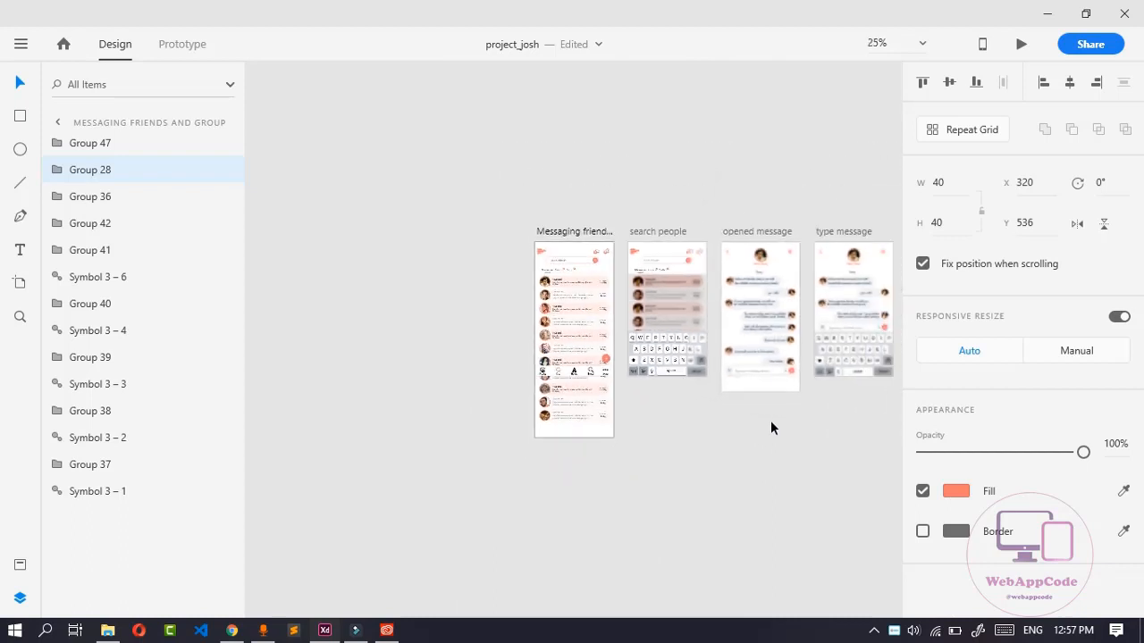
pyautogui.hotkey('ctrl', '-')
pyautogui.hotkey('ctrl', '-')
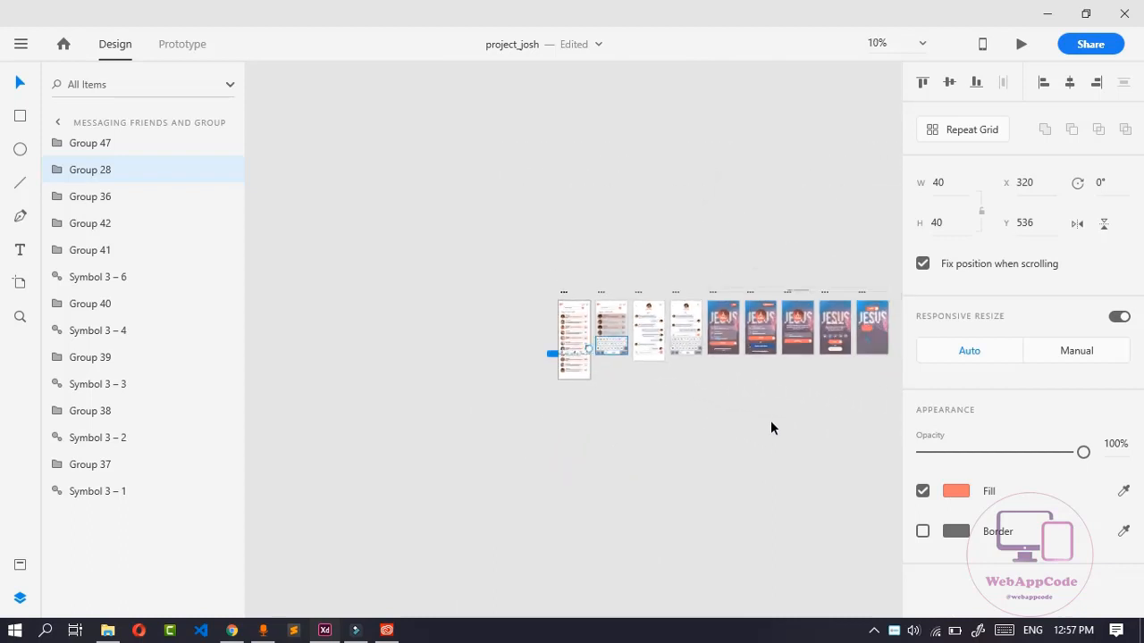
pyautogui.hotkey('ctrl', '-')
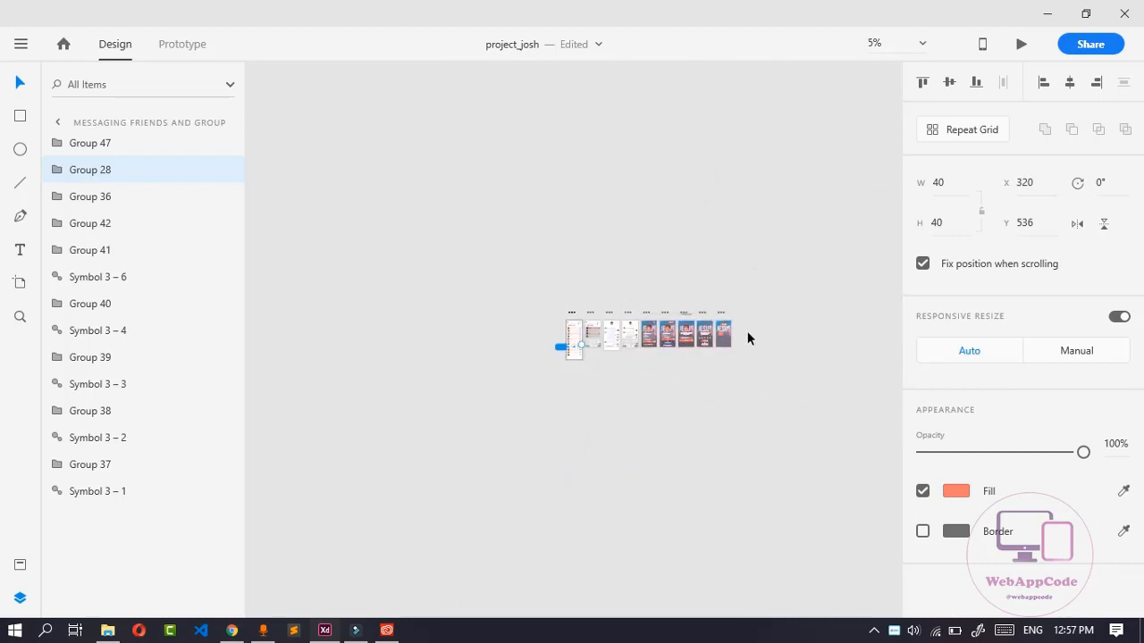
pyautogui.click(748, 337)
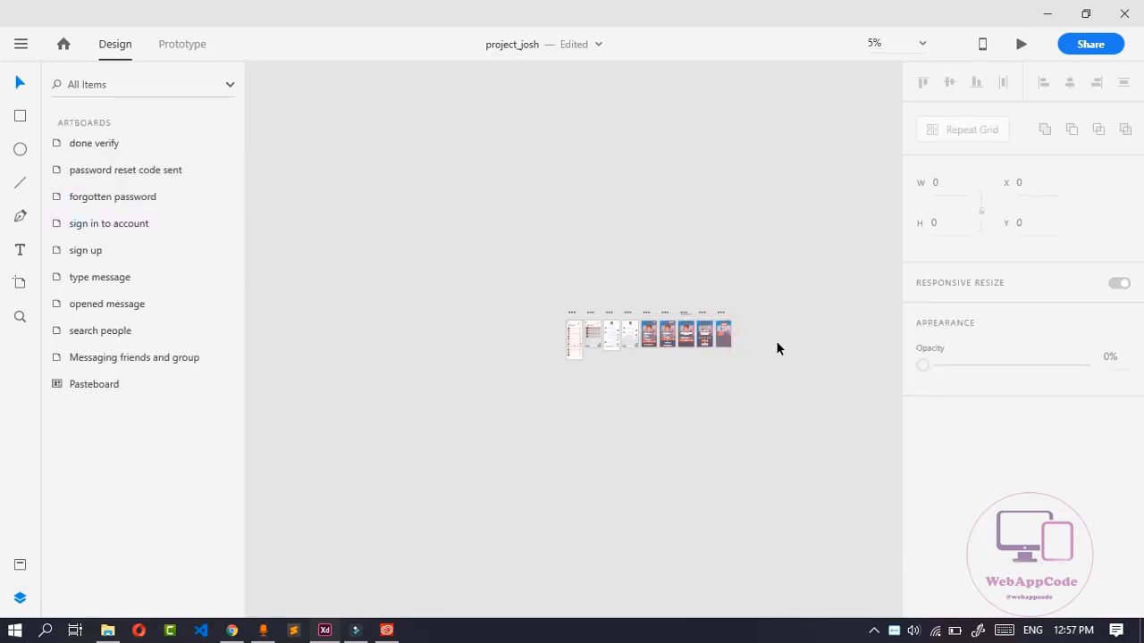
pyautogui.click(772, 340)
pyautogui.hotkey('ctrl', 'z')
pyautogui.hotkey('ctrl', 'z')
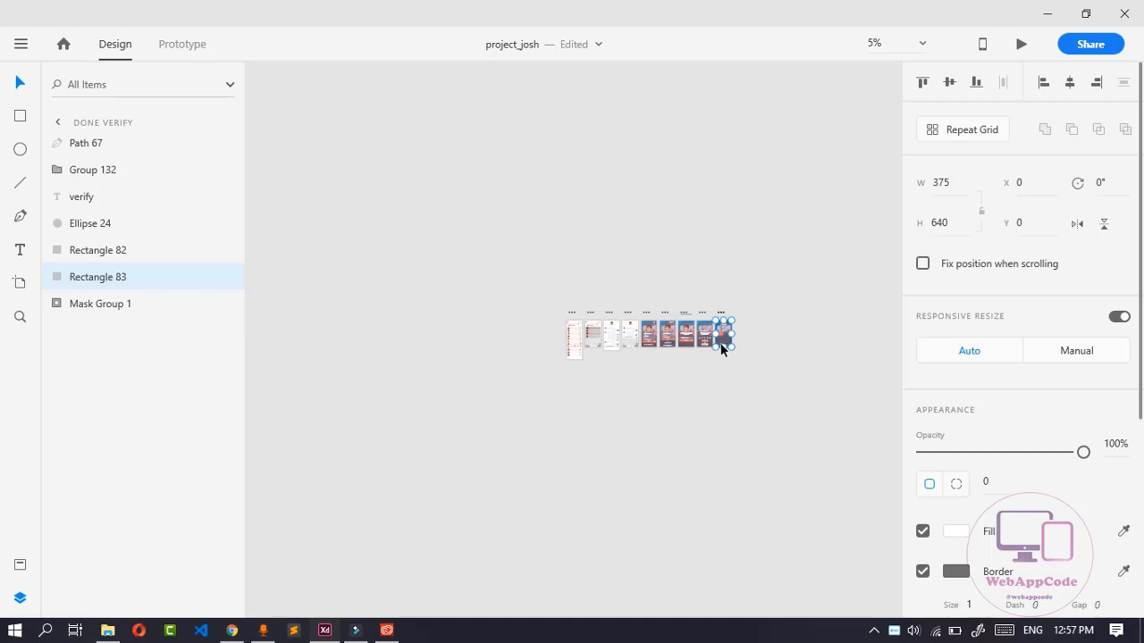
# Convert the verify button's background rectangle on the done verify artboard into a repeat grid of 210 × 103
pyautogui.click(921, 42)
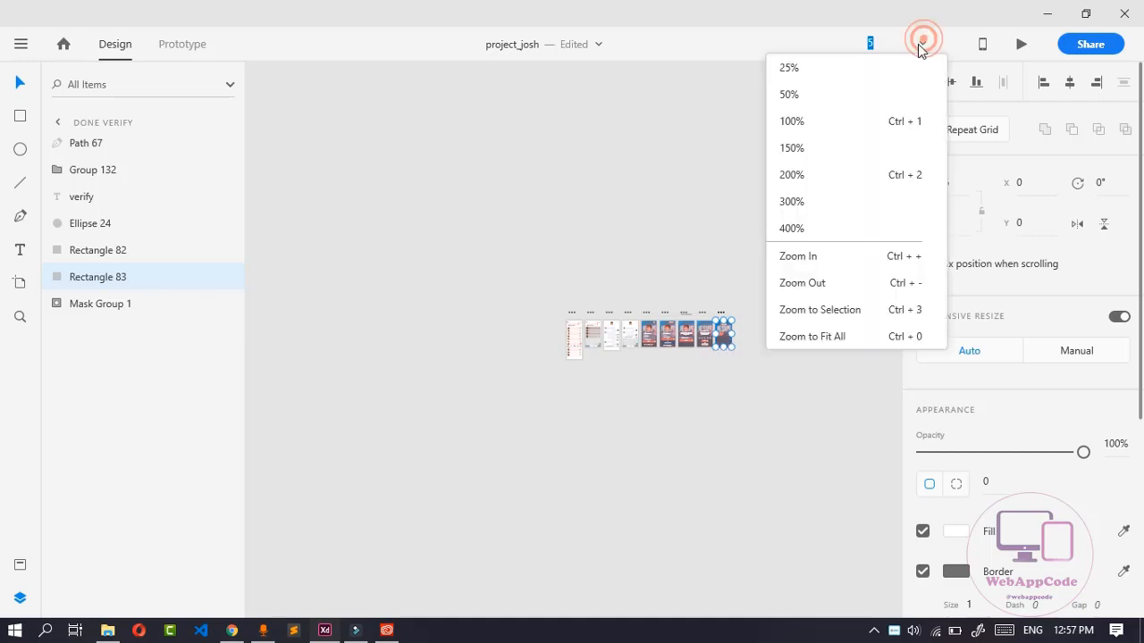
pyautogui.click(840, 316)
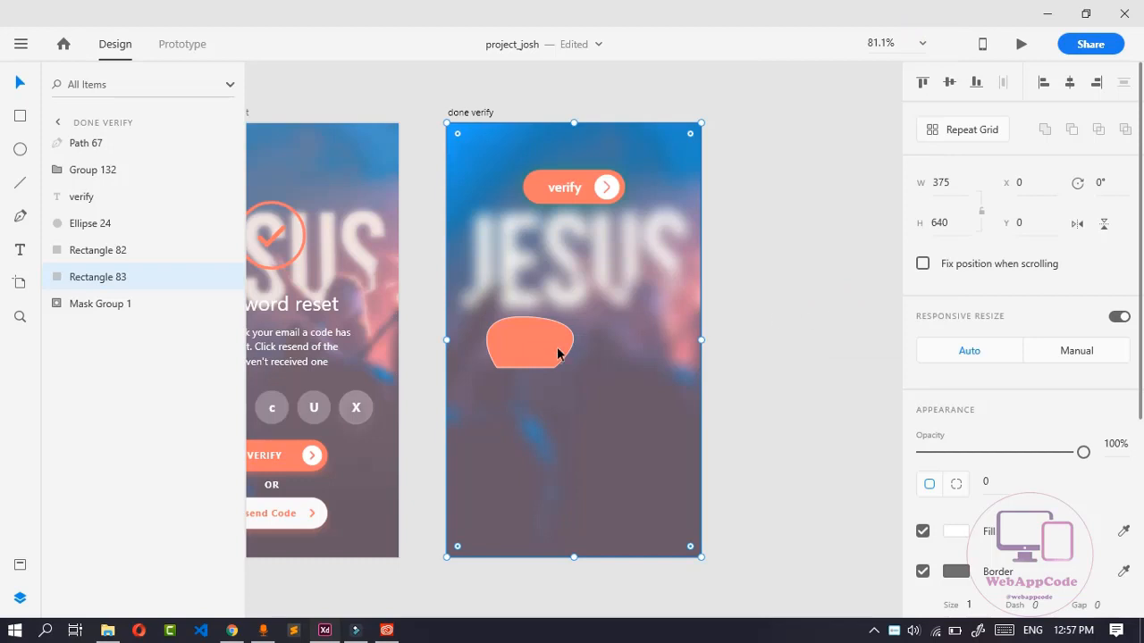
pyautogui.click(856, 310)
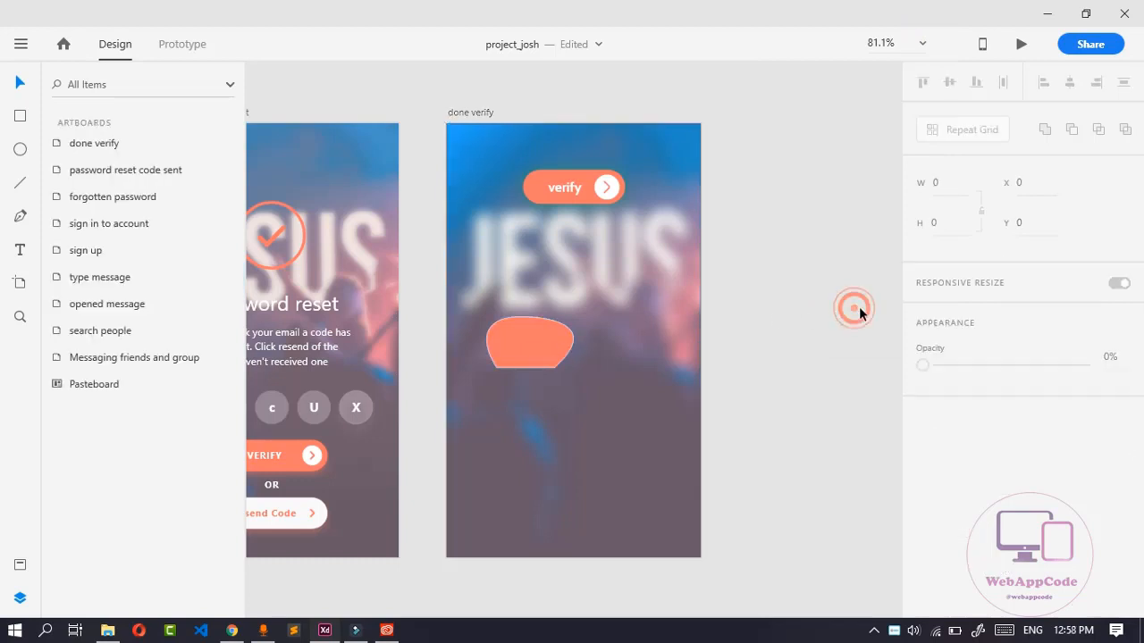
pyautogui.click(554, 174)
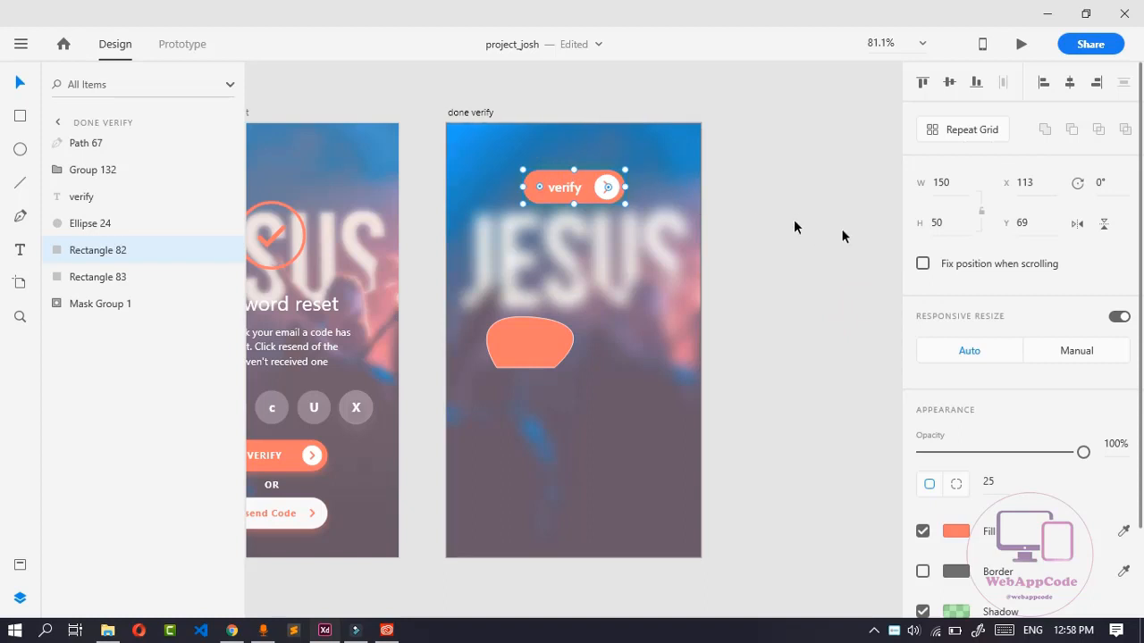
pyautogui.click(955, 134)
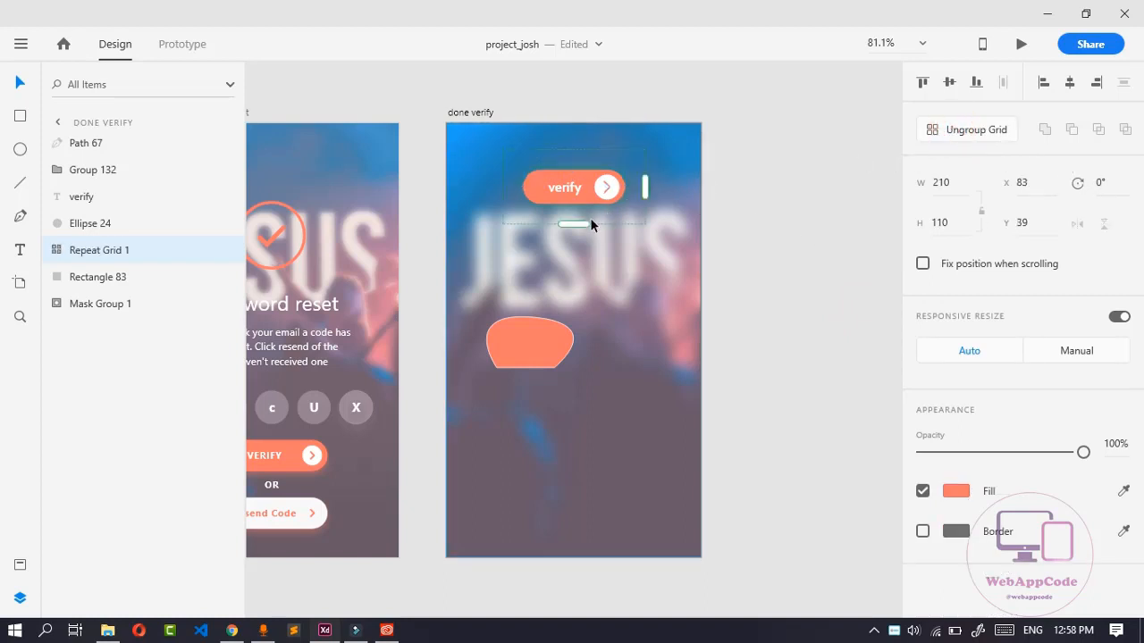
pyautogui.moveTo(575, 224); pyautogui.dragTo(604, 220)
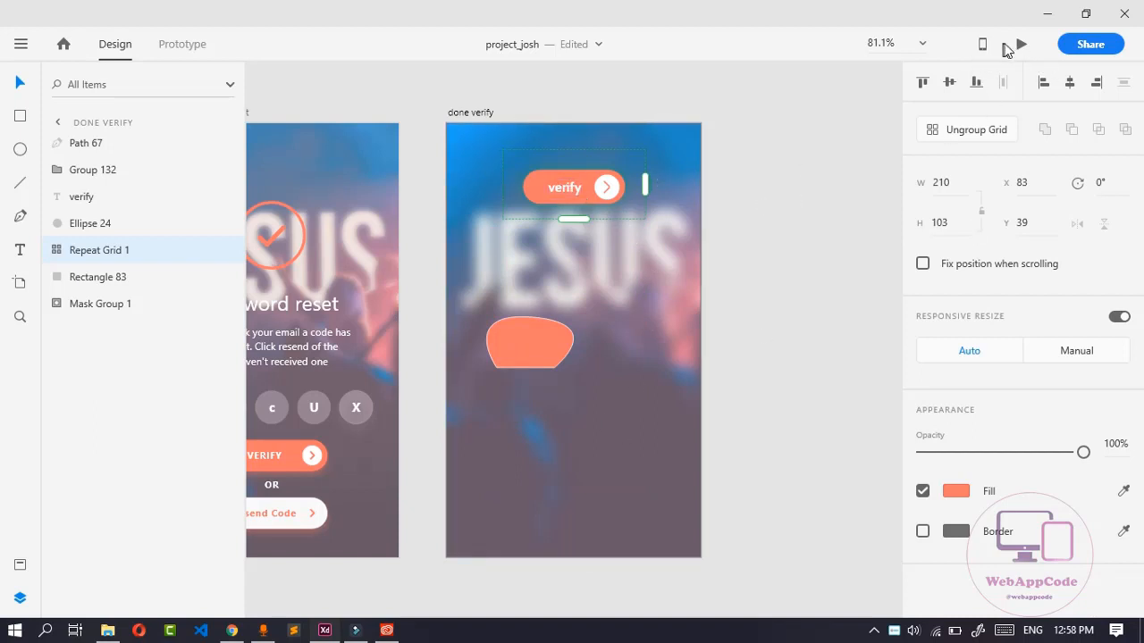
# Preview the prototype from the sign-in screen, log in and test scrolling on the messages screen
pyautogui.click(391, 114)
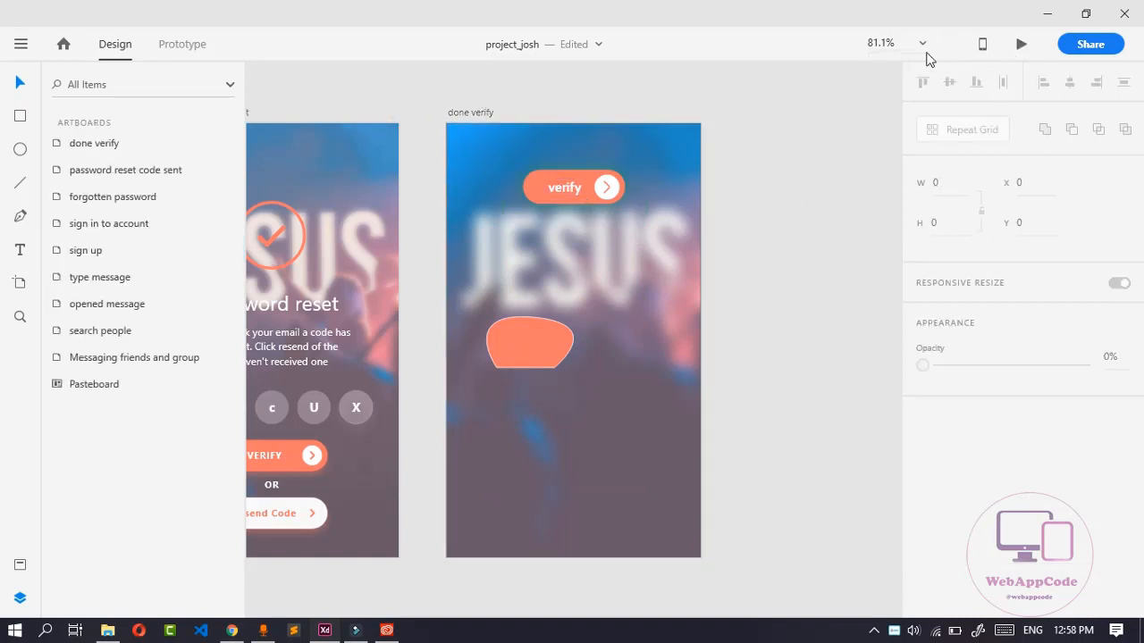
pyautogui.click(1020, 45)
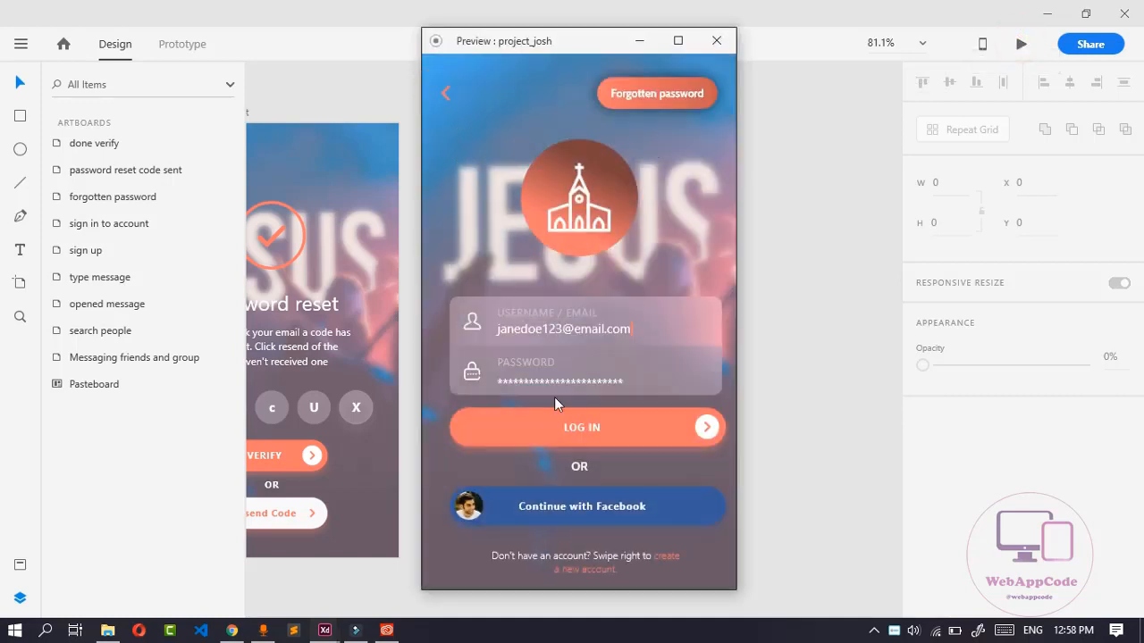
pyautogui.click(556, 432)
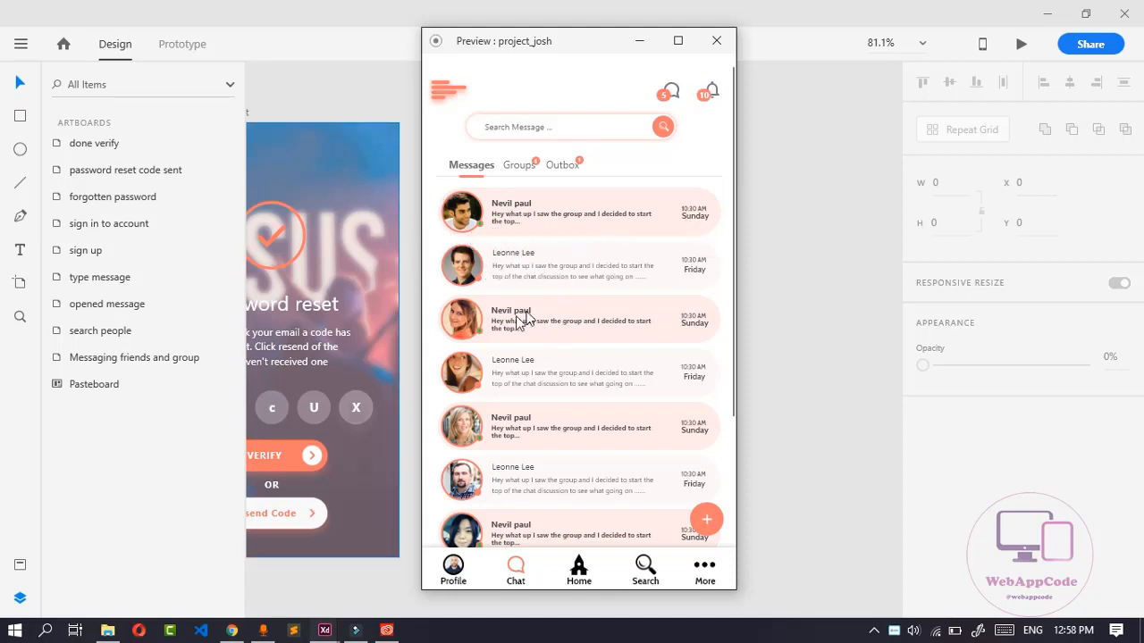
pyautogui.scroll(-3, 601, 286)
pyautogui.scroll(3, 601, 285)
pyautogui.click(640, 41)
# Ungroup the repeat grid made from the verify button's background rectangle on the done verify artboard
pyautogui.click(578, 195)
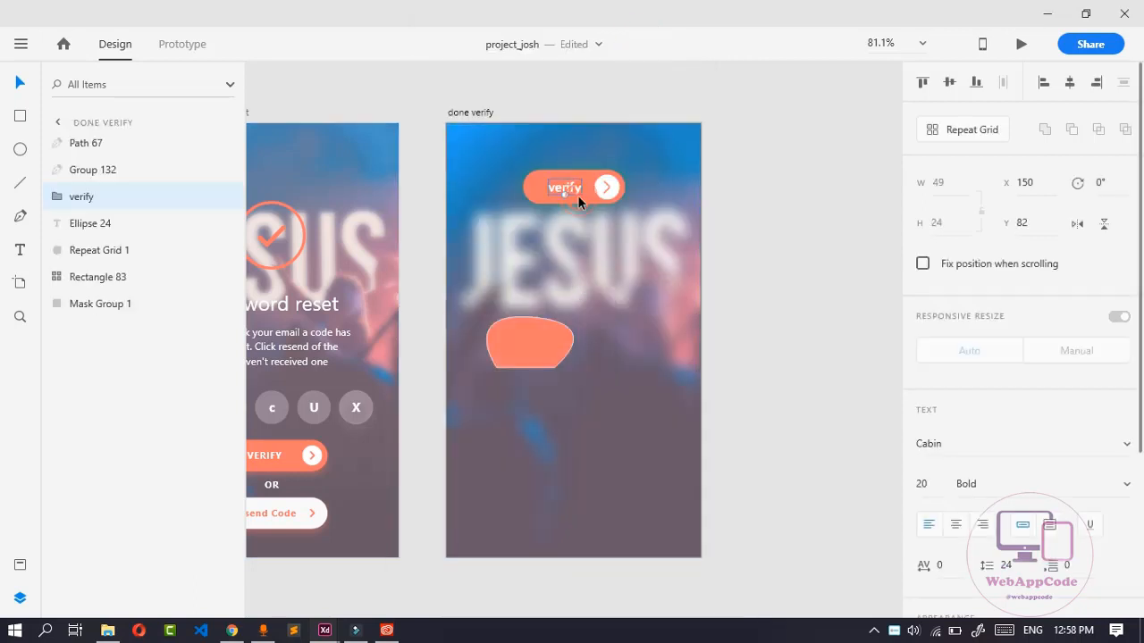
pyautogui.click(611, 188)
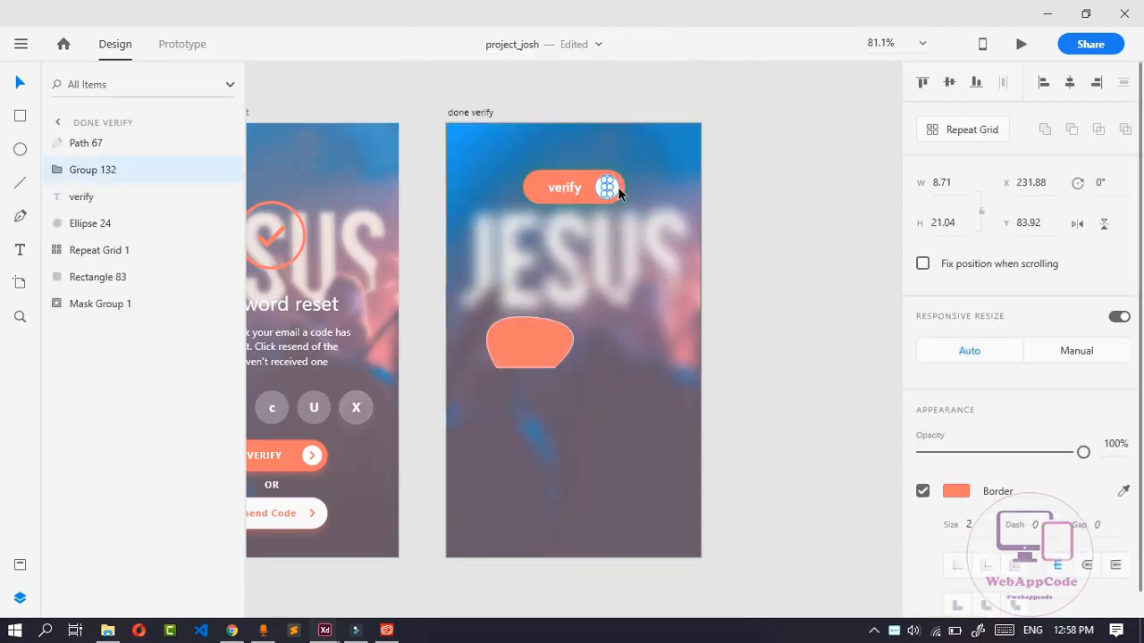
pyautogui.doubleClick(617, 187)
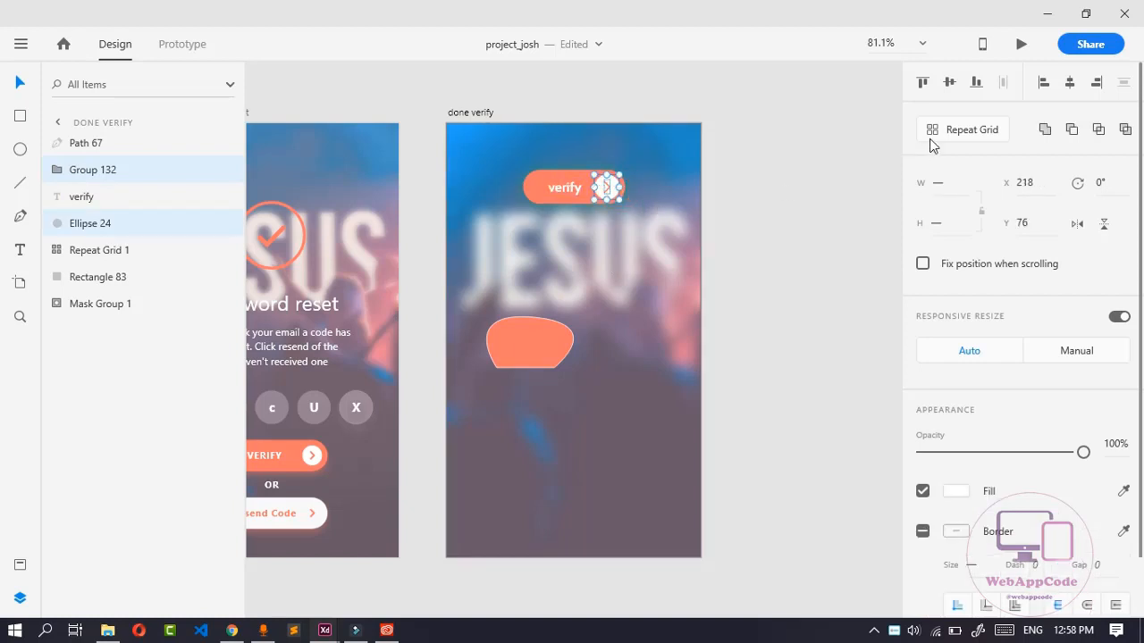
pyautogui.click(563, 193)
pyautogui.click(531, 220)
pyautogui.click(533, 196)
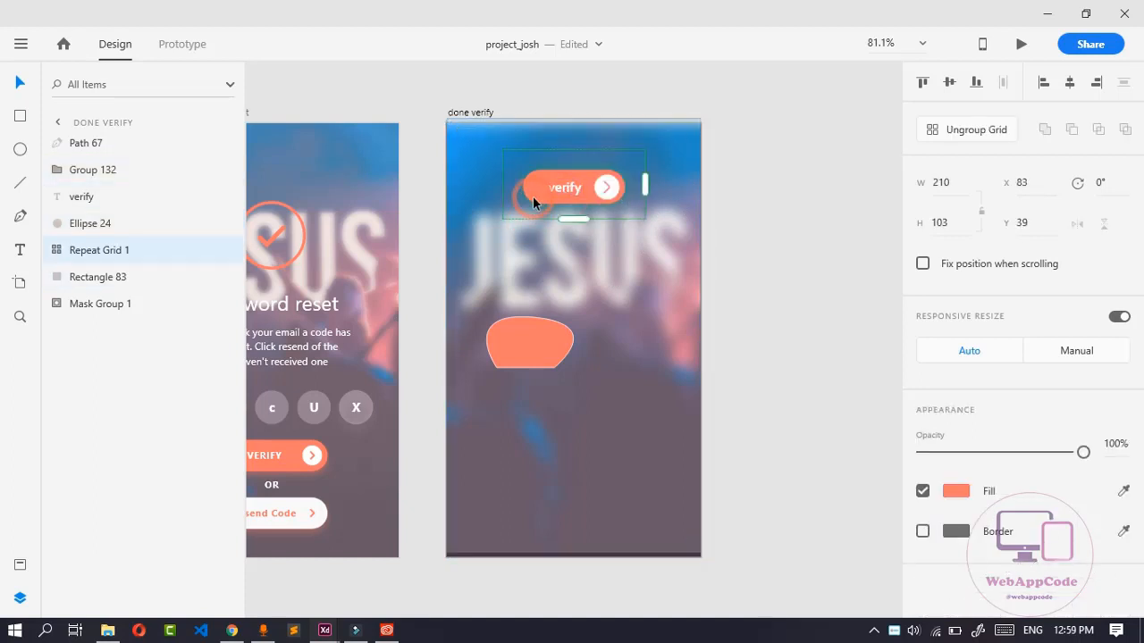
pyautogui.click(960, 130)
pyautogui.click(593, 230)
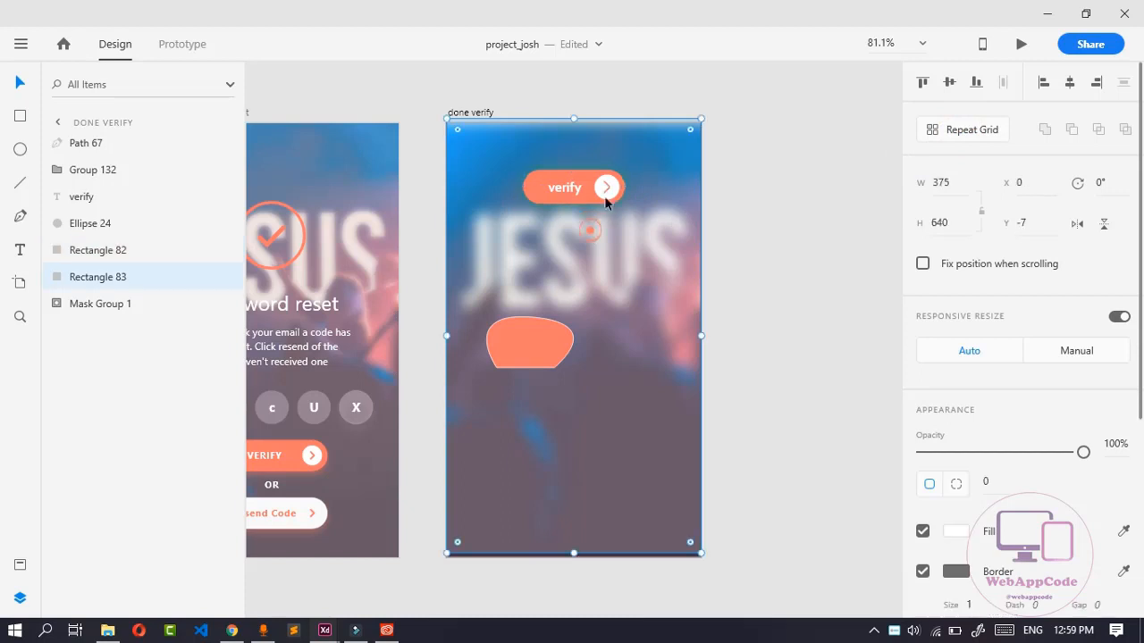
# Group the verify button's arrow, white circle, text and orange background rectangle into a single object
pyautogui.click(613, 187)
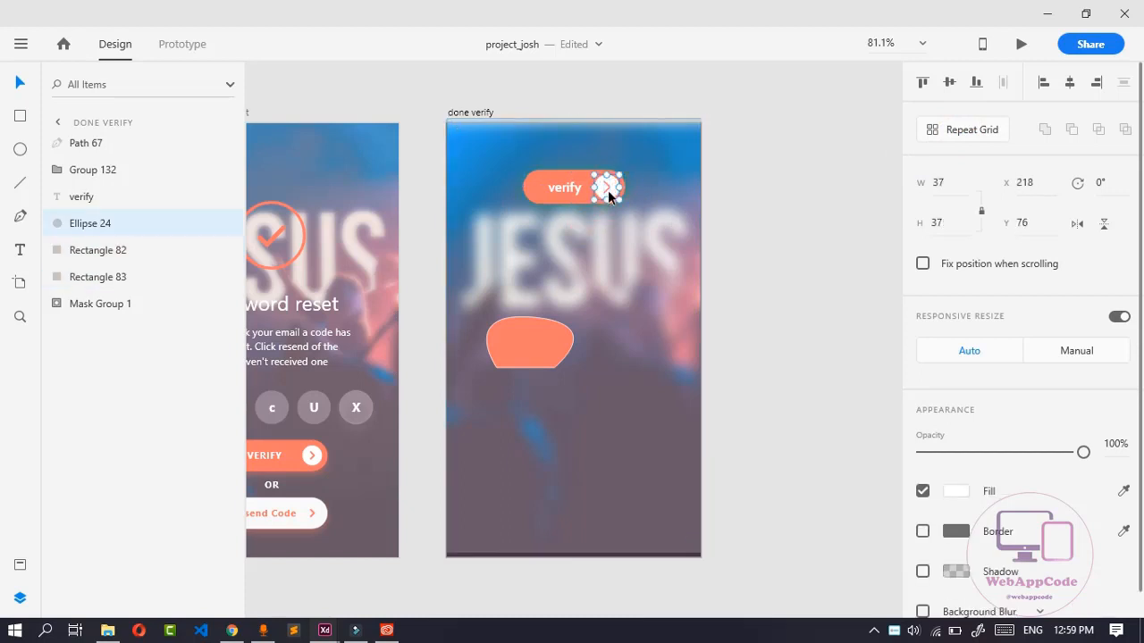
pyautogui.press('Escape')
pyautogui.click(608, 188)
pyautogui.keyDown('shift'); pyautogui.click(618, 185); pyautogui.keyUp('shift')
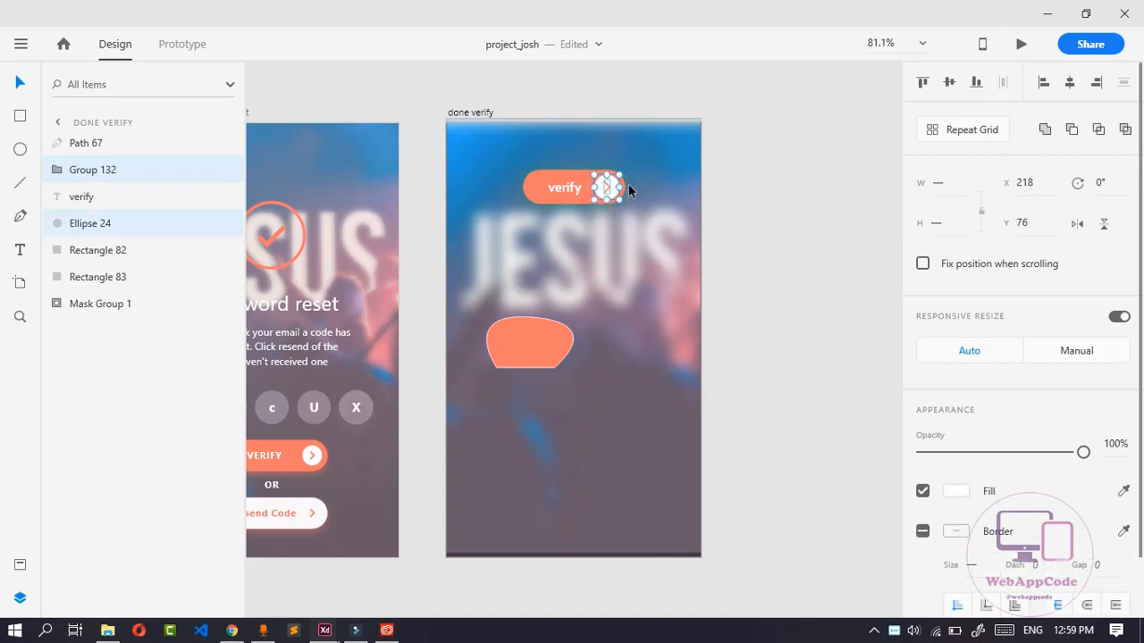
pyautogui.keyDown('shift'); pyautogui.click(566, 184); pyautogui.keyUp('shift')
pyautogui.keyDown('shift'); pyautogui.click(522, 182); pyautogui.keyUp('shift')
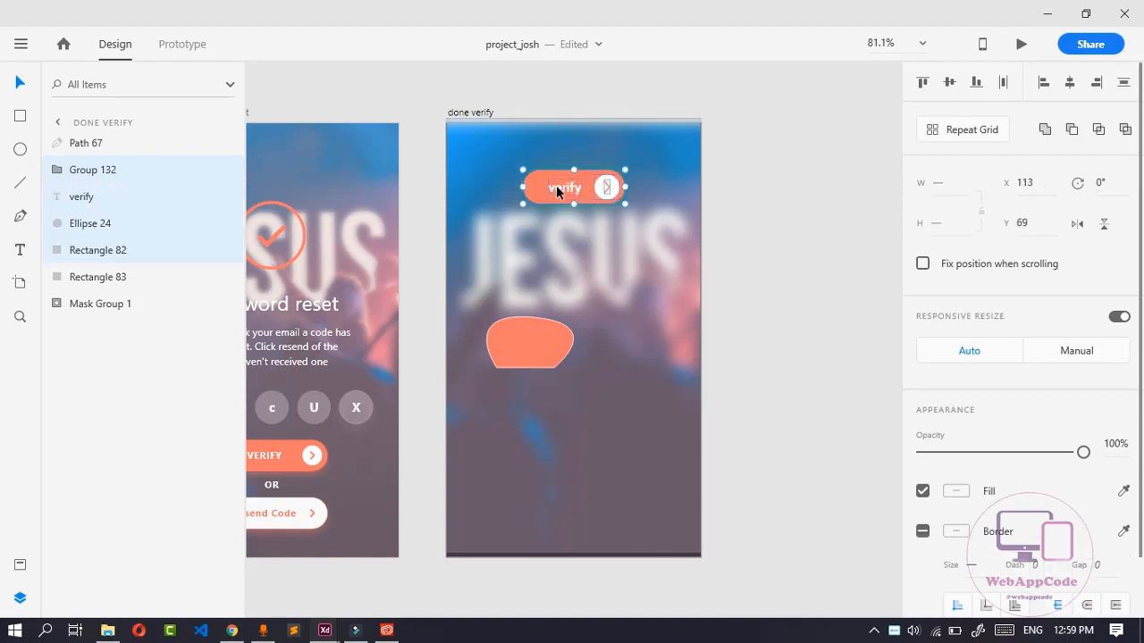
pyautogui.rightClick(557, 187)
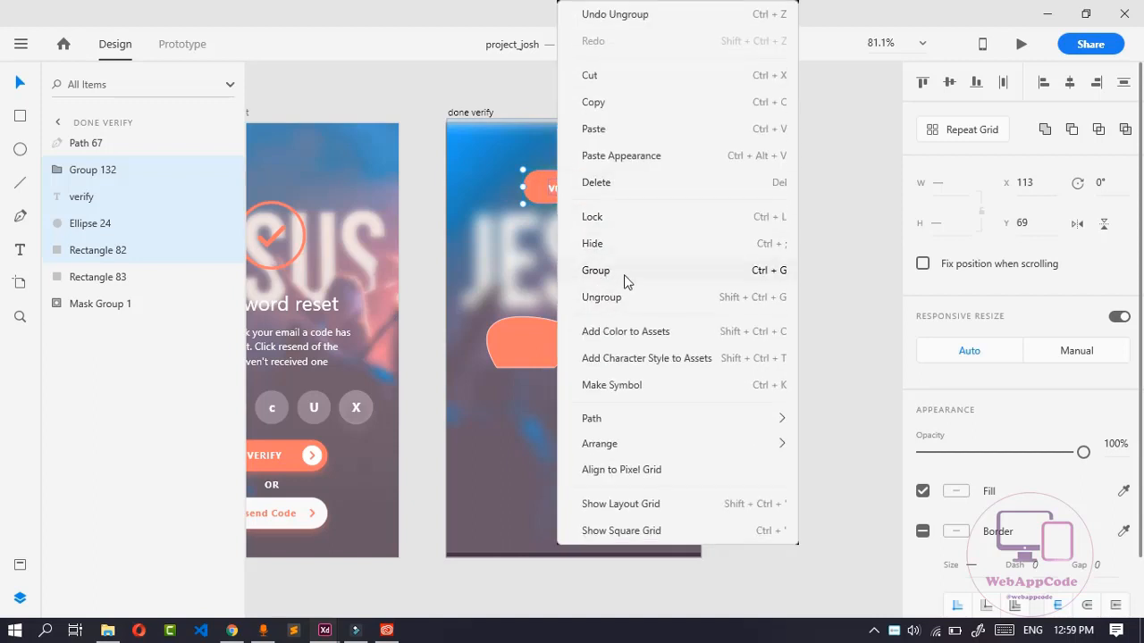
pyautogui.click(595, 270)
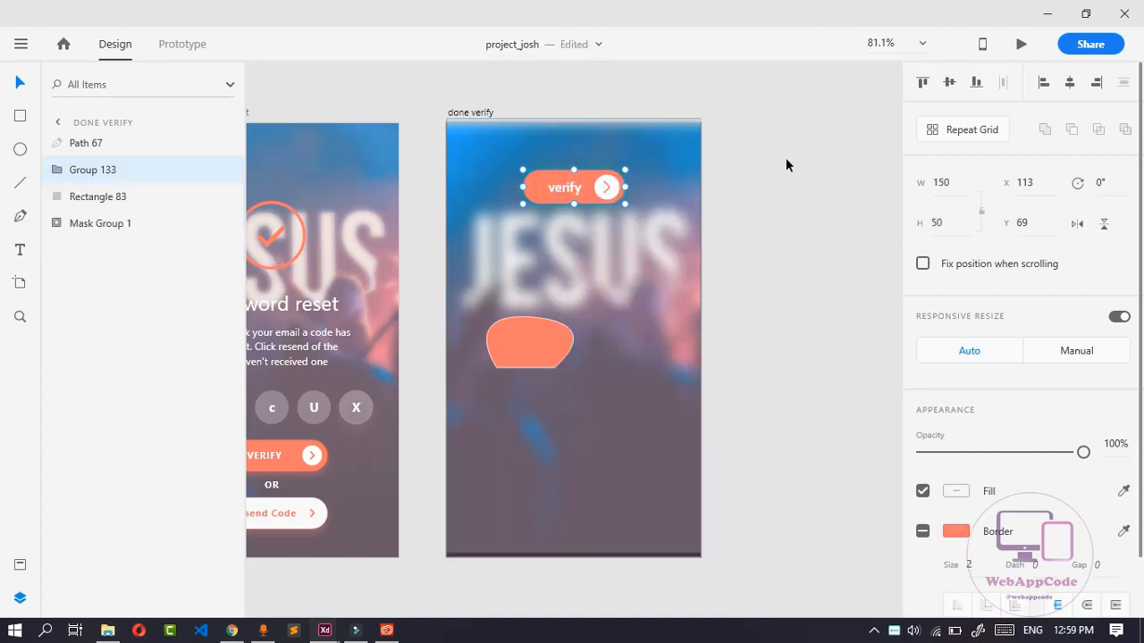
# Convert the grouped verify button into a repeat grid of 210 × 109
pyautogui.click(625, 234)
pyautogui.click(616, 194)
pyautogui.click(983, 130)
pyautogui.moveTo(573, 224)
pyautogui.mouseDown()
pyautogui.moveTo(578, 441)
pyautogui.moveTo(596, 506)
pyautogui.moveTo(567, 215)
pyautogui.moveTo(567, 224)
pyautogui.moveTo(585, 210)
pyautogui.mouseUp()
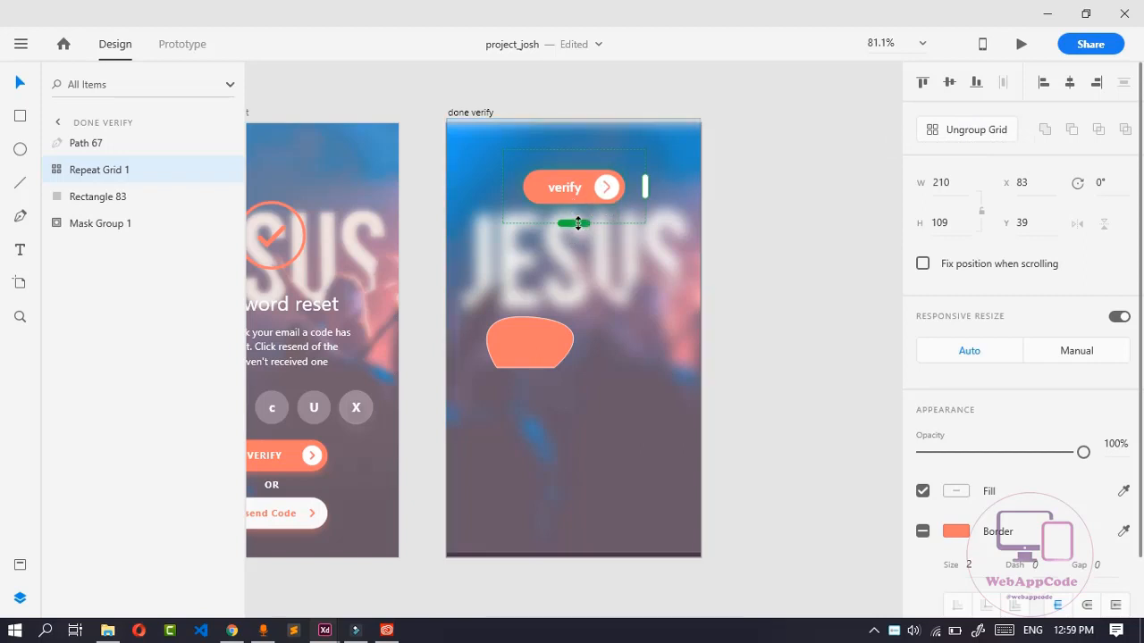
pyautogui.click(672, 228)
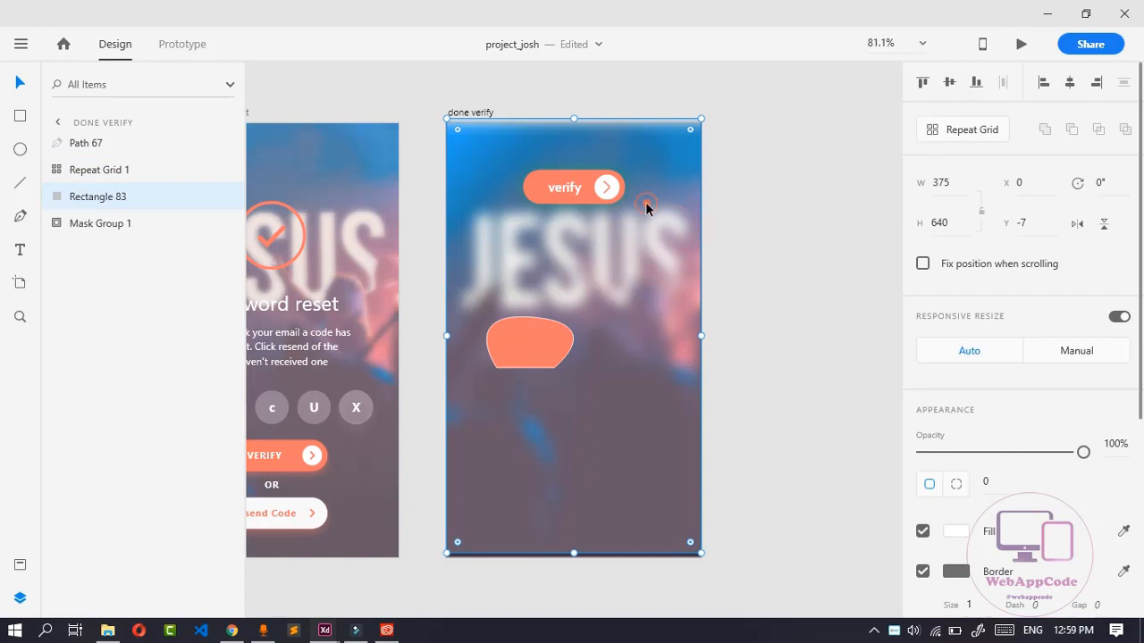
pyautogui.click(571, 193)
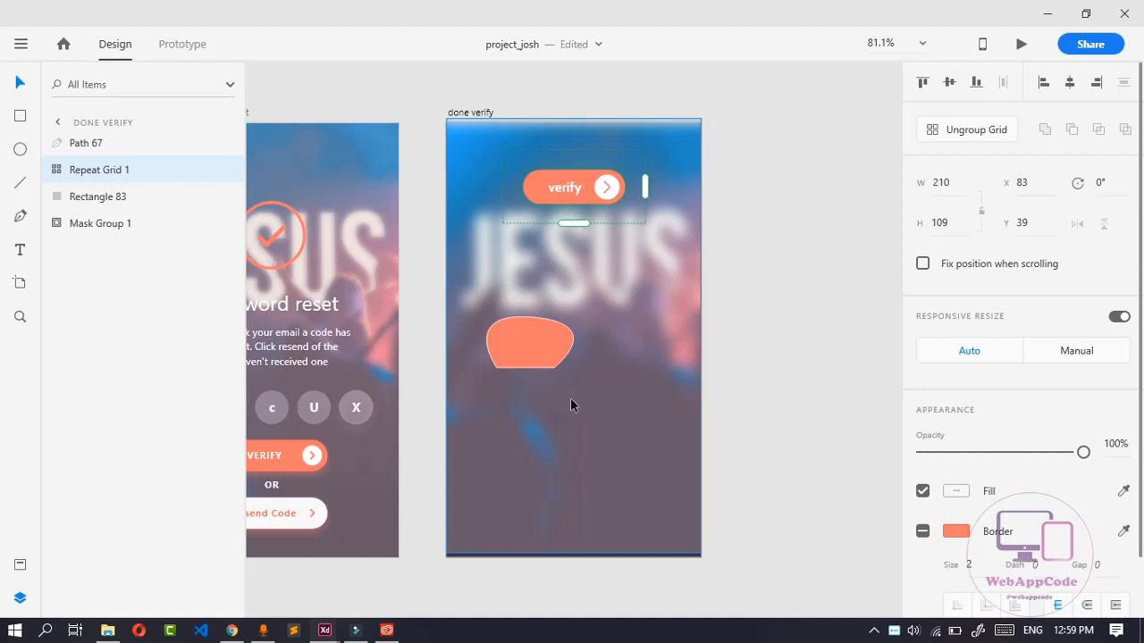
# Move the blur overlay rectangle off the done verify artboard's background and realign it to the artboard's horizontal and vertical centre
pyautogui.moveTo(641, 443); pyautogui.dragTo(719, 321)
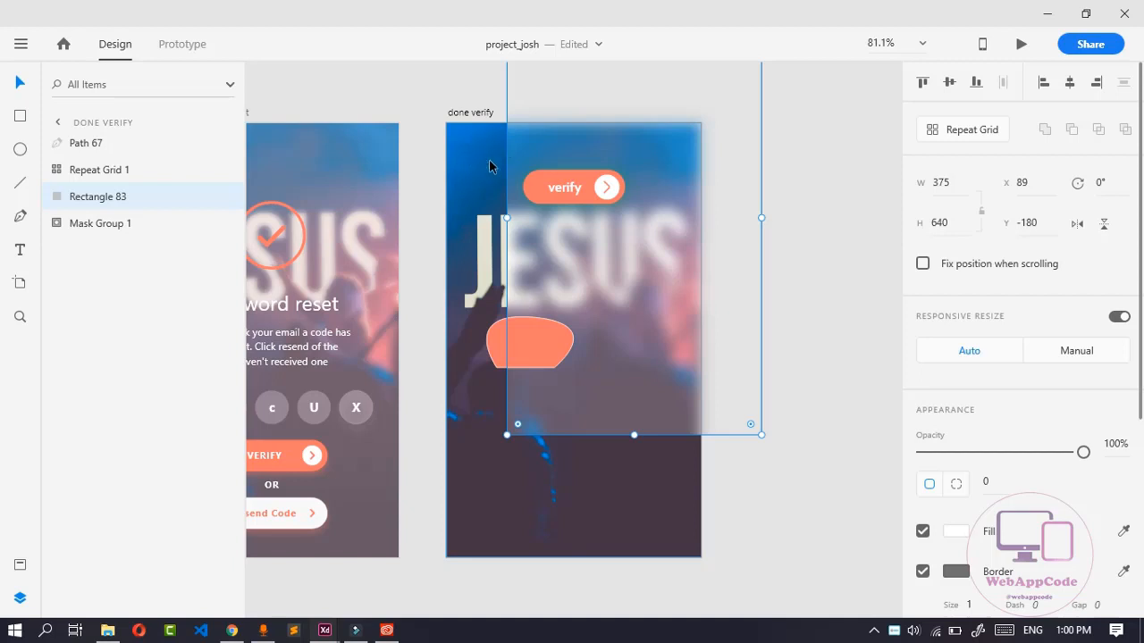
pyautogui.click(1070, 83)
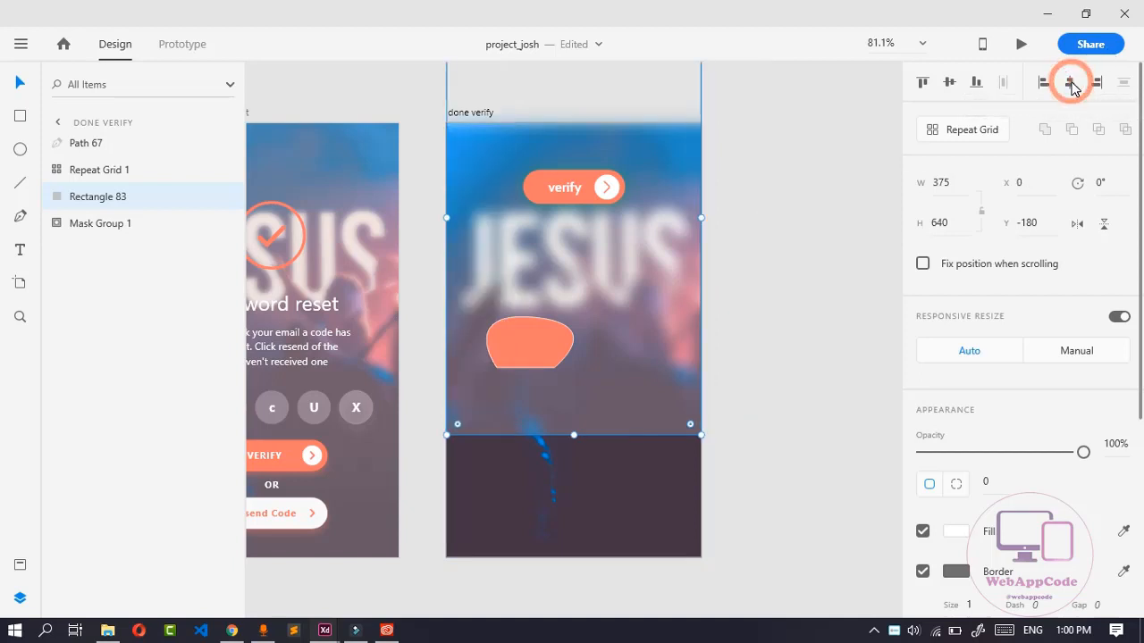
pyautogui.click(948, 85)
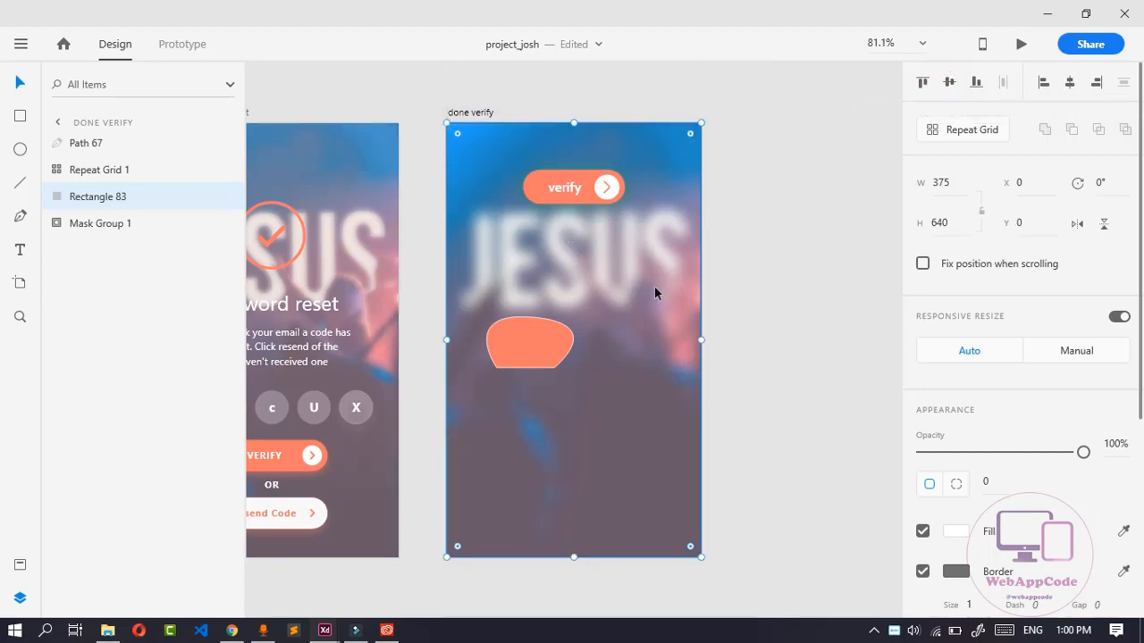
# Ungroup the verify button's repeat grid and try the alignment options, finishing with the button in the artboard's bottom-right corner
pyautogui.click(581, 187)
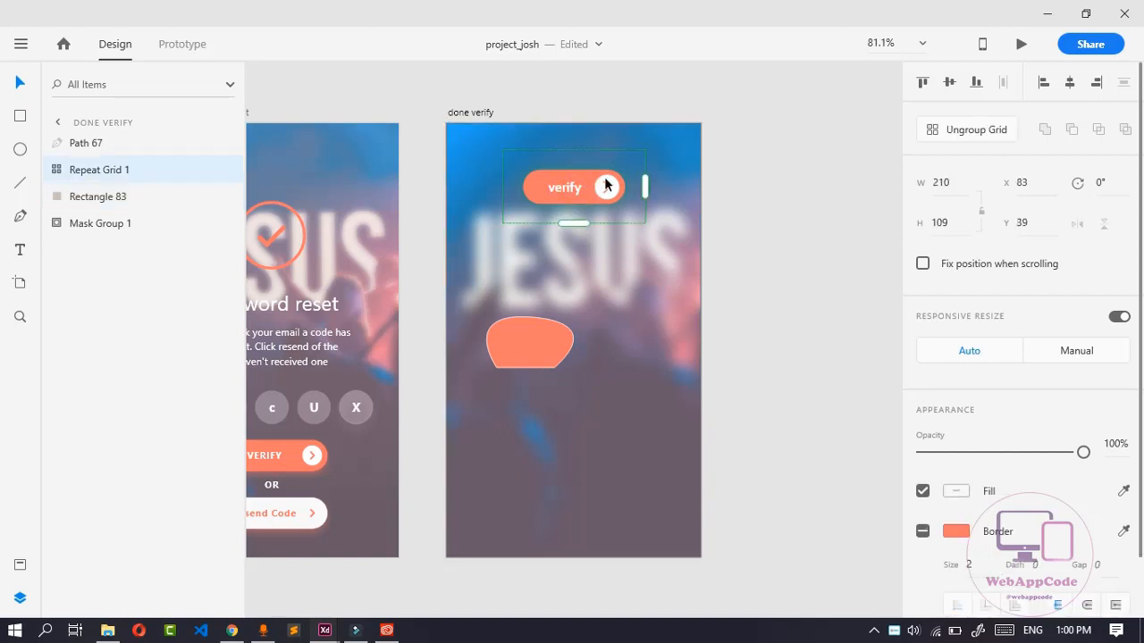
pyautogui.click(969, 132)
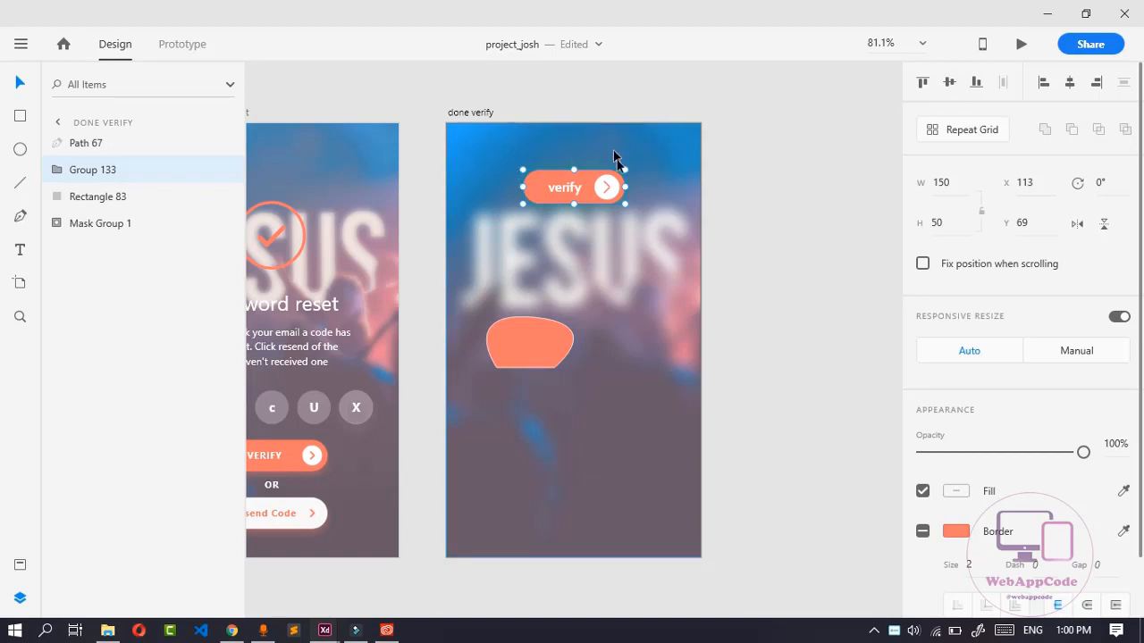
pyautogui.click(923, 83)
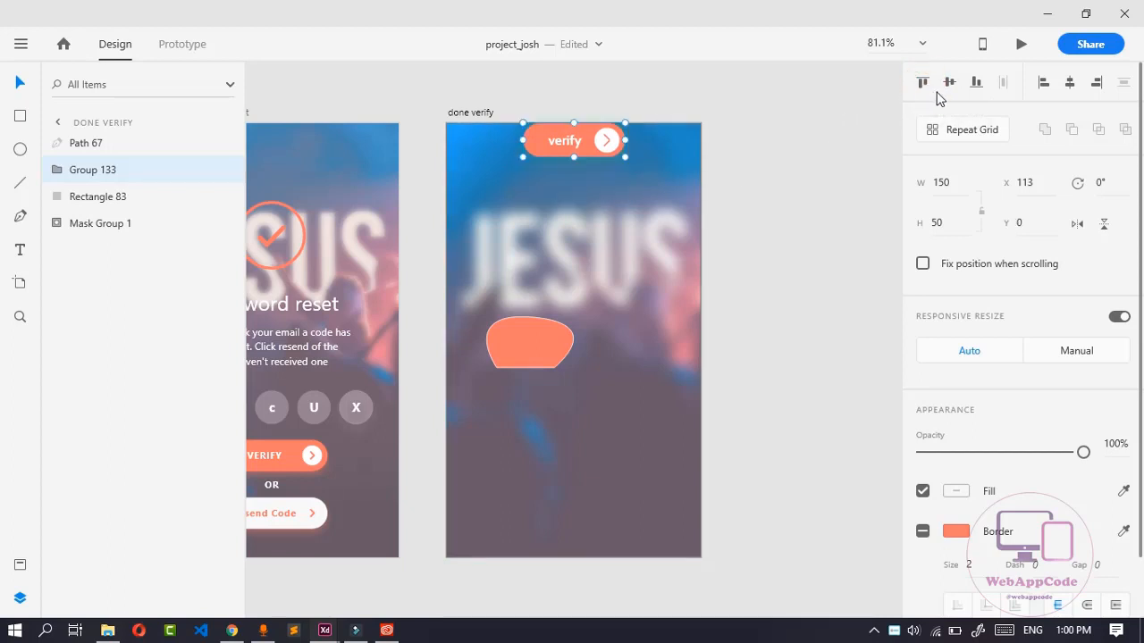
pyautogui.click(1044, 83)
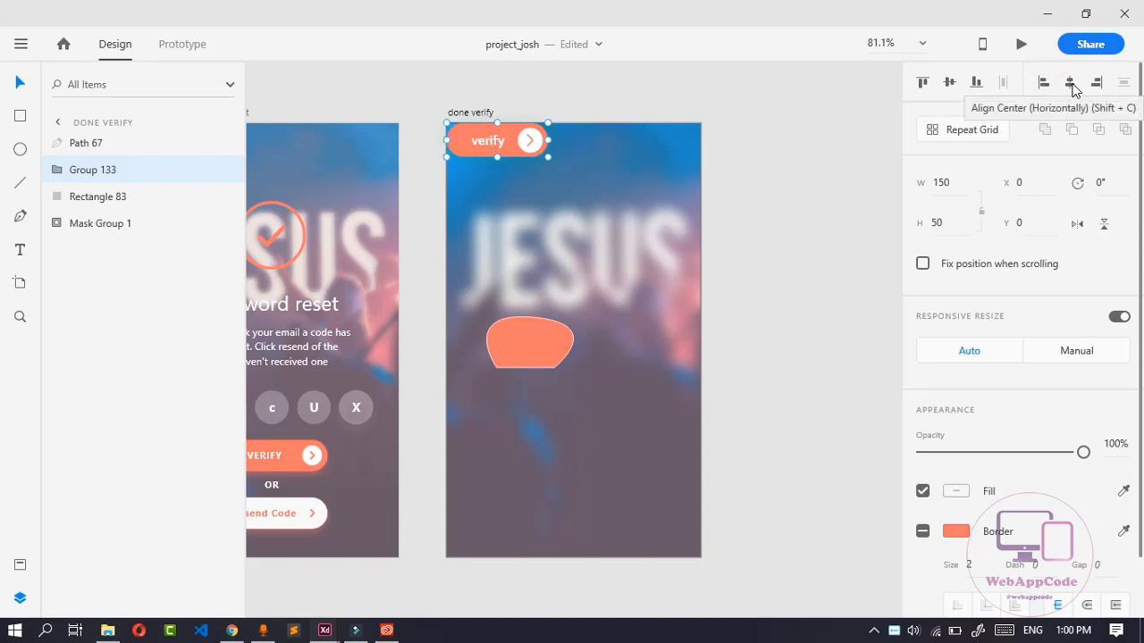
pyautogui.click(1071, 83)
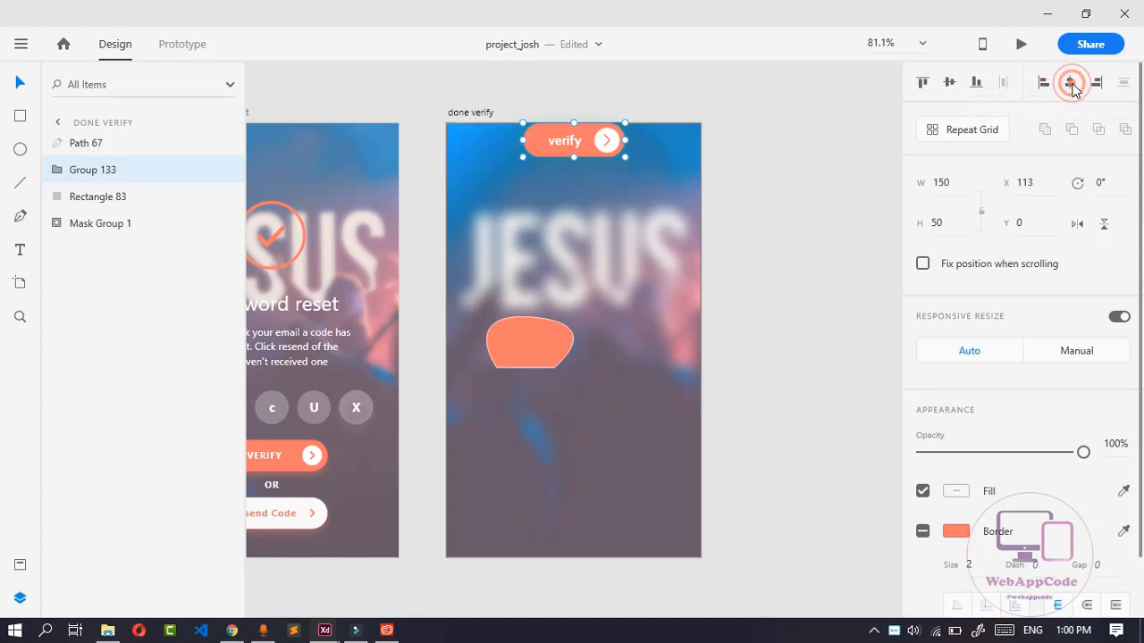
pyautogui.click(950, 83)
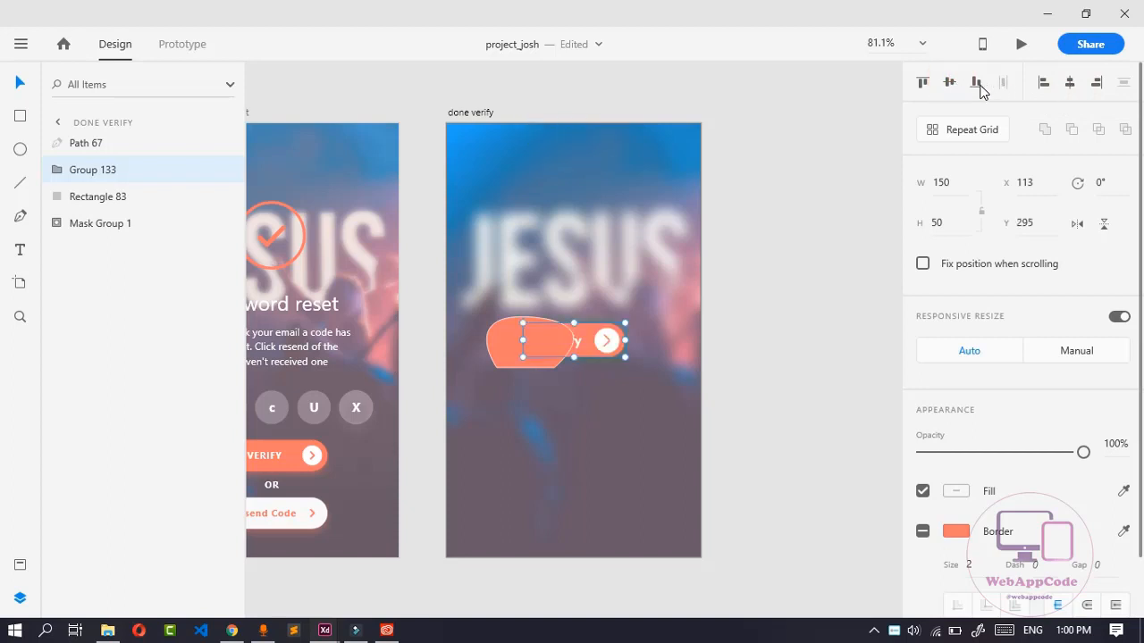
pyautogui.click(978, 85)
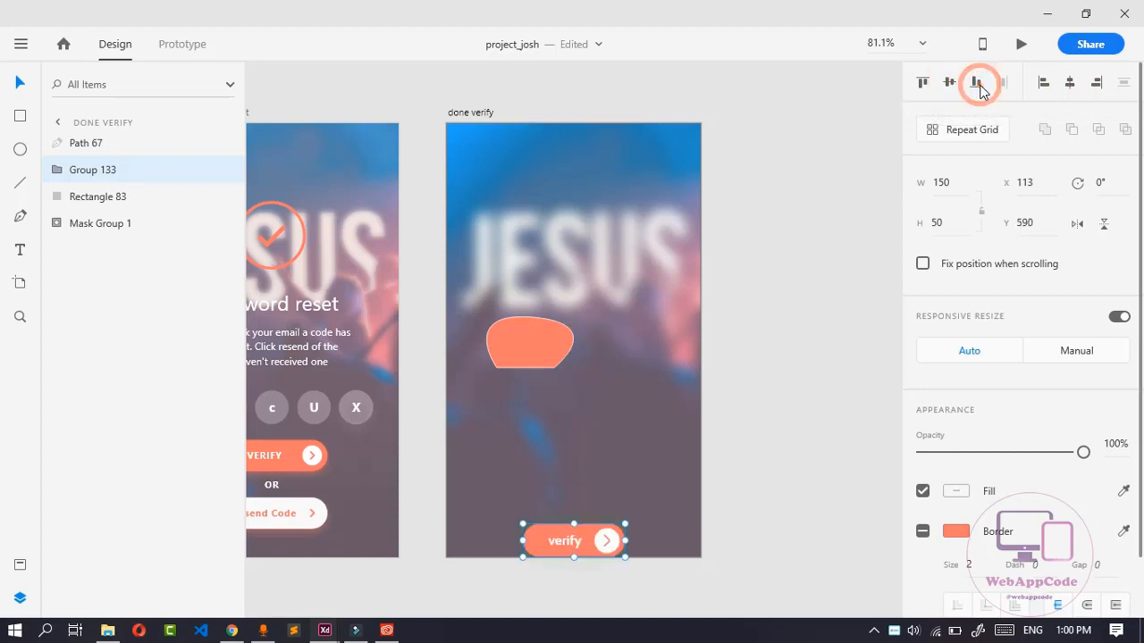
pyautogui.click(1097, 84)
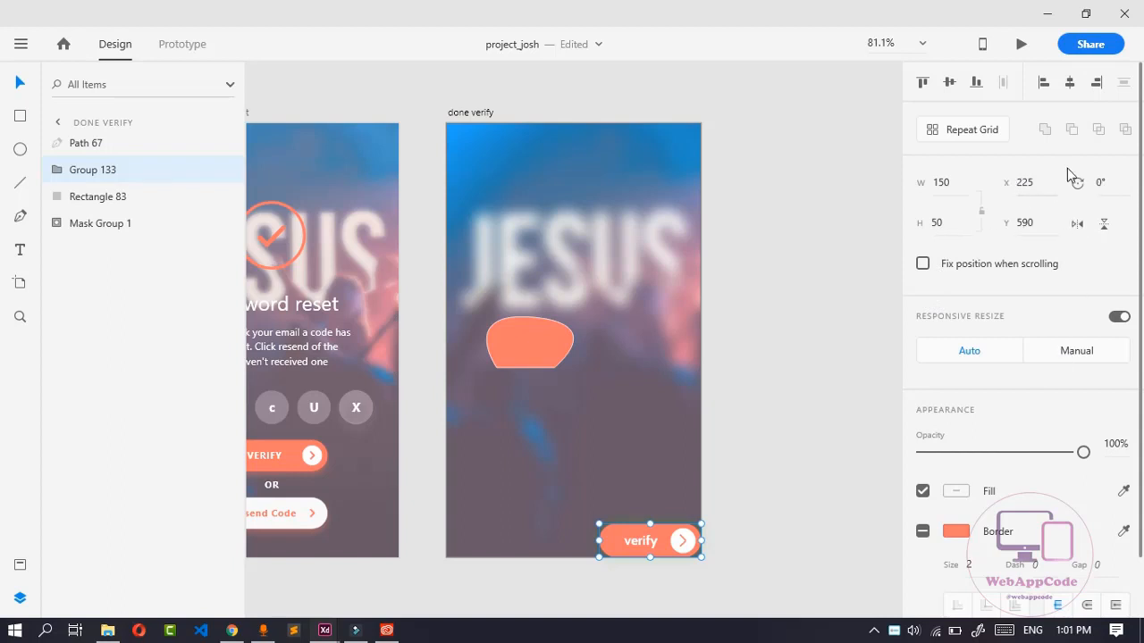
# Move the verify button group beneath the blur overlay rectangle in the layer order and bring it back above
pyautogui.scroll(-2, 973, 302)
pyautogui.scroll(2, 974, 301)
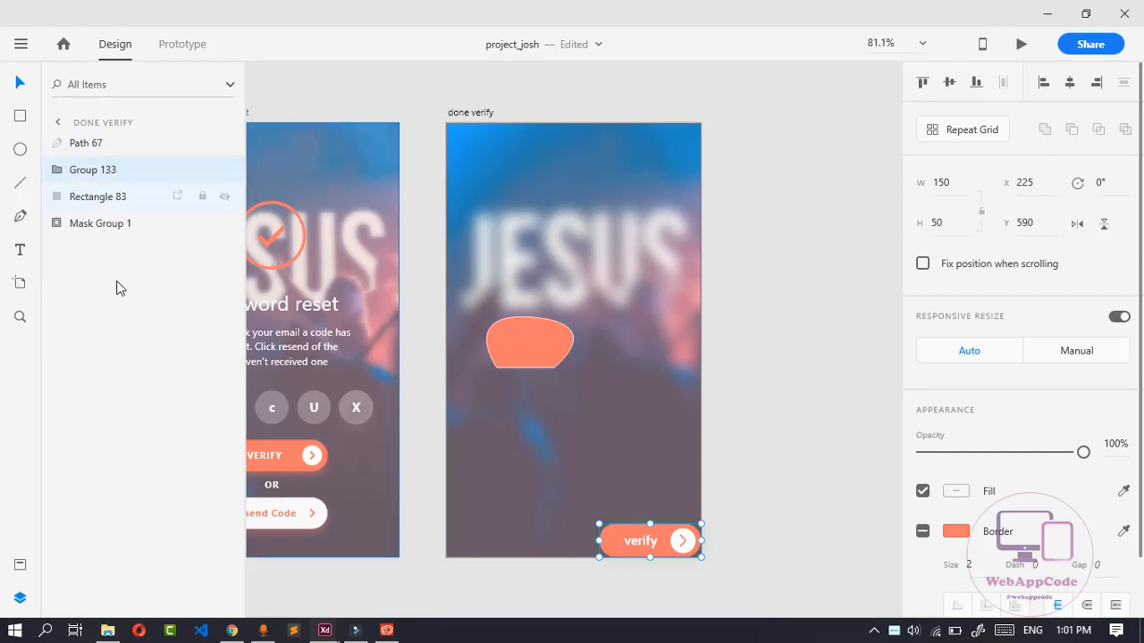
pyautogui.moveTo(87, 169); pyautogui.dragTo(101, 214)
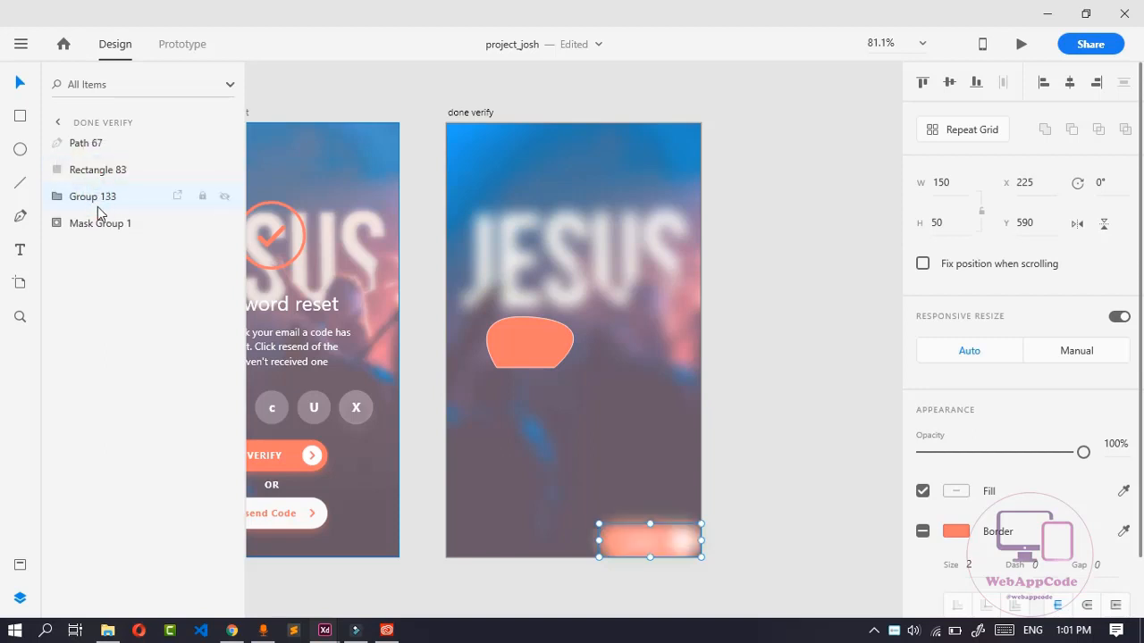
pyautogui.moveTo(89, 206); pyautogui.dragTo(97, 169)
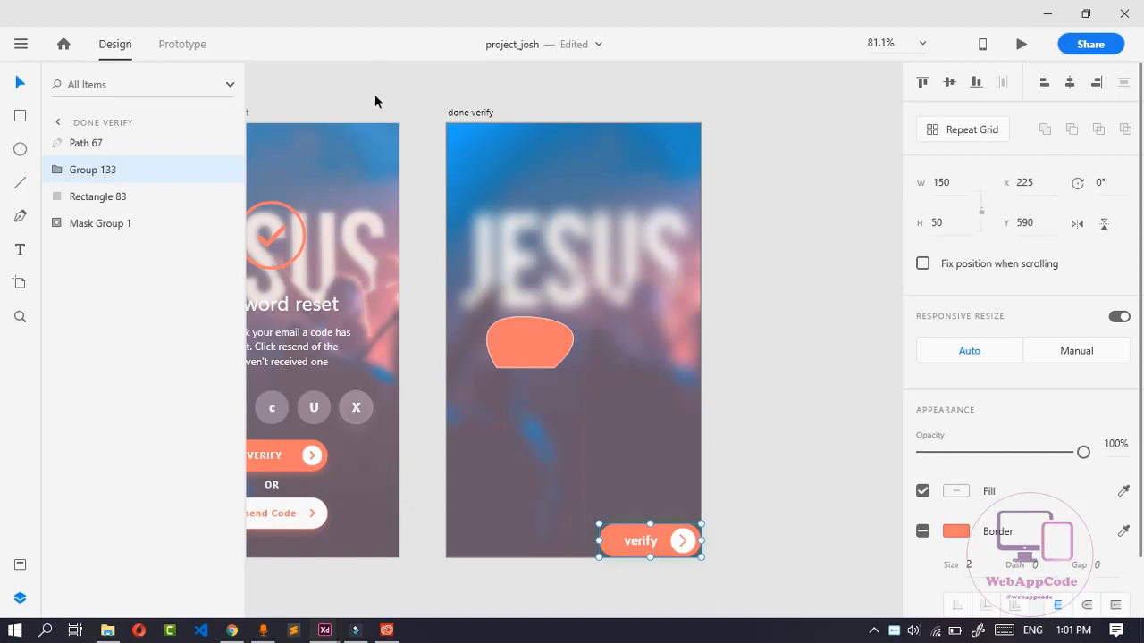
# Preview the done verify and password reset code sent artboards, testing the back arrow and Send Email links
pyautogui.click(1023, 45)
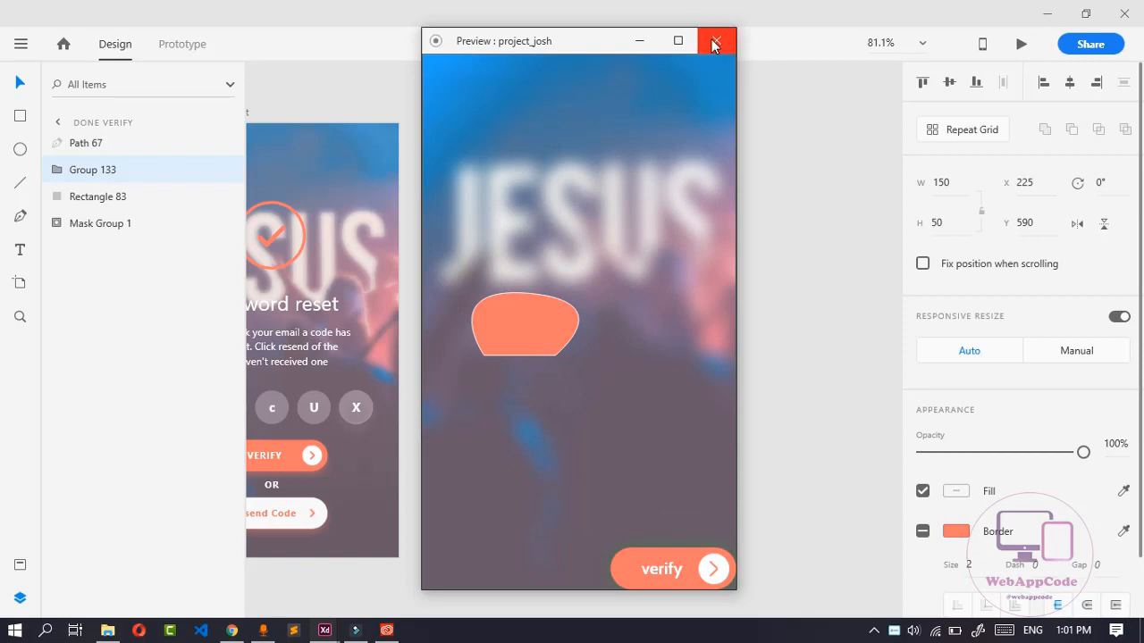
pyautogui.click(716, 41)
pyautogui.click(396, 172)
pyautogui.click(1019, 45)
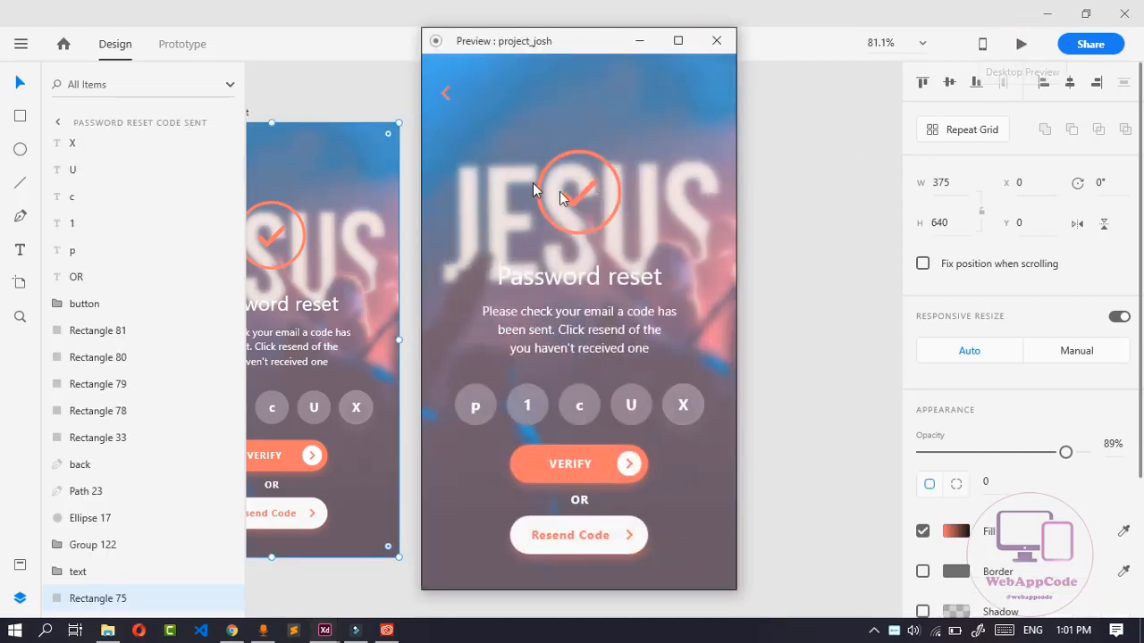
pyautogui.click(447, 94)
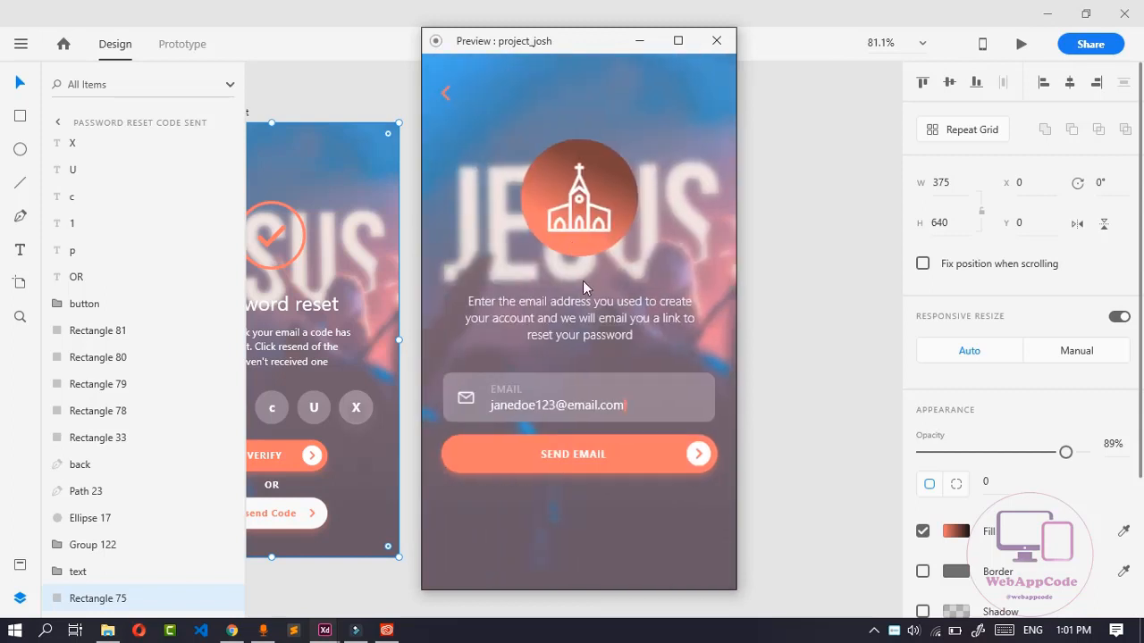
pyautogui.click(581, 454)
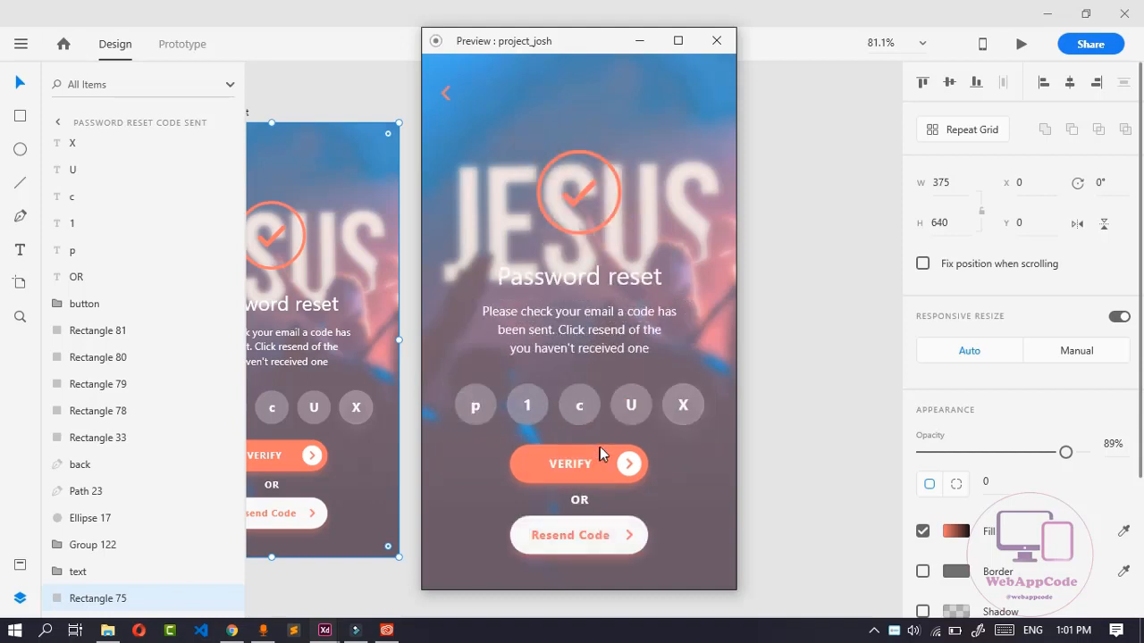
pyautogui.click(641, 42)
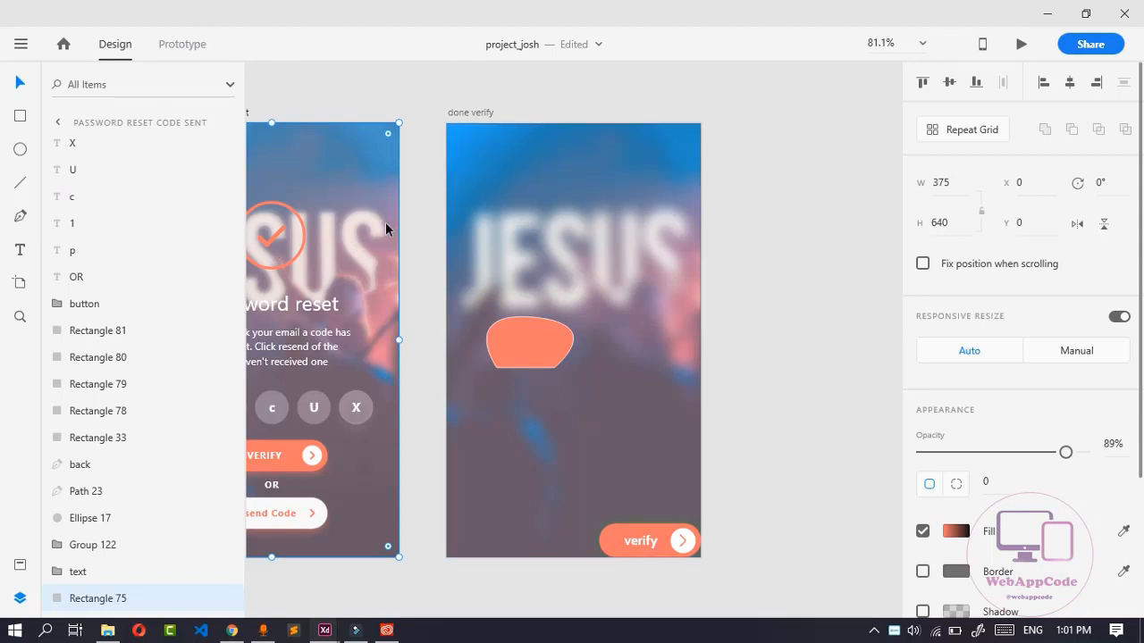
# In prototype mode, examine the trigger, transition, destination and animation settings of the back arrow's link on the password reset code sent artboard
pyautogui.click(198, 46)
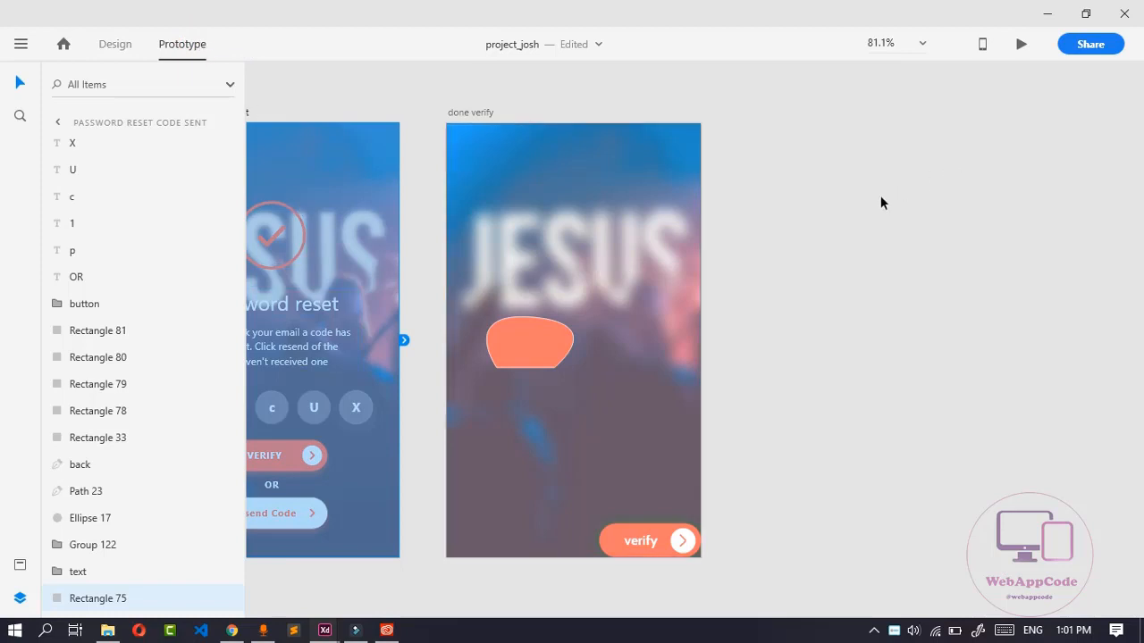
pyautogui.hotkey('ctrl', '0')
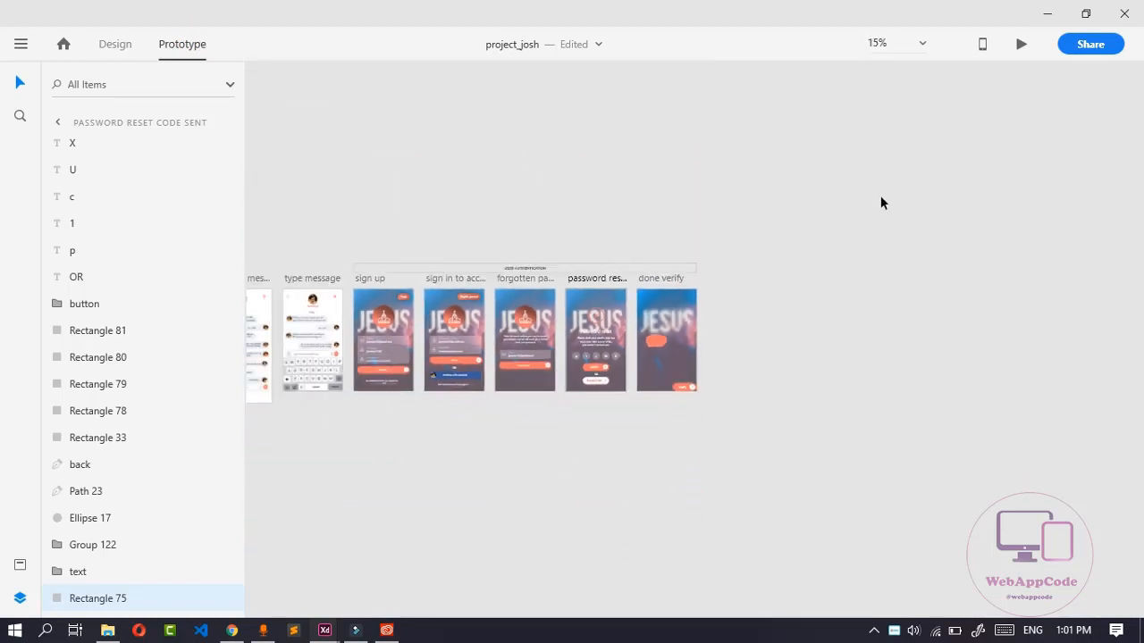
pyautogui.click(516, 355)
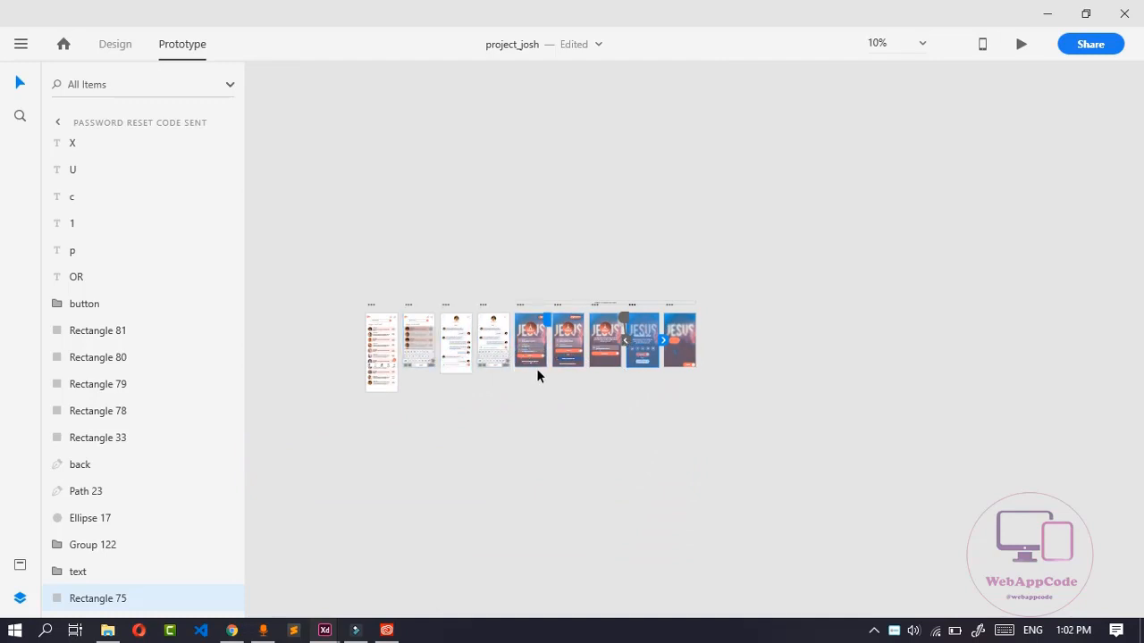
pyautogui.scroll(3, 557, 355)
pyautogui.click(563, 353)
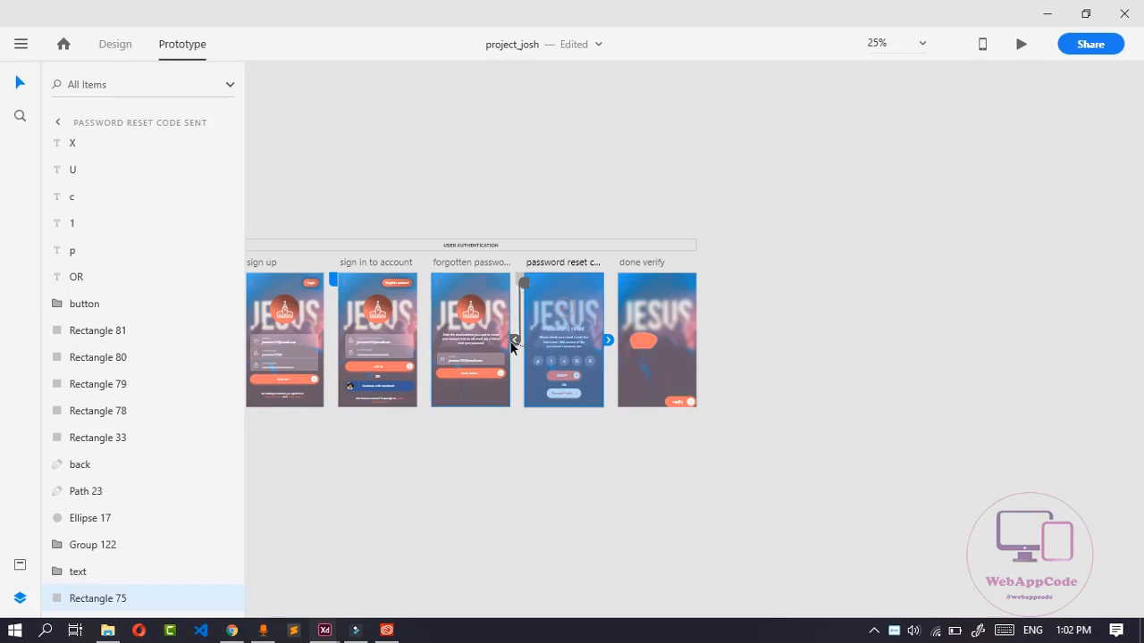
pyautogui.click(529, 290)
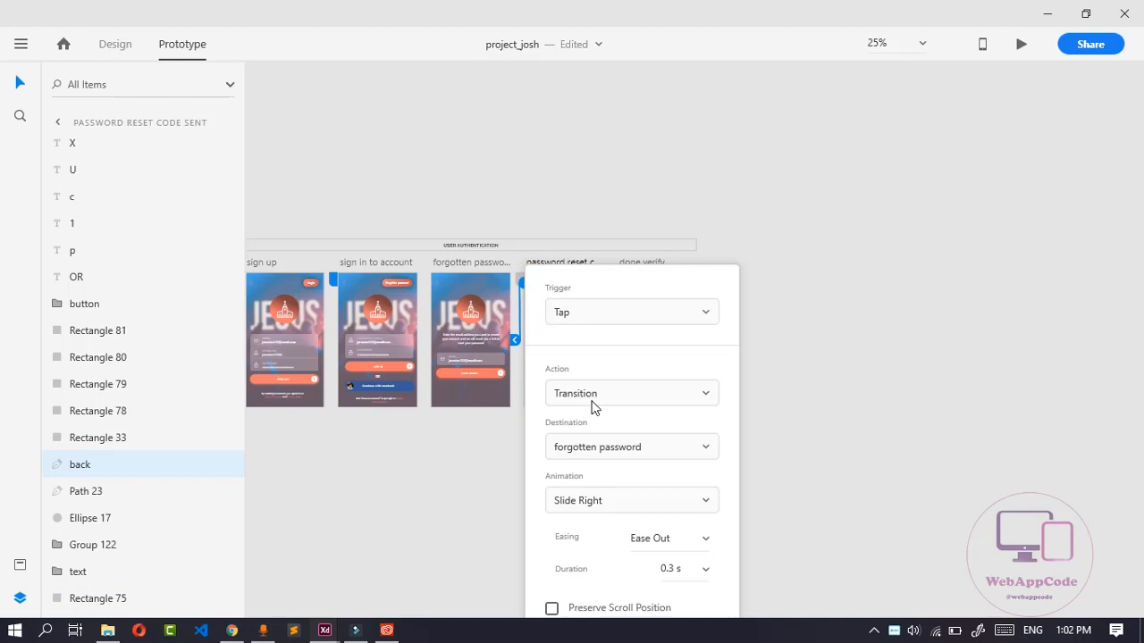
pyautogui.click(526, 290)
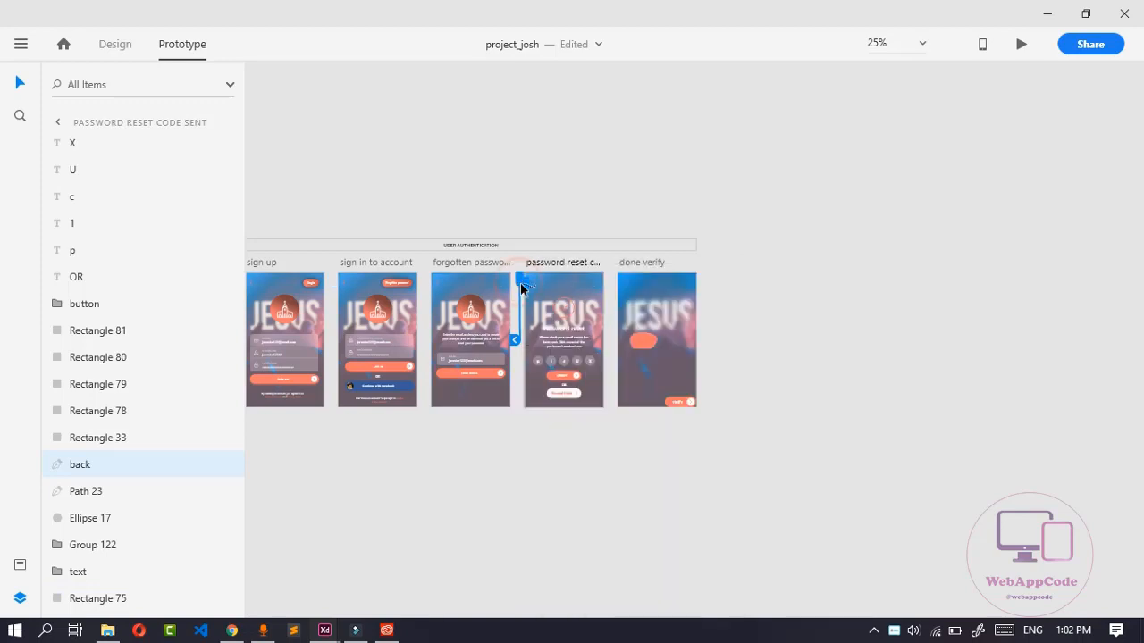
pyautogui.click(525, 290)
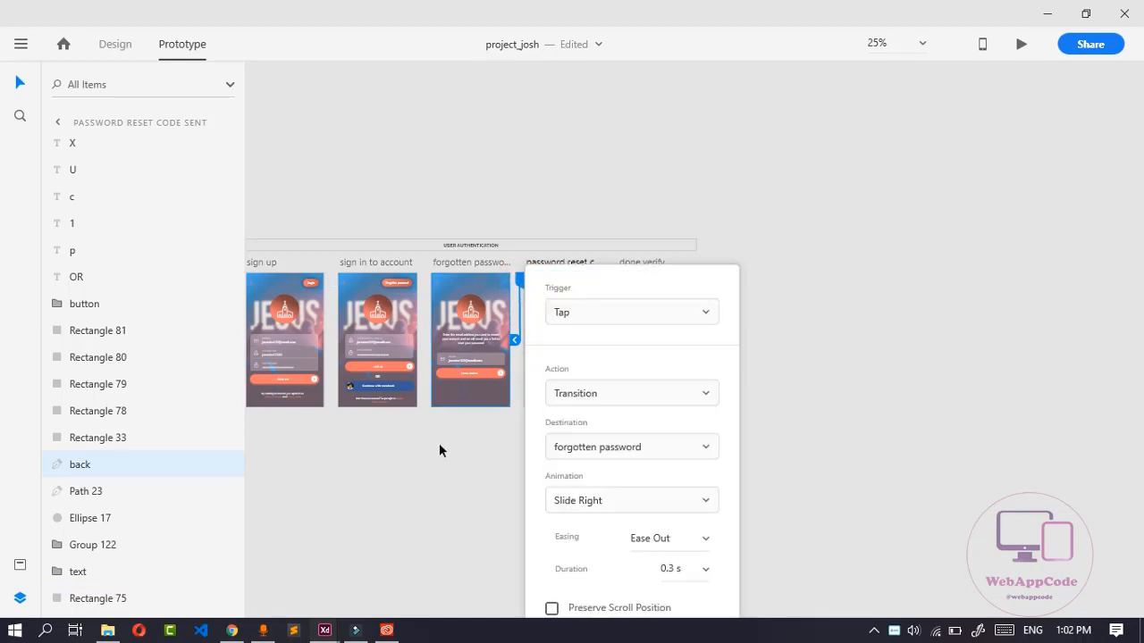
pyautogui.click(523, 433)
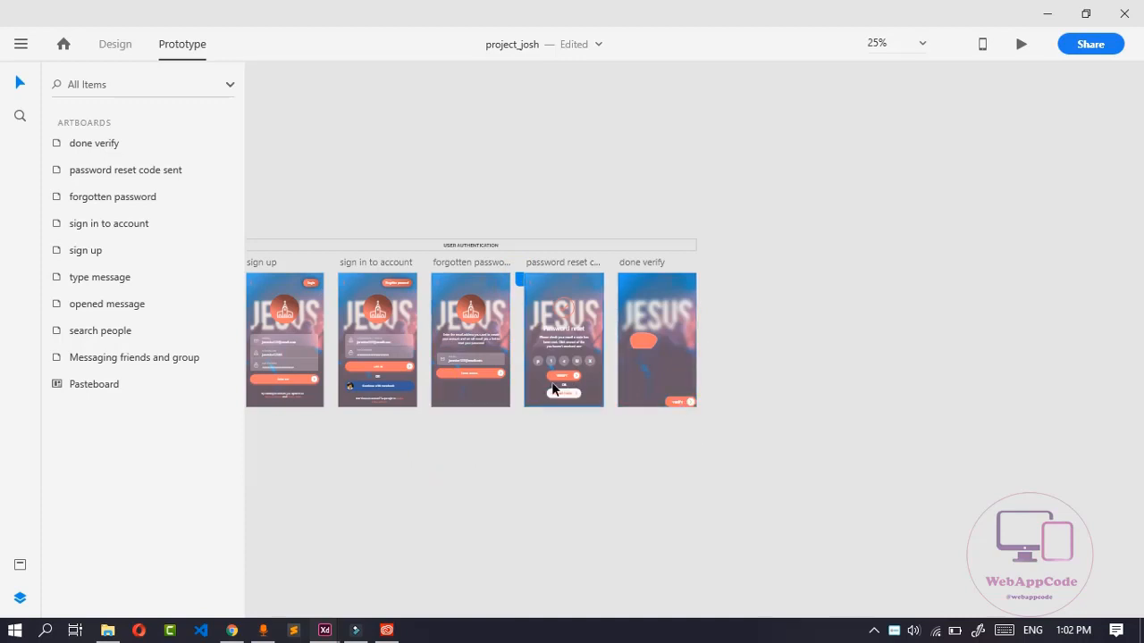
# Link the done verify artboard's verify button to the password reset code sent artboard with a Tap trigger and Transition action
pyautogui.click(672, 403)
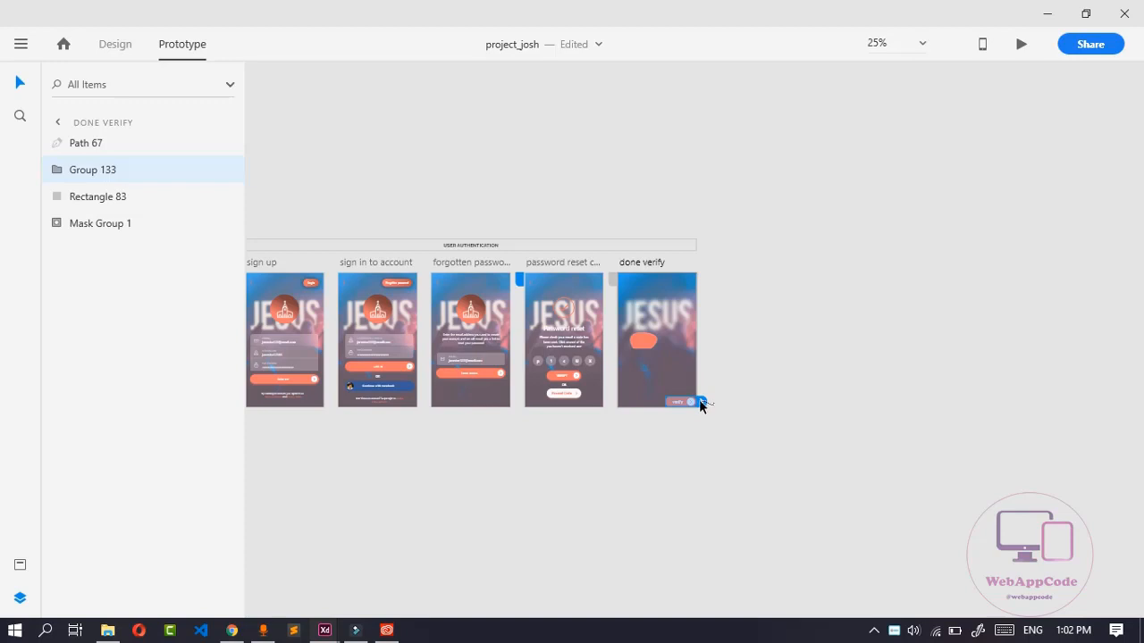
pyautogui.click(701, 403)
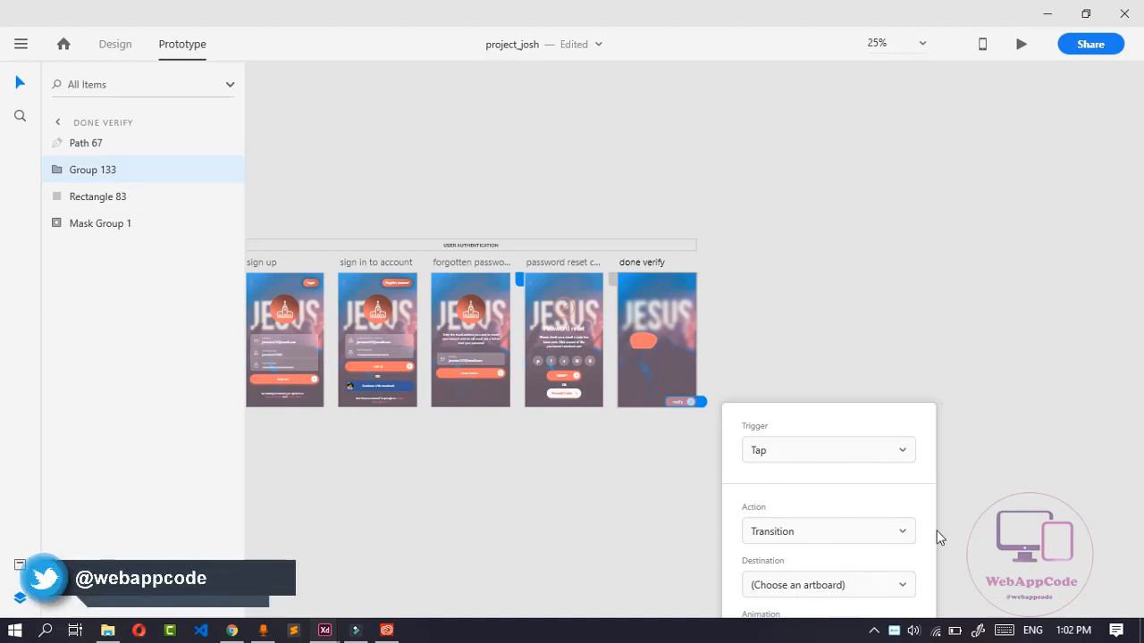
pyautogui.click(880, 532)
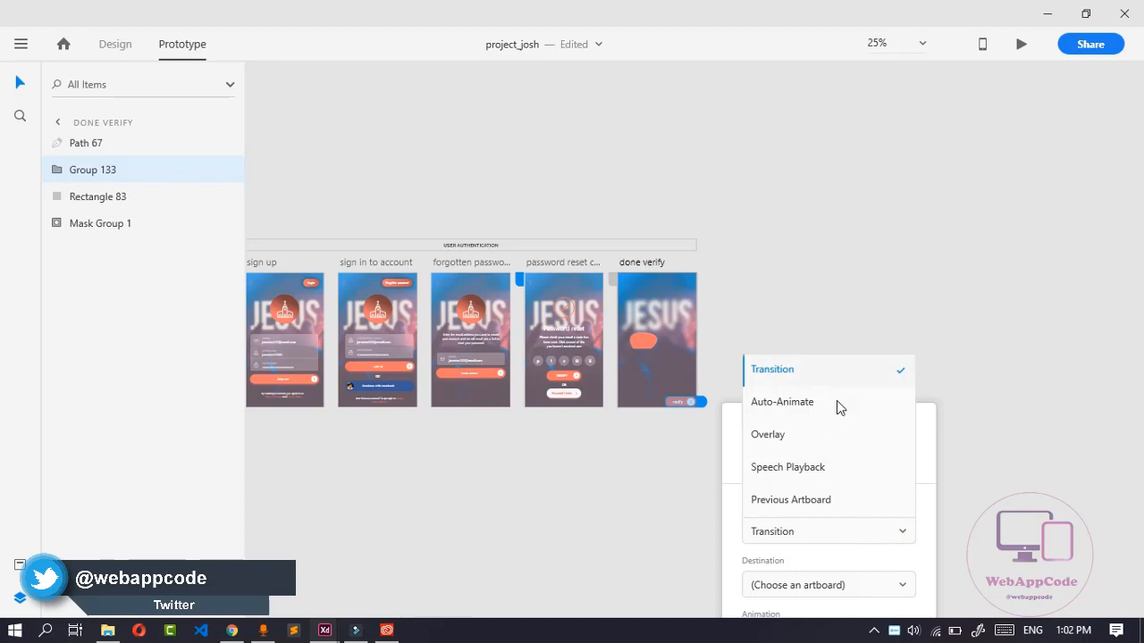
pyautogui.click(891, 533)
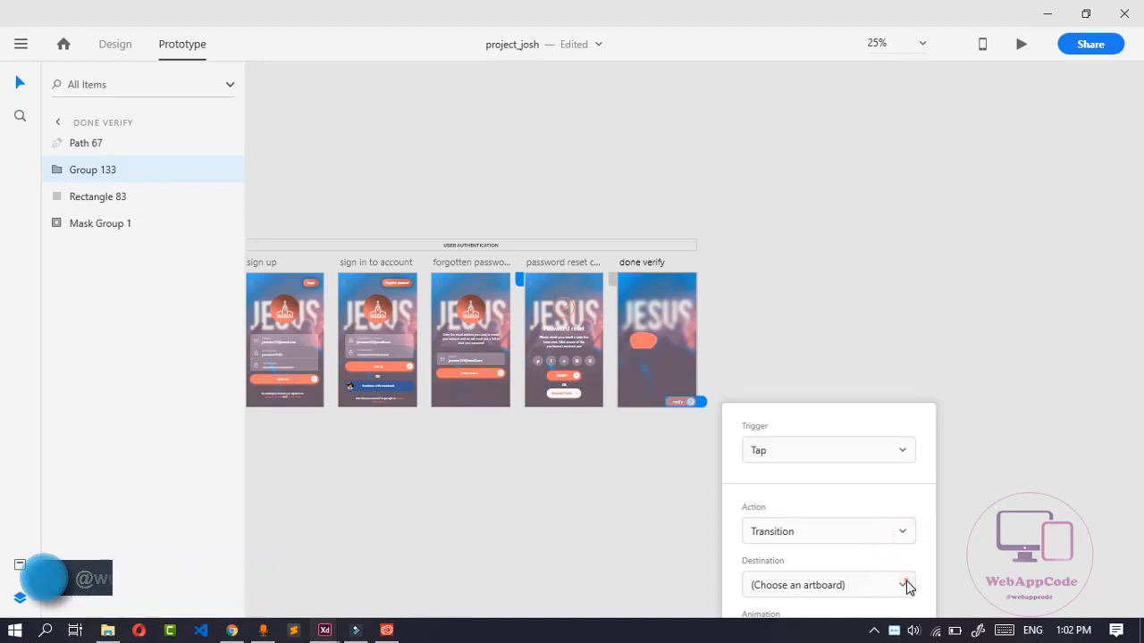
pyautogui.click(910, 585)
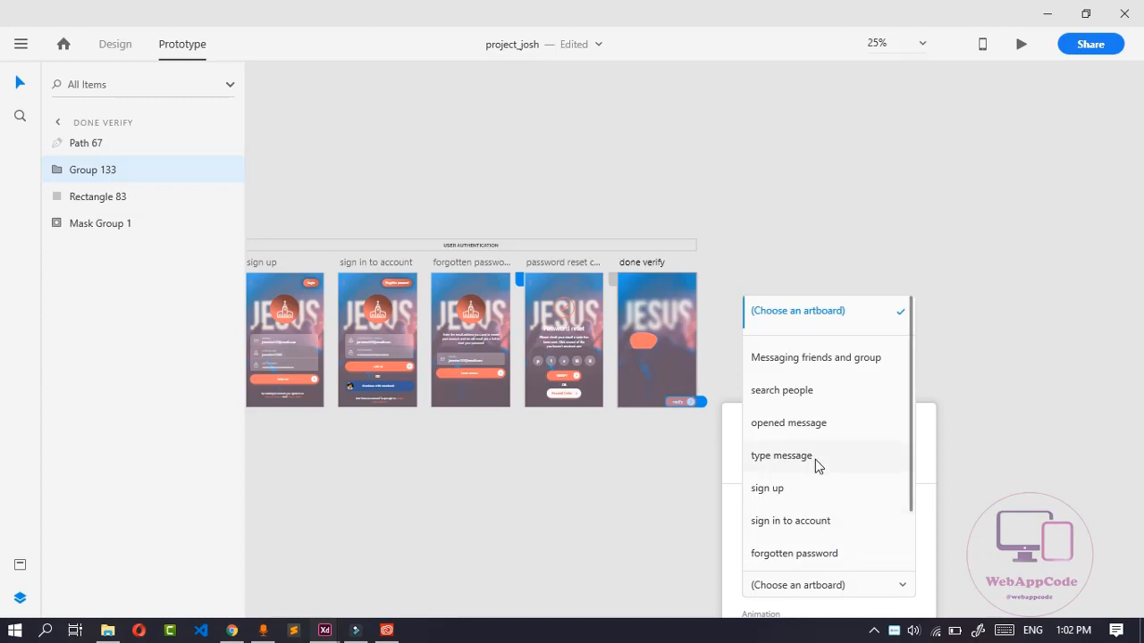
pyautogui.scroll(-1, 815, 460)
pyautogui.click(840, 543)
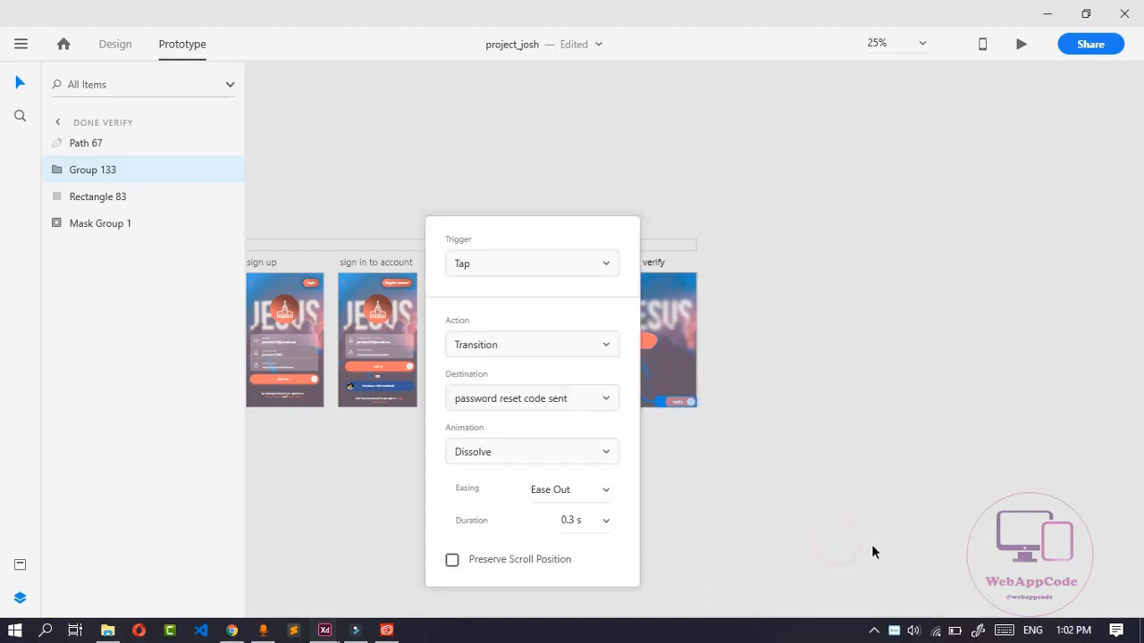
# Set the verify button transition's duration to 0.4 s and its easing to Ease In-Out
pyautogui.click(606, 522)
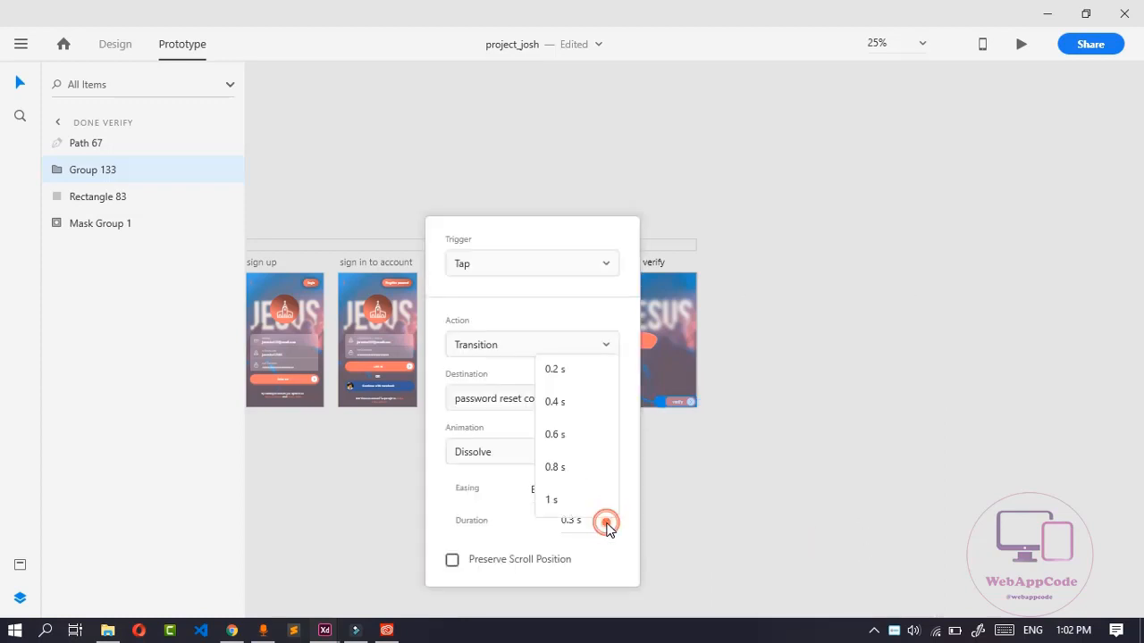
pyautogui.click(572, 407)
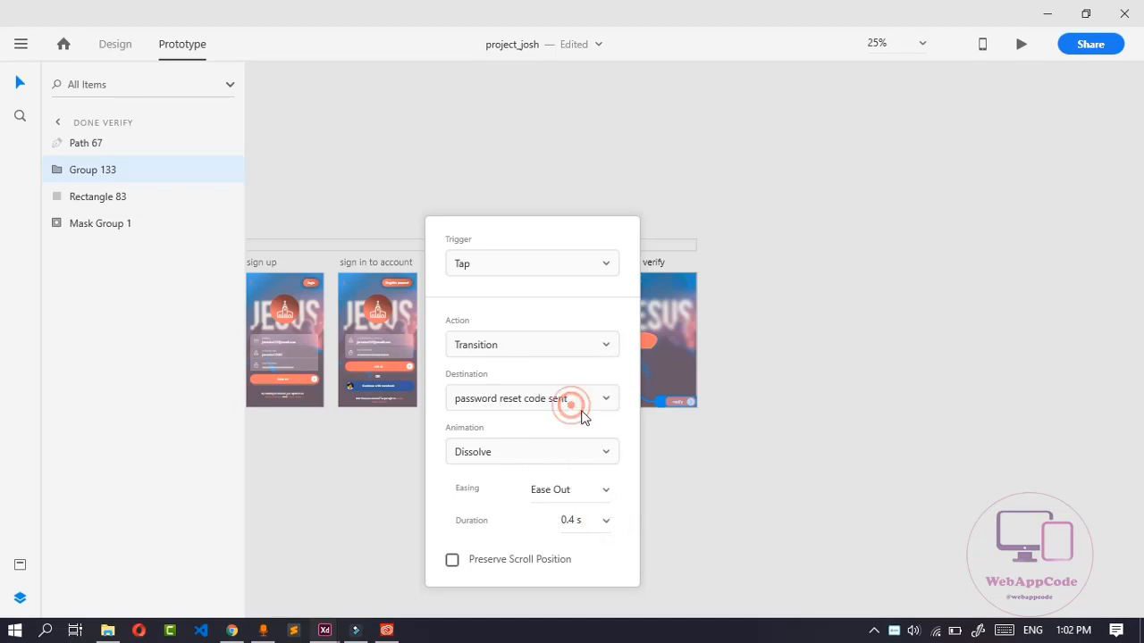
pyautogui.click(606, 492)
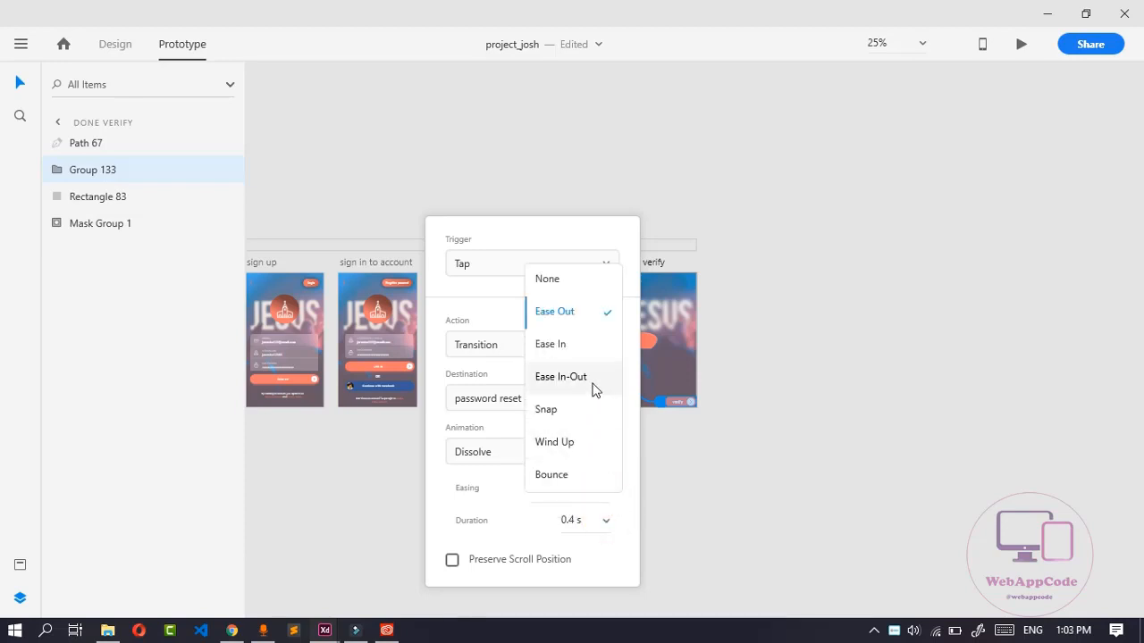
pyautogui.click(593, 392)
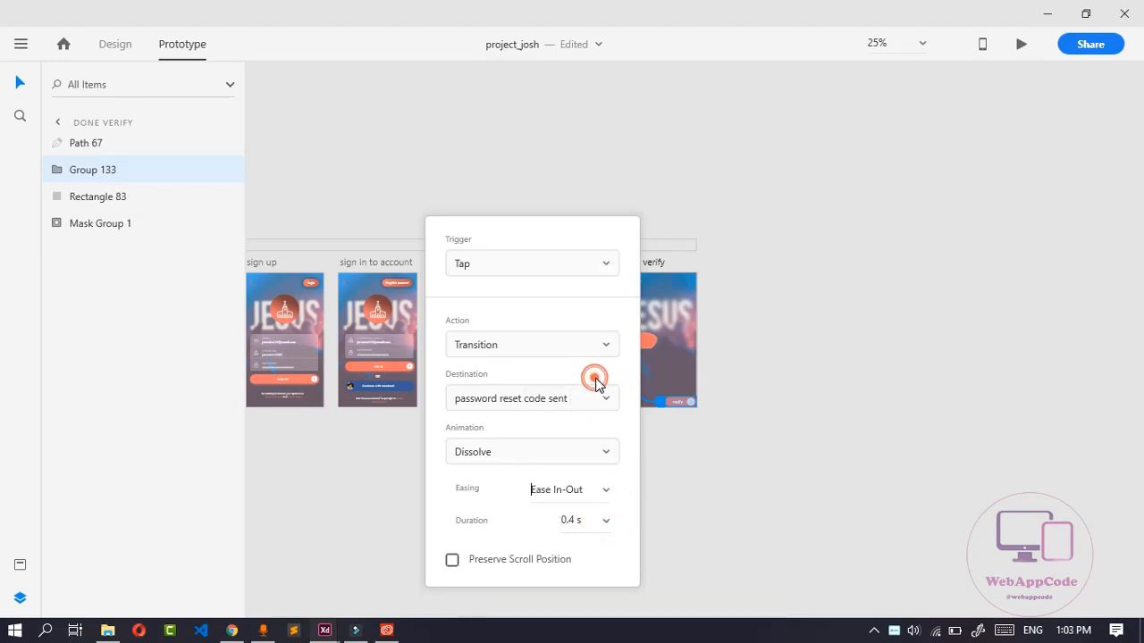
pyautogui.click(691, 513)
# Preview the done verify artboard twice, testing the verify button's link each time and closing the preview
pyautogui.click(698, 353)
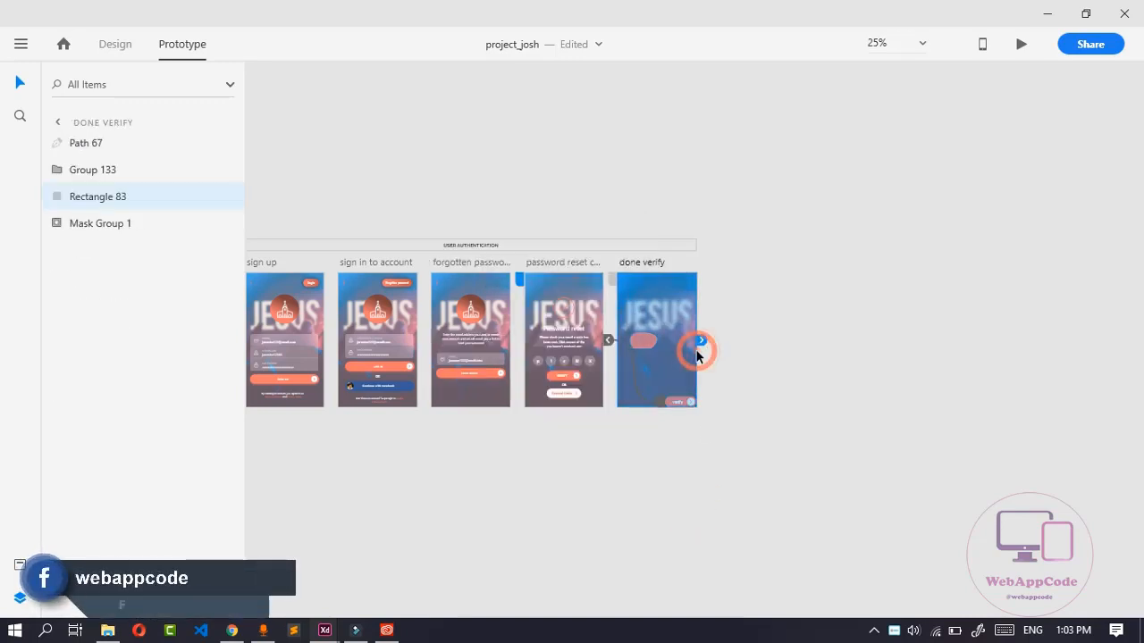
pyautogui.click(1023, 47)
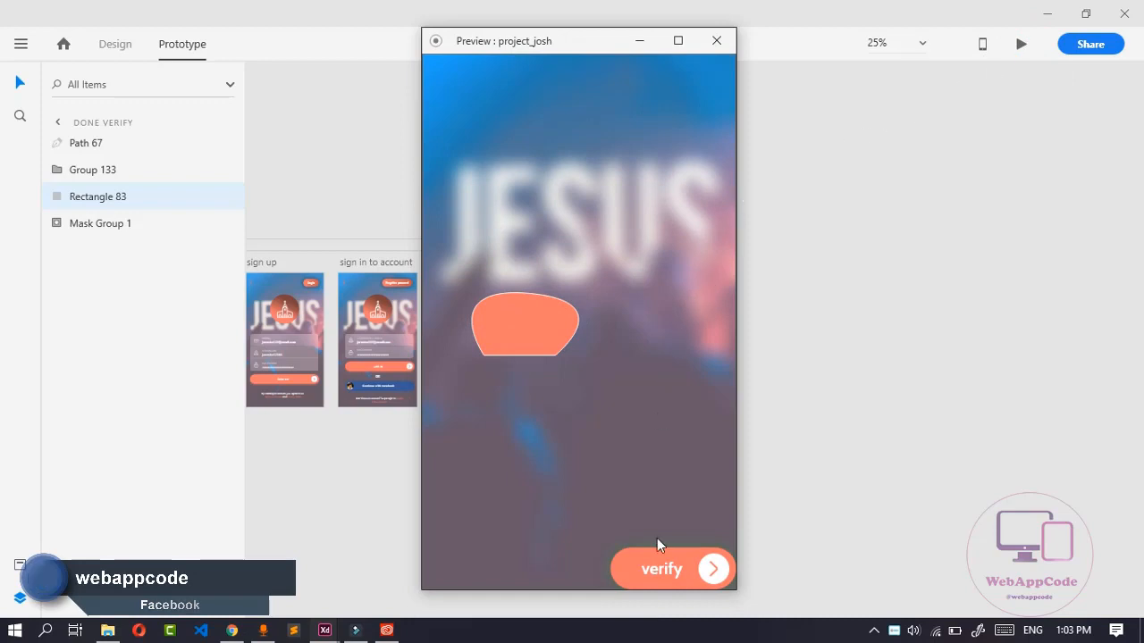
pyautogui.click(625, 566)
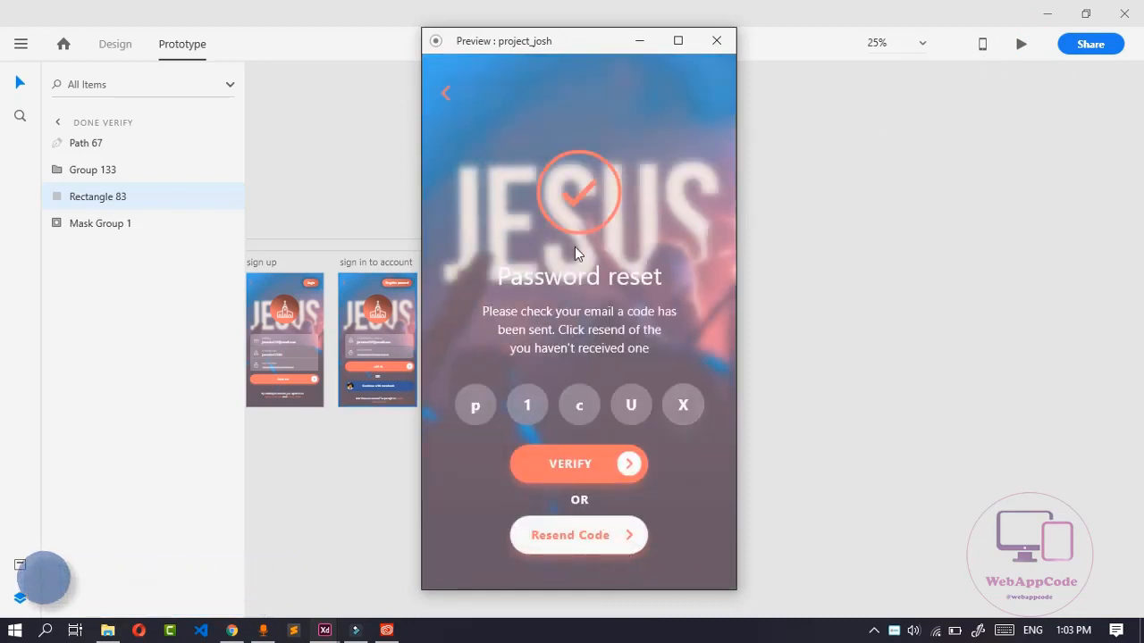
pyautogui.click(716, 40)
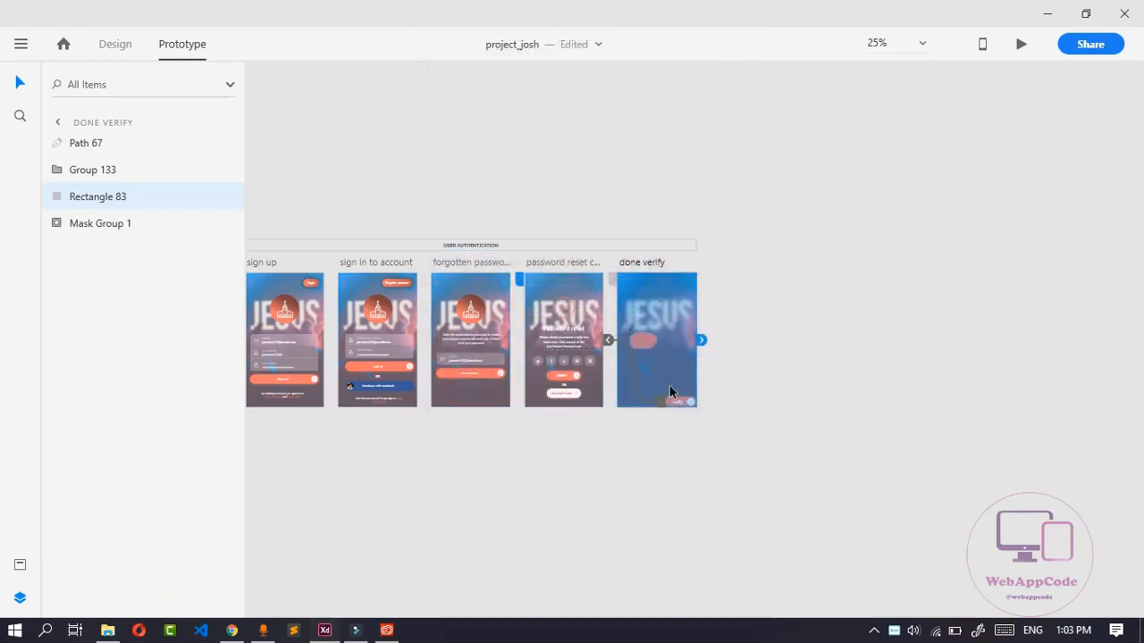
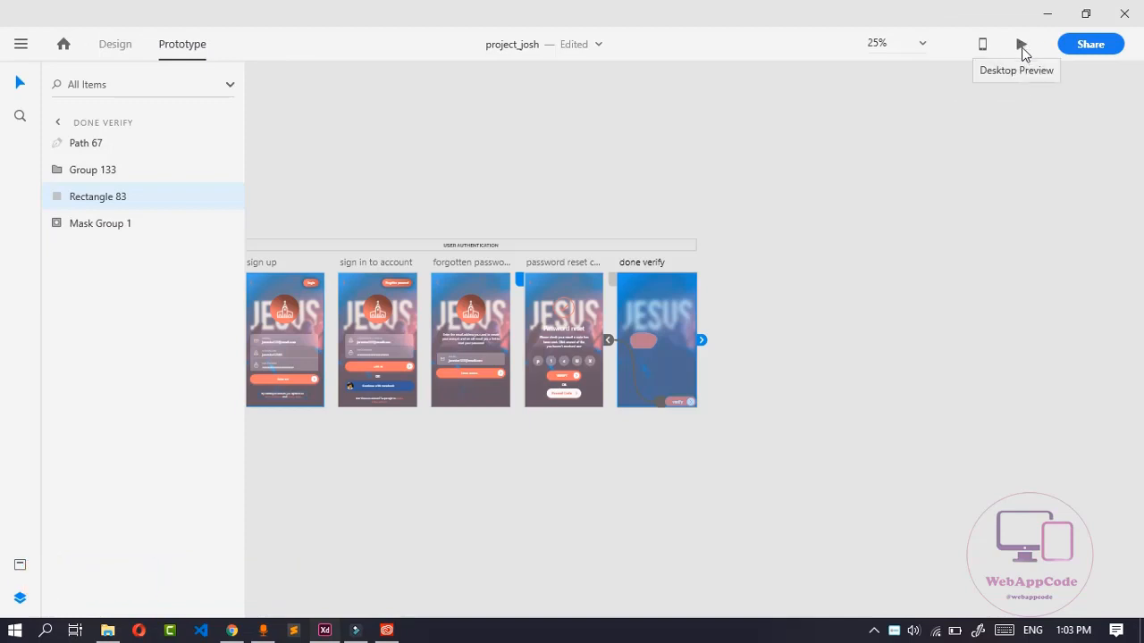
pyautogui.click(1022, 43)
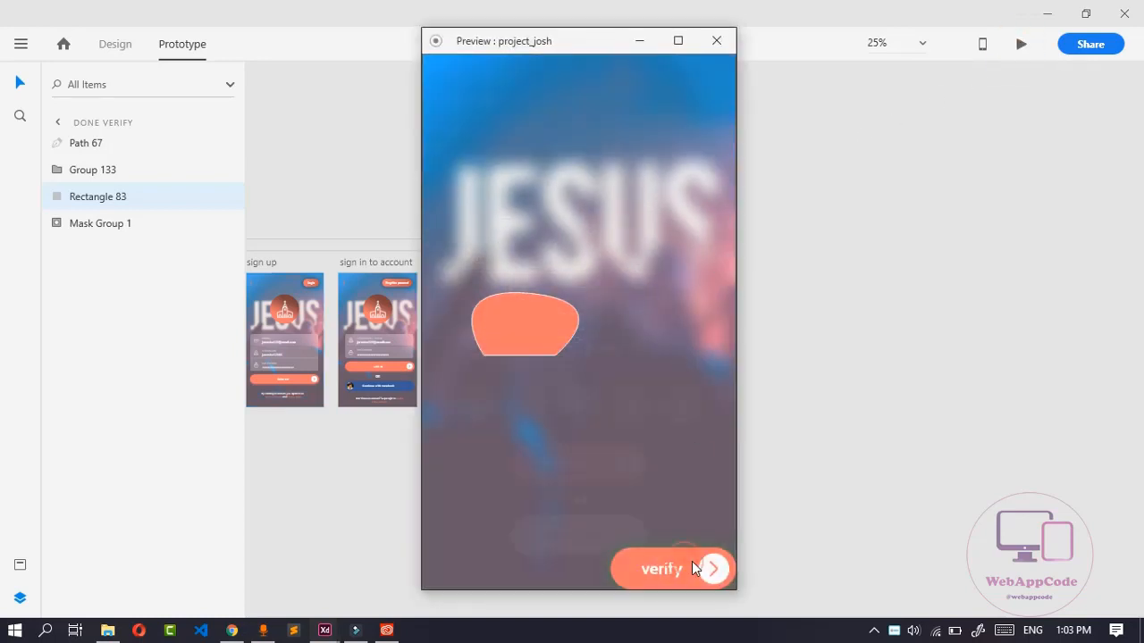
pyautogui.click(692, 561)
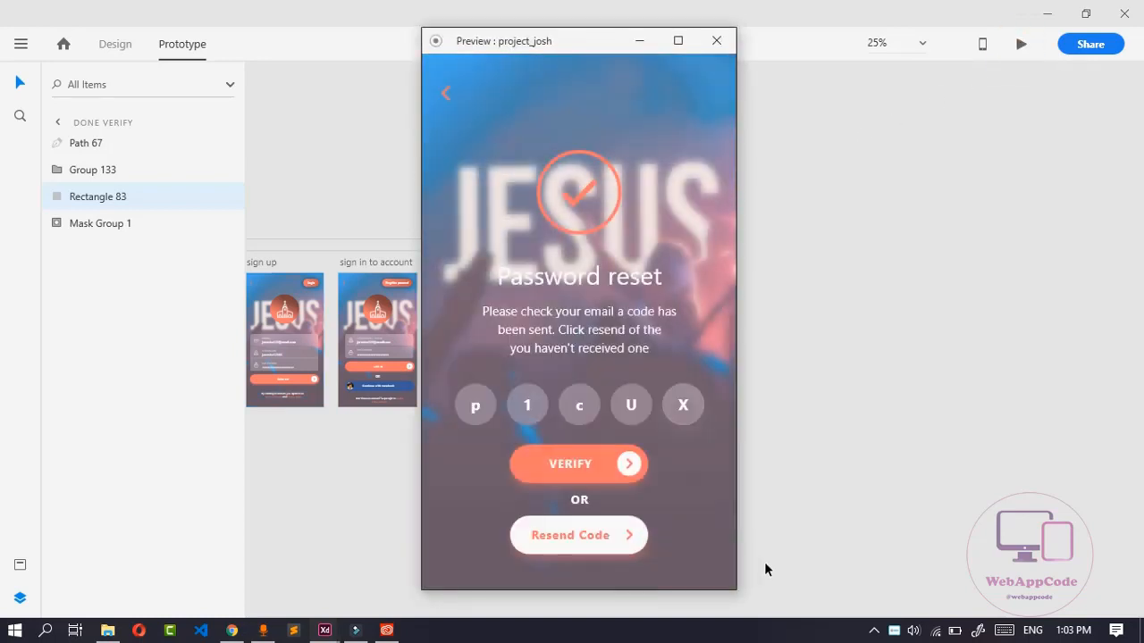
pyautogui.click(716, 42)
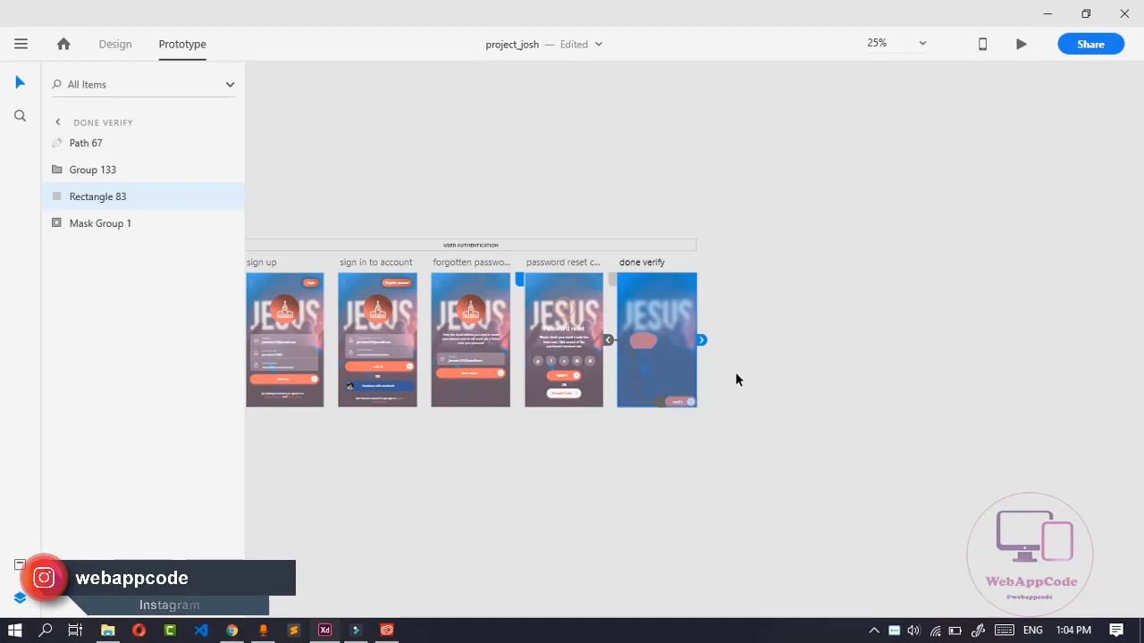
# Return to design mode and select the content group on the forgotten password artboard
pyautogui.click(119, 44)
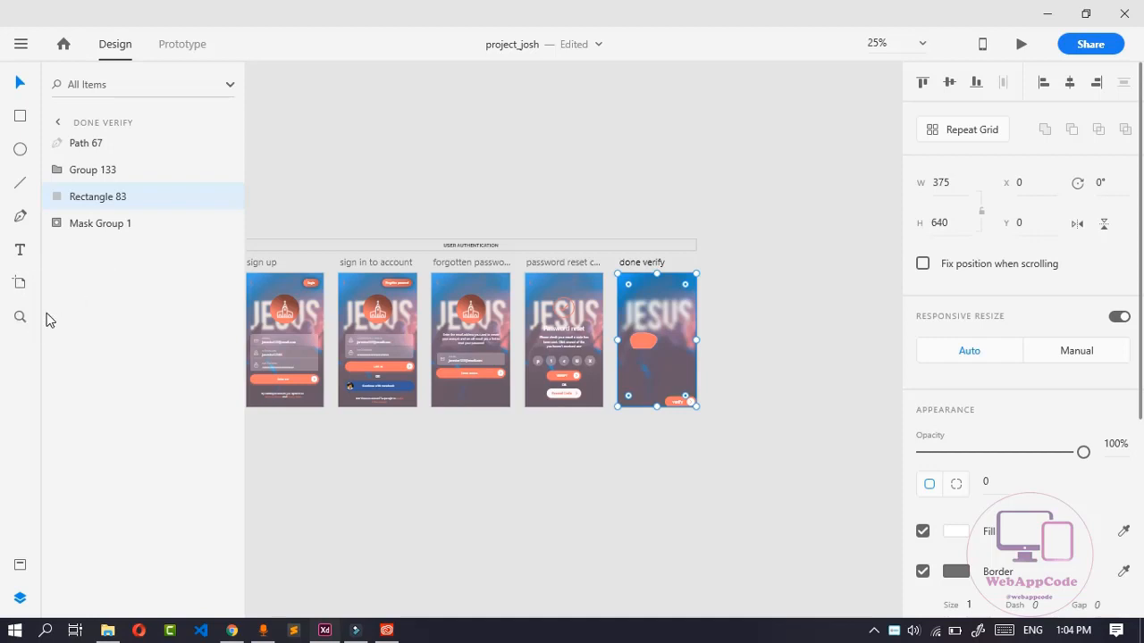
pyautogui.click(748, 421)
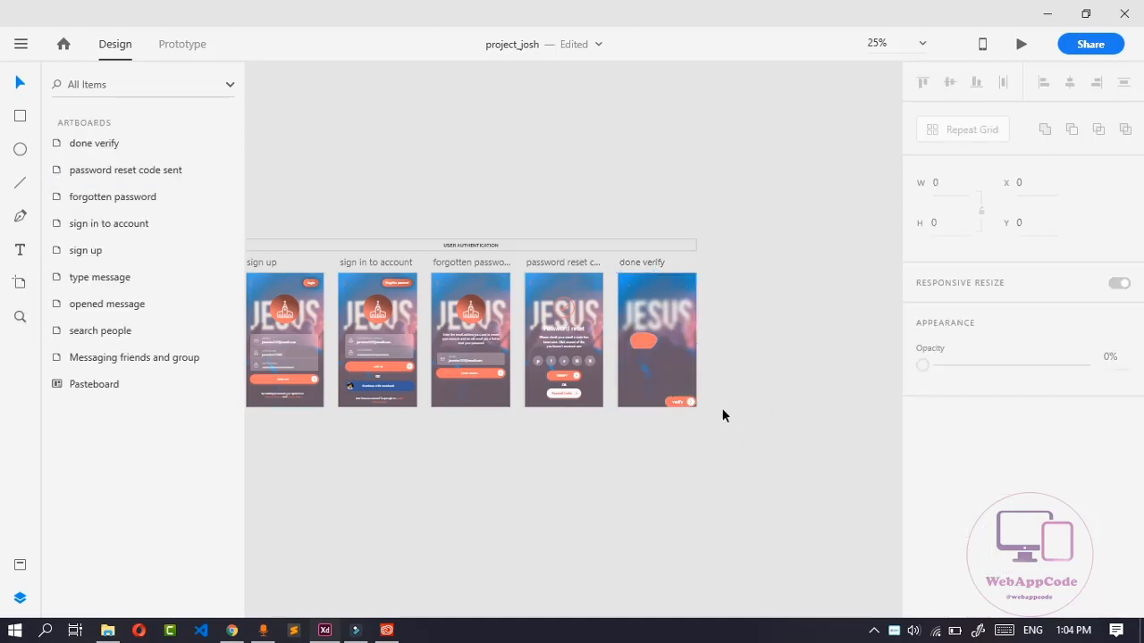
pyautogui.click(622, 404)
pyautogui.click(539, 403)
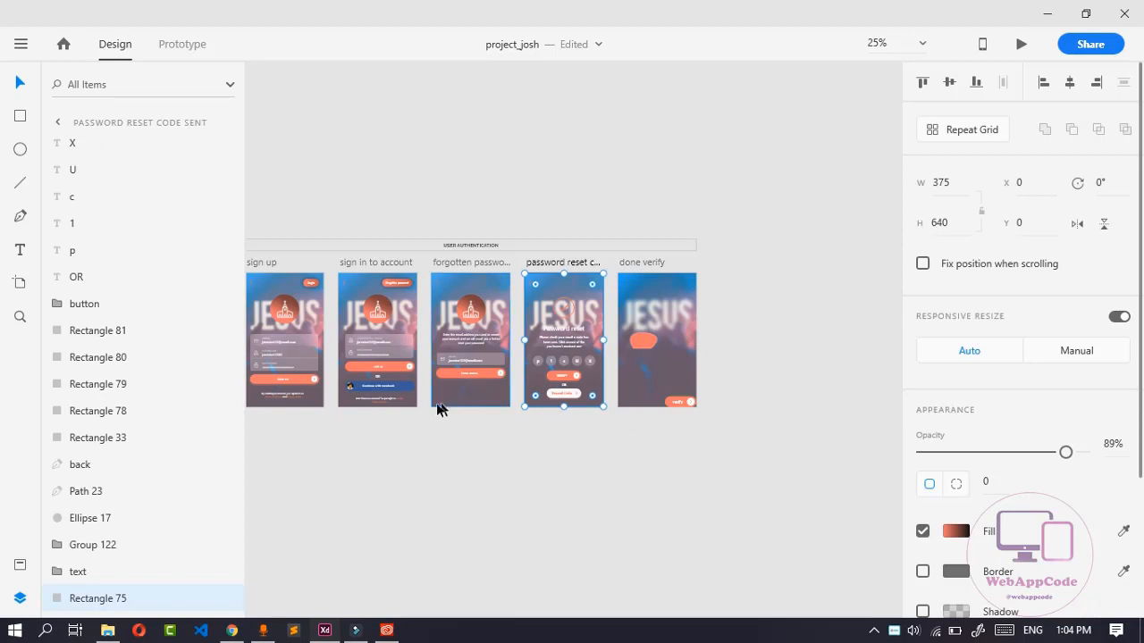
pyautogui.click(440, 406)
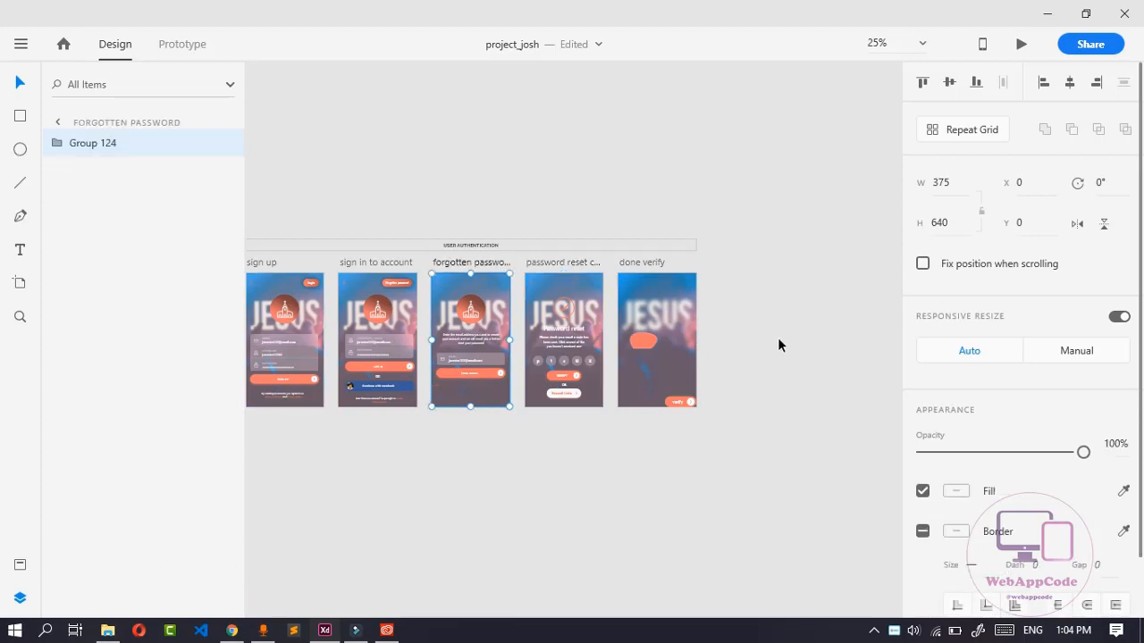
# Try placing a 375 x 812 iPhone X/XS artboard beside the done verify artboard and delete it
pyautogui.click(20, 283)
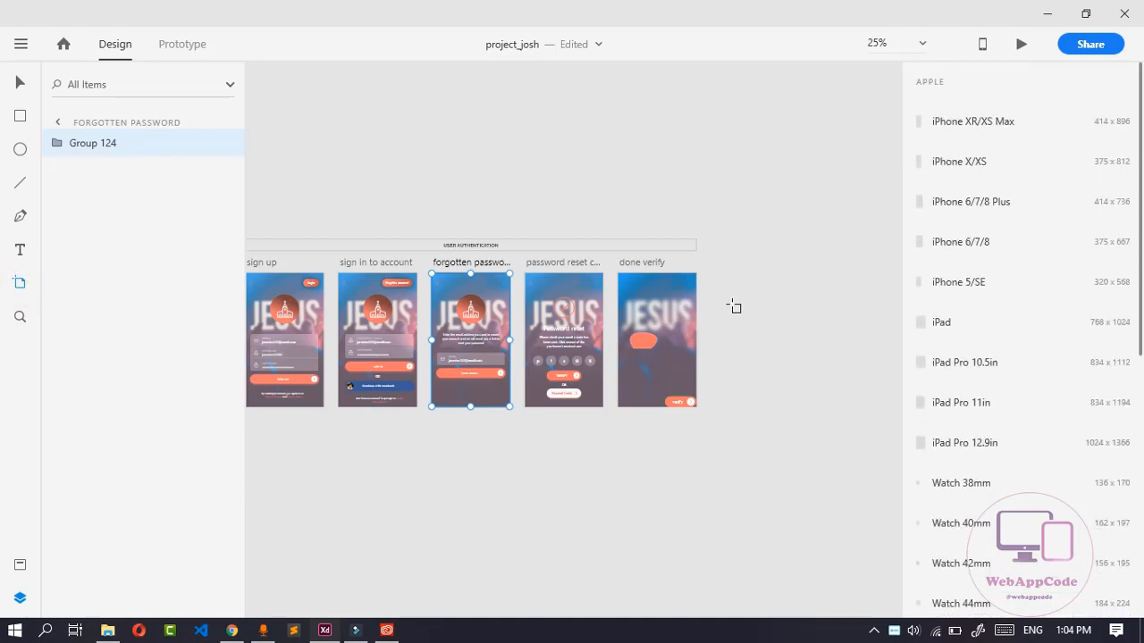
pyautogui.click(733, 284)
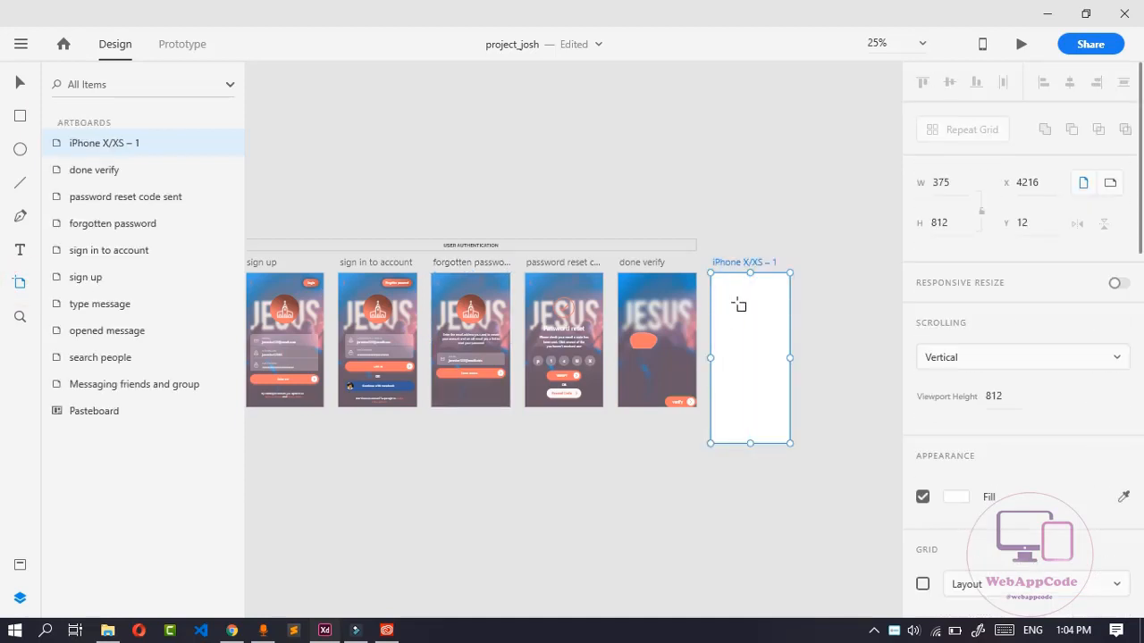
pyautogui.press('Delete')
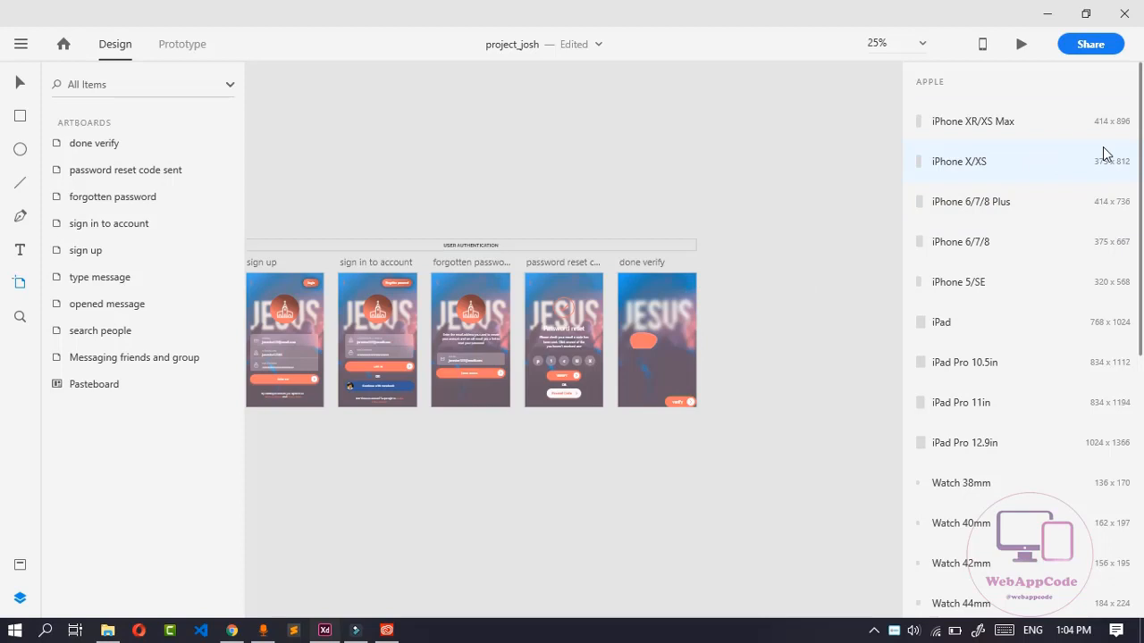
# Browse the preset artboard sizes for Apple, Google, Microsoft and Web devices
pyautogui.scroll(-5, 1101, 166)
pyautogui.scroll(-1, 1099, 178)
pyautogui.scroll(5, 1099, 183)
pyautogui.scroll(-5, 1098, 185)
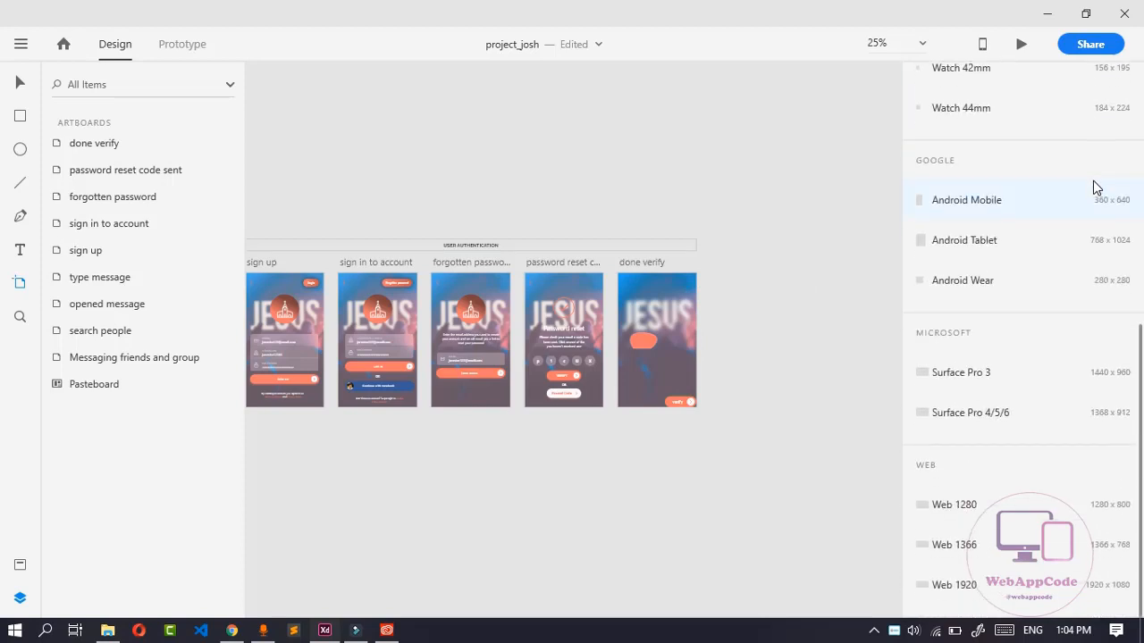
pyautogui.scroll(5, 1093, 183)
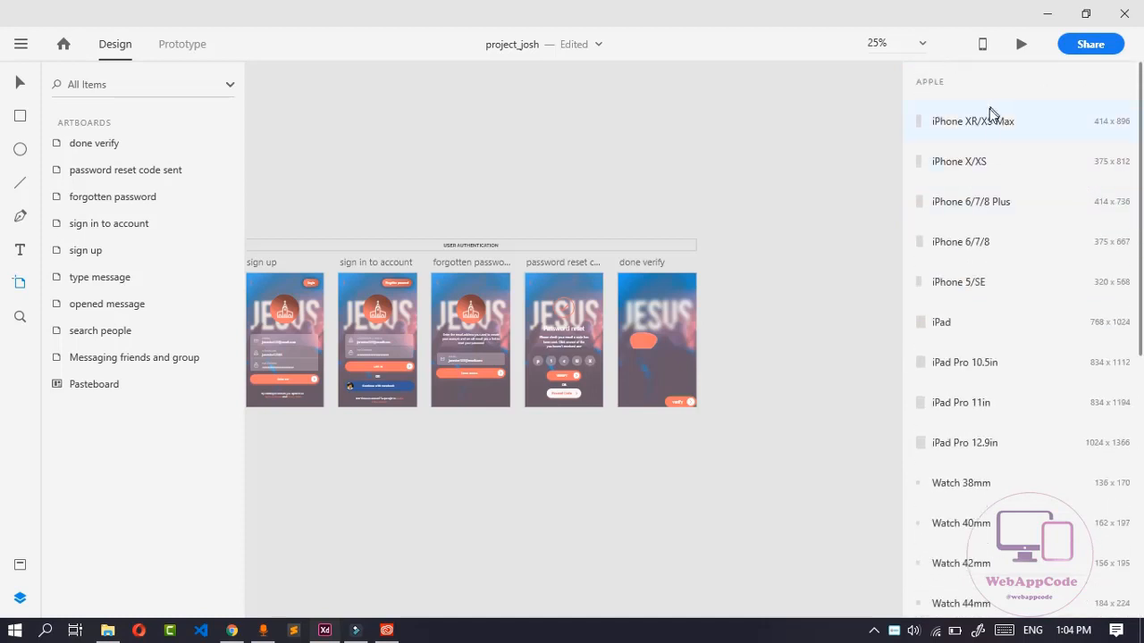
# Add a 360 x 640 Android Mobile preset artboard beside the done verify artboard
pyautogui.scroll(-3, 995, 135)
pyautogui.scroll(-3, 994, 135)
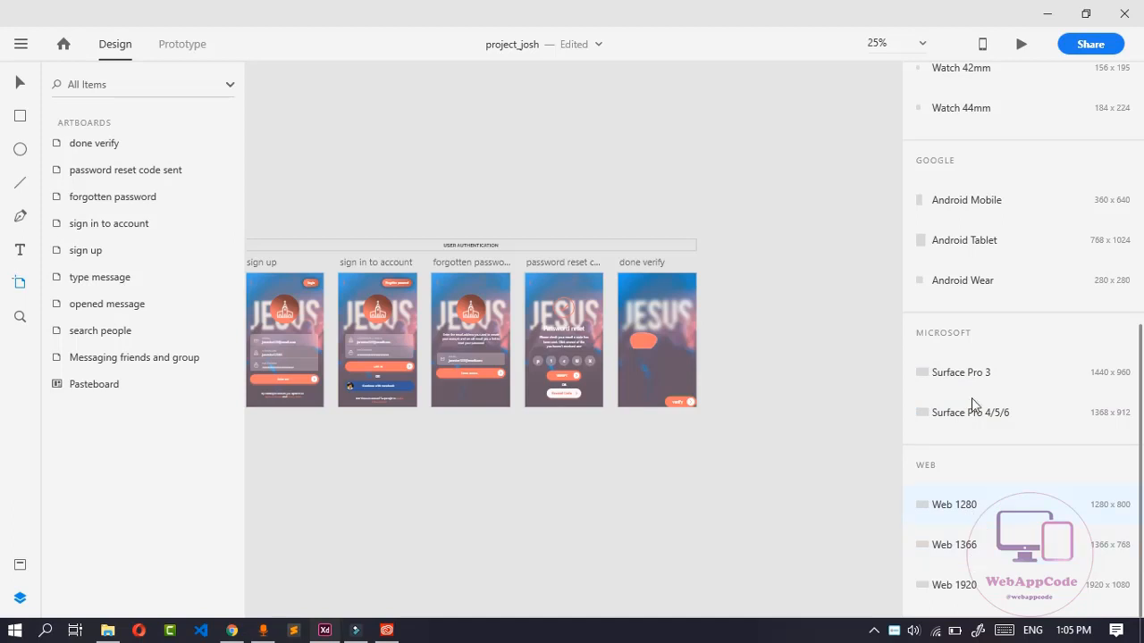
pyautogui.scroll(5, 980, 255)
pyautogui.scroll(-5, 980, 259)
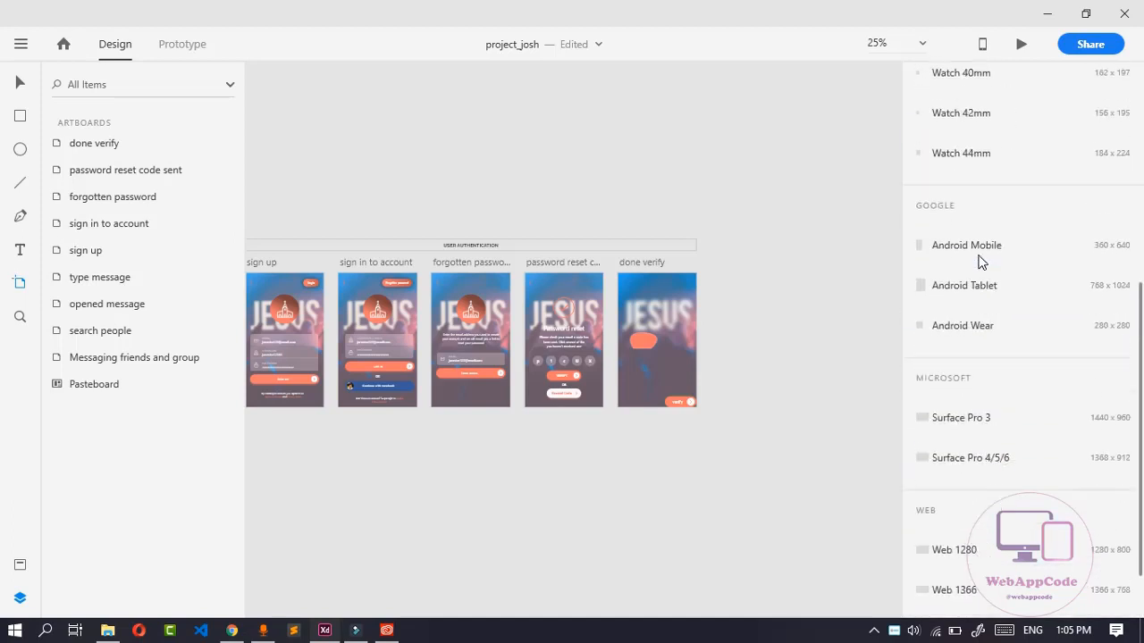
pyautogui.scroll(3, 979, 264)
pyautogui.scroll(-3, 979, 268)
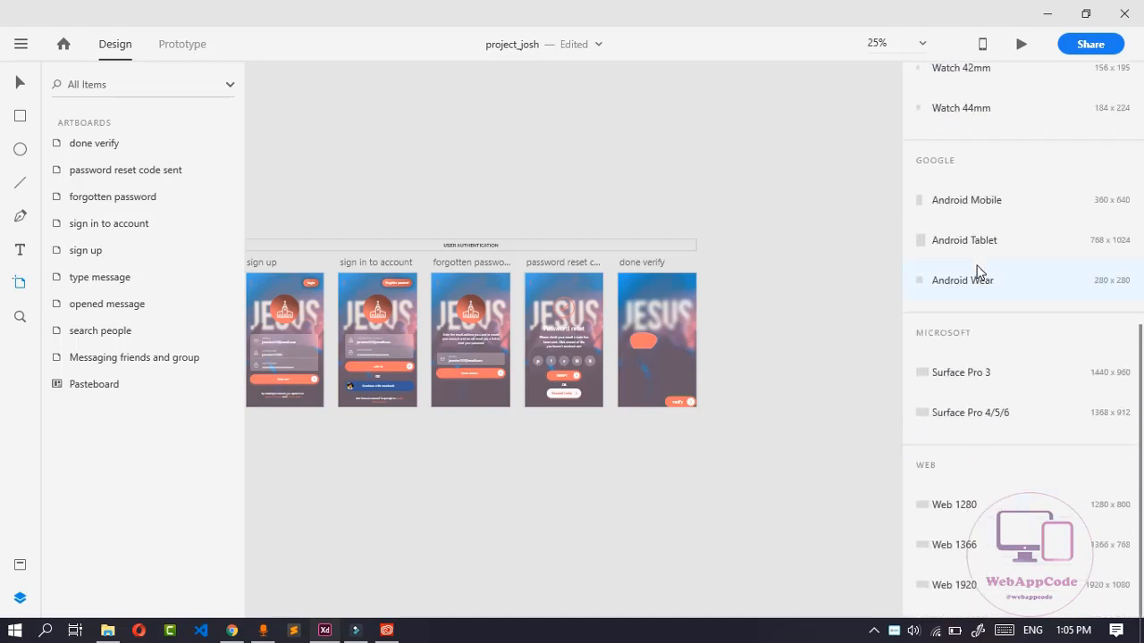
pyautogui.click(1005, 205)
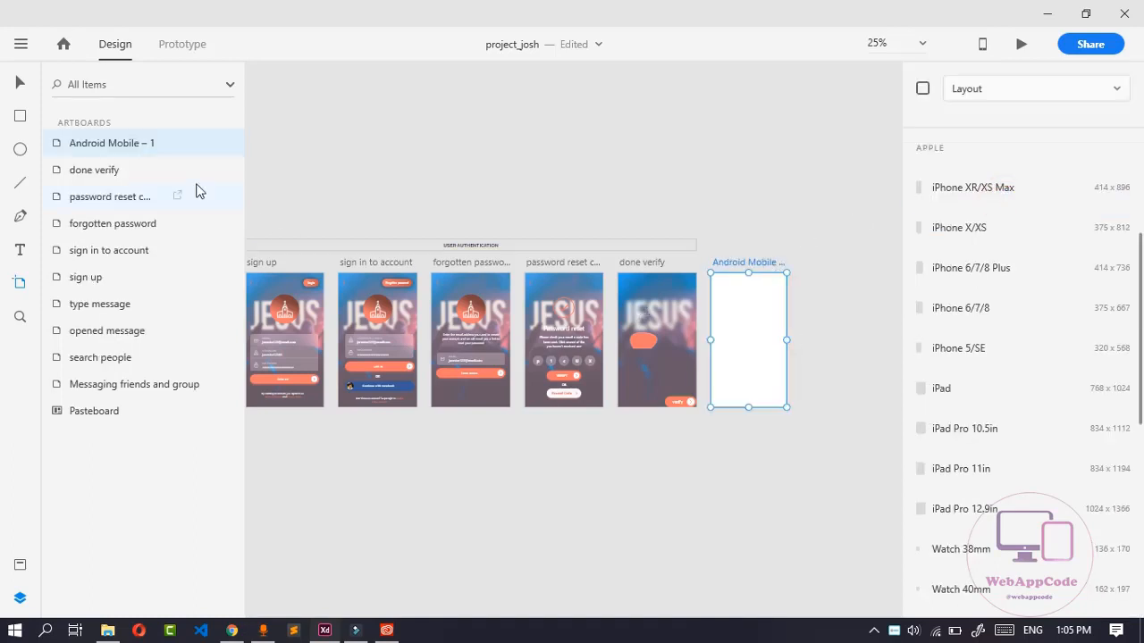
# Set the new Android Mobile artboard's width to 375
pyautogui.click(20, 82)
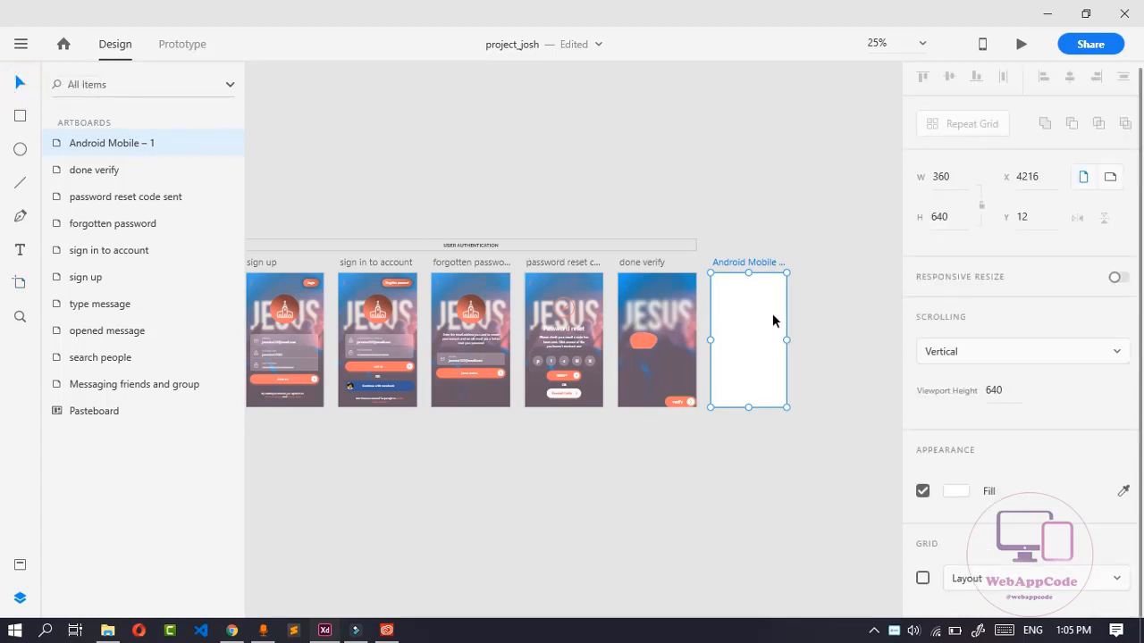
pyautogui.click(940, 177)
pyautogui.write('75')
pyautogui.press('Return')
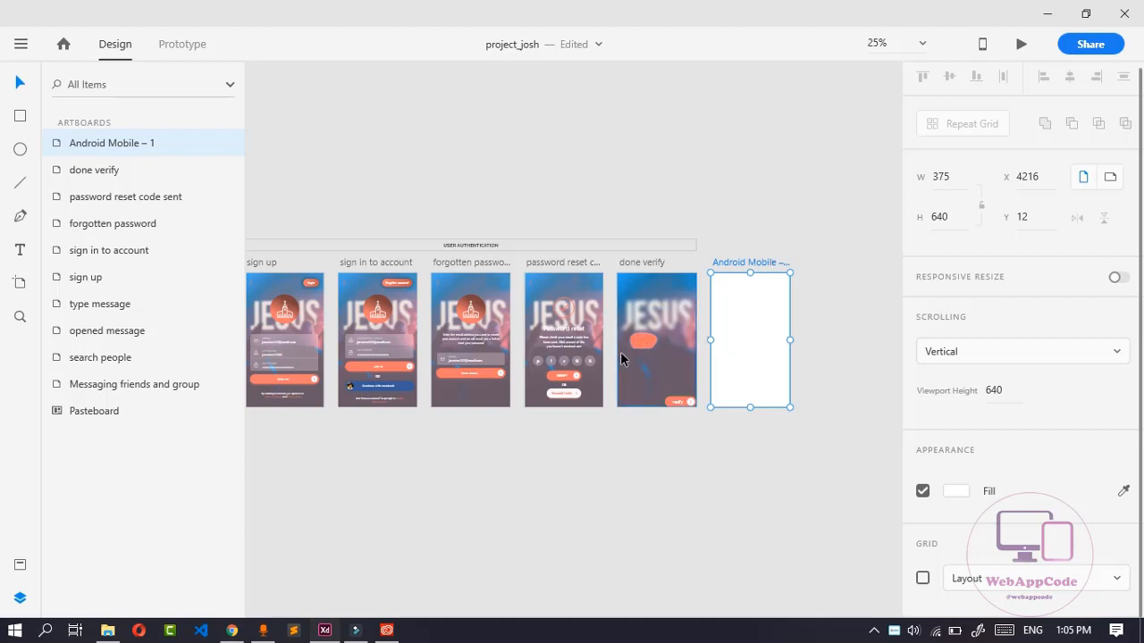
# Try placing a second Android Mobile artboard beside the first one and delete it
pyautogui.click(20, 284)
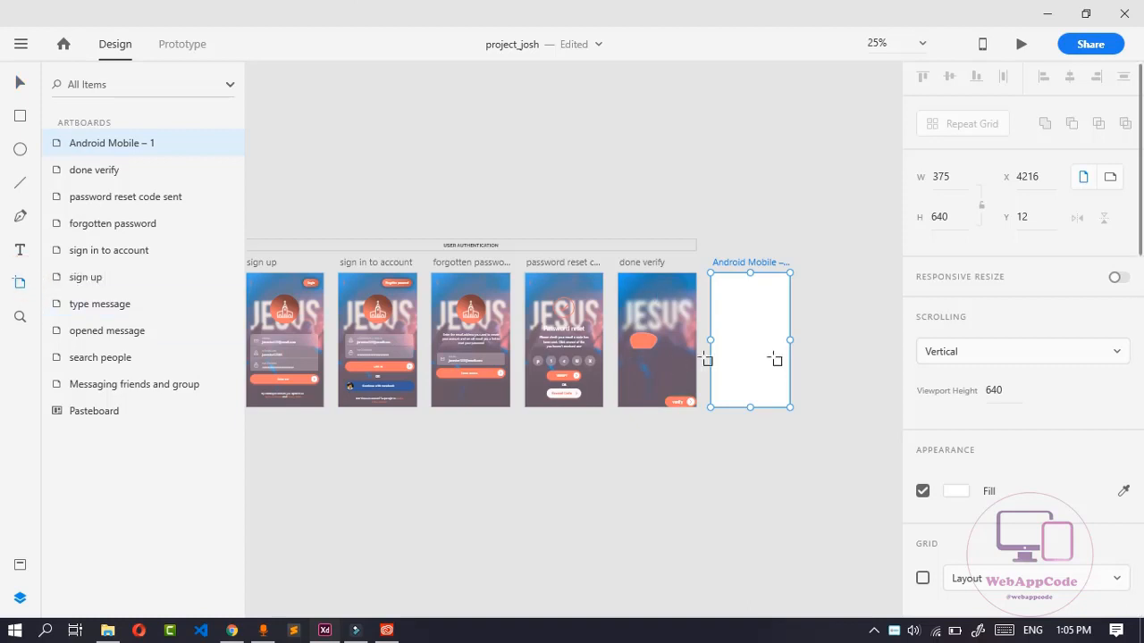
pyautogui.click(840, 335)
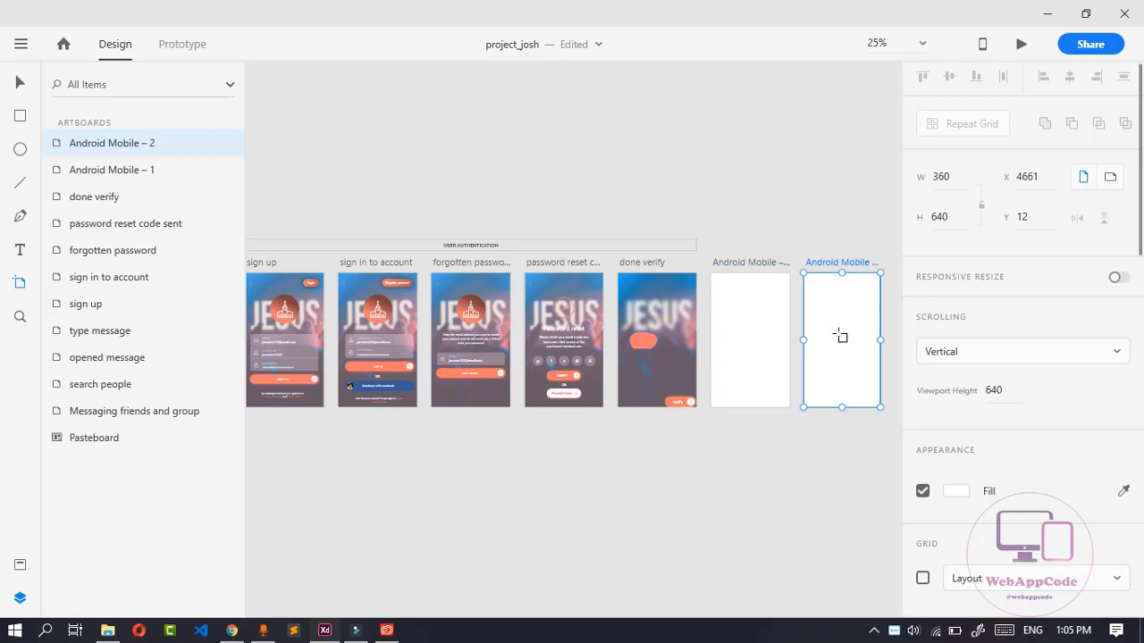
pyautogui.press('Delete')
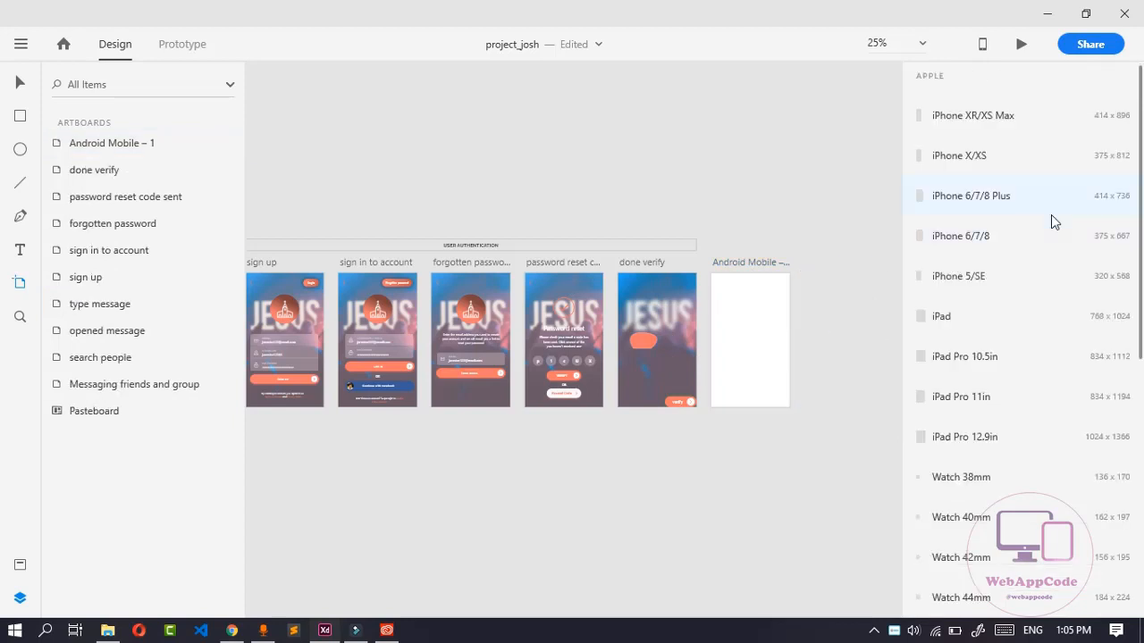
# Add two 280 x 280 Android Wear artboards beside the Android Mobile artboard
pyautogui.scroll(-5, 1023, 241)
pyautogui.scroll(-3, 1028, 246)
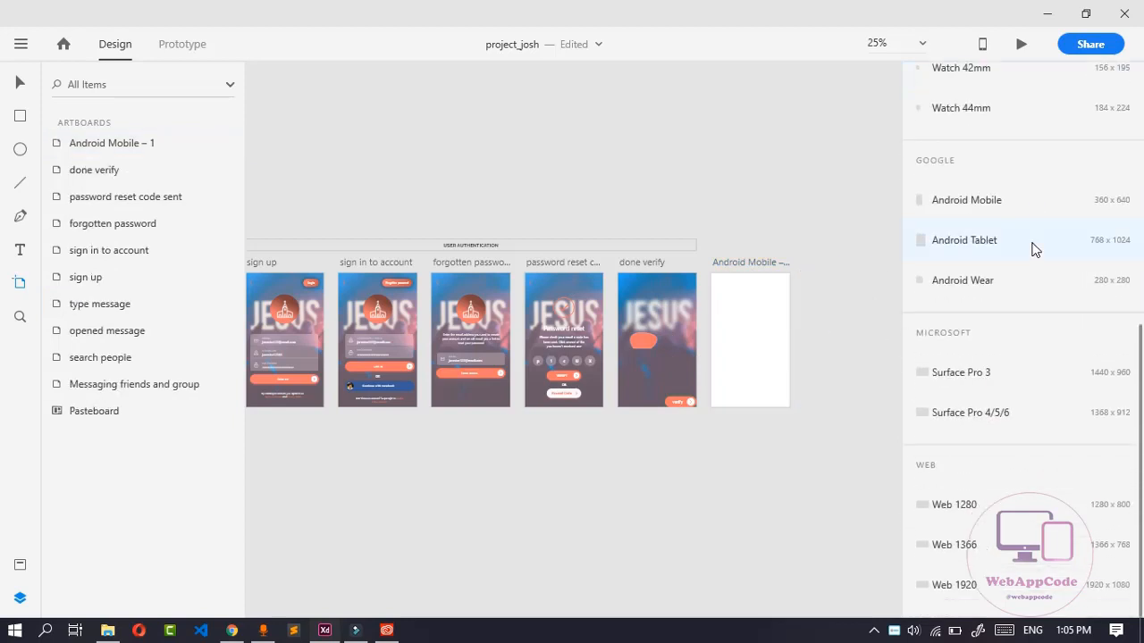
pyautogui.click(981, 280)
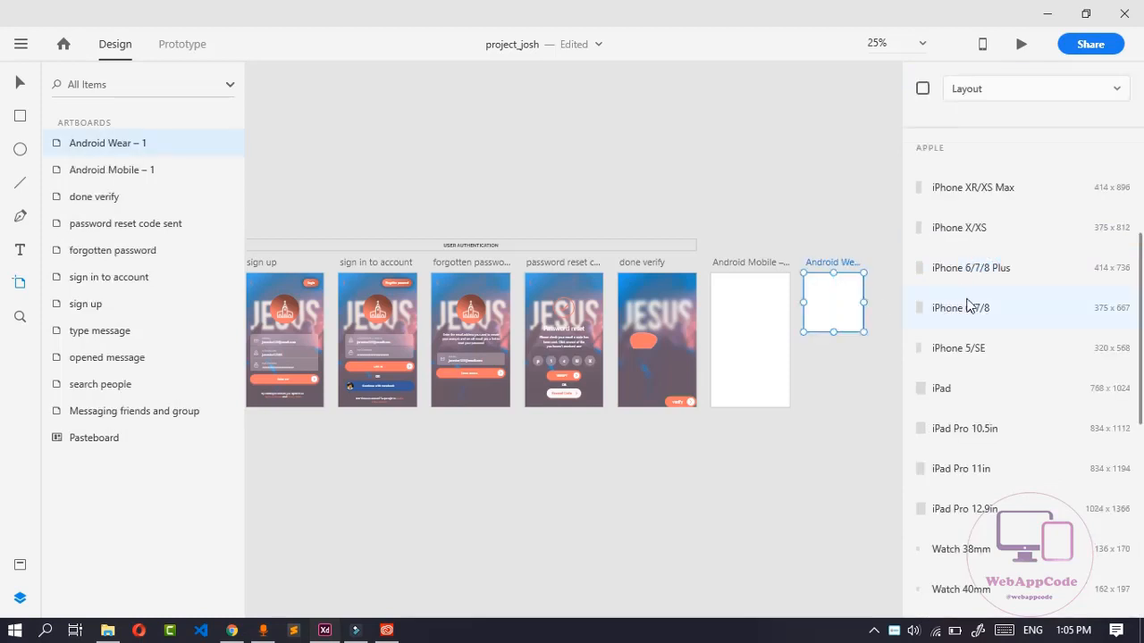
pyautogui.click(841, 374)
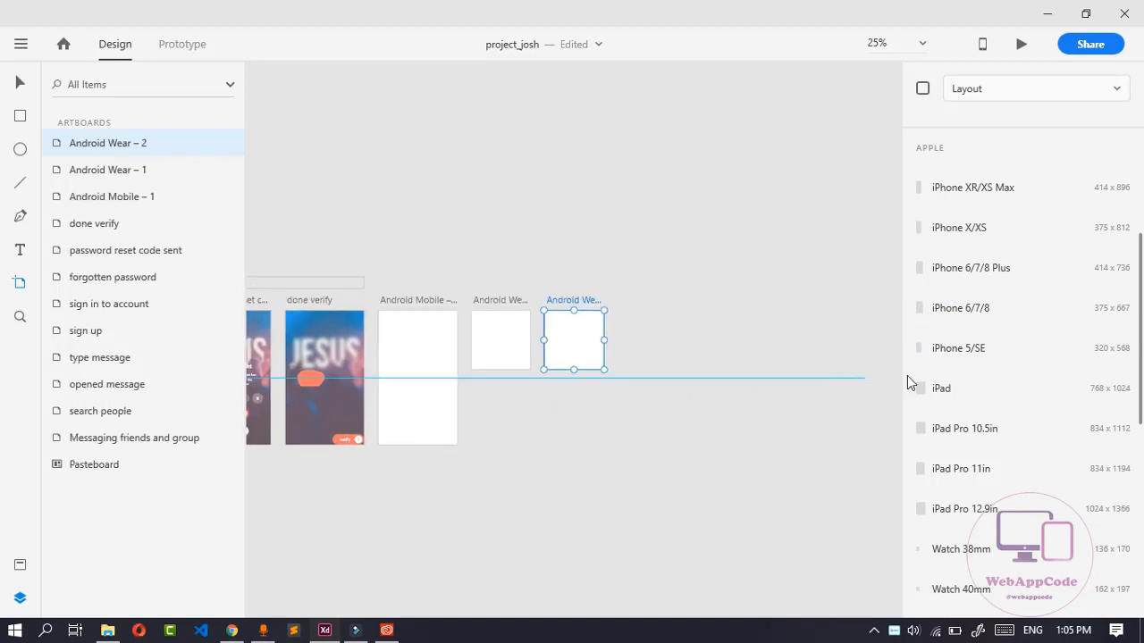
# Try adding a 1440 x 960 Surface Pro 3 artboard beside the Android Wear artboards and delete it
pyautogui.scroll(-4, 954, 258)
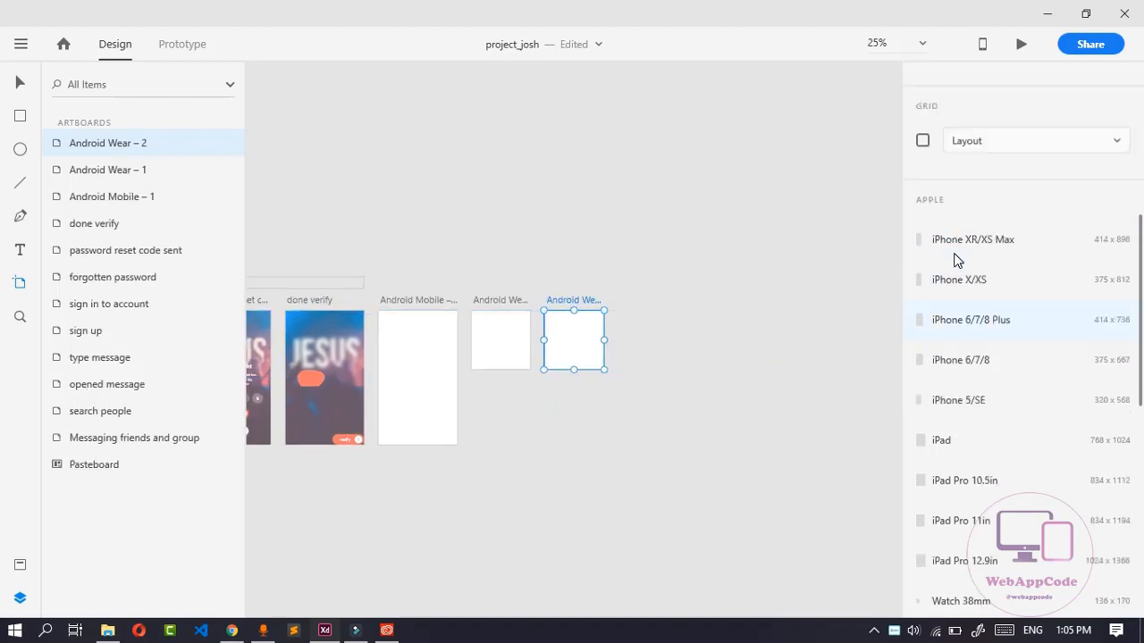
pyautogui.scroll(-5, 946, 268)
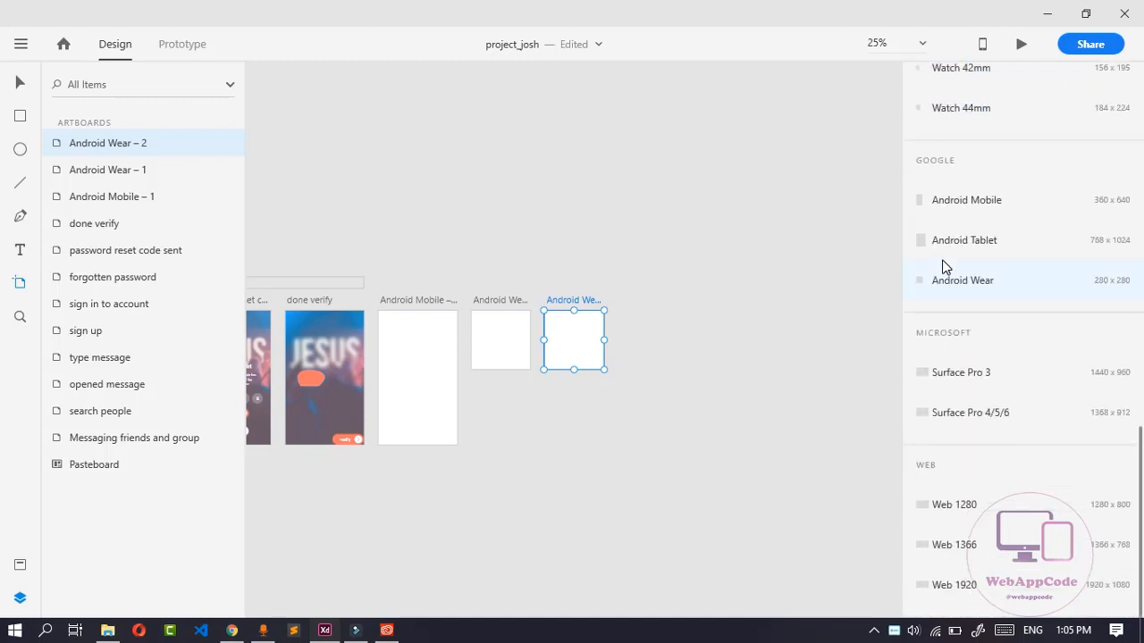
pyautogui.click(1009, 373)
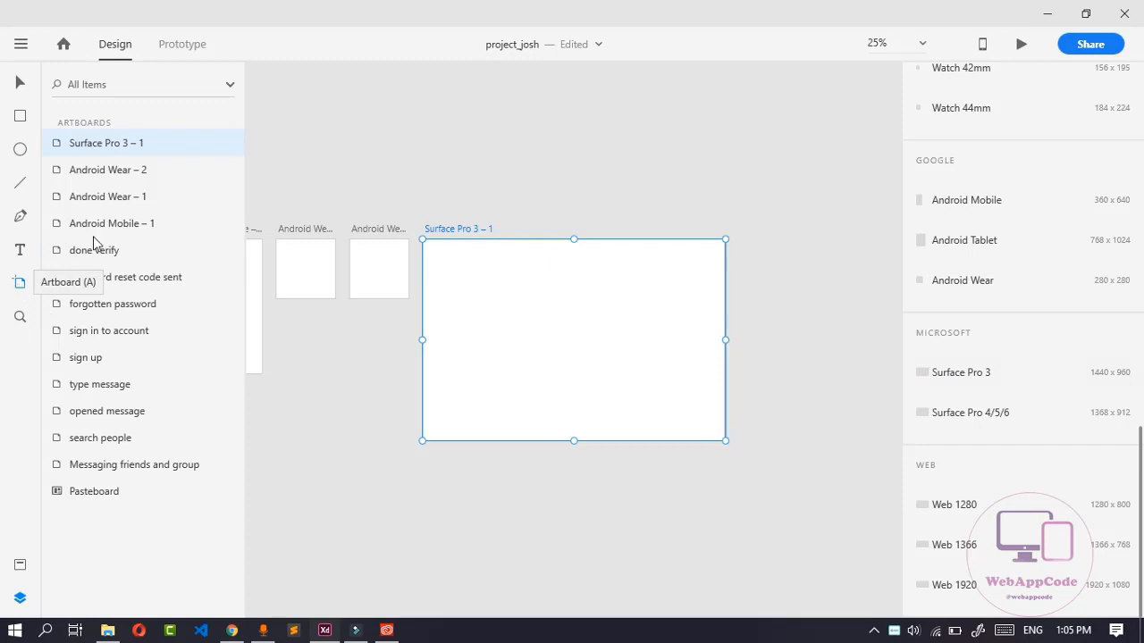
pyautogui.click(18, 85)
pyautogui.click(431, 313)
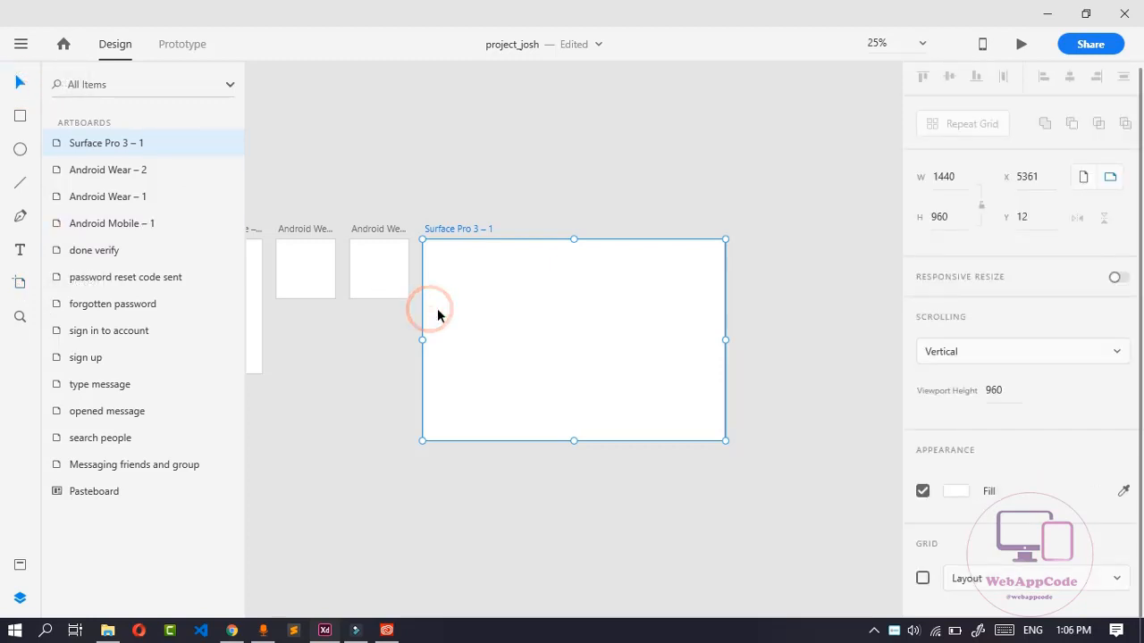
pyautogui.press('Delete')
# Delete both Android Wear artboards and the Android Mobile artboard
pyautogui.click(366, 284)
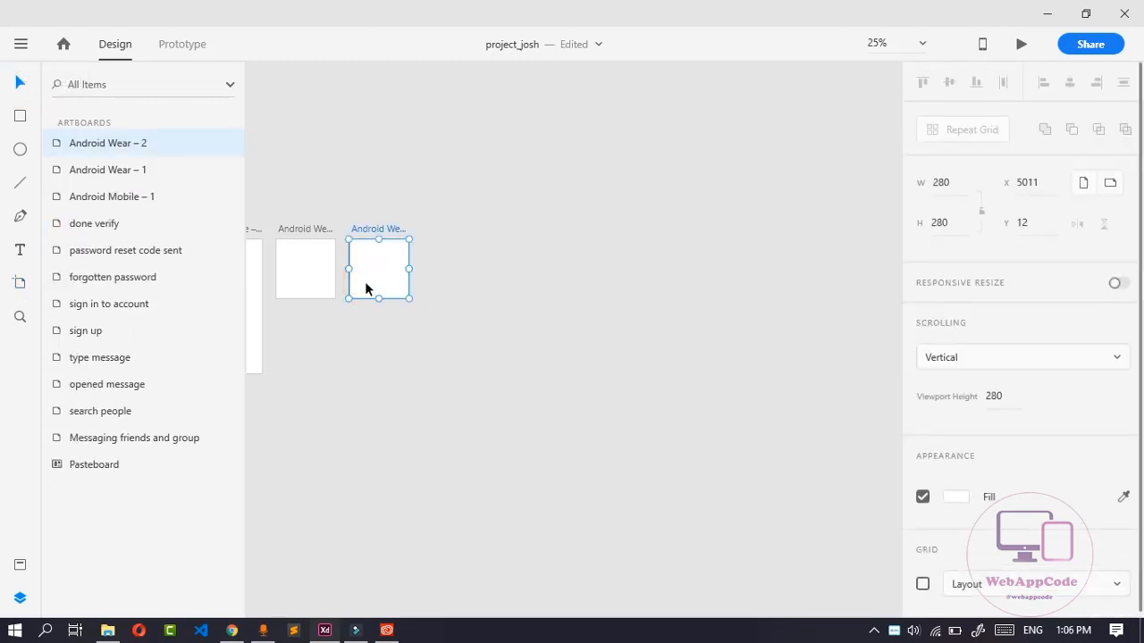
pyautogui.press('Delete')
pyautogui.click(284, 282)
pyautogui.press('Delete')
pyautogui.click(261, 302)
pyautogui.press('Delete')
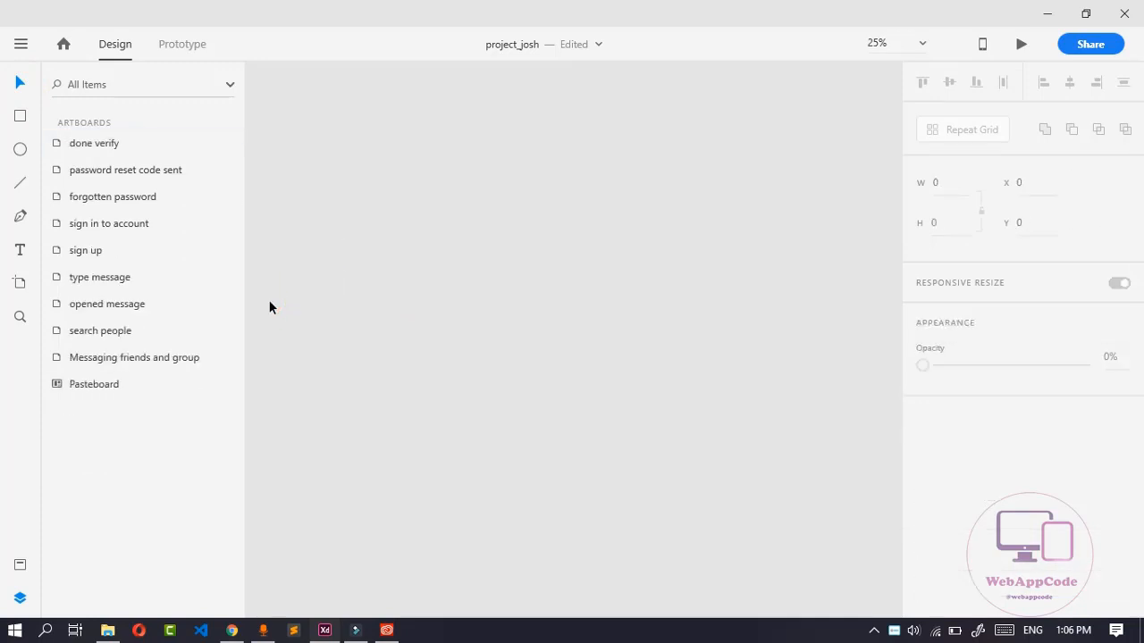
# Bring all artboards into view and zoom in with the Zoom tool, ending on a tiny area beside the done verify artboard
pyautogui.hotkey('ctrl', '0')
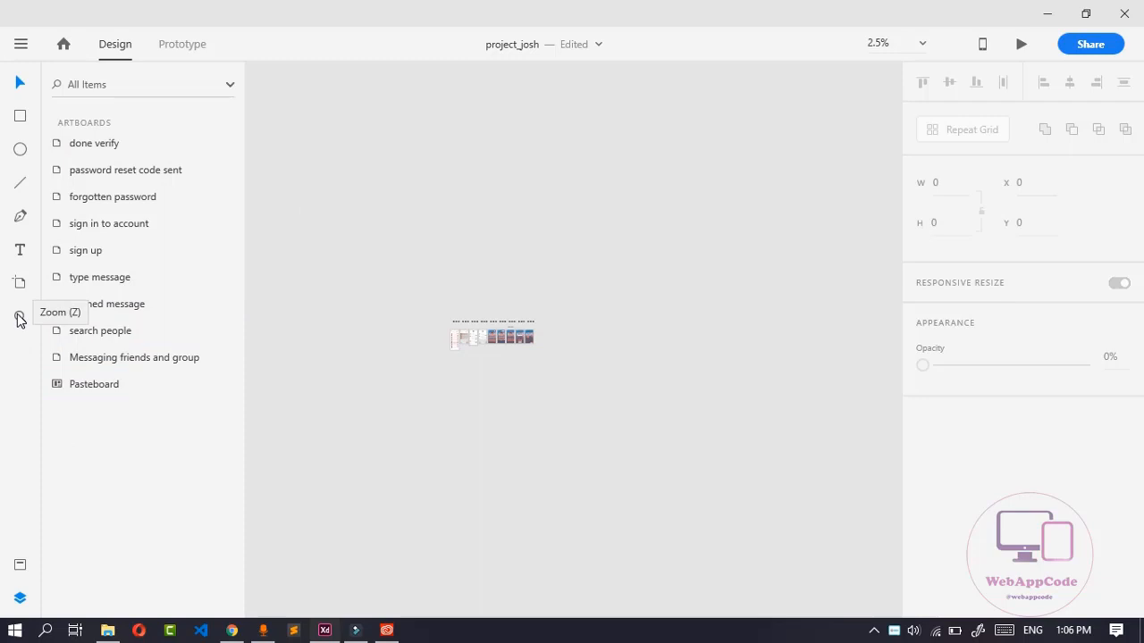
pyautogui.click(19, 318)
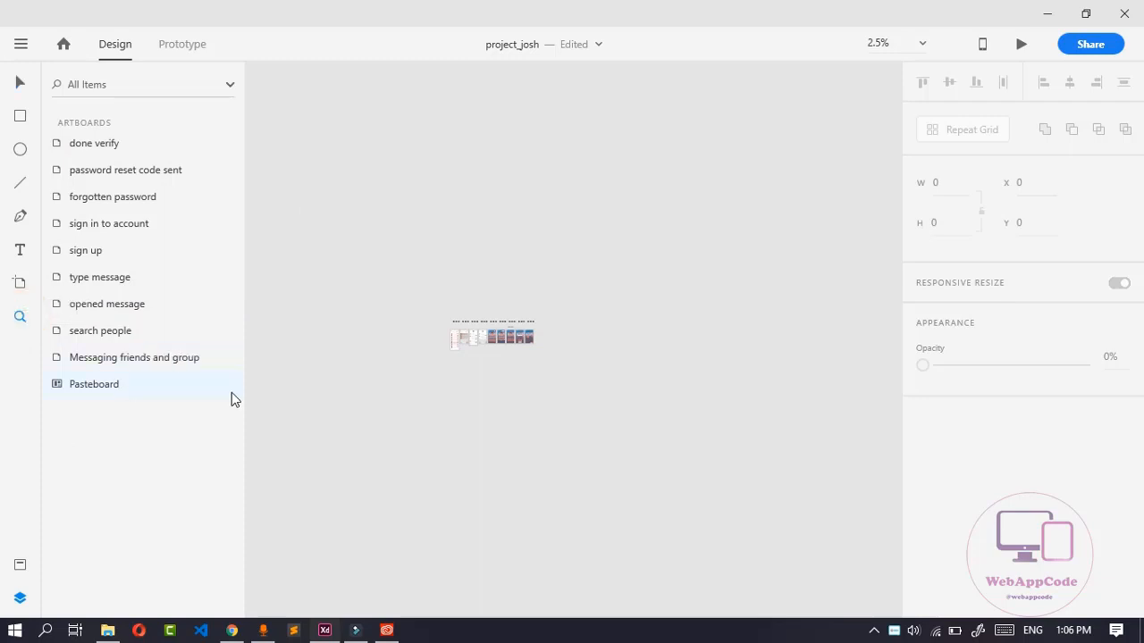
pyautogui.click(497, 348)
pyautogui.click(497, 348)
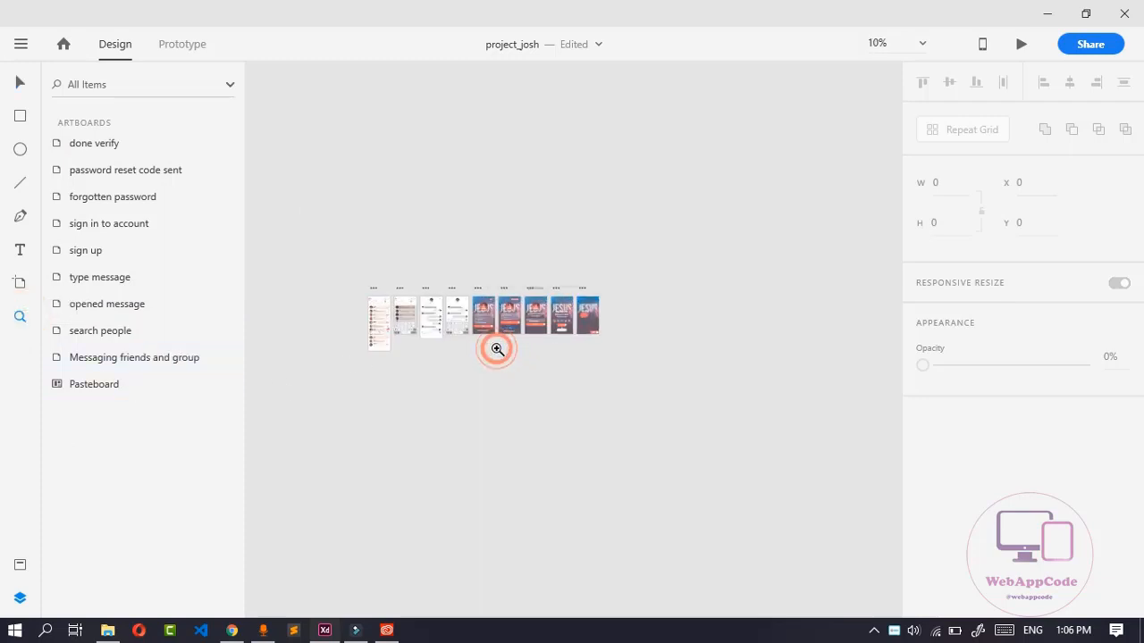
pyautogui.click(497, 348)
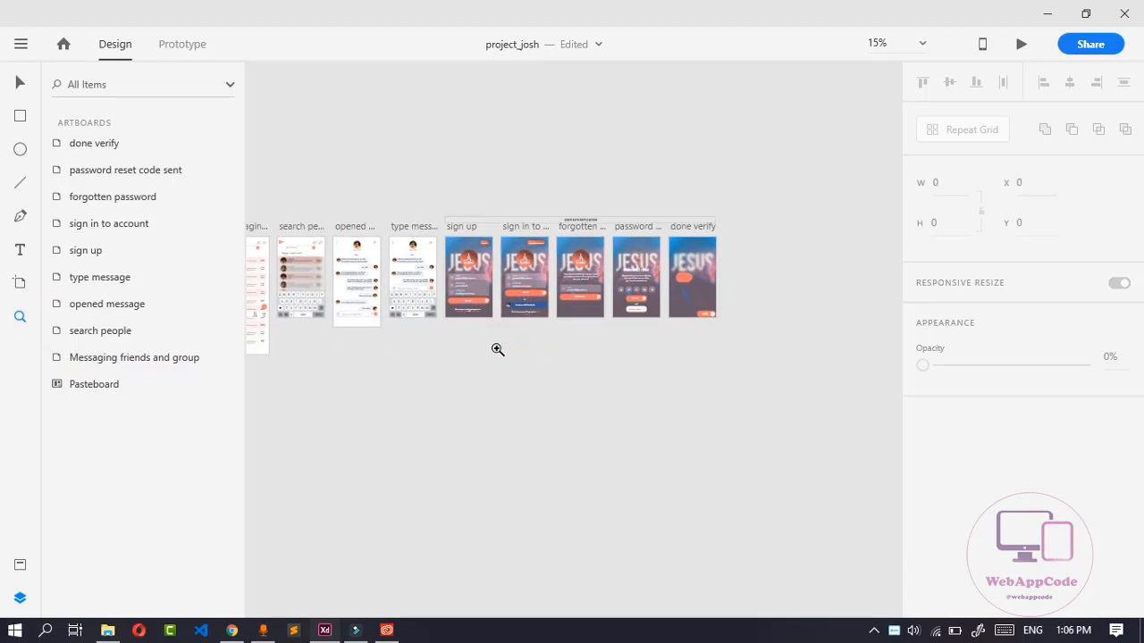
pyautogui.click(673, 266)
pyautogui.moveTo(671, 266); pyautogui.dragTo(661, 269)
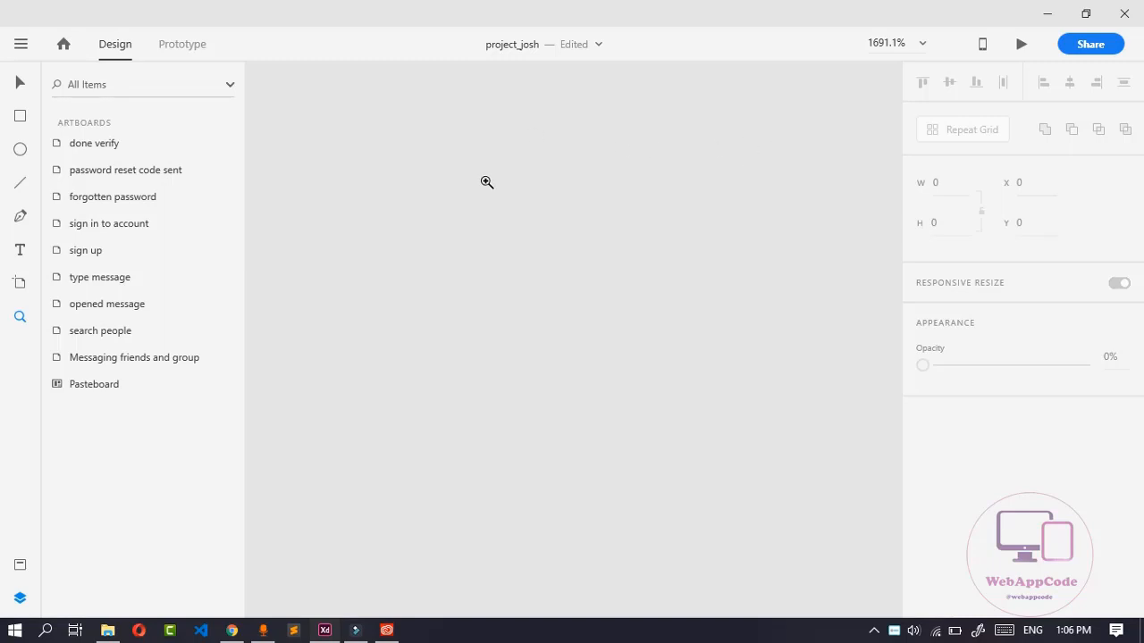
# Zoom the canvas out to 15% and back in to 75% on the user authentication artboards
pyautogui.hotkey('ctrl', '-')
pyautogui.hotkey('ctrl', '-')
pyautogui.hotkey('ctrl', '-')
pyautogui.hotkey('ctrl', '-')
pyautogui.hotkey('ctrl', '-')
pyautogui.hotkey('ctrl', '-')
pyautogui.hotkey('ctrl', '-')
pyautogui.hotkey('ctrl', '-')
pyautogui.hotkey('ctrl', '-')
pyautogui.hotkey('ctrl', '-')
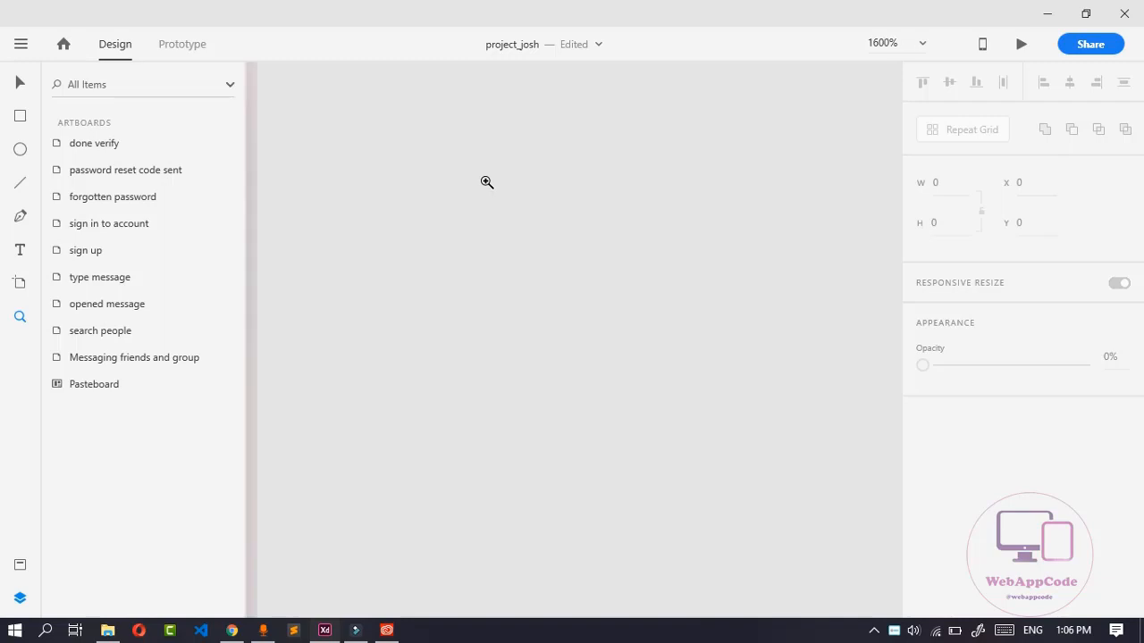
pyautogui.hotkey('ctrl', '-')
pyautogui.hotkey('ctrl', '-')
pyautogui.hotkey('ctrl', '-')
pyautogui.hotkey('ctrl', '-')
pyautogui.hotkey('ctrl', '-')
pyautogui.hotkey('ctrl', '-')
pyautogui.hotkey('ctrl', '-')
pyautogui.hotkey('ctrl', '-')
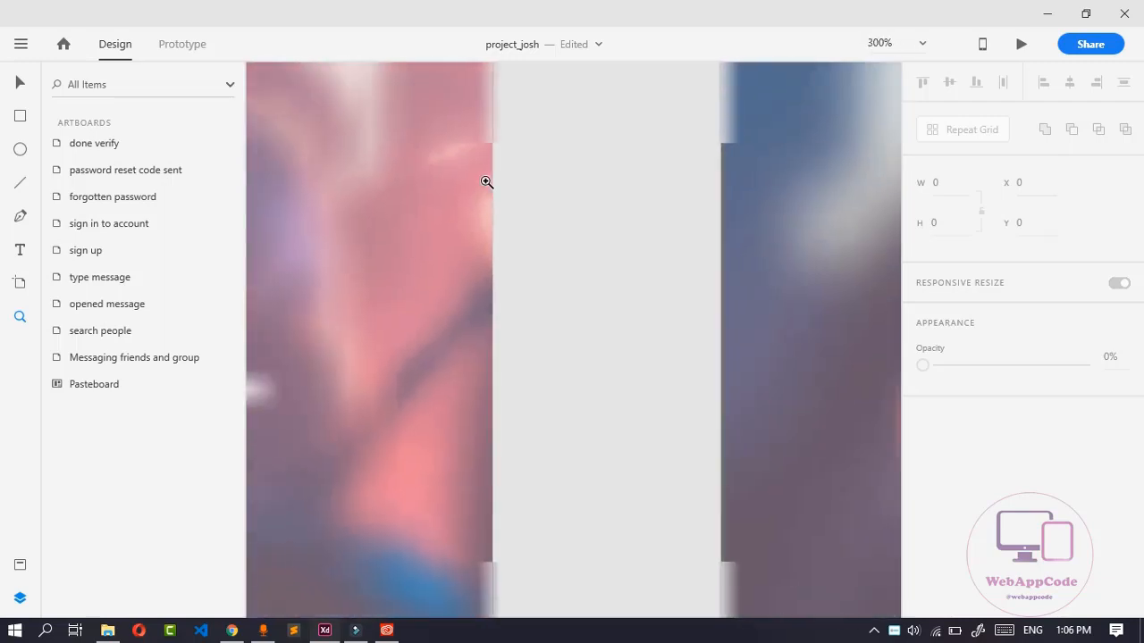
pyautogui.hotkey('ctrl', '-')
pyautogui.hotkey('ctrl', '-')
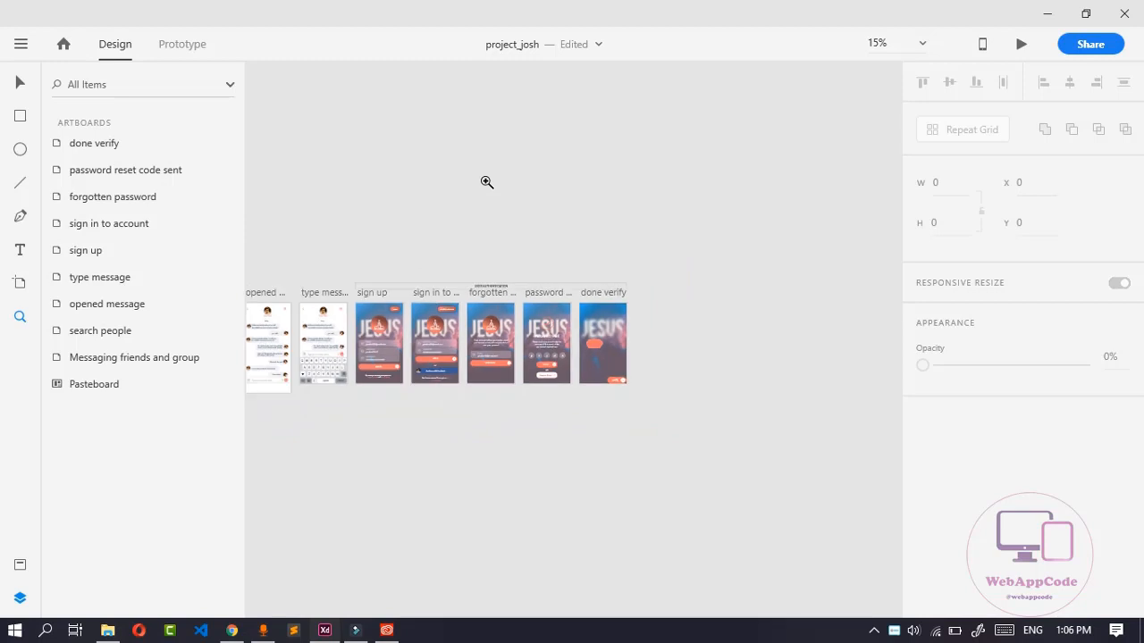
pyautogui.hotkey('ctrl', '+')
pyautogui.hotkey('ctrl', '+')
pyautogui.hotkey('ctrl', '+')
pyautogui.hotkey('ctrl', '+')
pyautogui.hotkey('ctrl', '+')
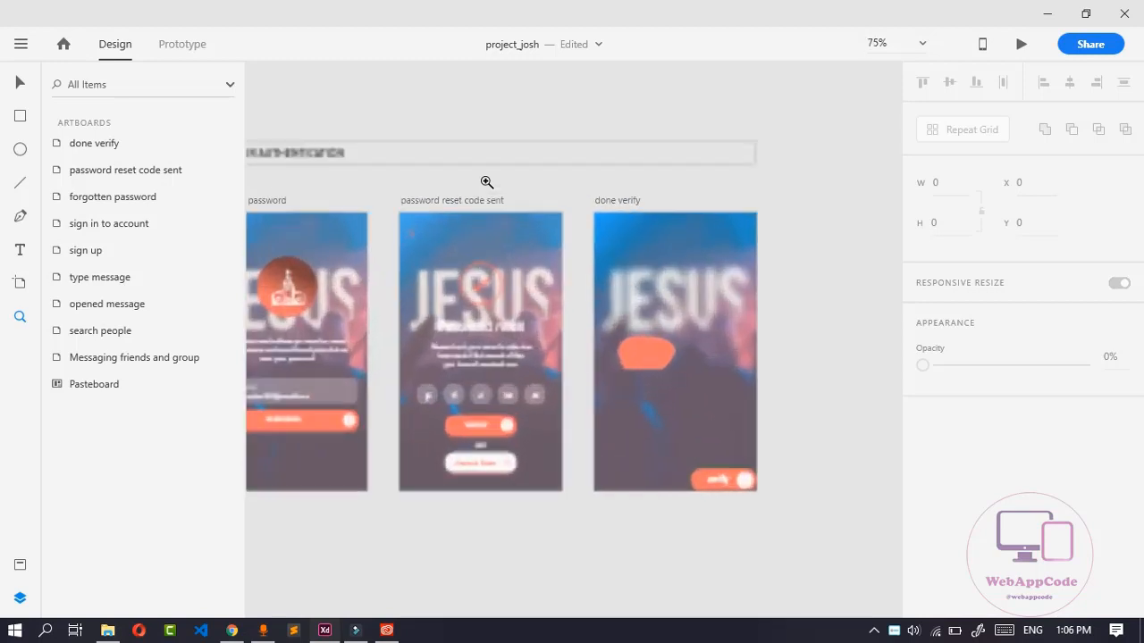